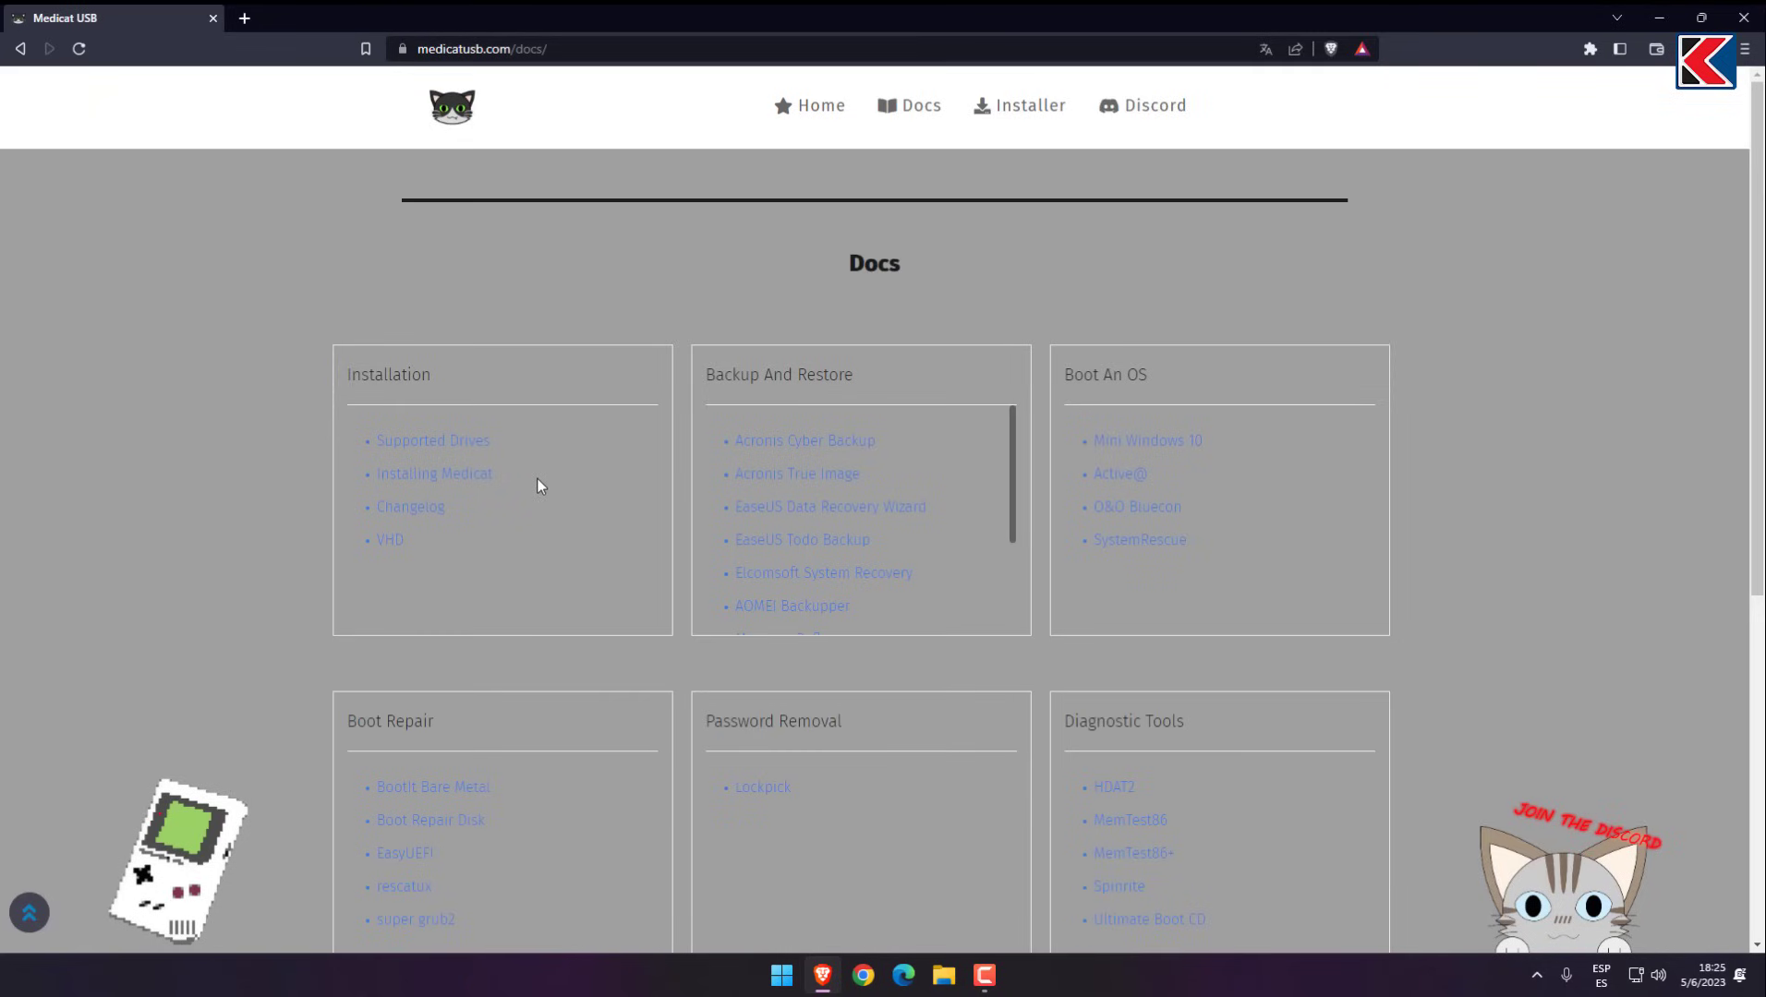
- Look through the Medicat documentation categories and examine the full list of included portable apps
scroll(536, 478, down, 5)
scroll(541, 487, down, 2)
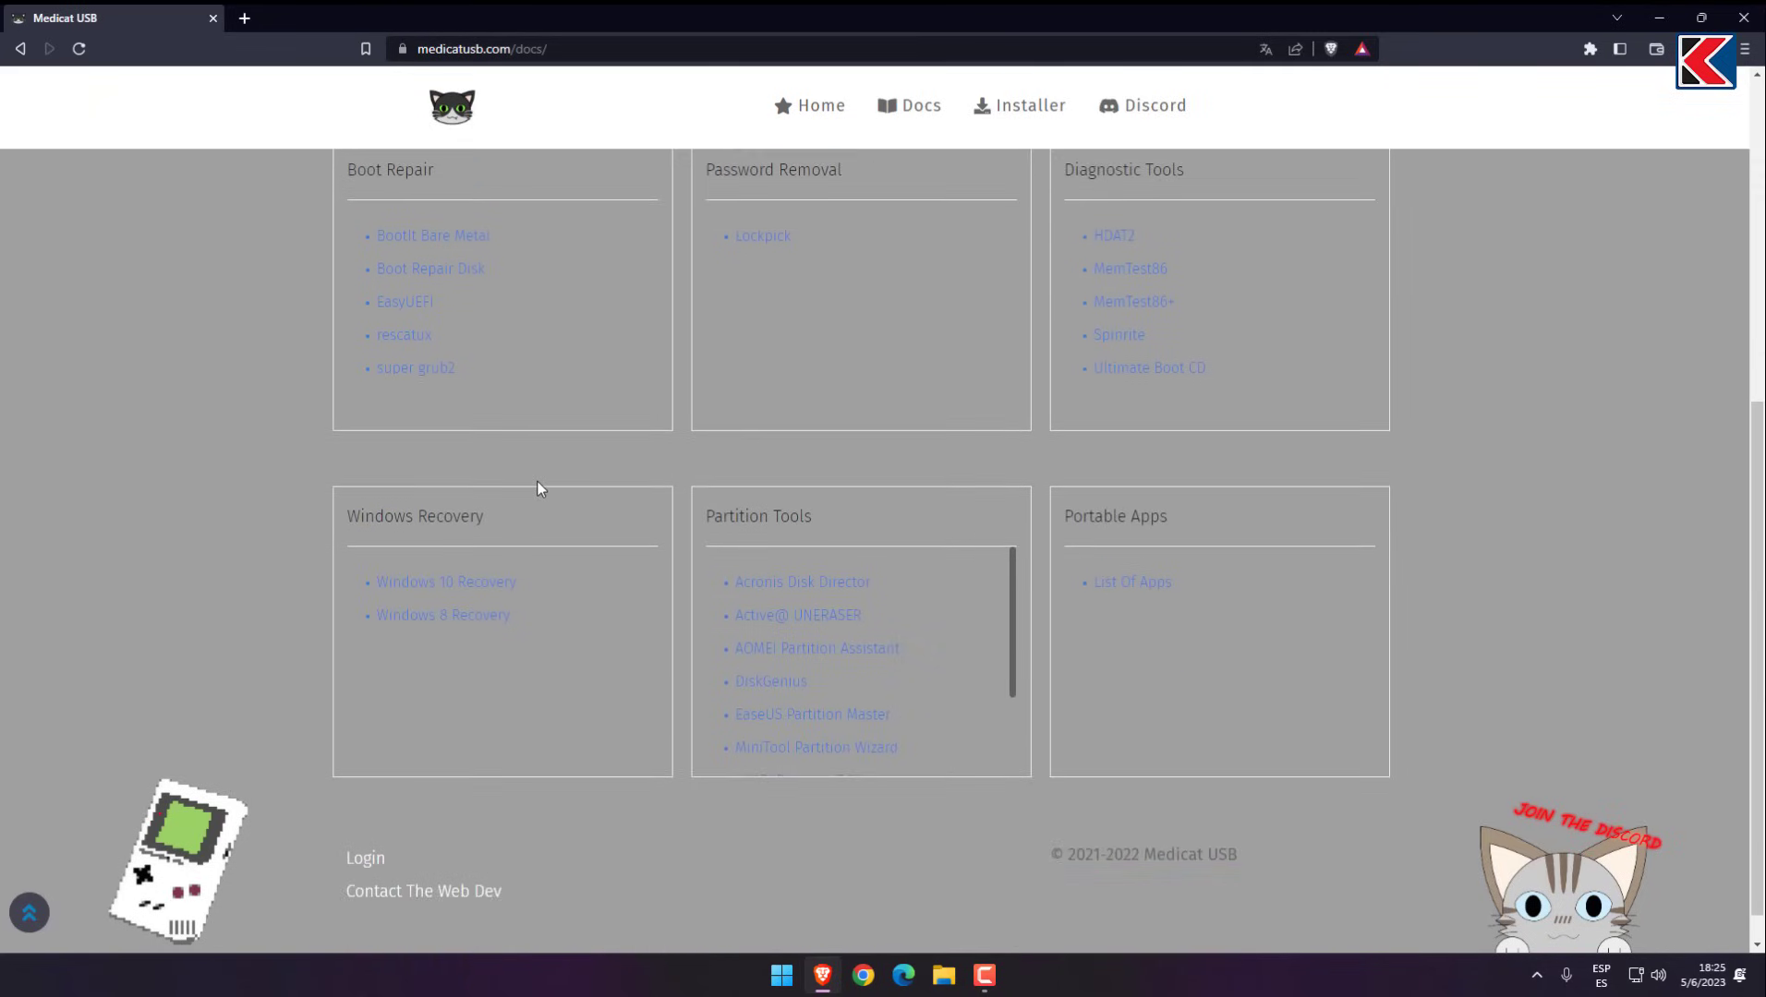
click(1123, 552)
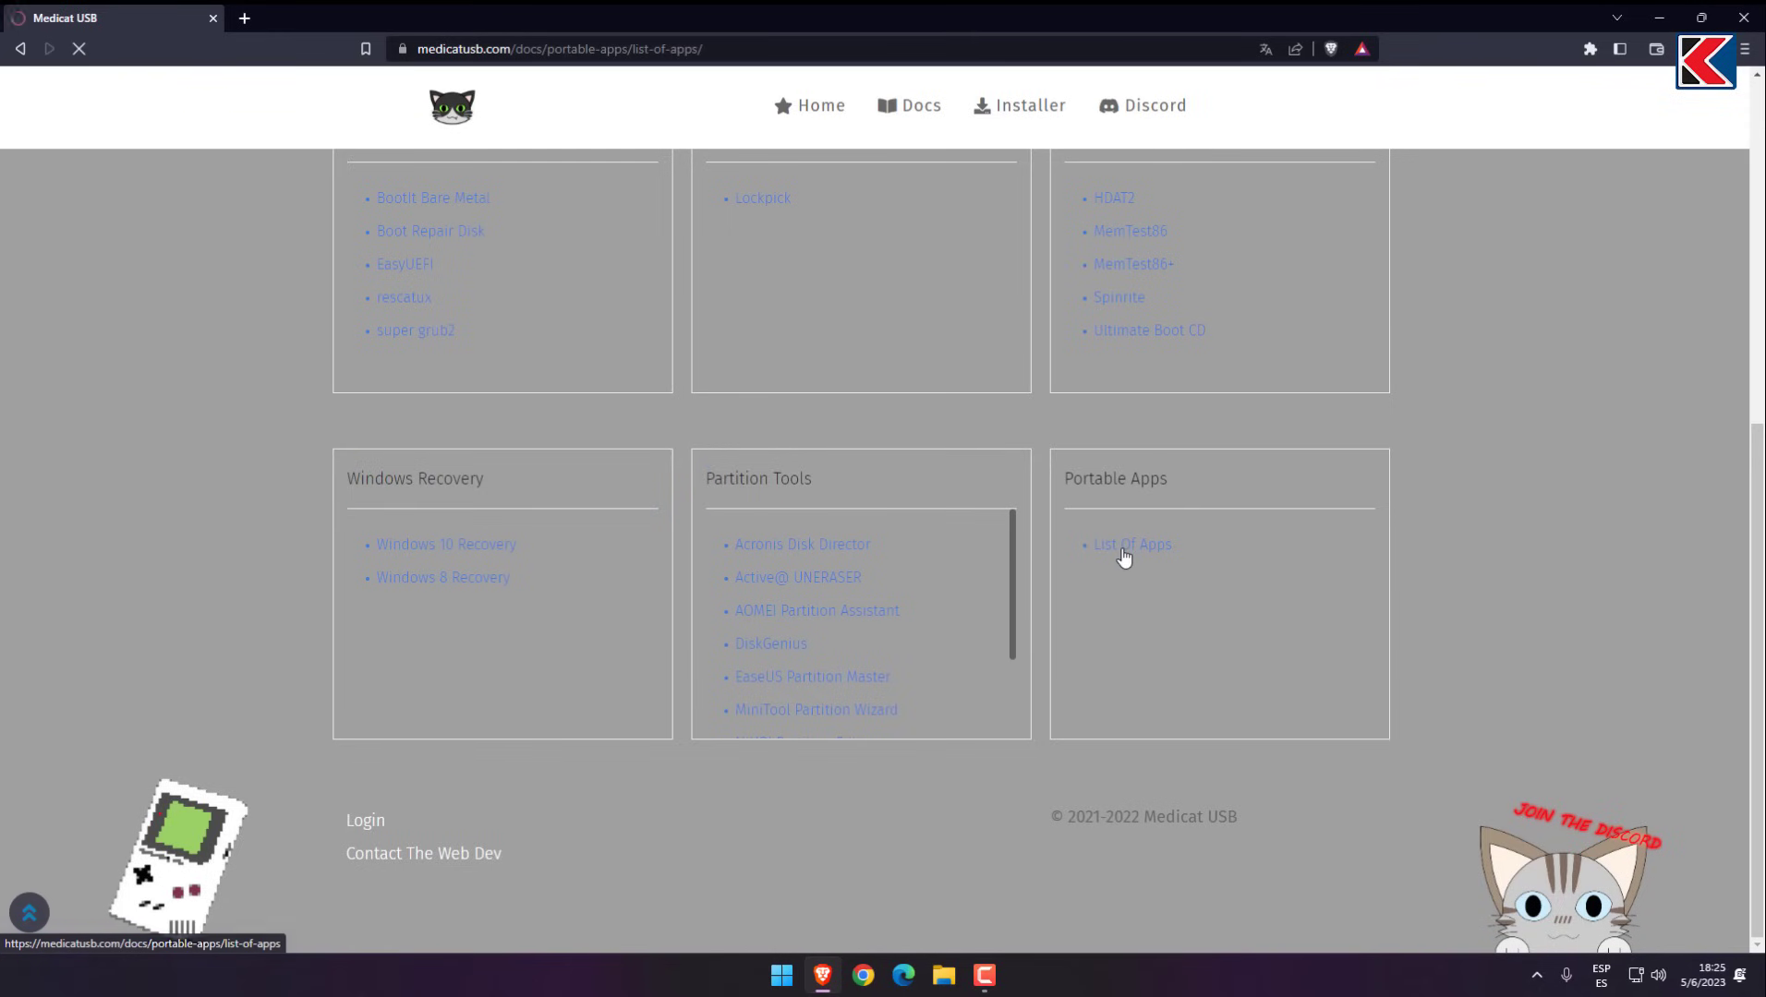
click(721, 585)
scroll(716, 591, down, 1)
scroll(715, 593, down, 14)
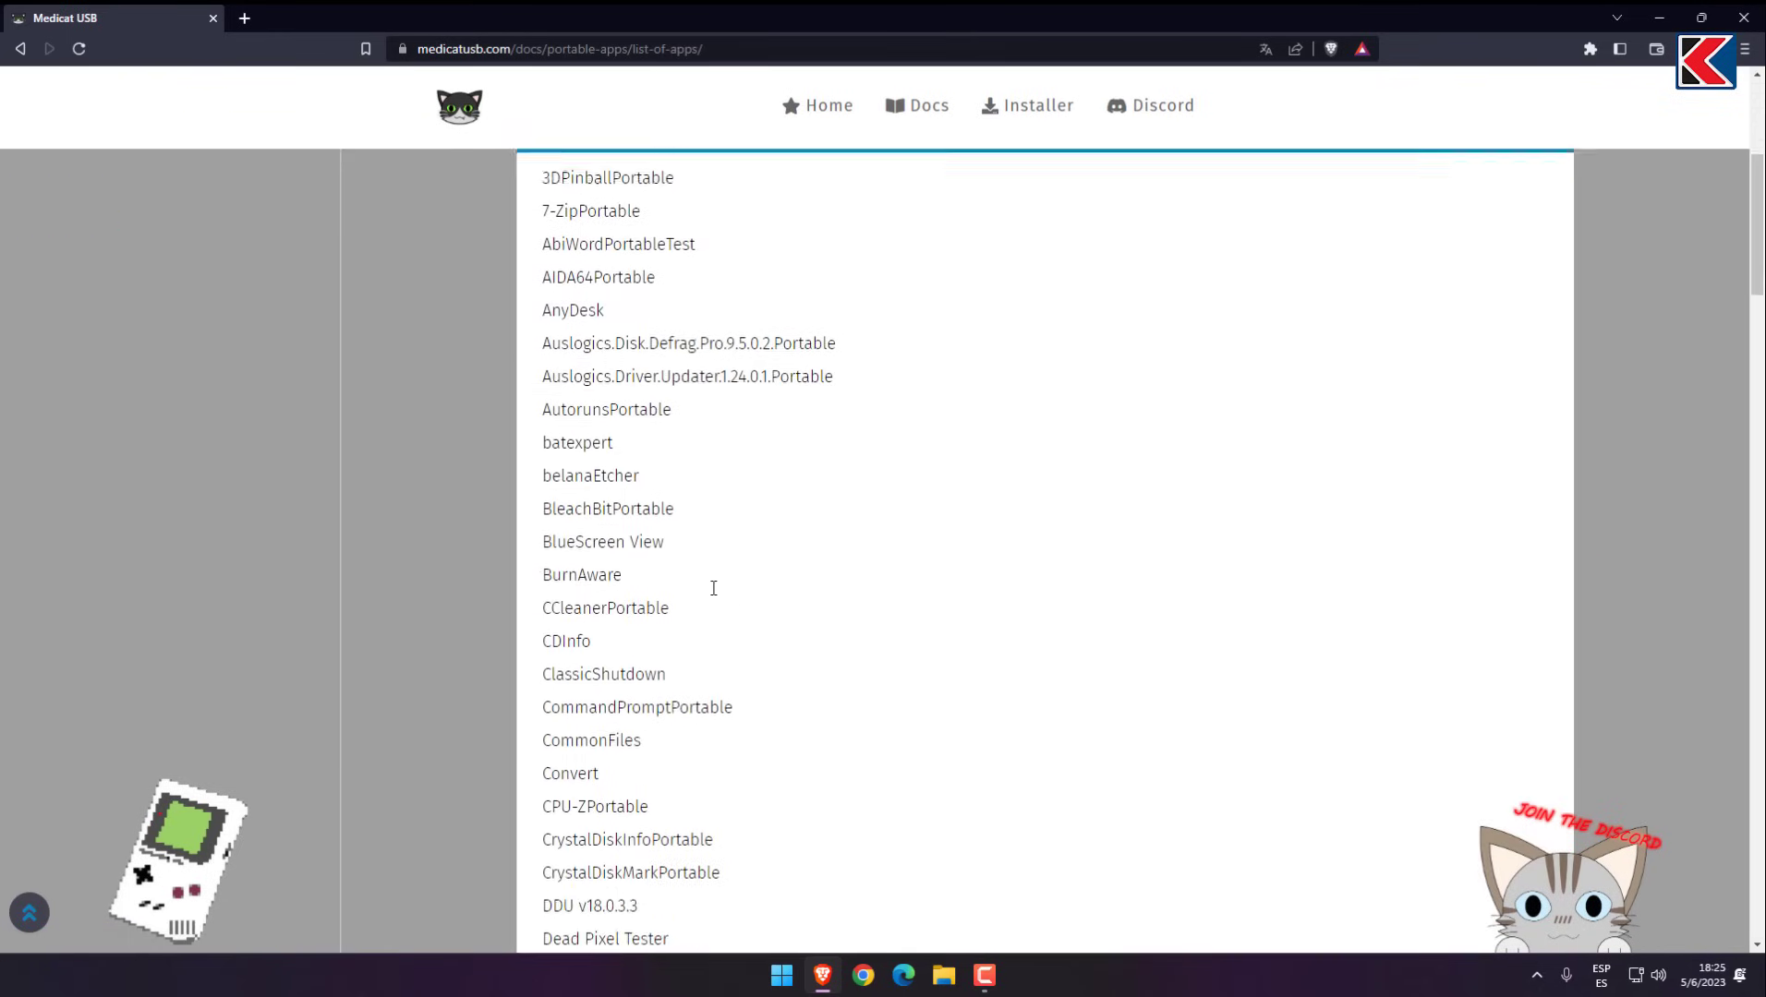
scroll(711, 628, down, 10)
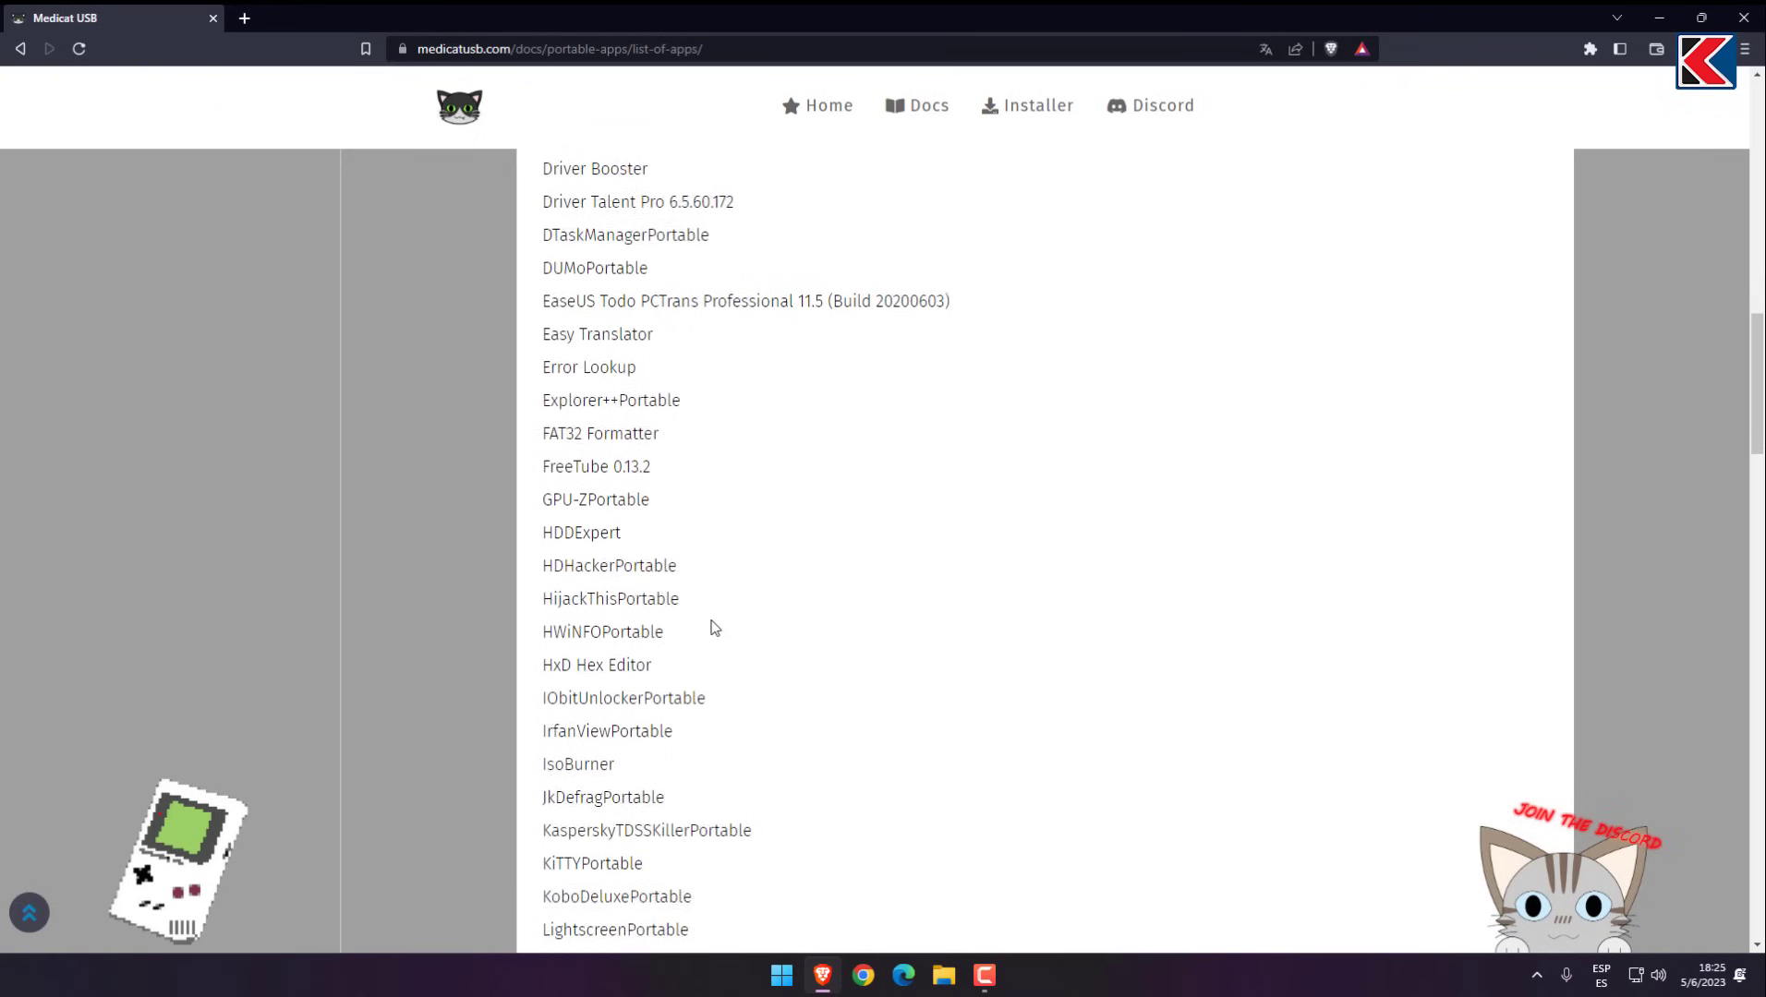
scroll(730, 673, down, 13)
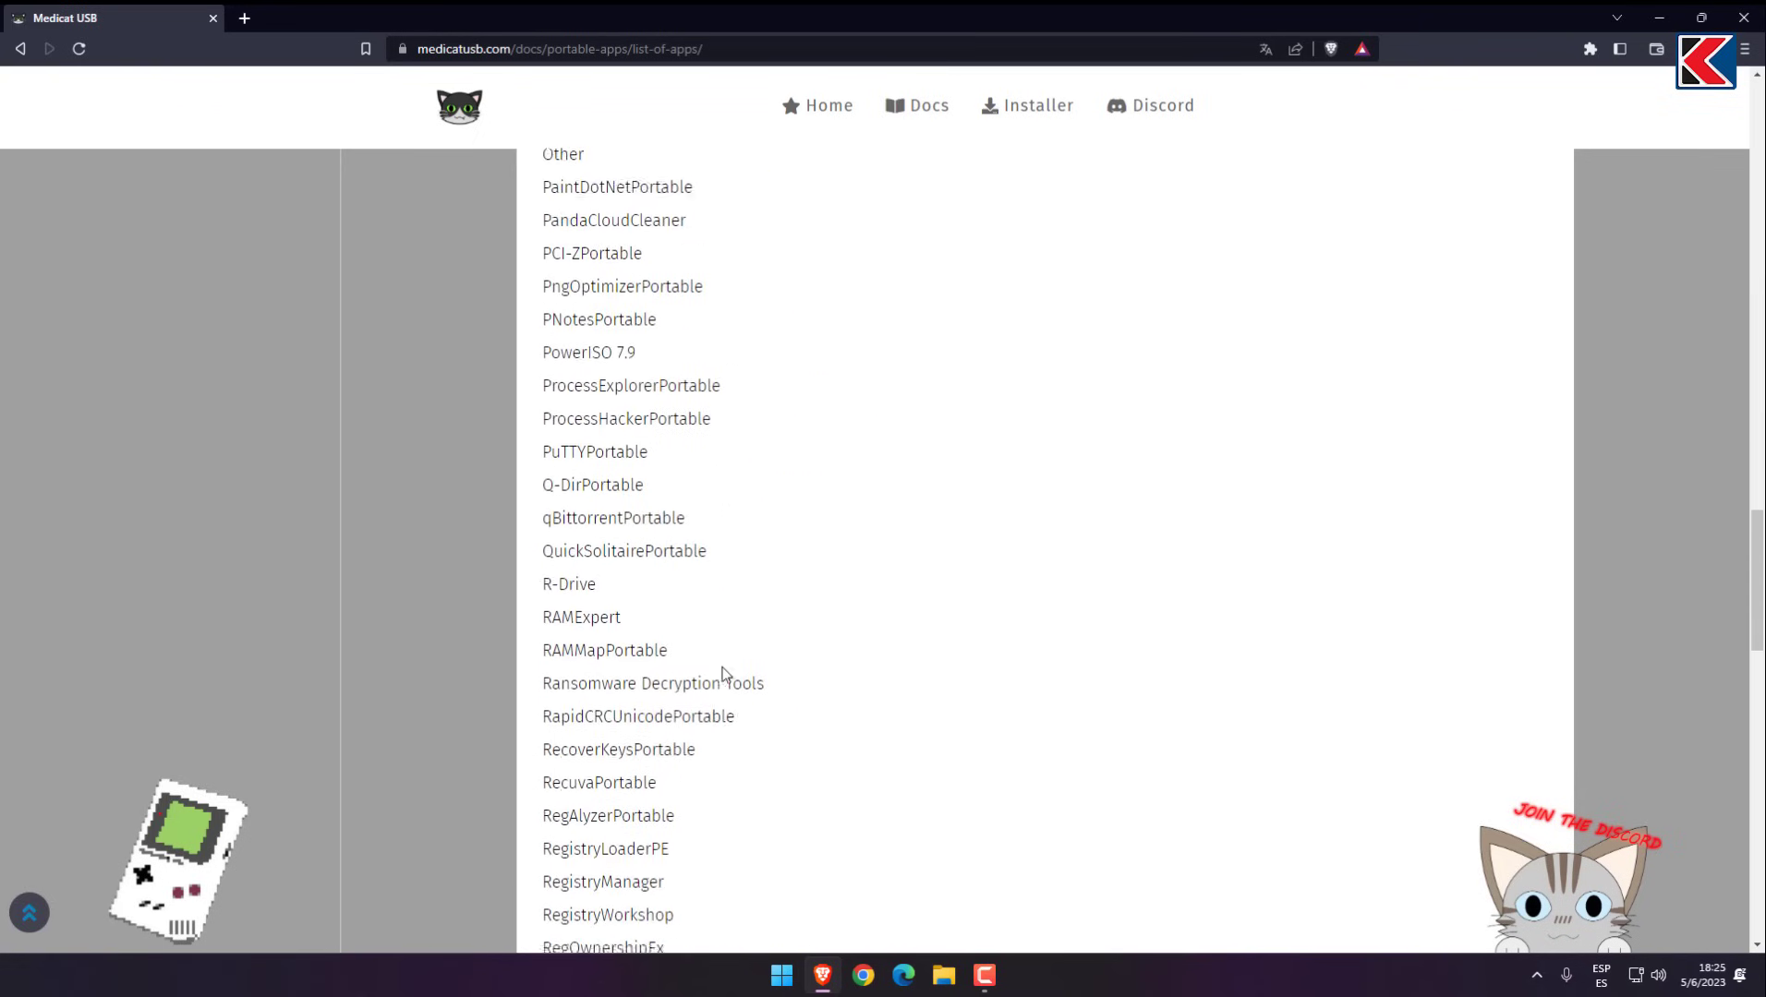
scroll(744, 669, down, 10)
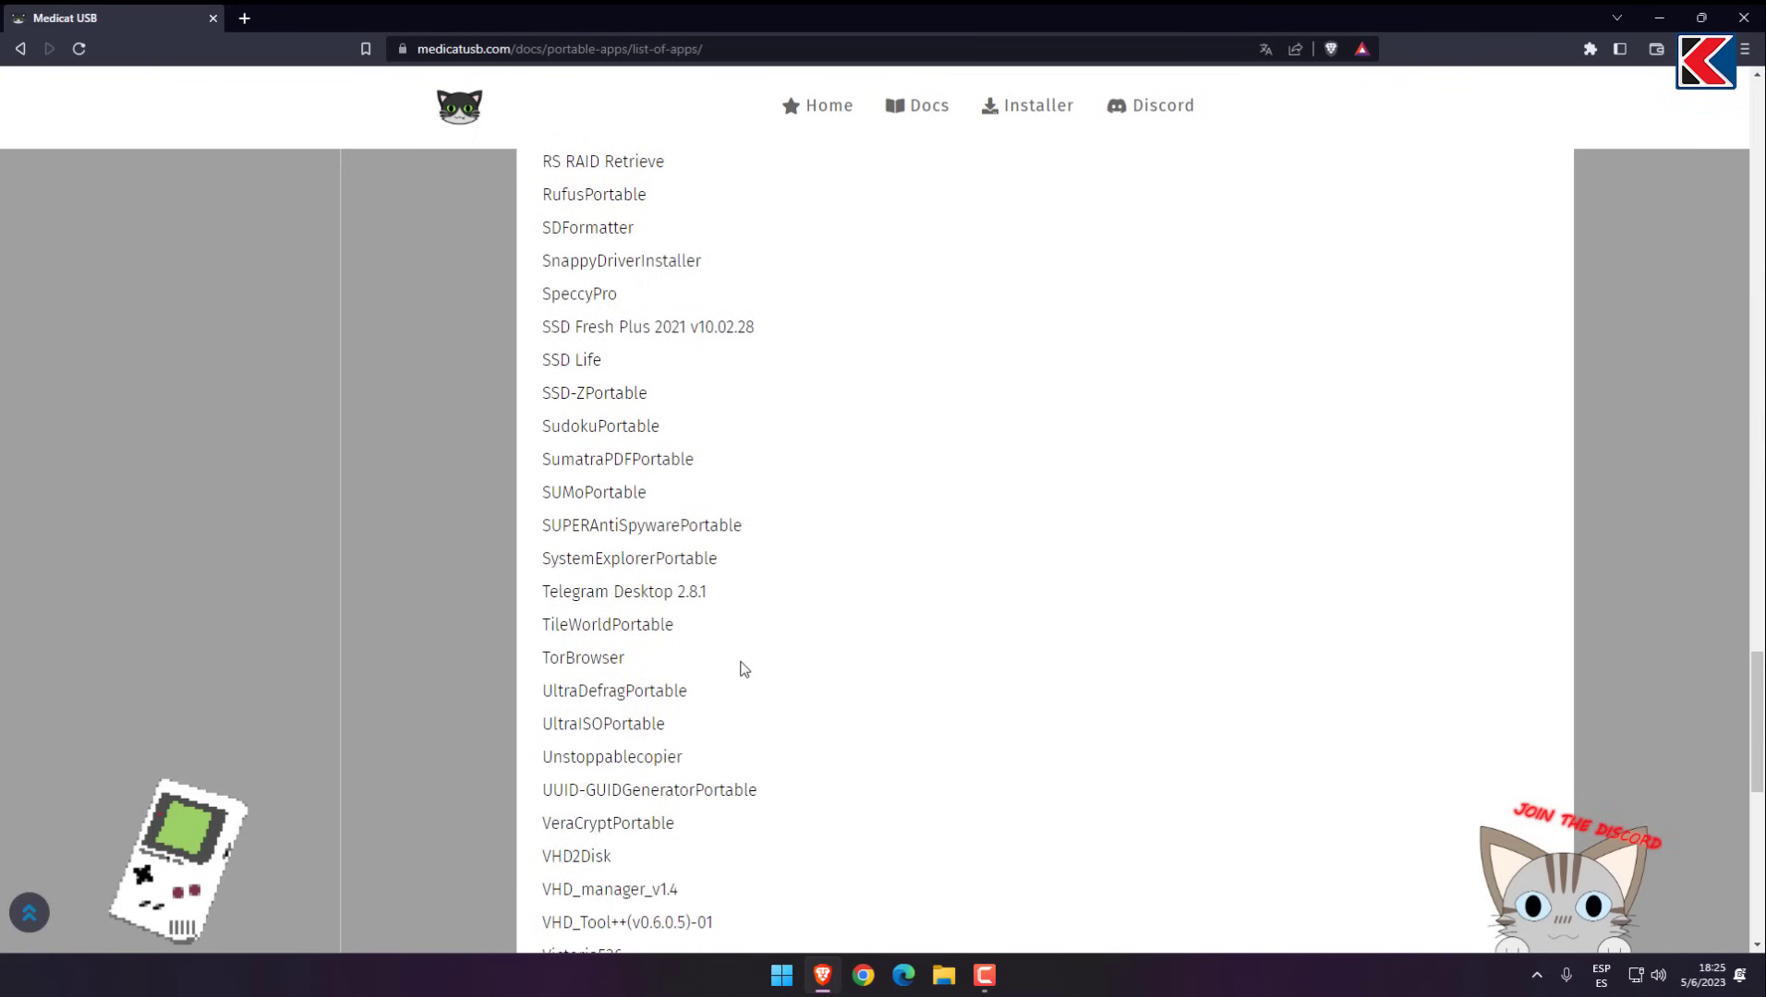
scroll(744, 668, up, 15)
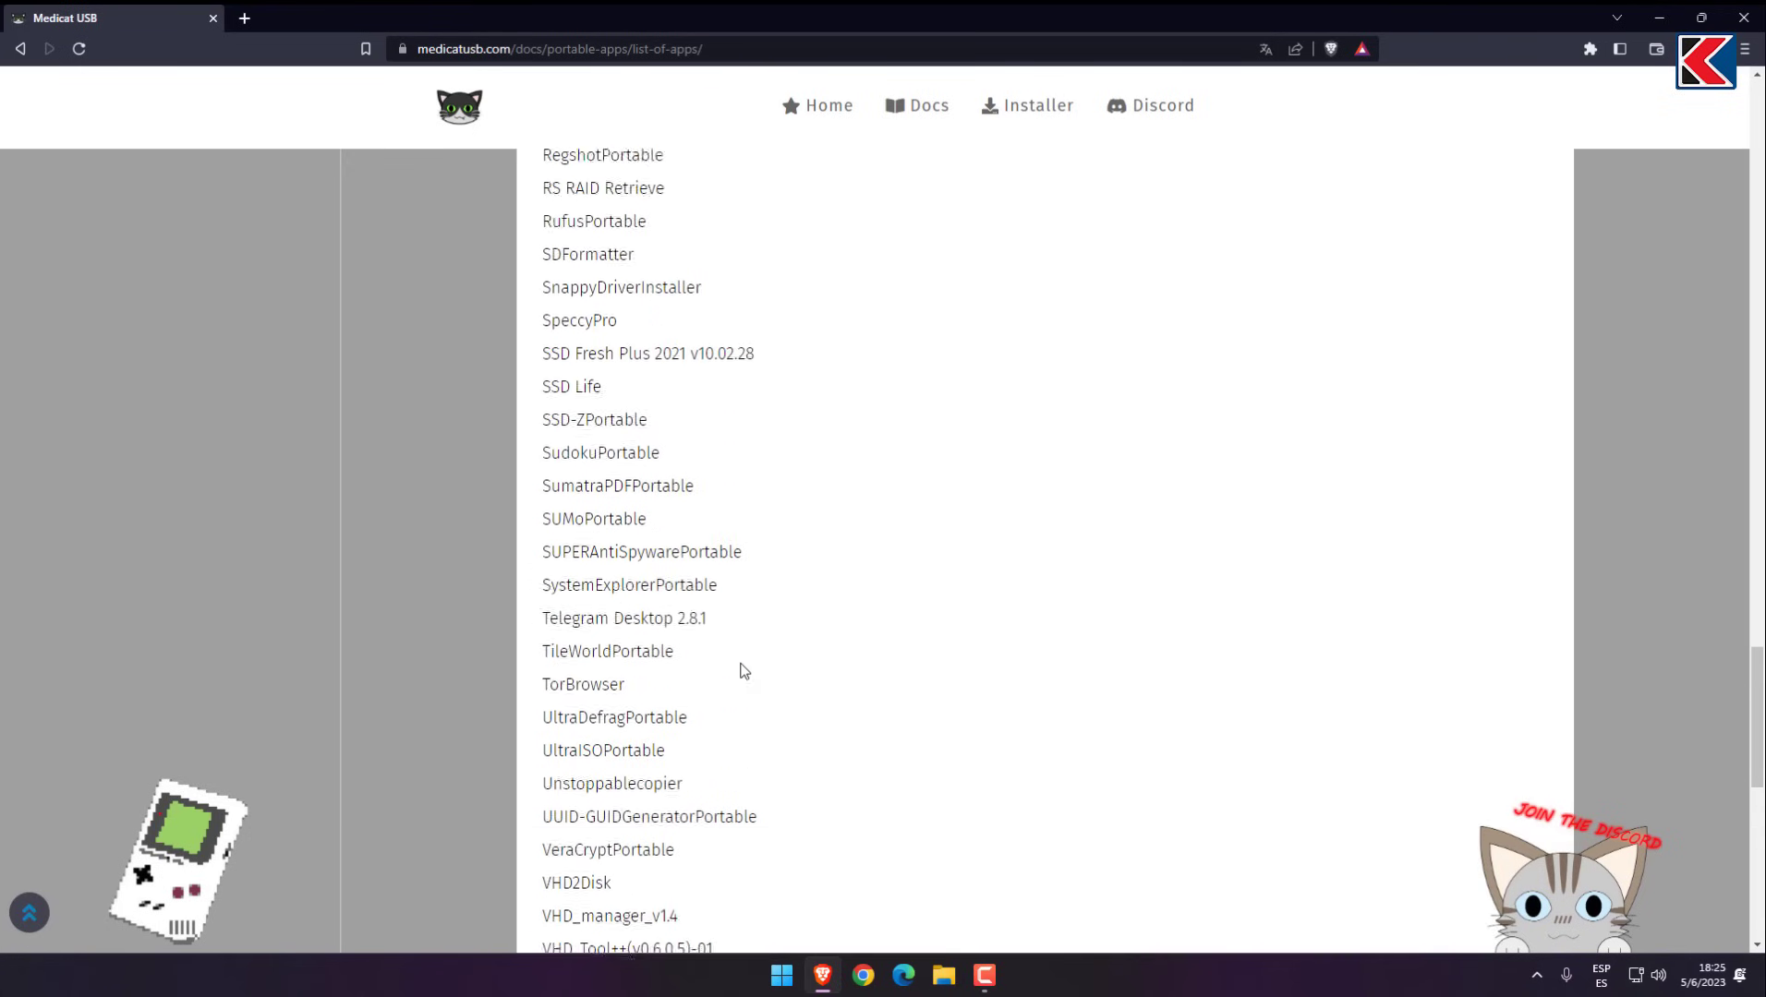
- Return to the Medicat home page, dismiss its notice, and go to the installer page's downloads section
click(816, 109)
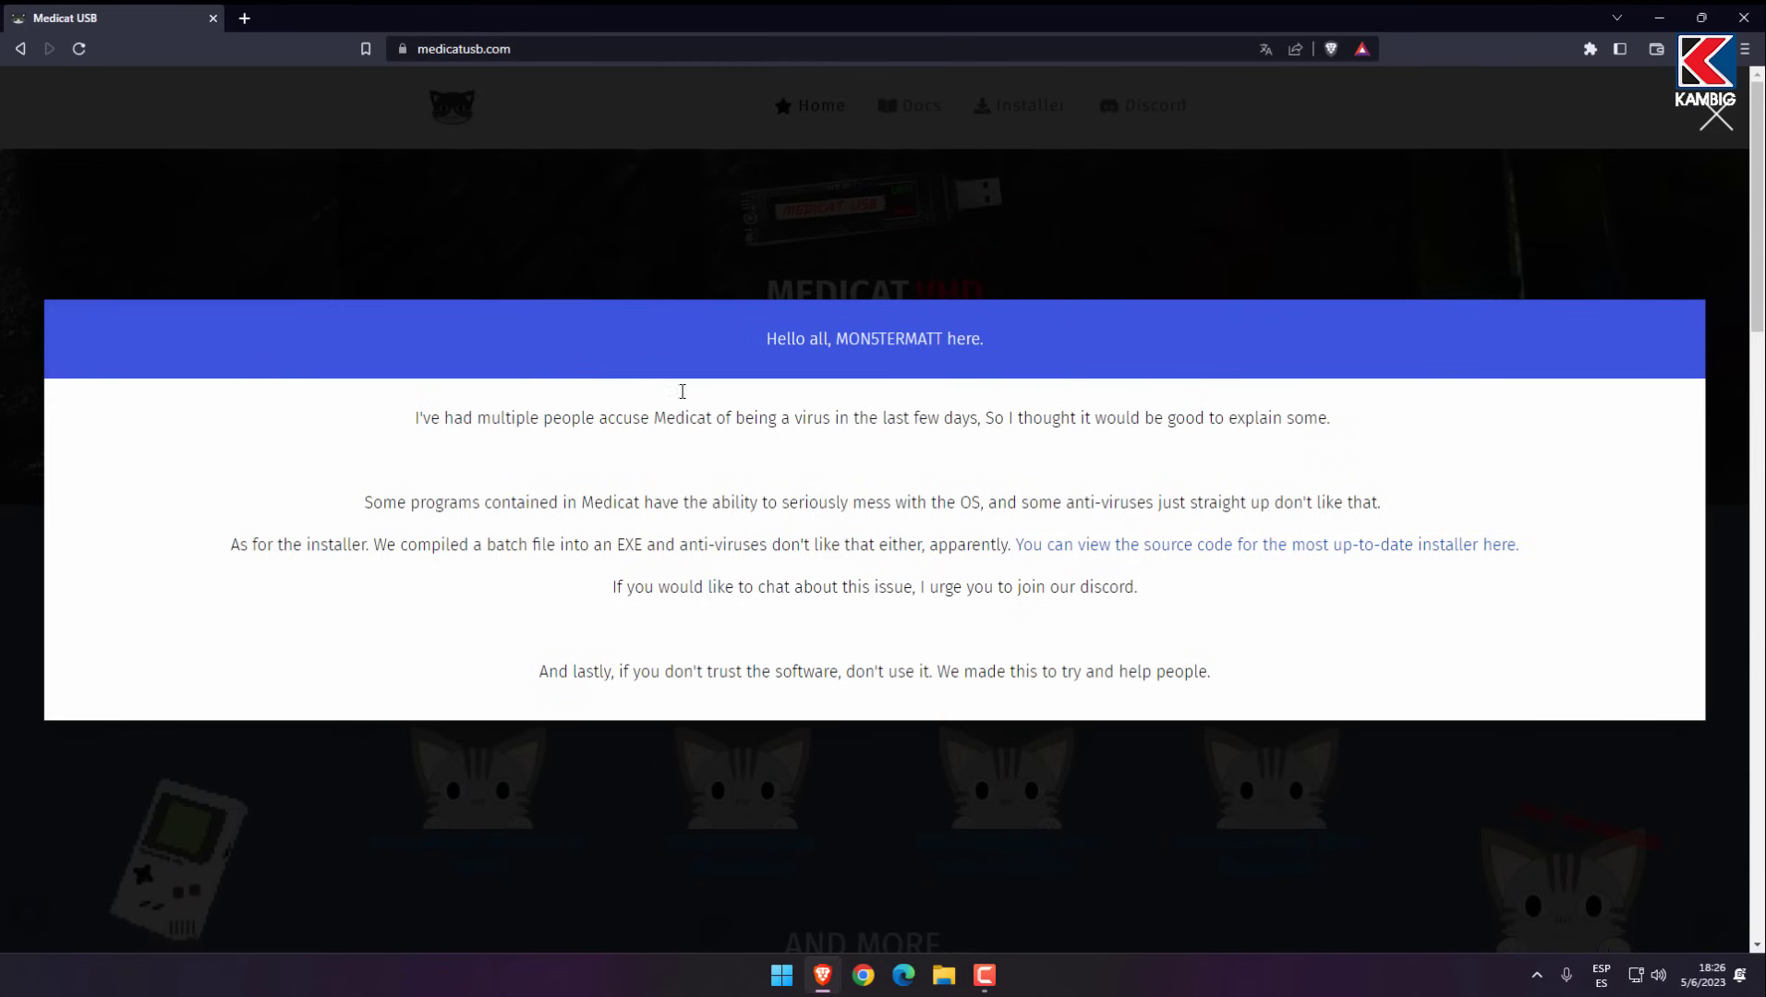
click(1715, 123)
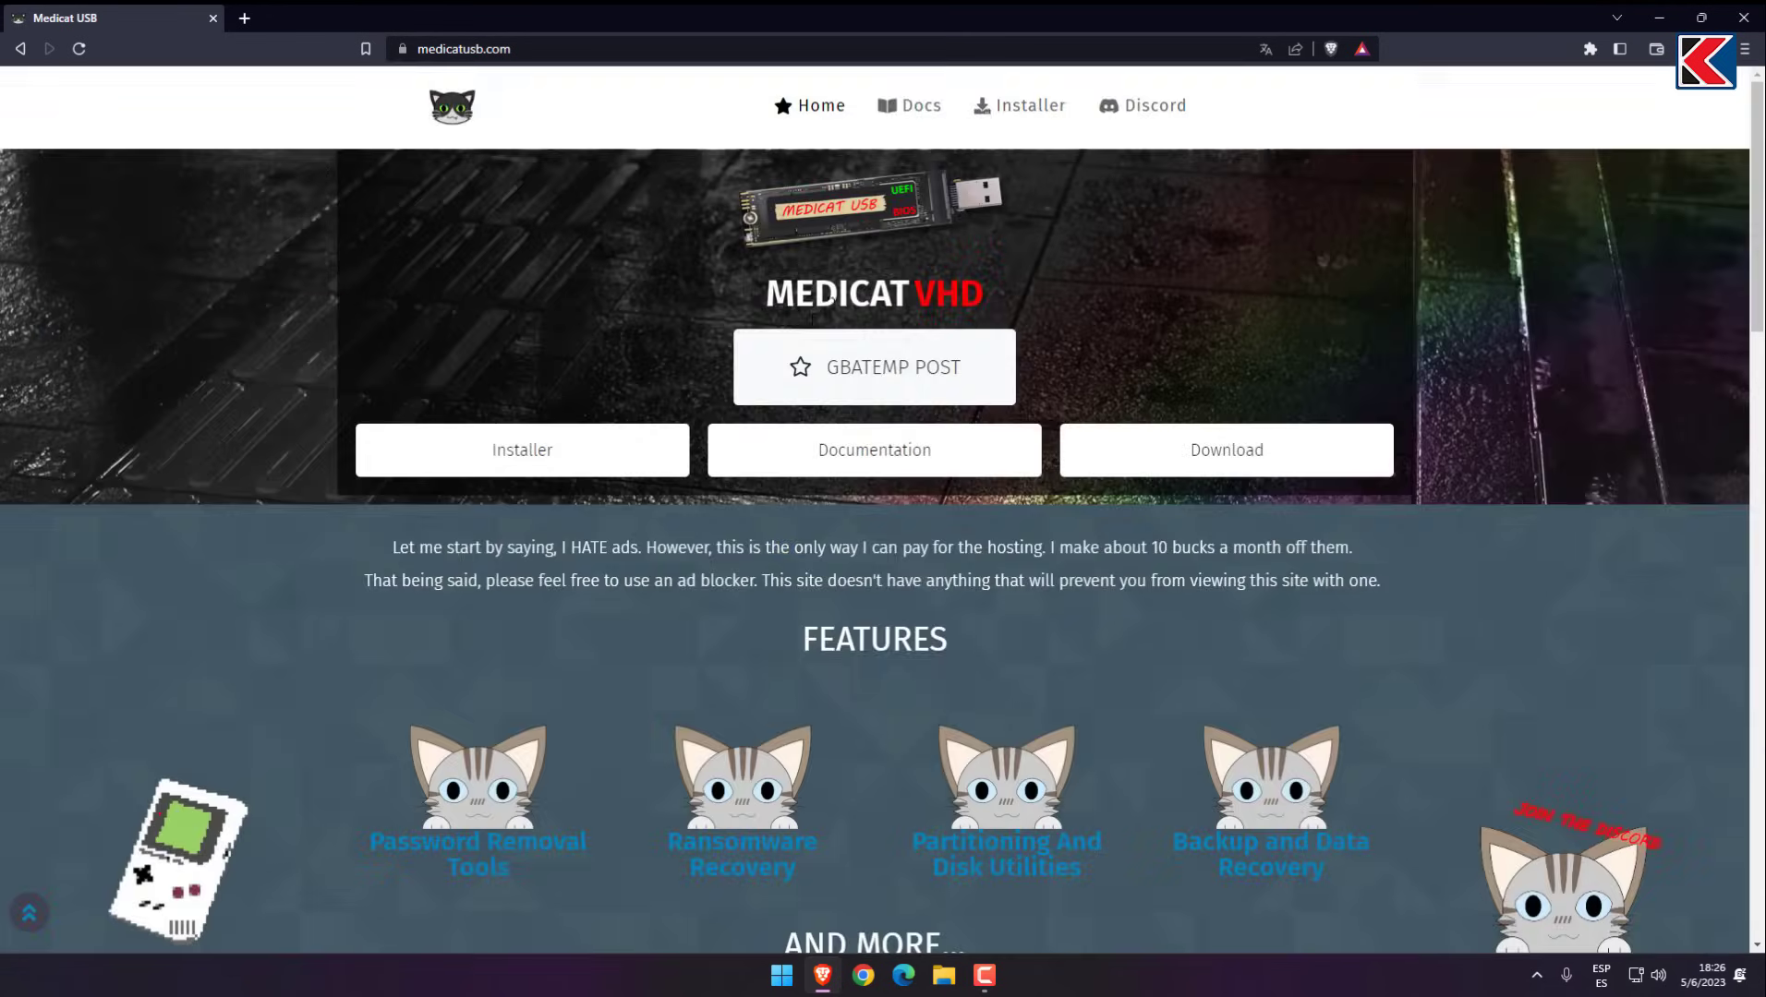
click(533, 465)
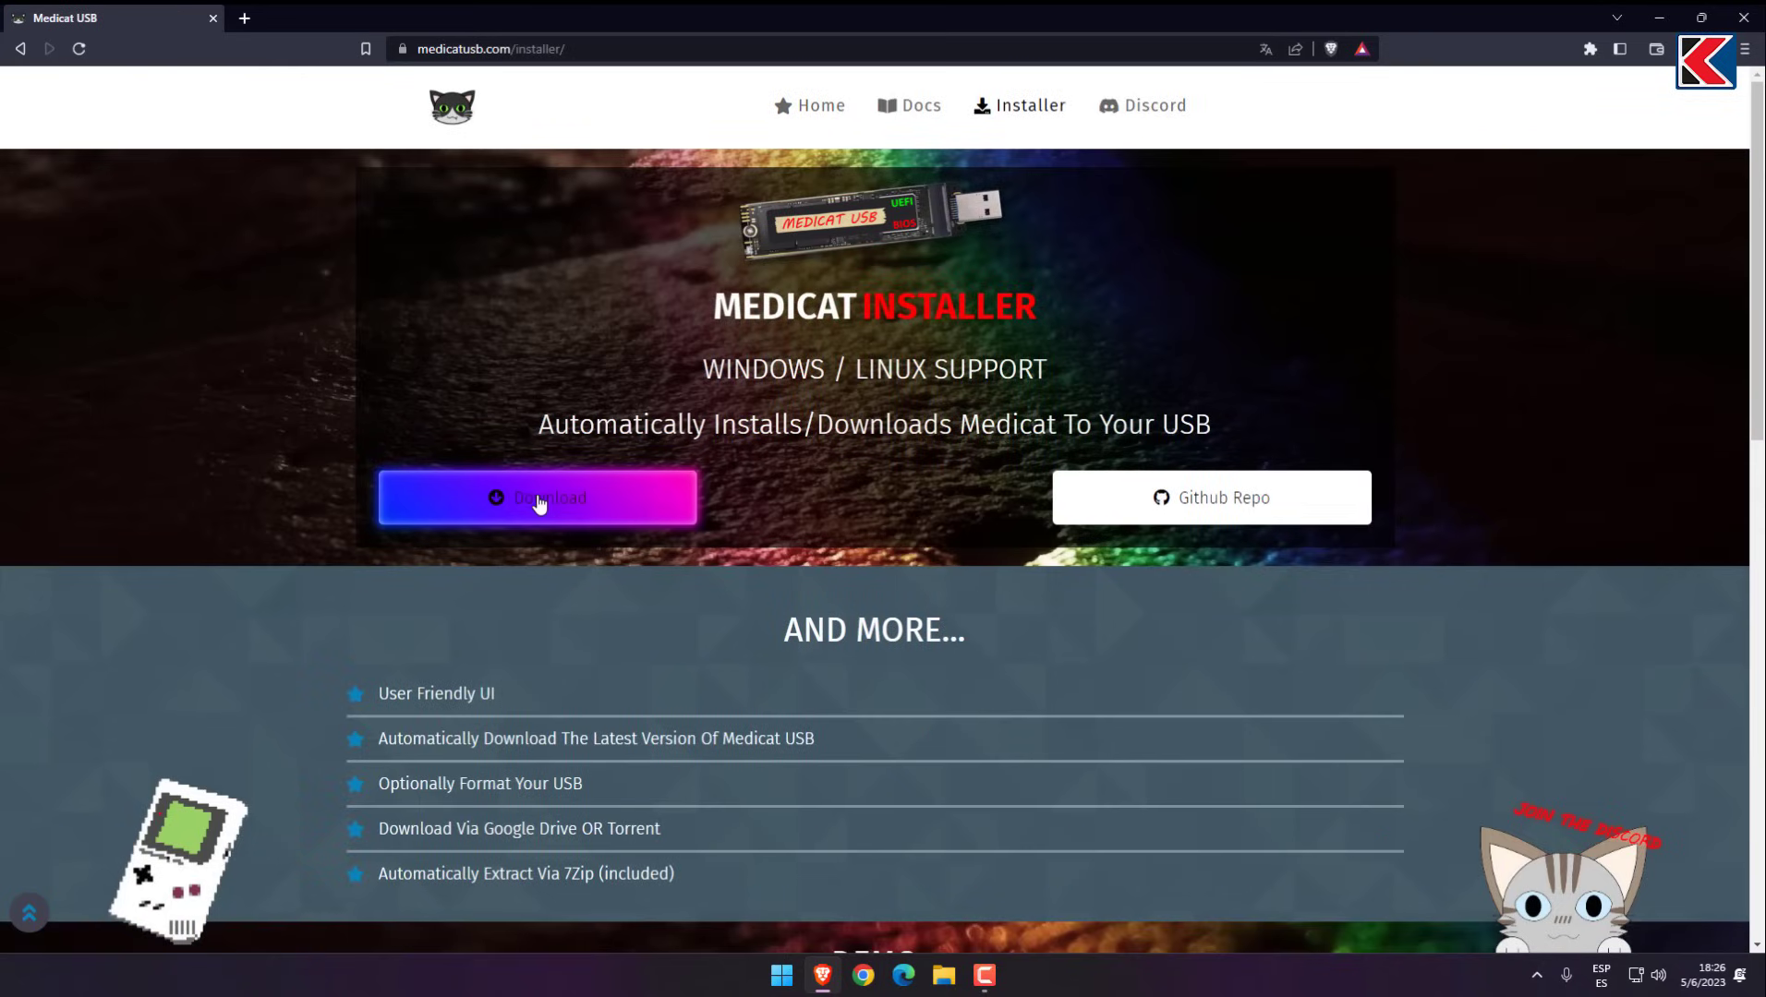
click(538, 502)
scroll(541, 504, down, 3)
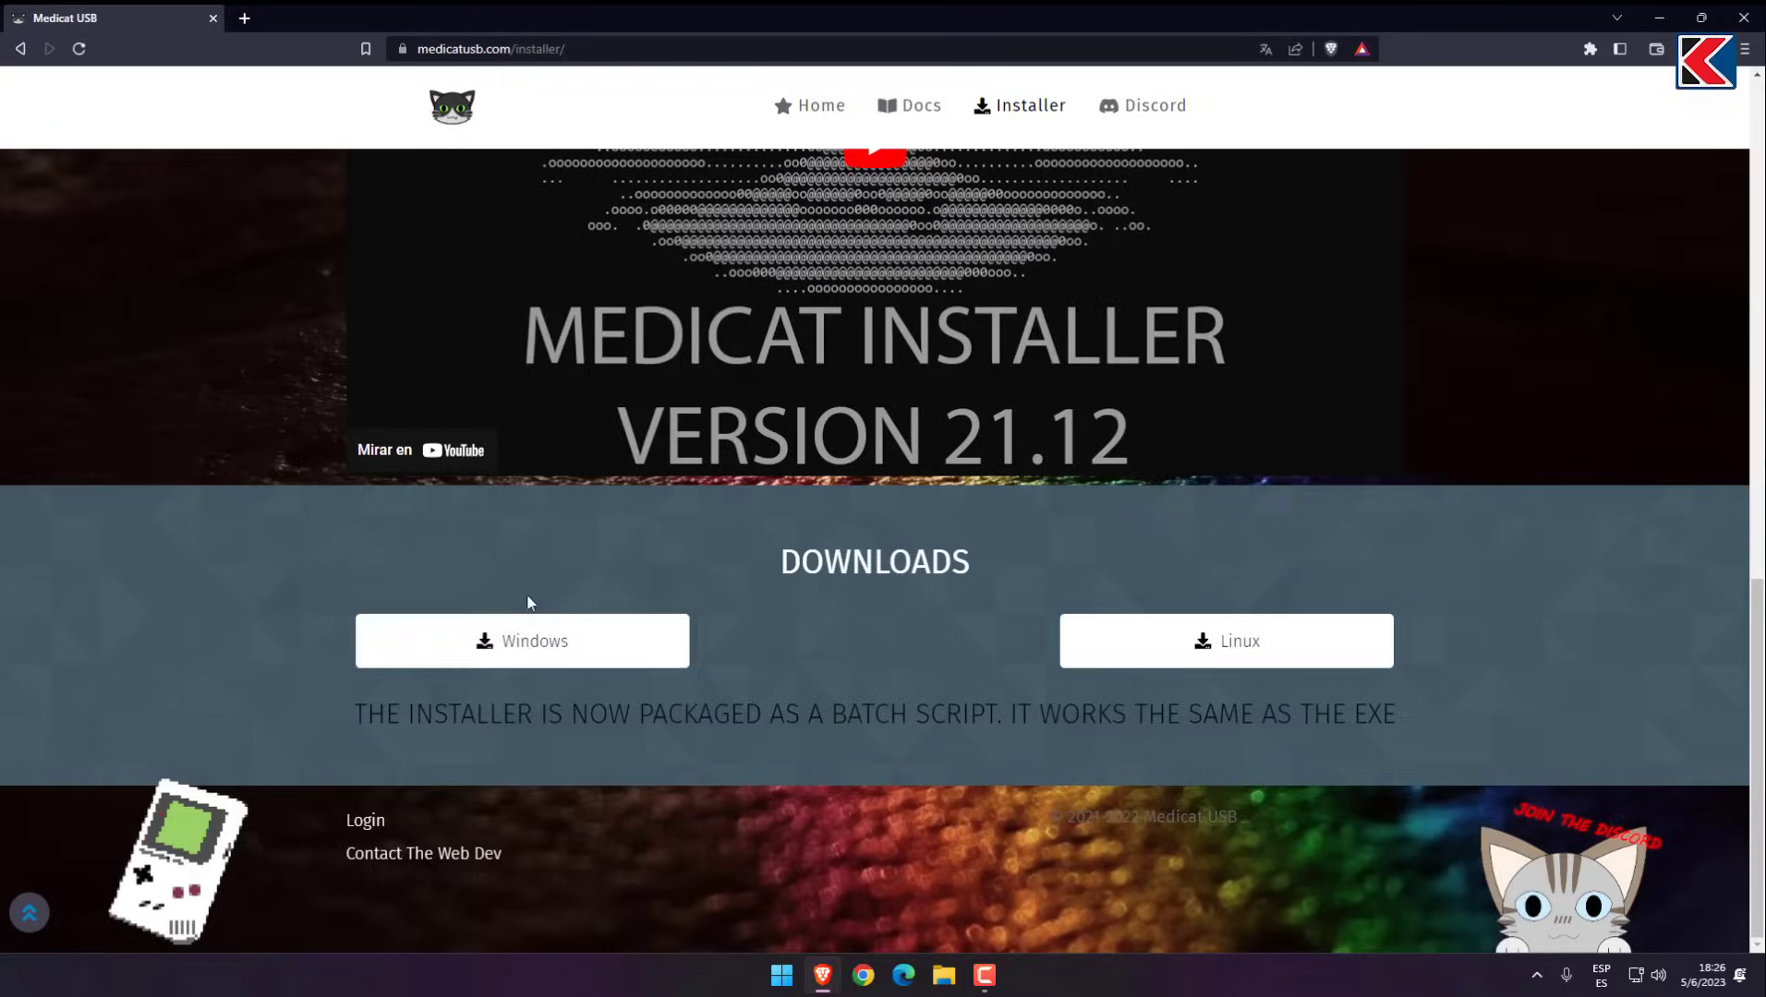
- Download the Windows installer batch file Medicat_Installer to the Escritorio folder and close the browser
click(536, 649)
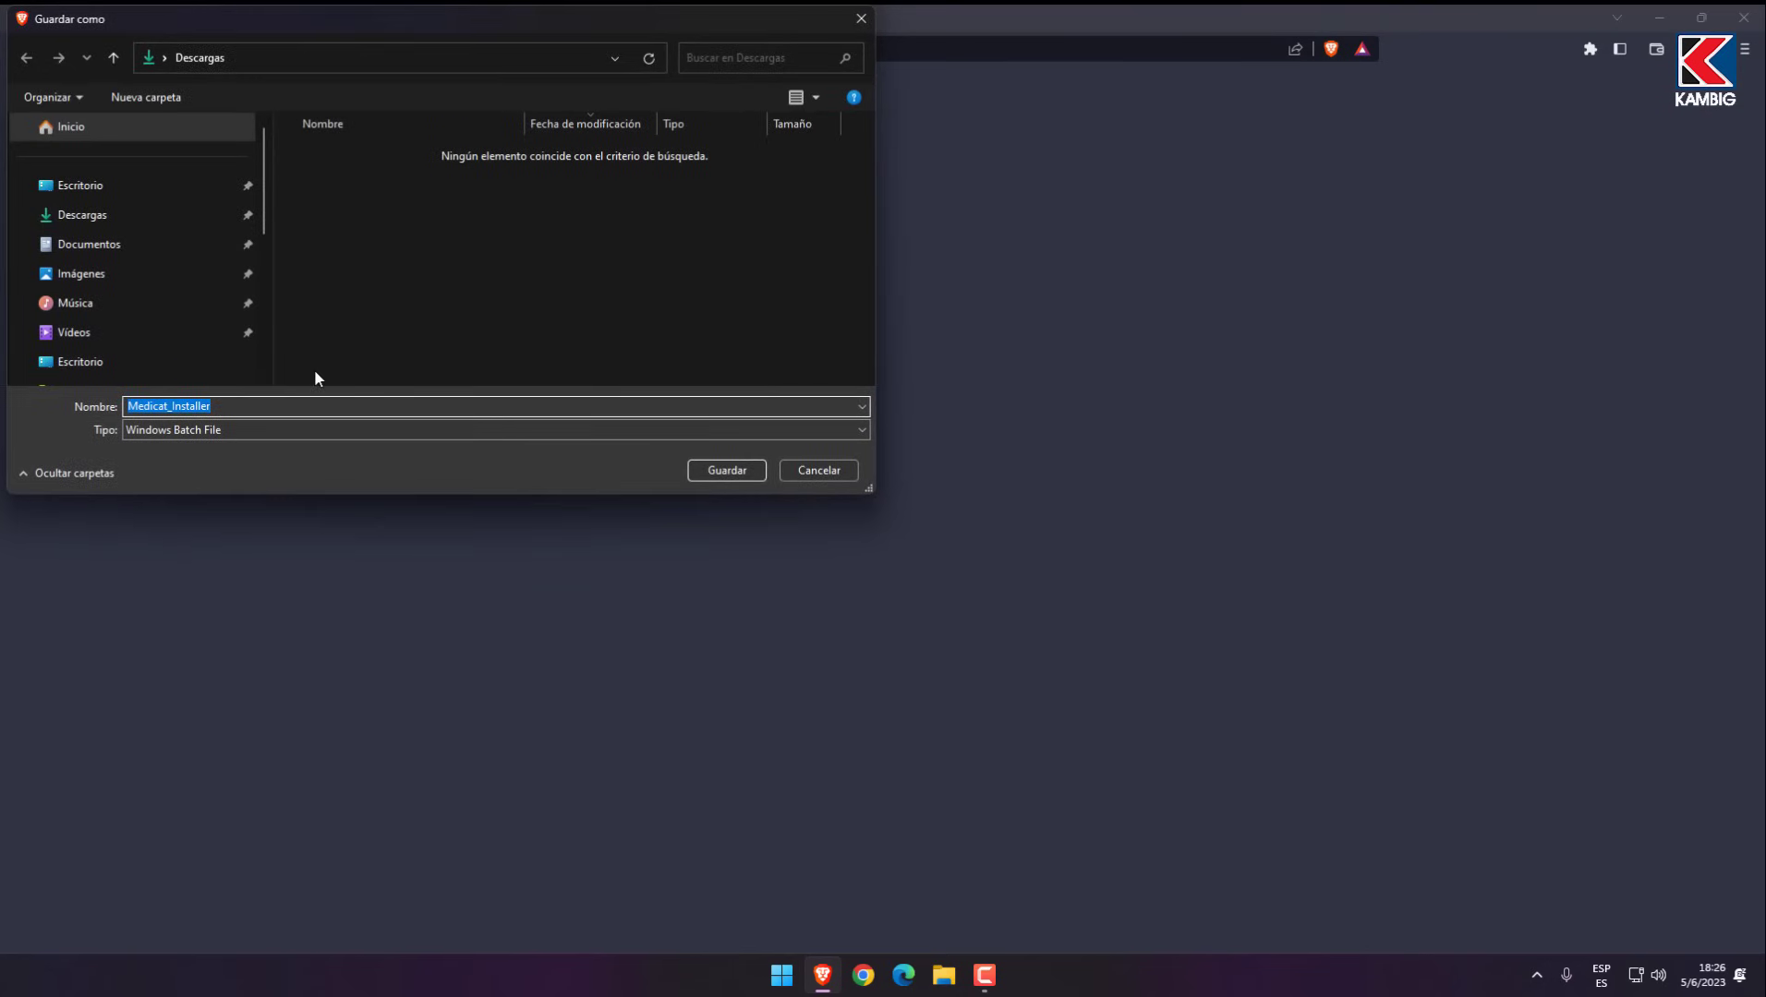
click(88, 185)
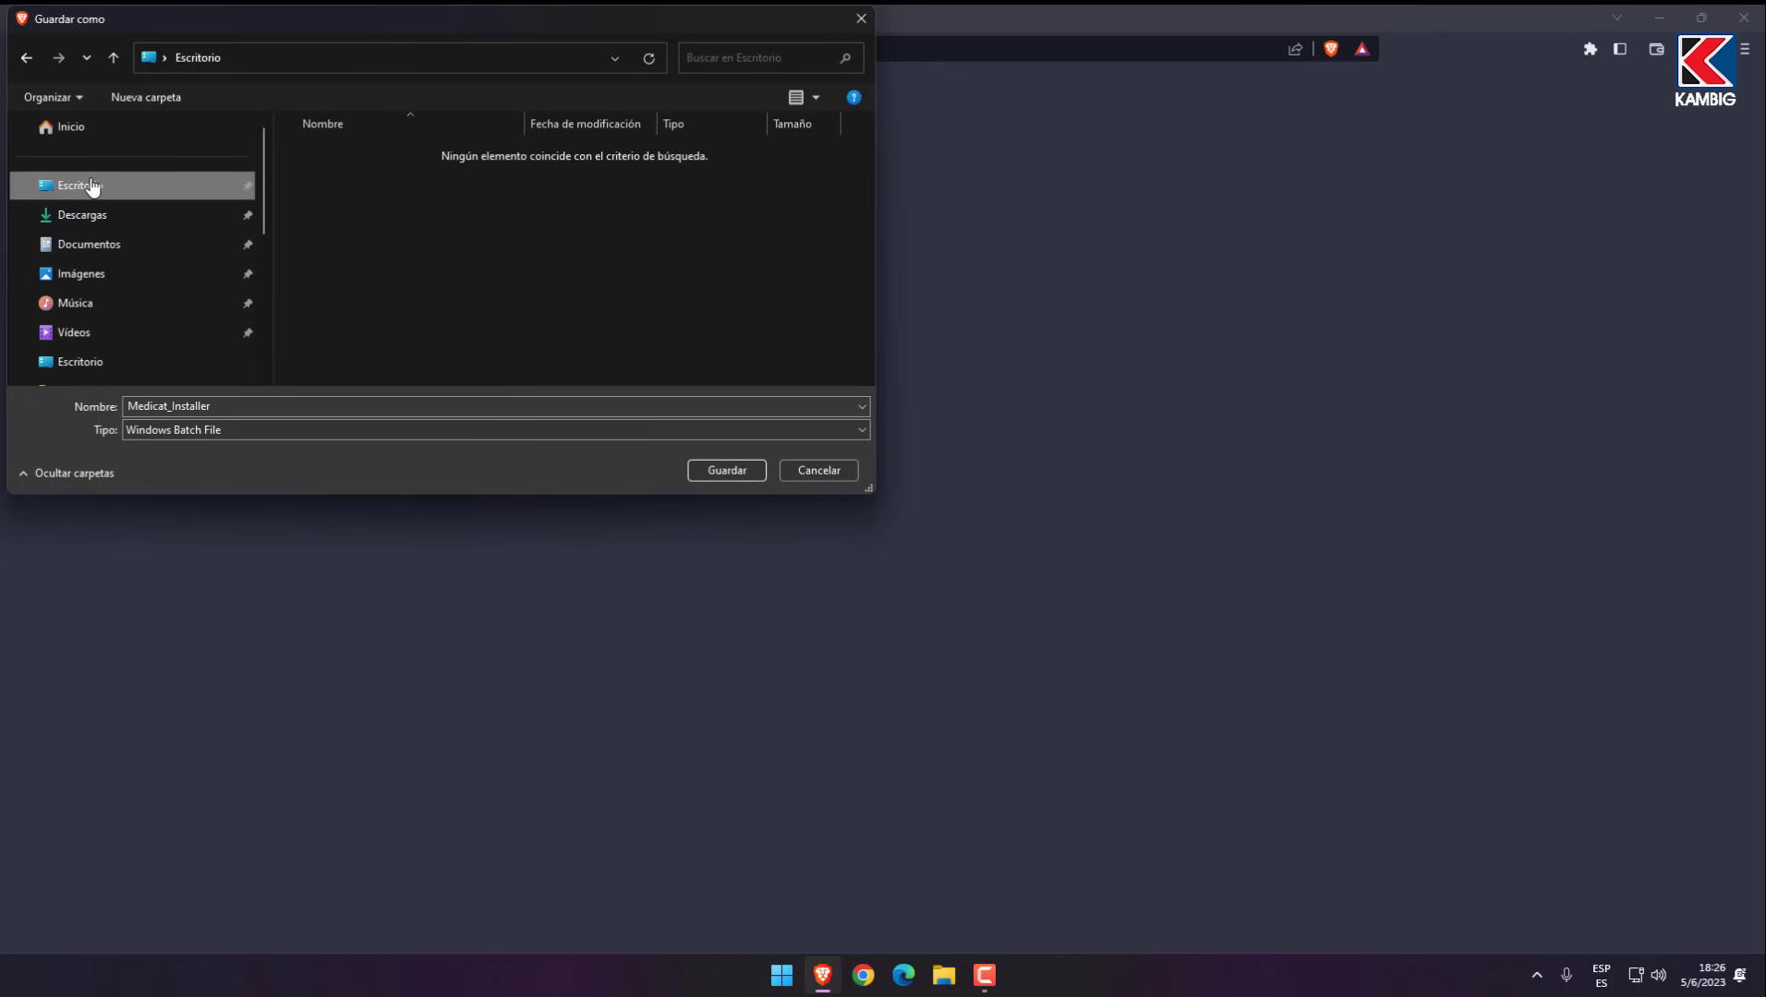
click(699, 470)
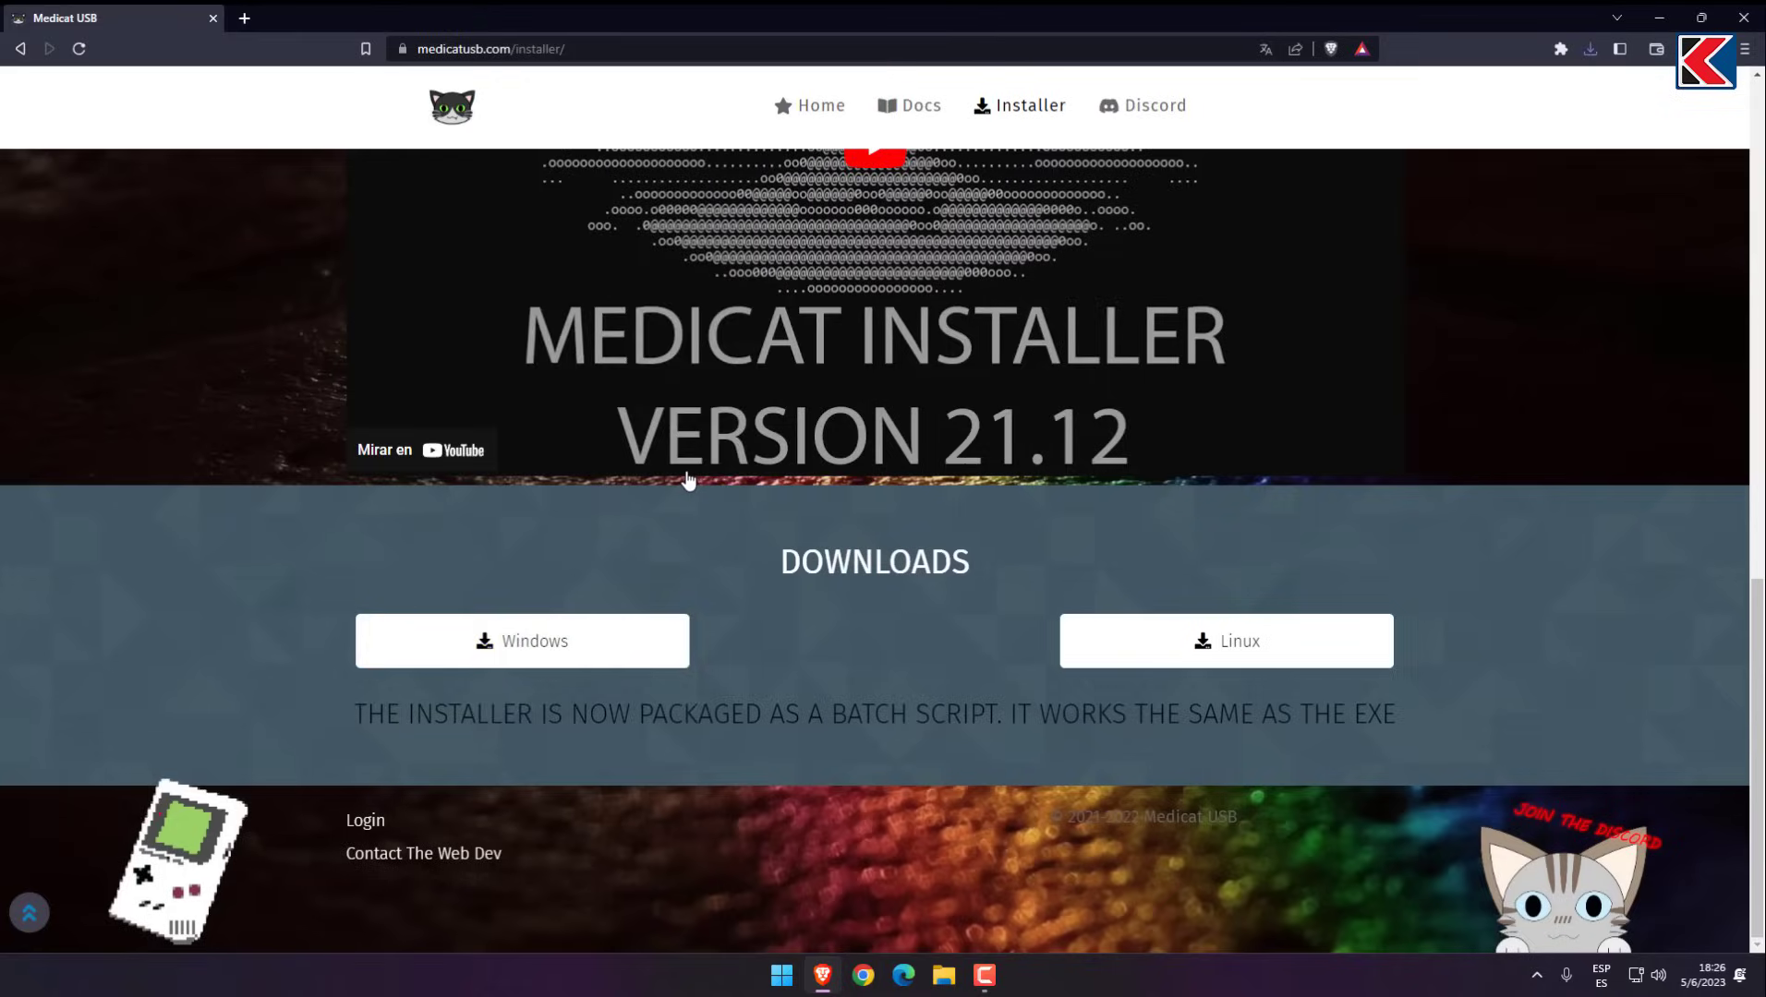
click(1745, 17)
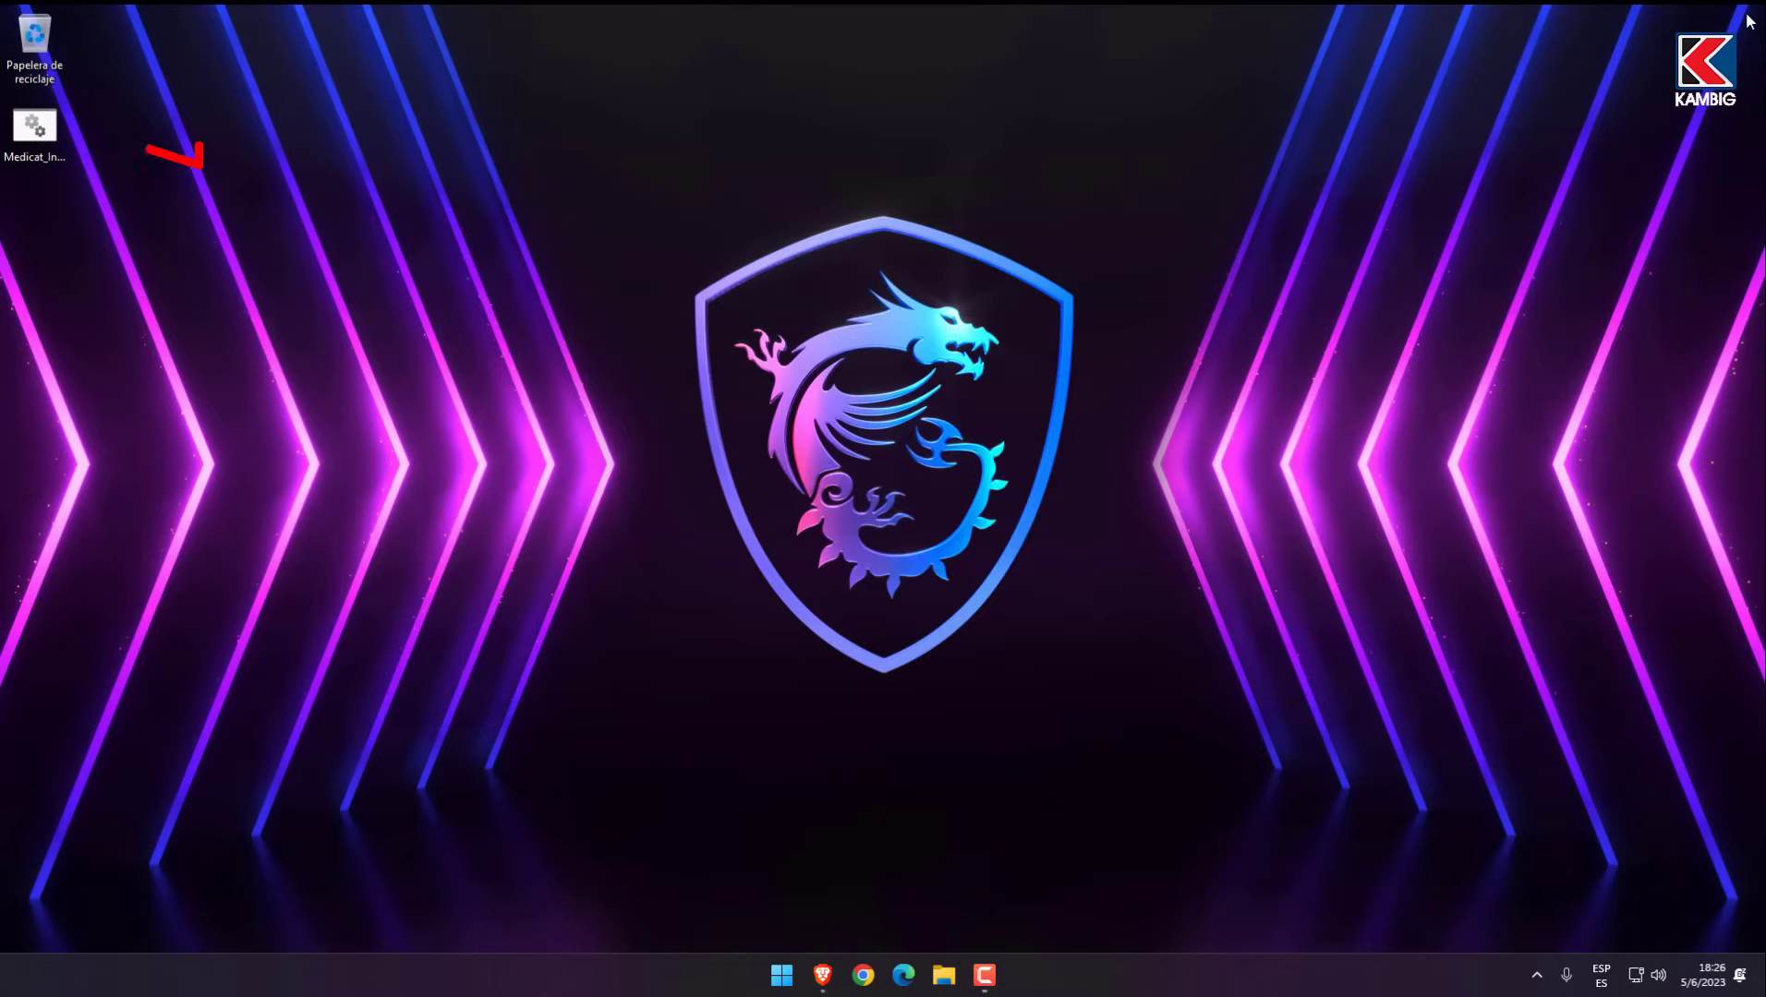
- Suspend the Kaspersky antivirus protection through its hidden system tray icon
click(1531, 967)
right_click(1501, 920)
click(1547, 908)
- Search Windows for DEFENDER and open the antivirus and threat protection page in Seguridad de Windows
click(781, 977)
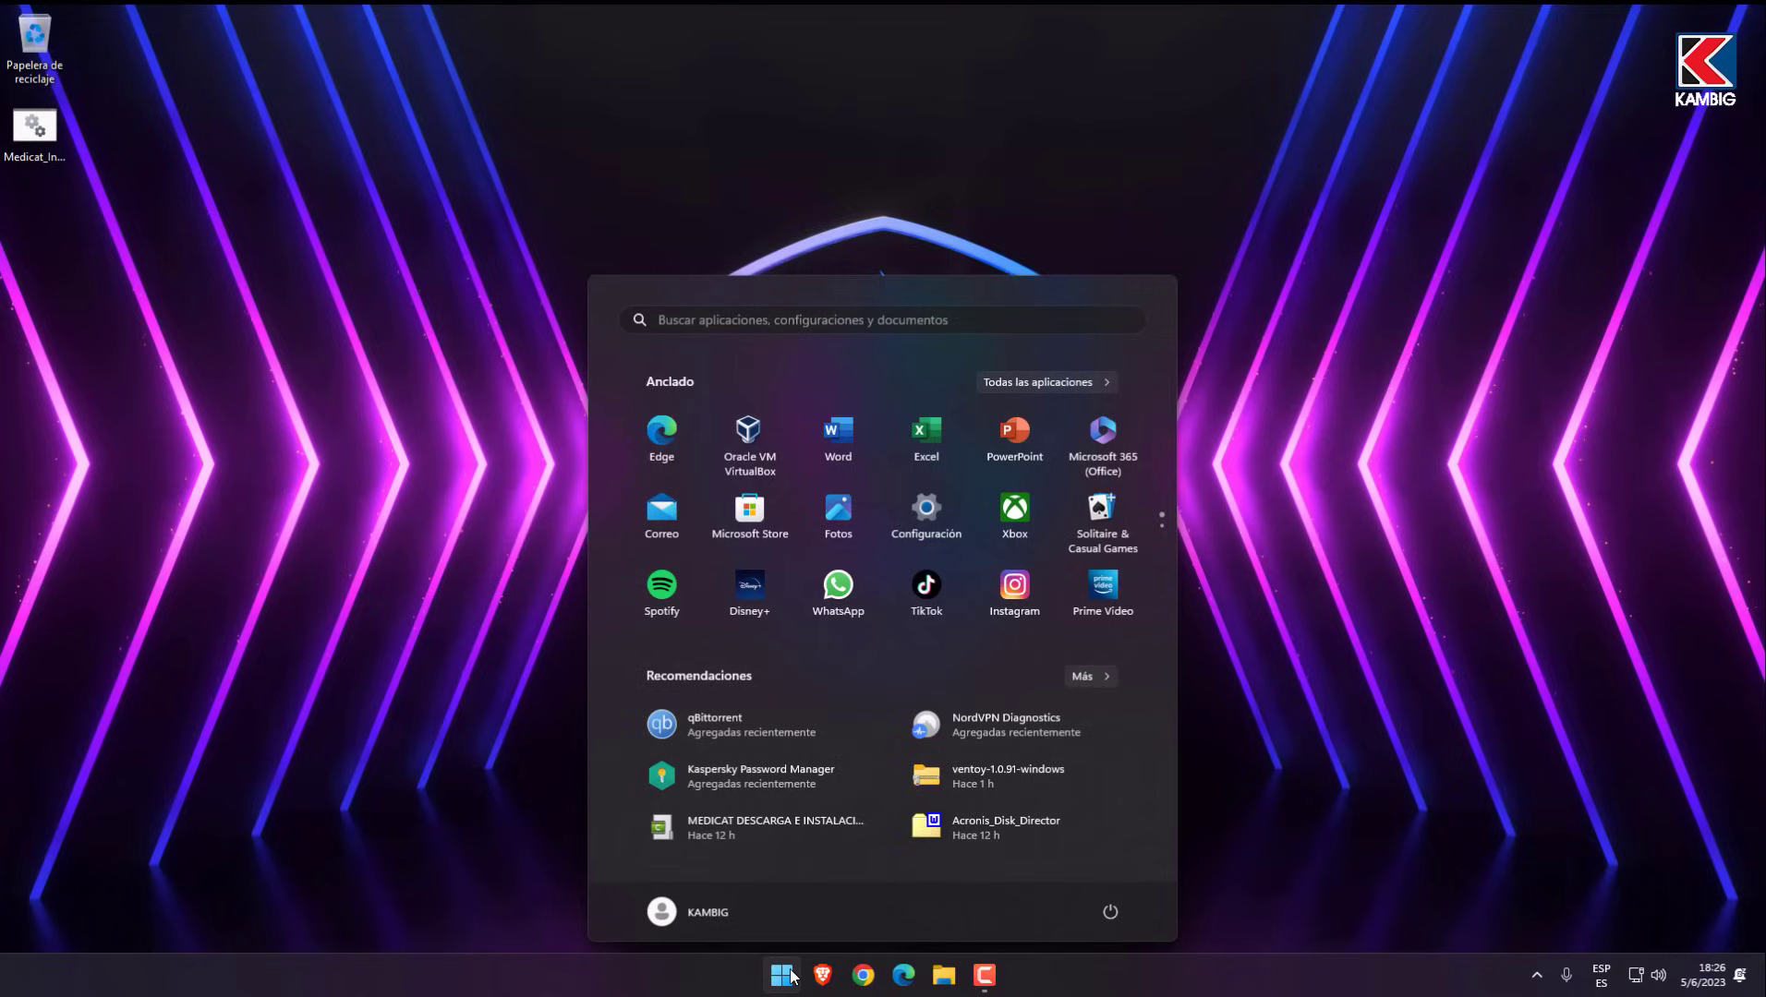
text(DEFENDER)
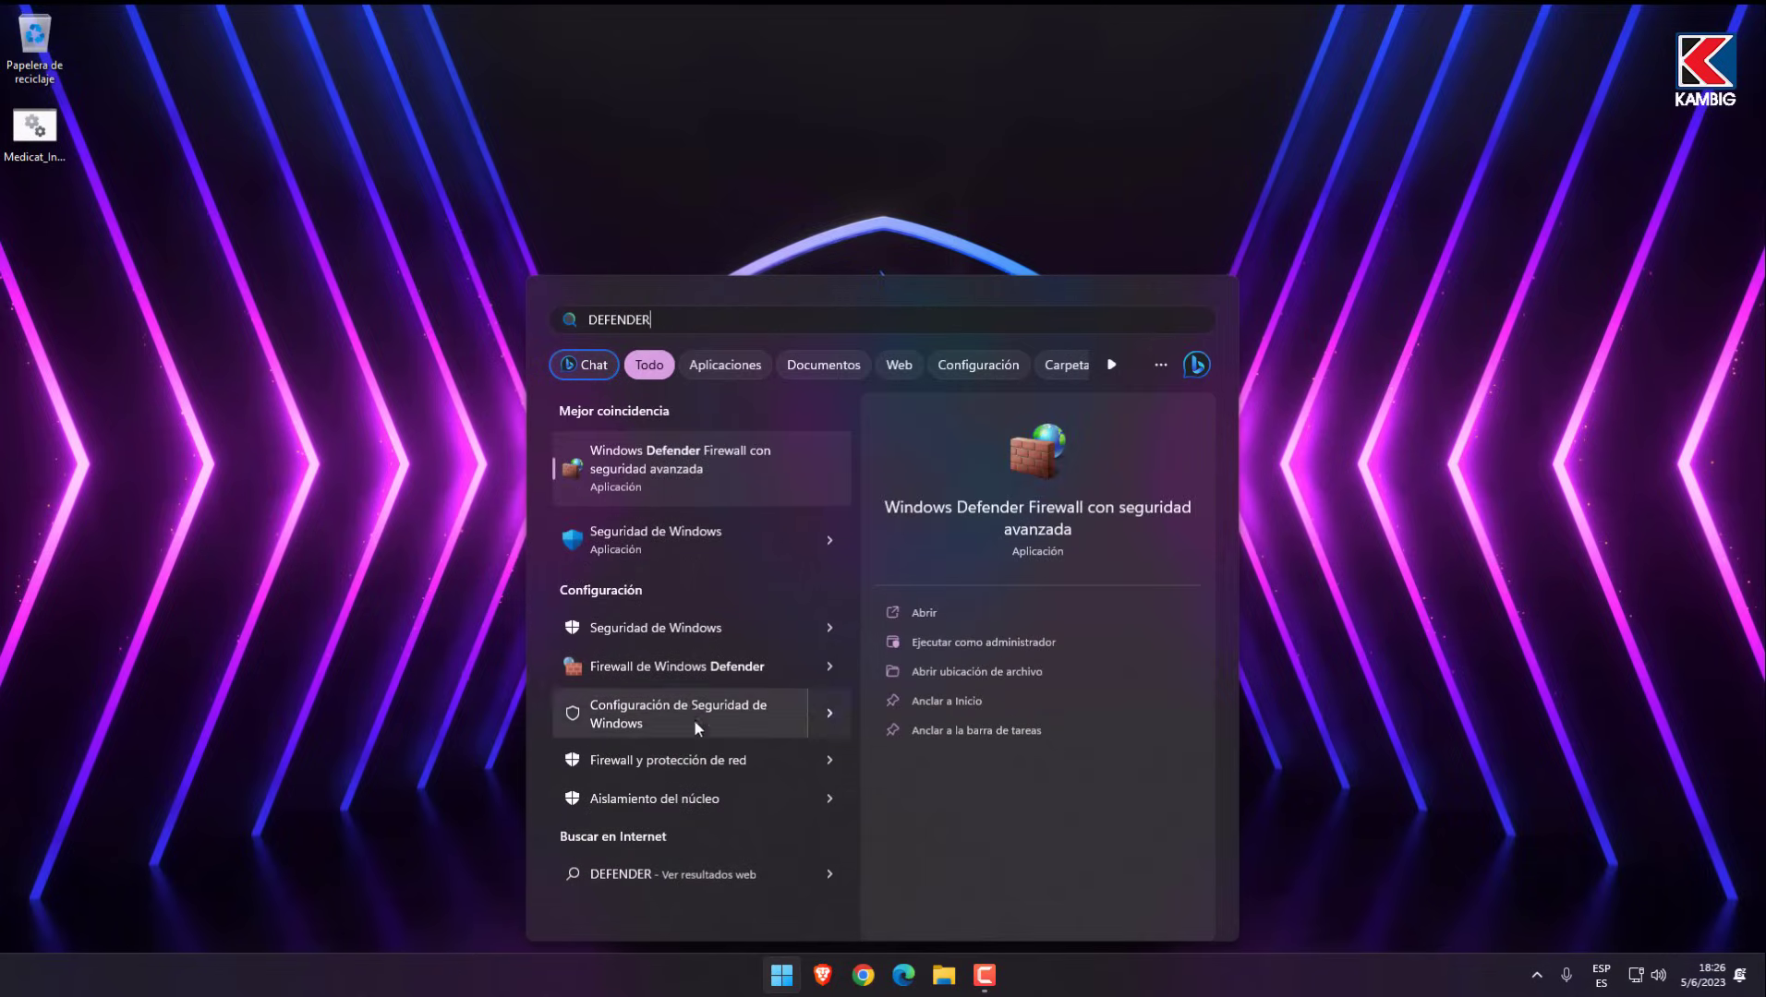
click(669, 552)
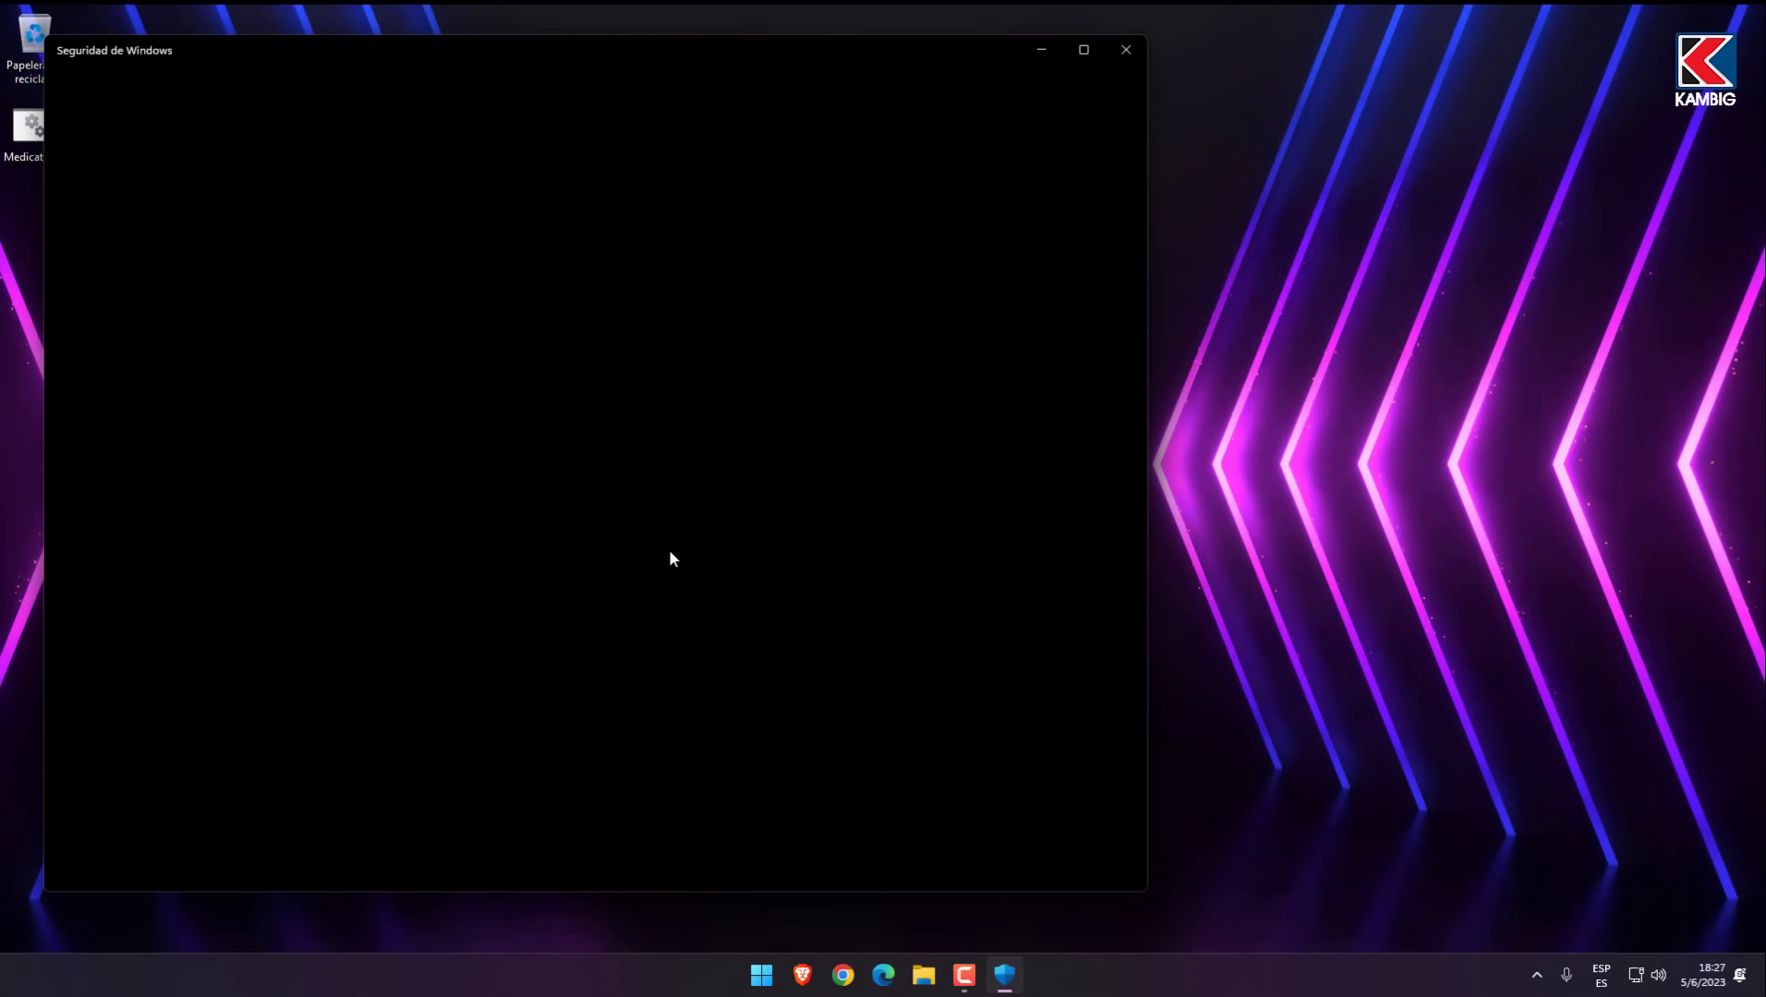
click(497, 357)
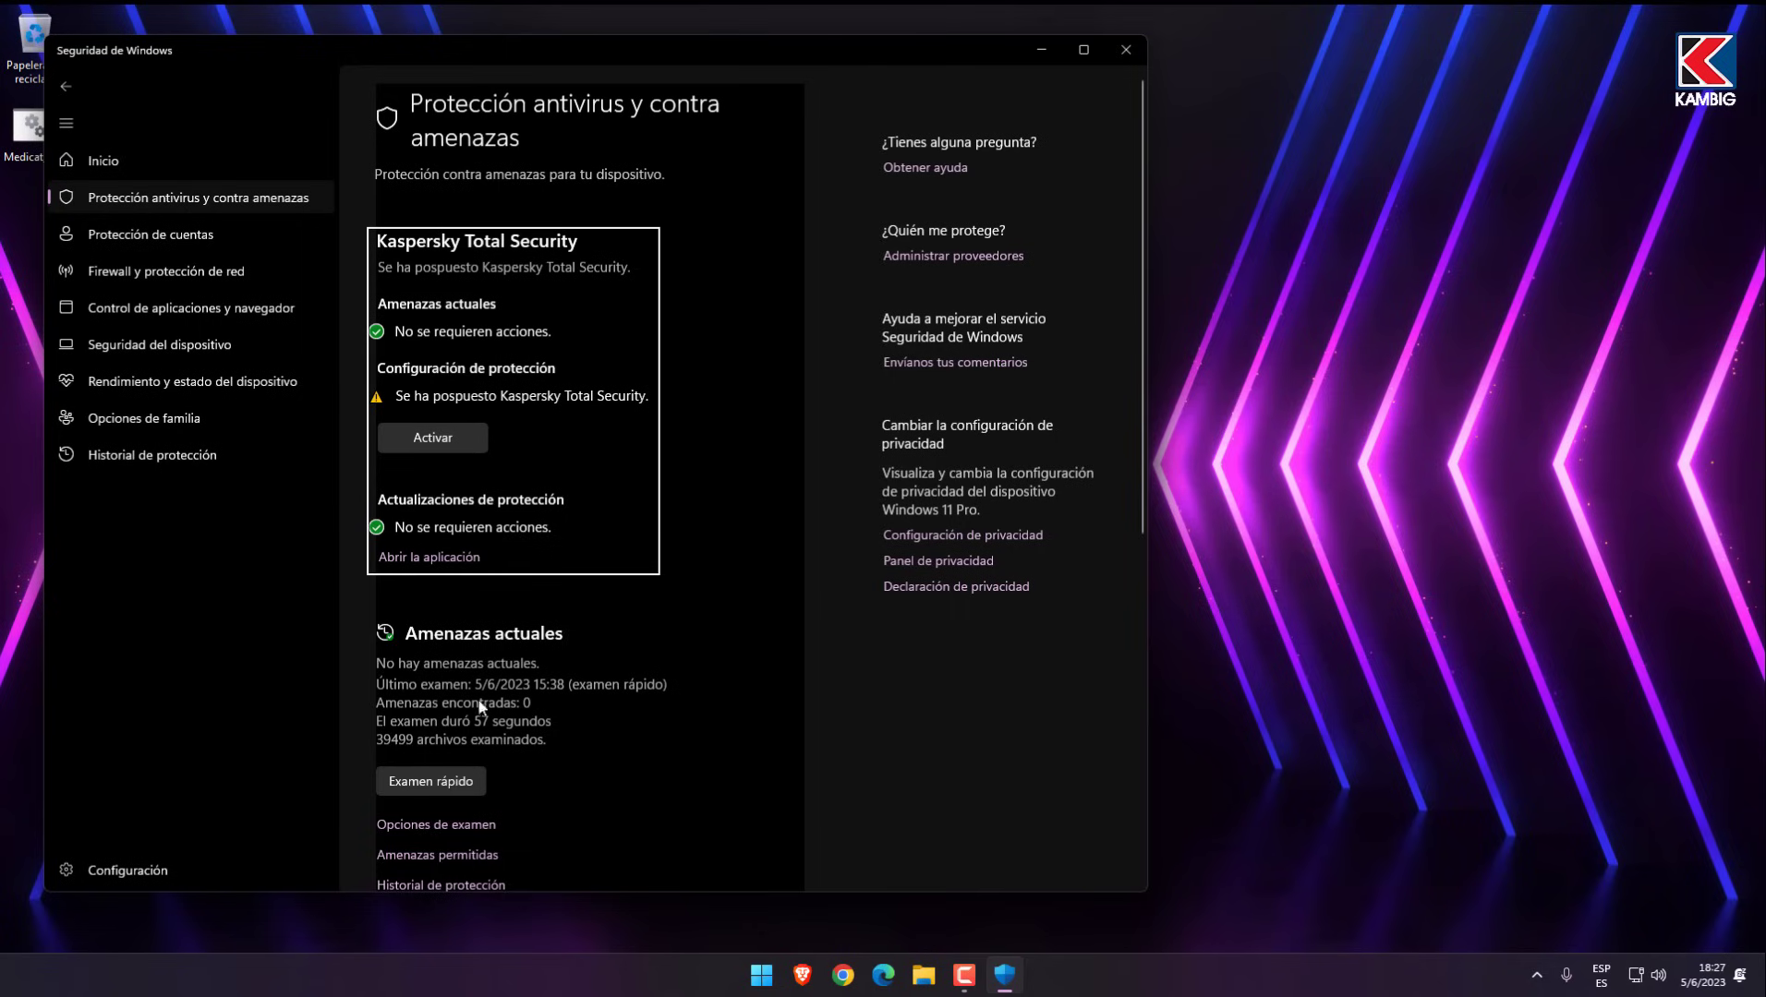
- Check the real-time, cloud-based, sample submission and tamper protection settings of Microsoft Defender, and close the security window
scroll(484, 698, down, 6)
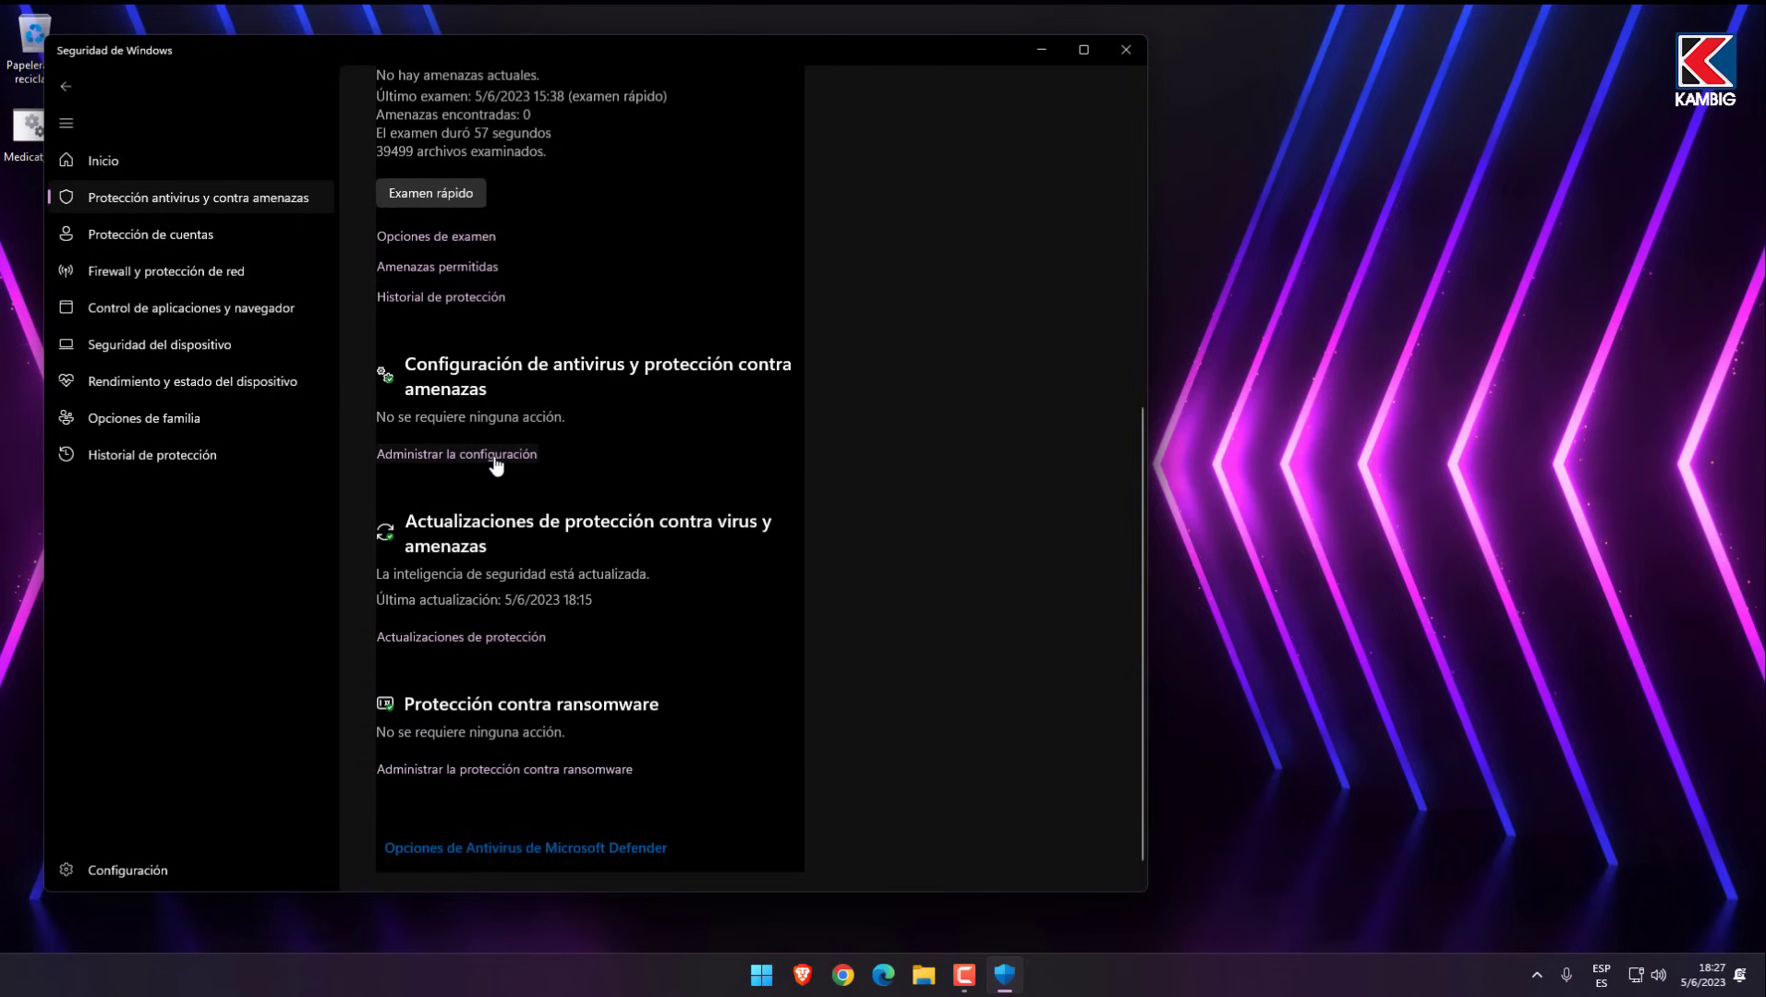
click(496, 464)
scroll(486, 464, down, 1)
scroll(486, 477, down, 3)
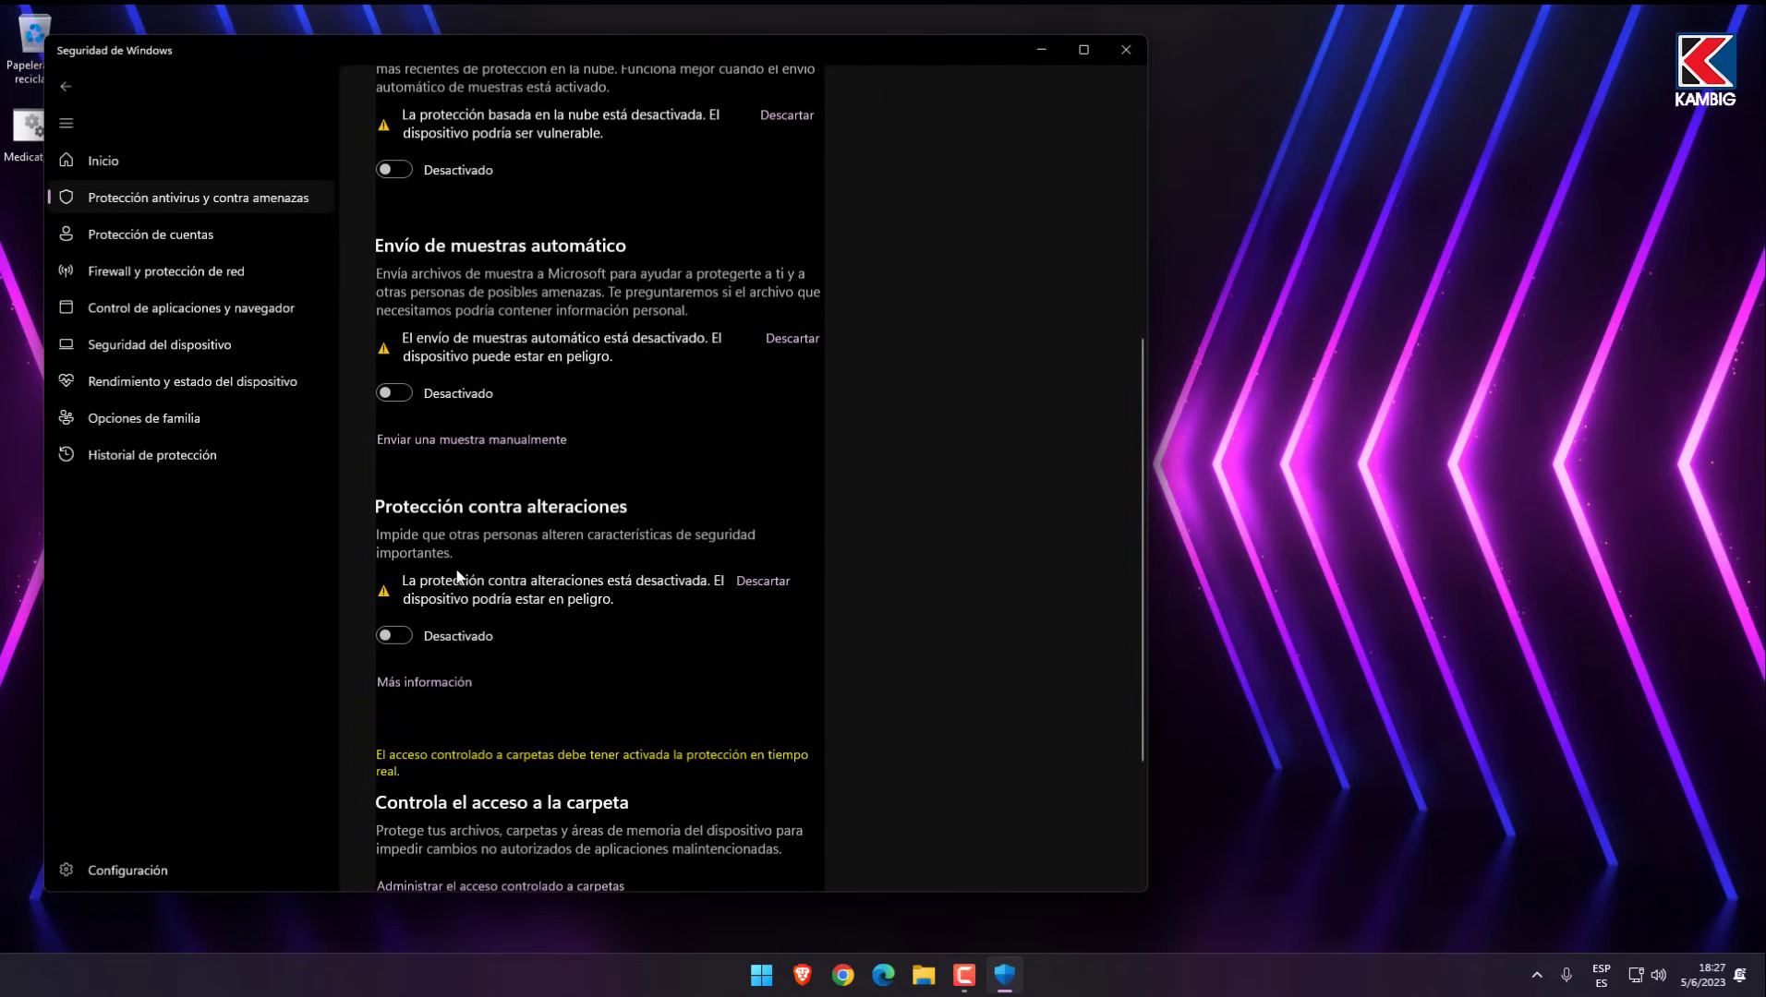
scroll(453, 568, down, 1)
scroll(454, 568, up, 3)
scroll(422, 523, up, 1)
scroll(399, 318, up, 1)
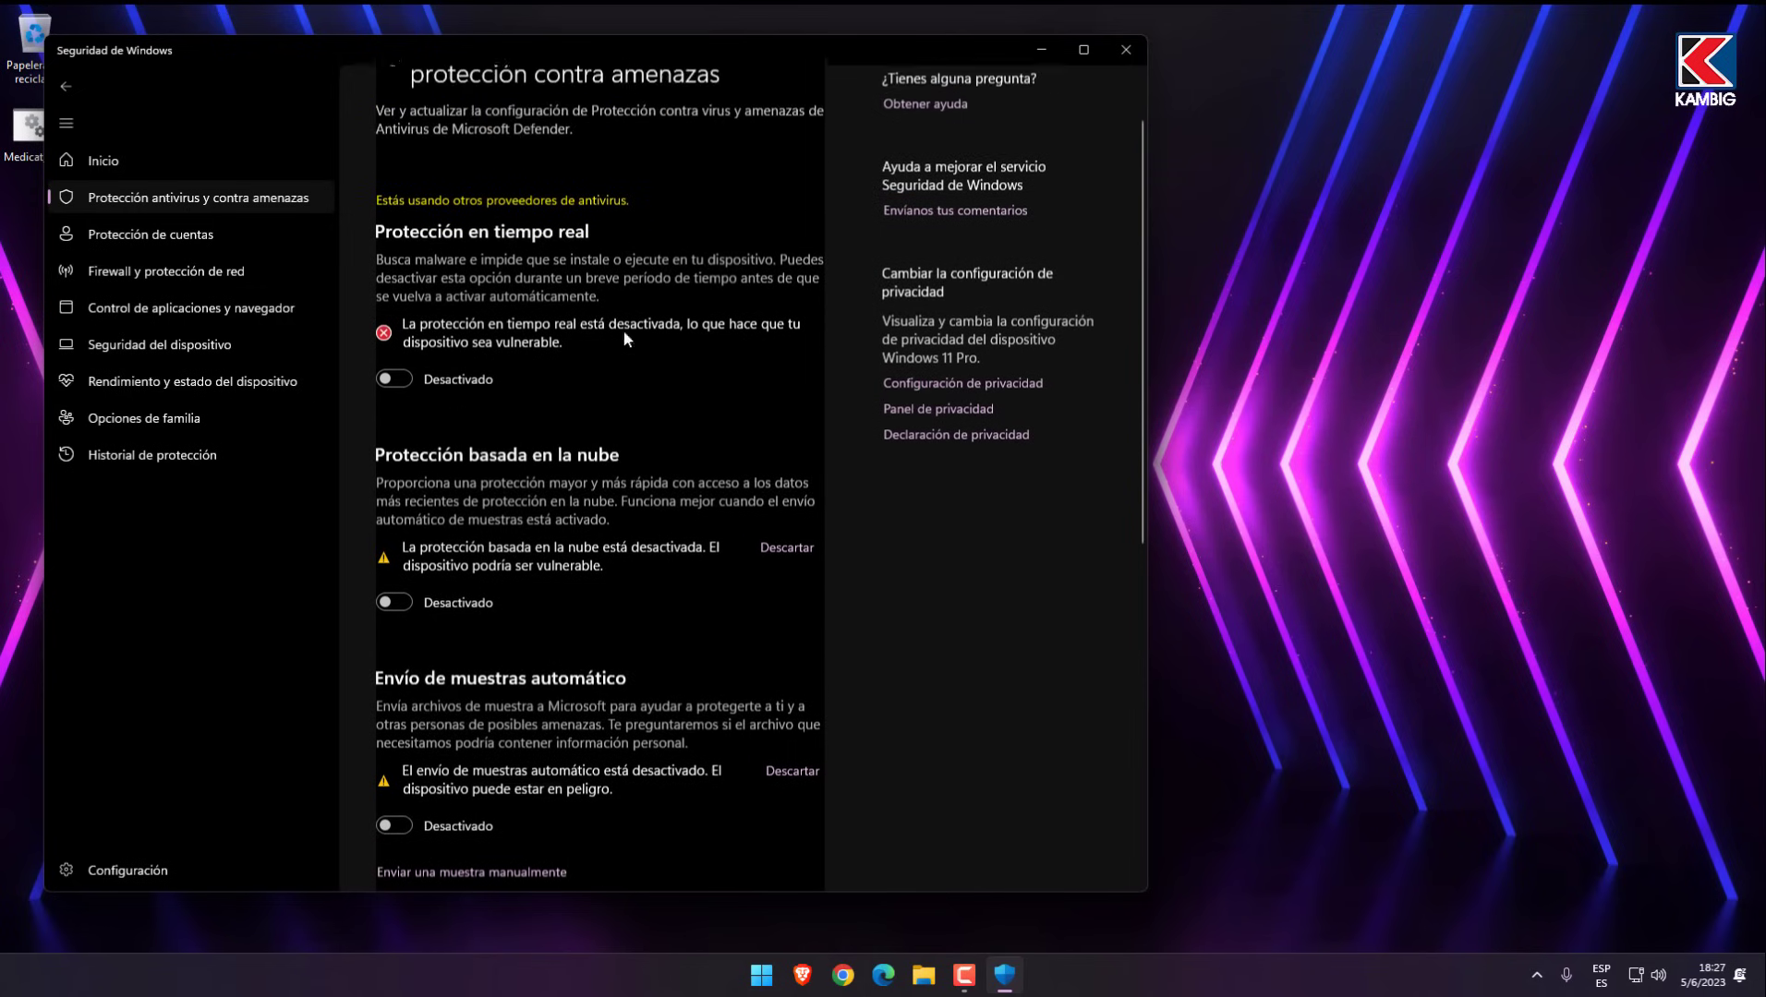
scroll(594, 349, up, 1)
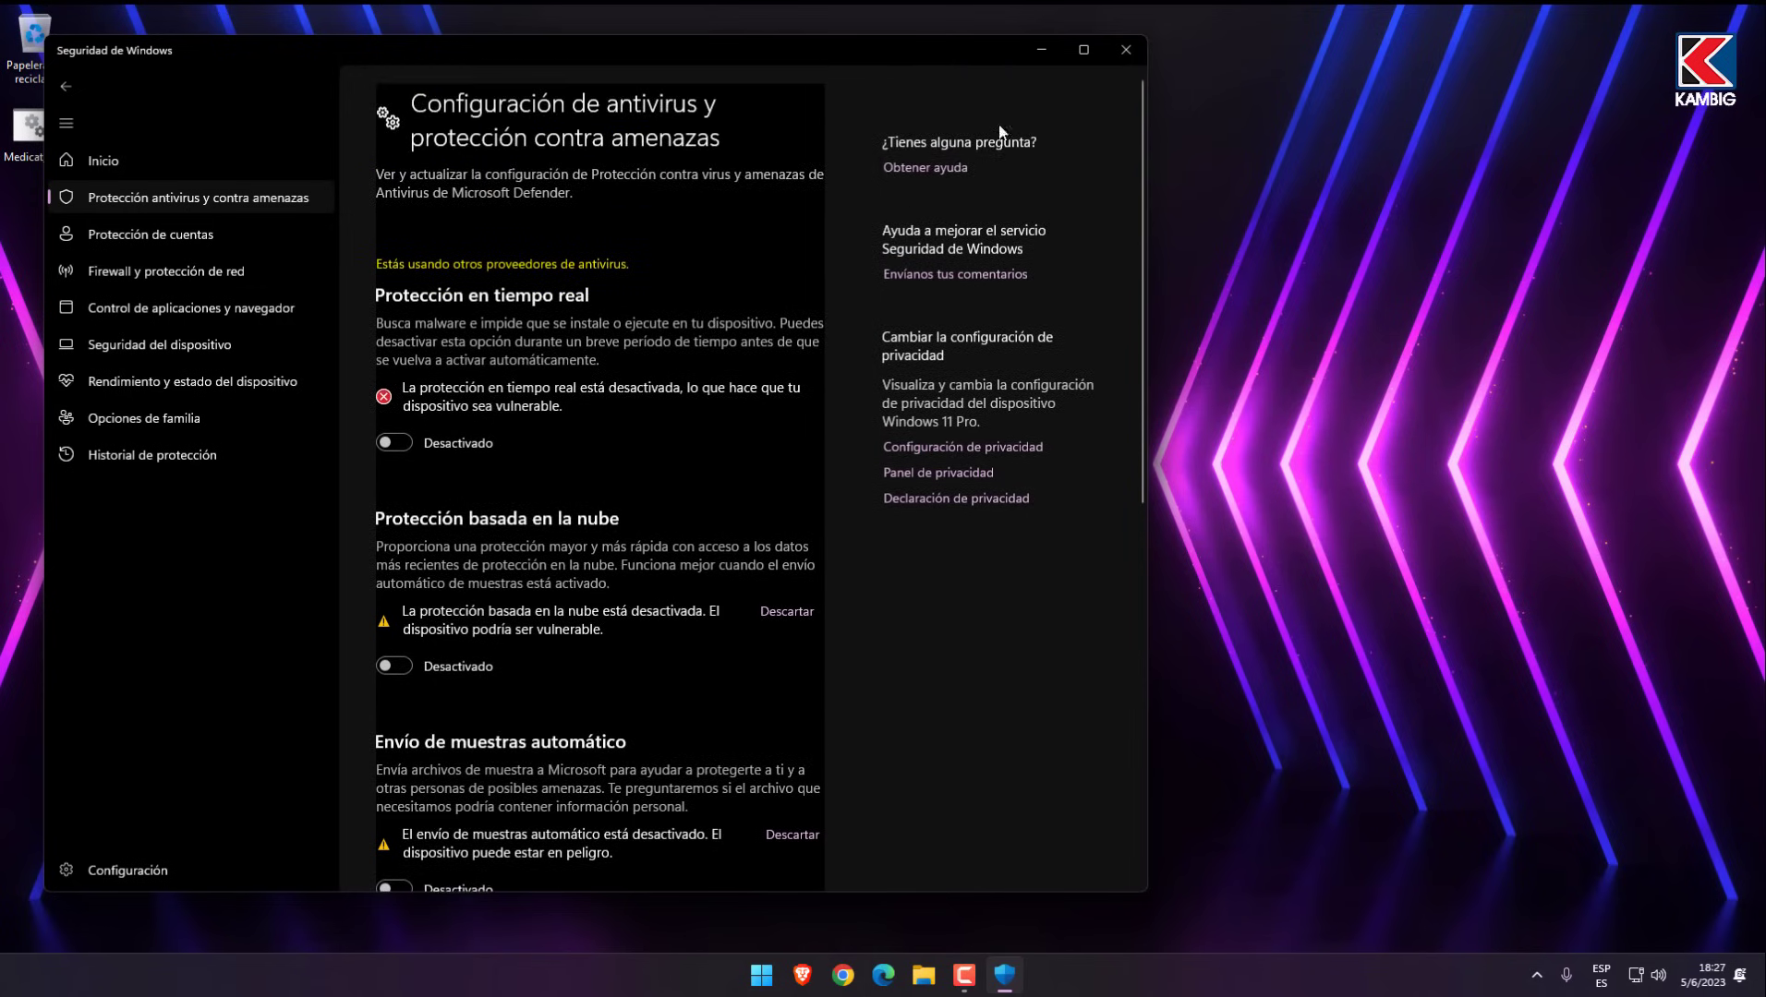
click(1136, 51)
- Open Este equipo in File Explorer and bring up the format options for the USB drive (F:)
click(943, 974)
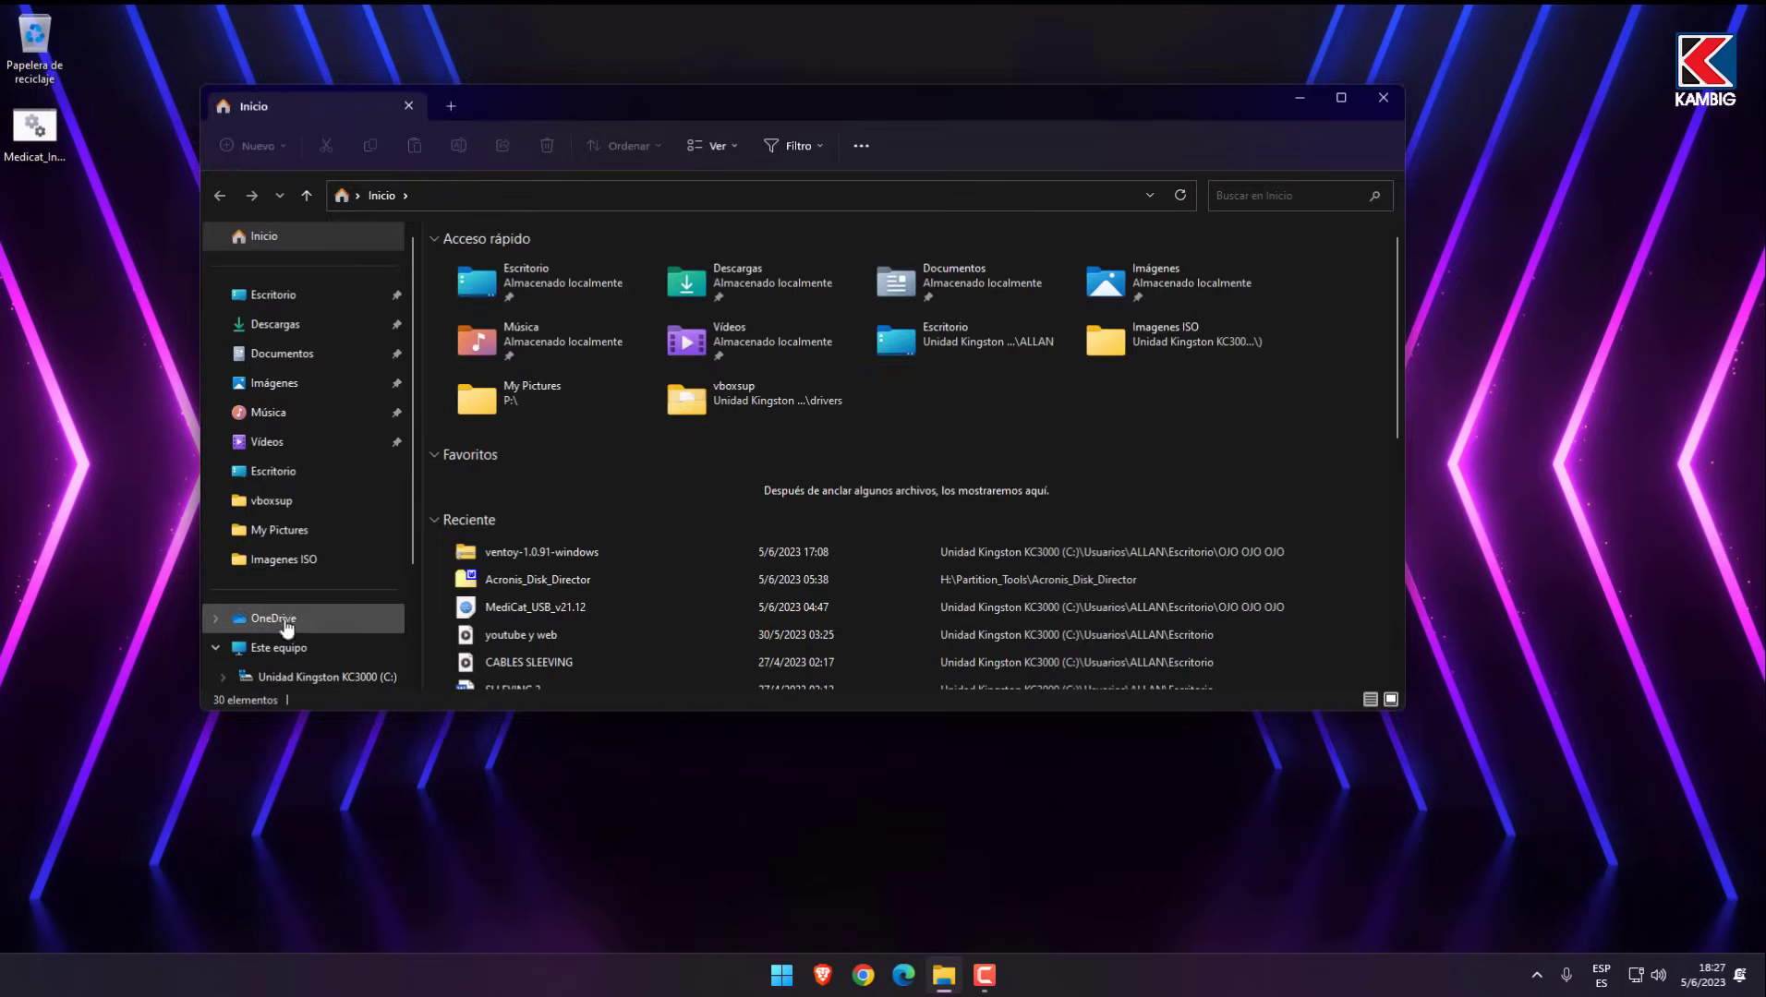
click(277, 637)
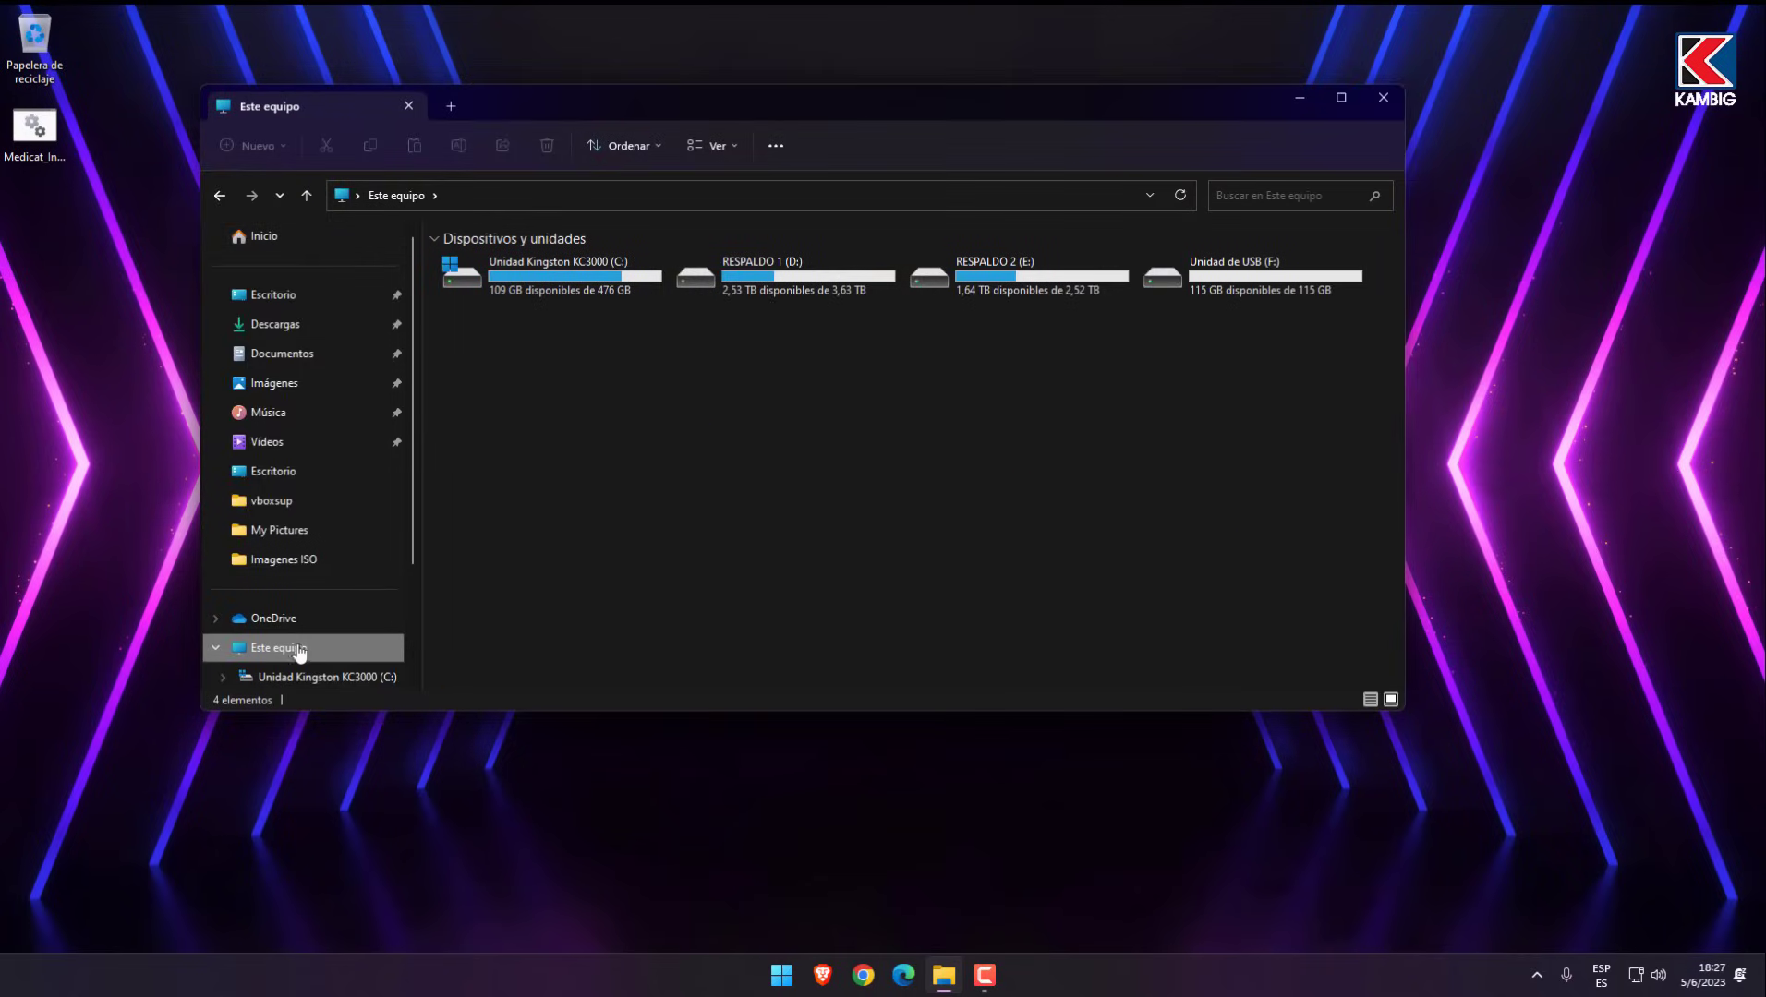
click(1229, 275)
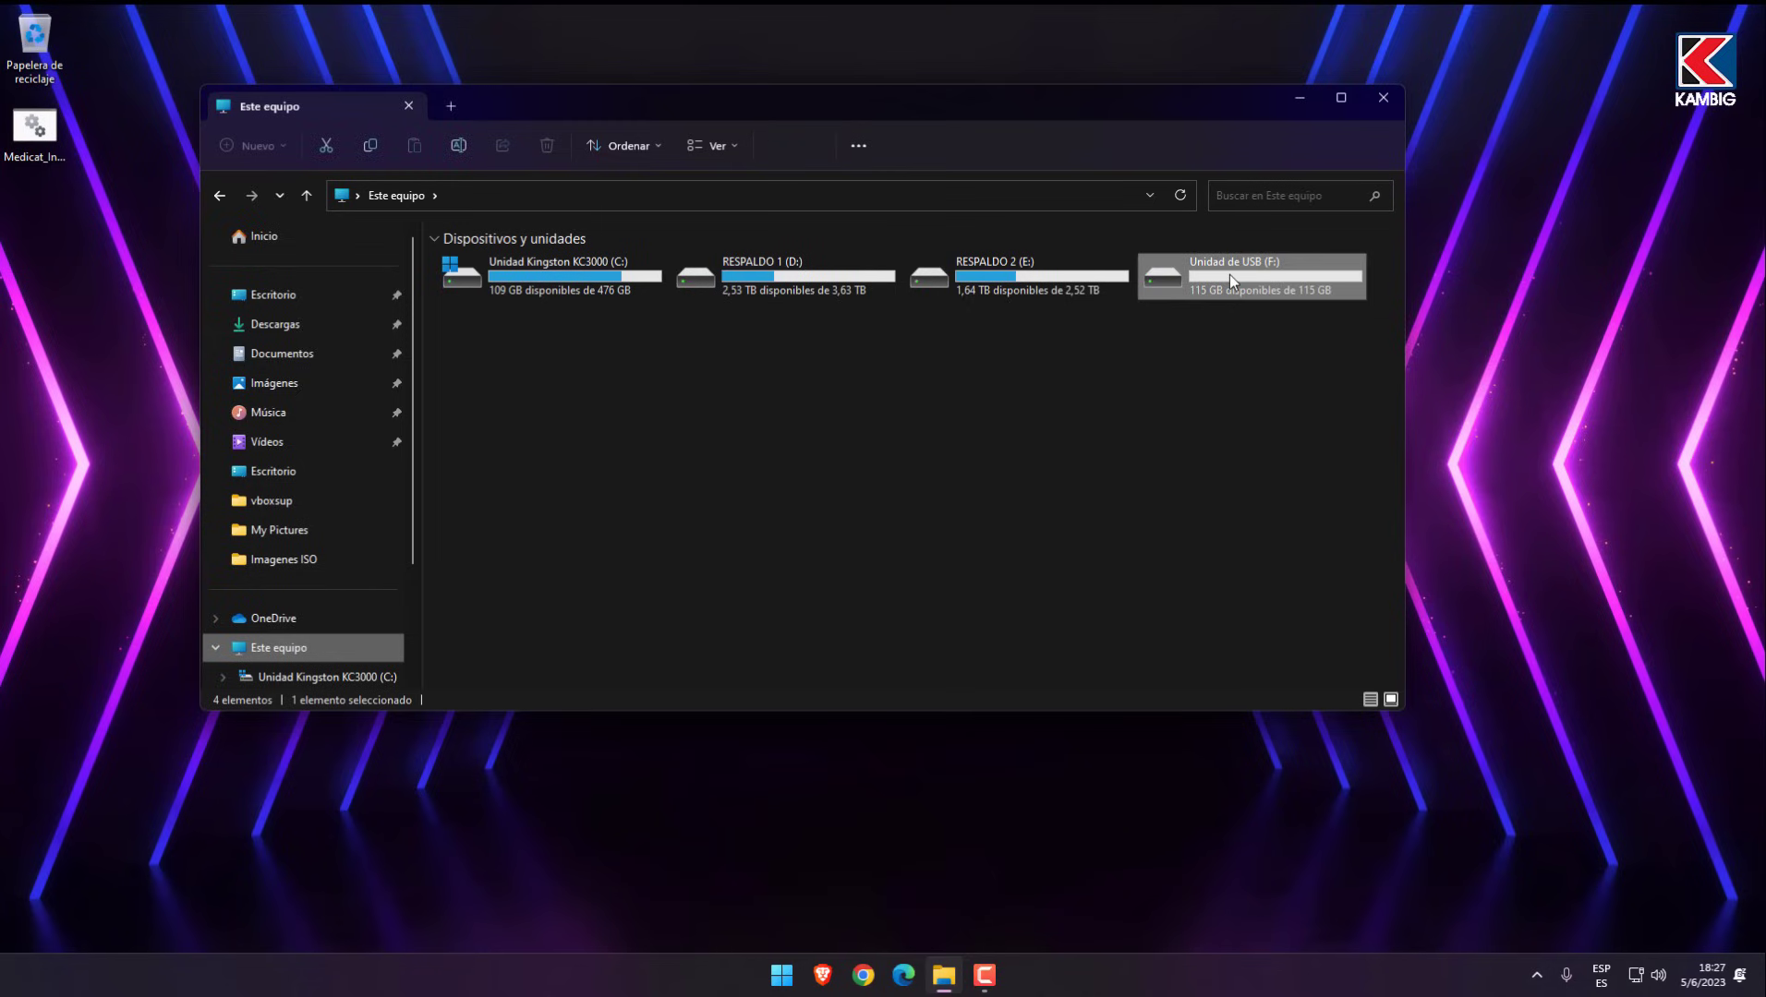
right_click(1229, 274)
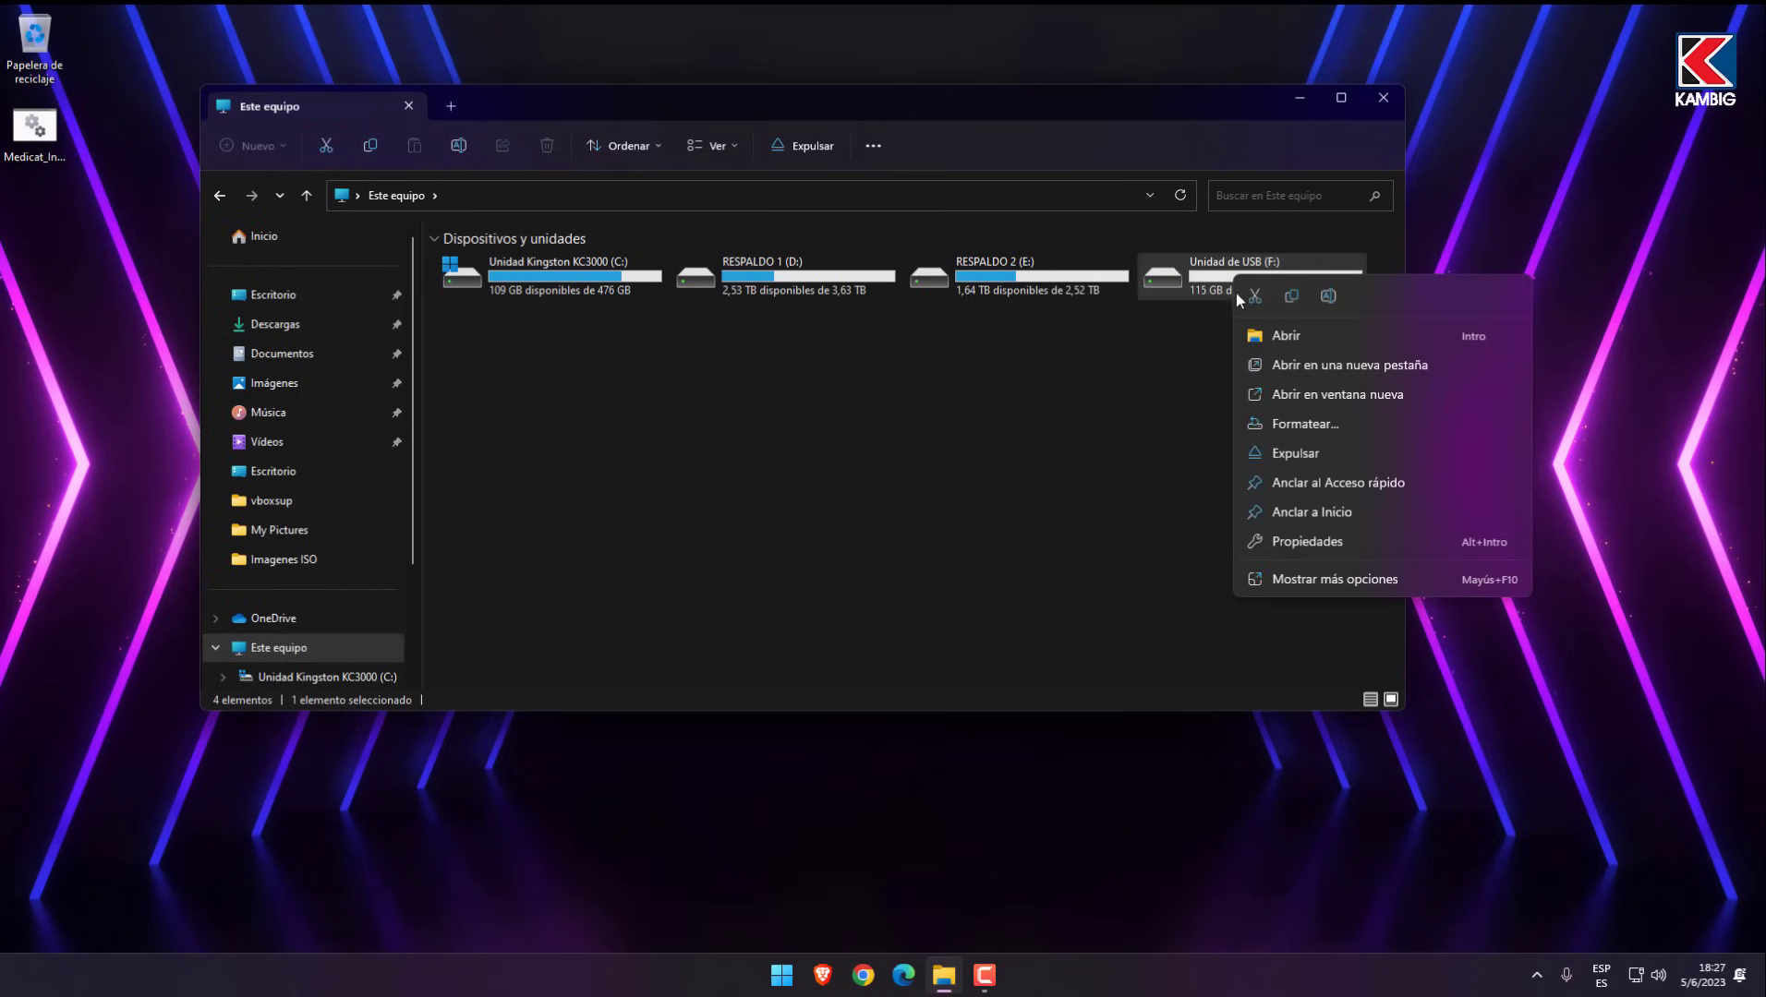
click(1288, 426)
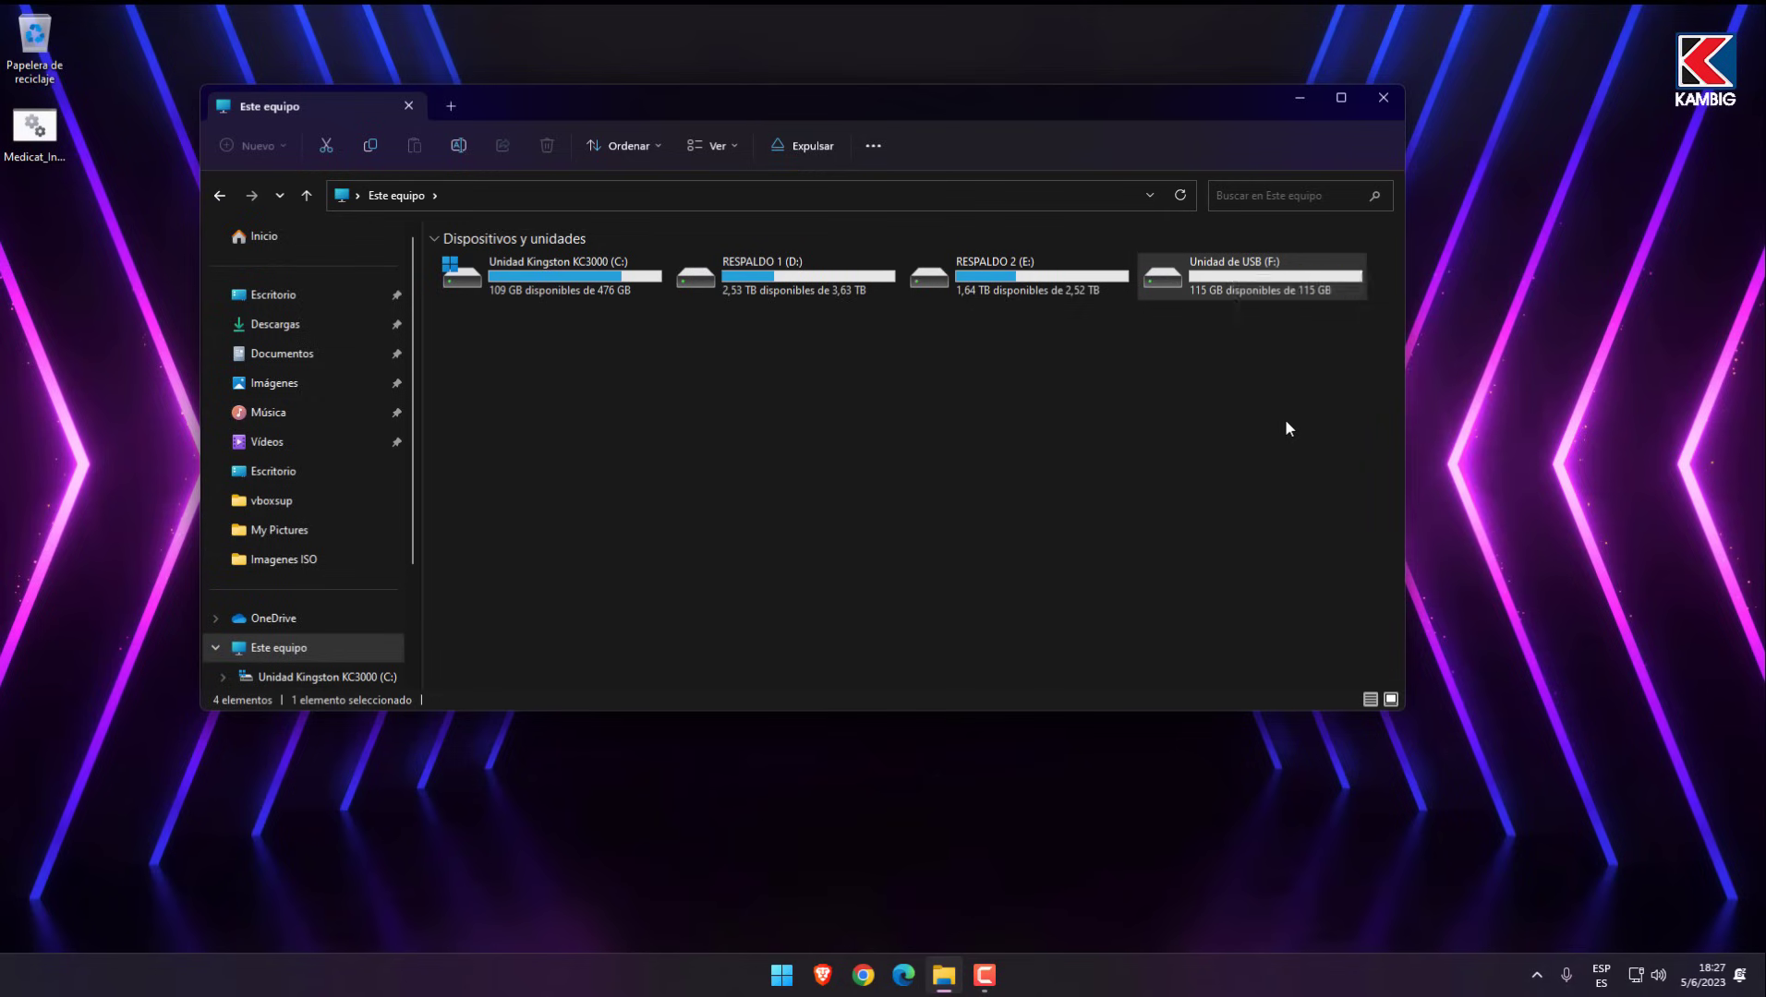
- Quick-format the USB drive as exFAT with the volume label MEDICAT USB, and close File Explorer
click(404, 569)
text(MED)
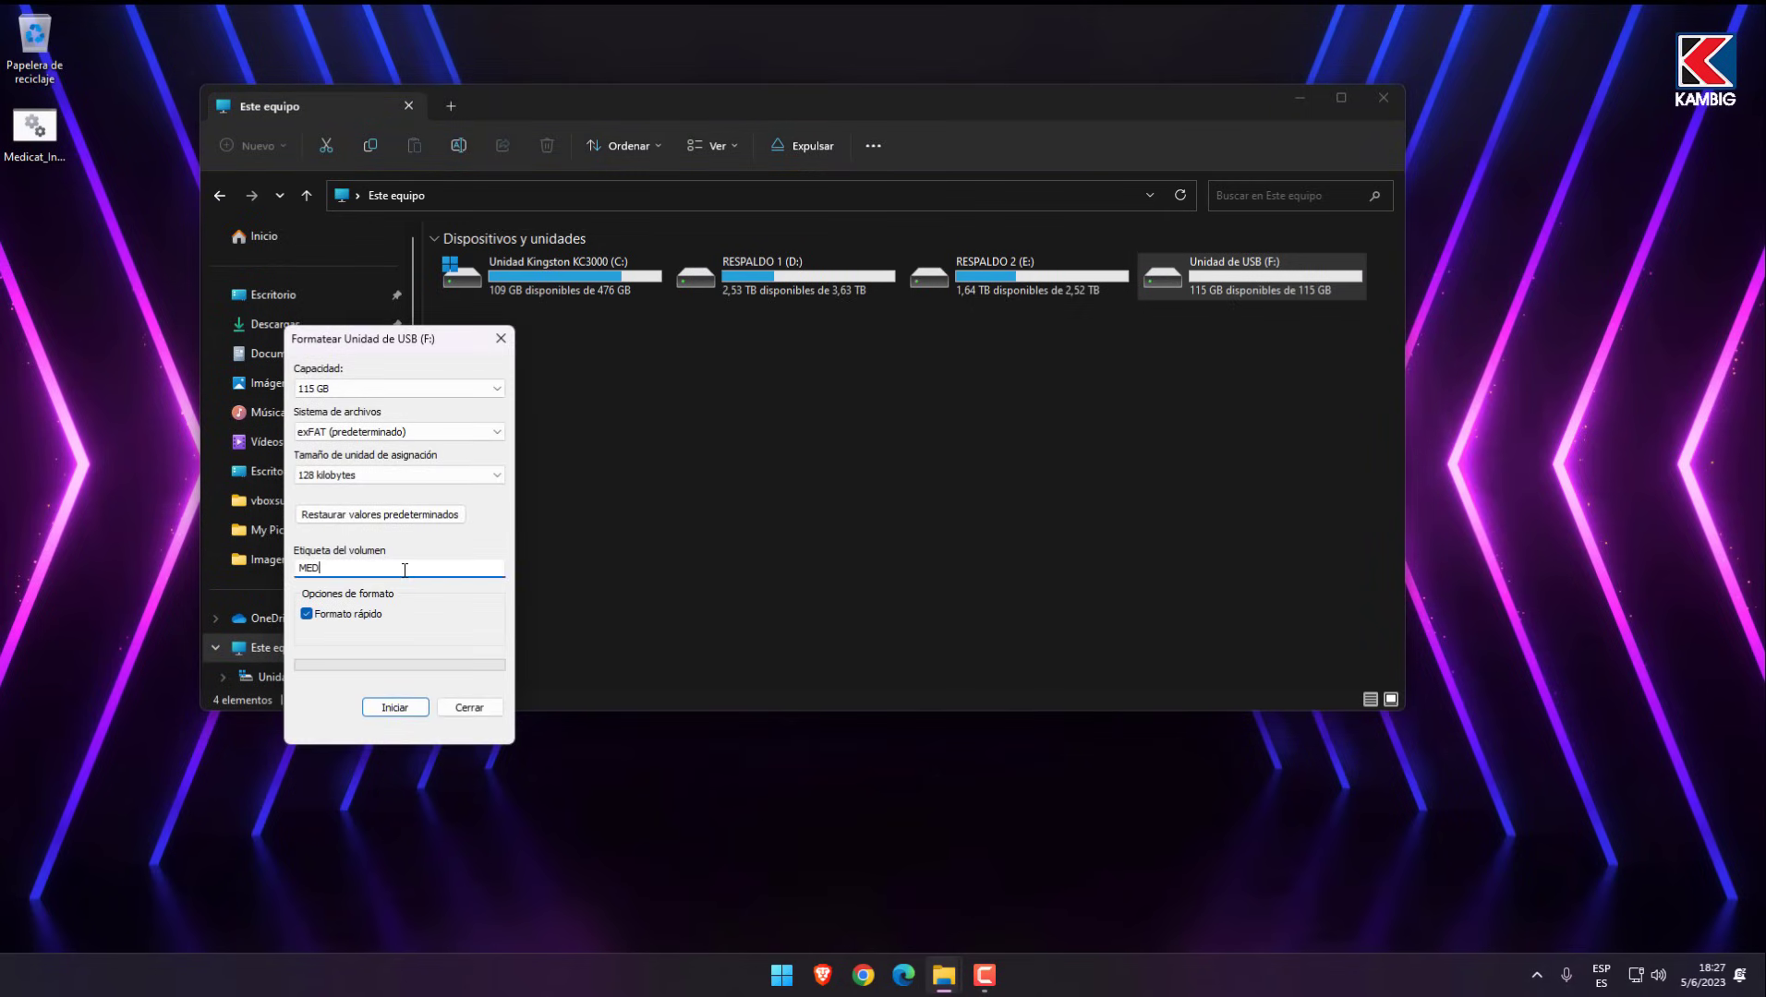
text(ICAT USB)
click(395, 707)
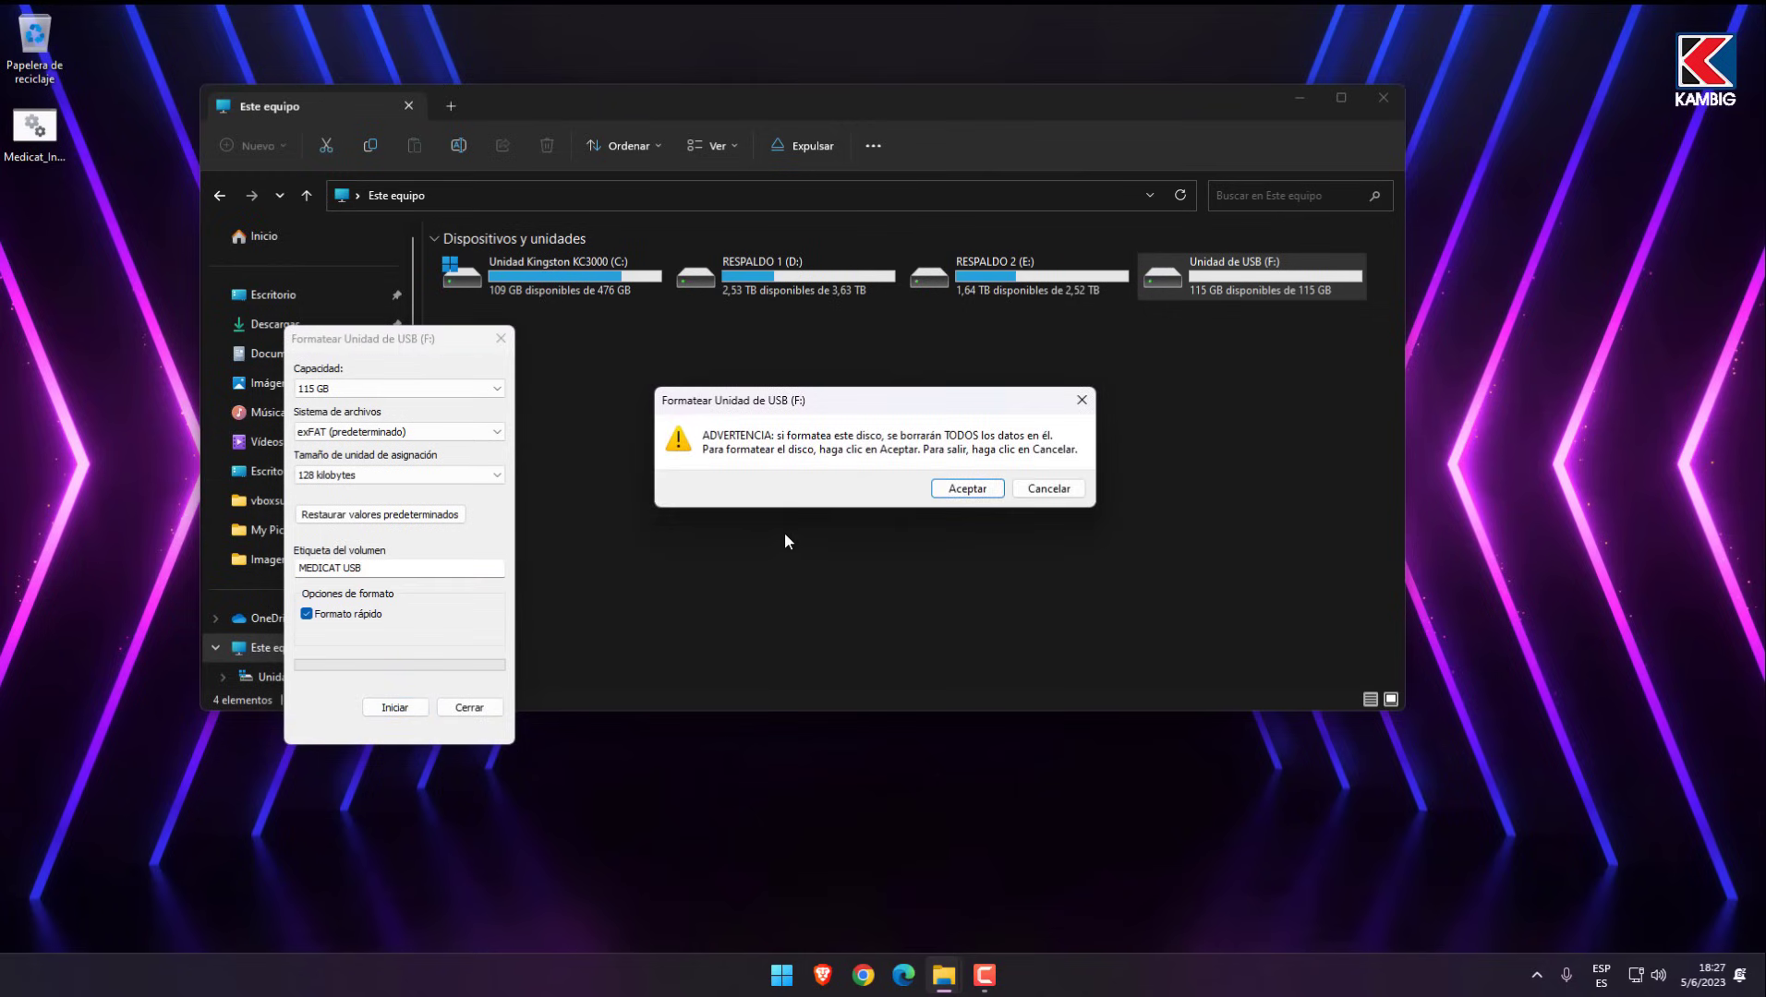
click(944, 489)
click(979, 490)
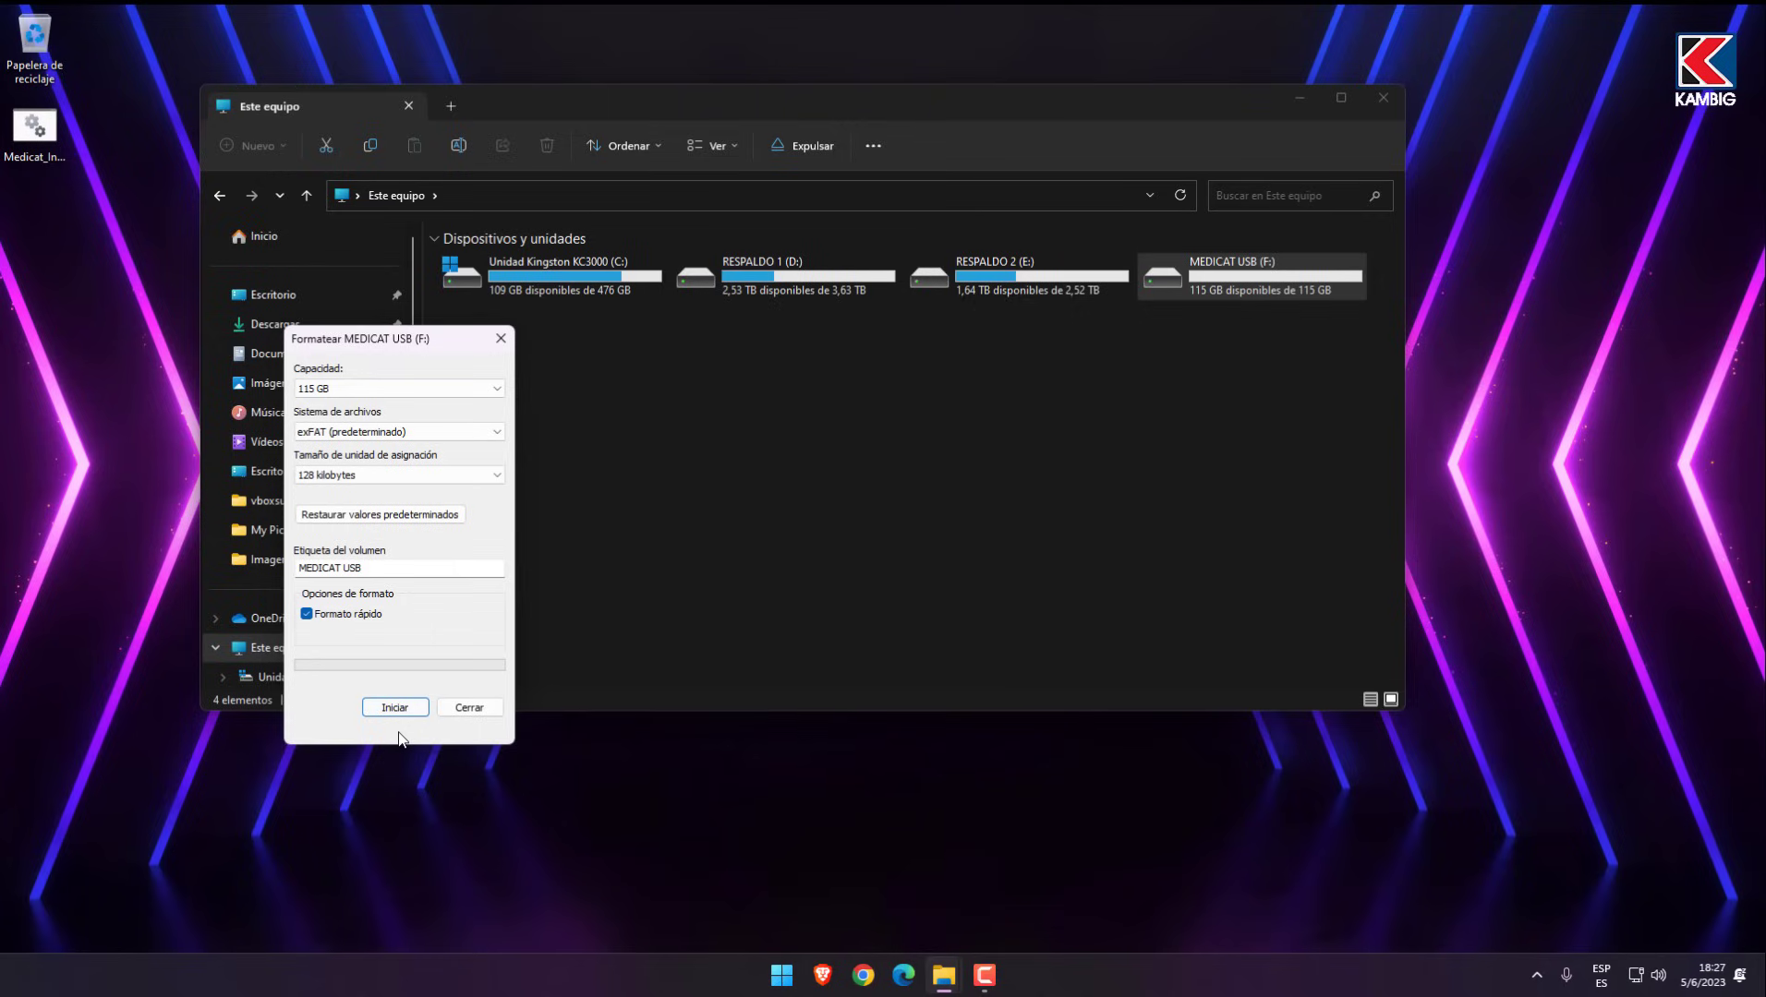
click(469, 707)
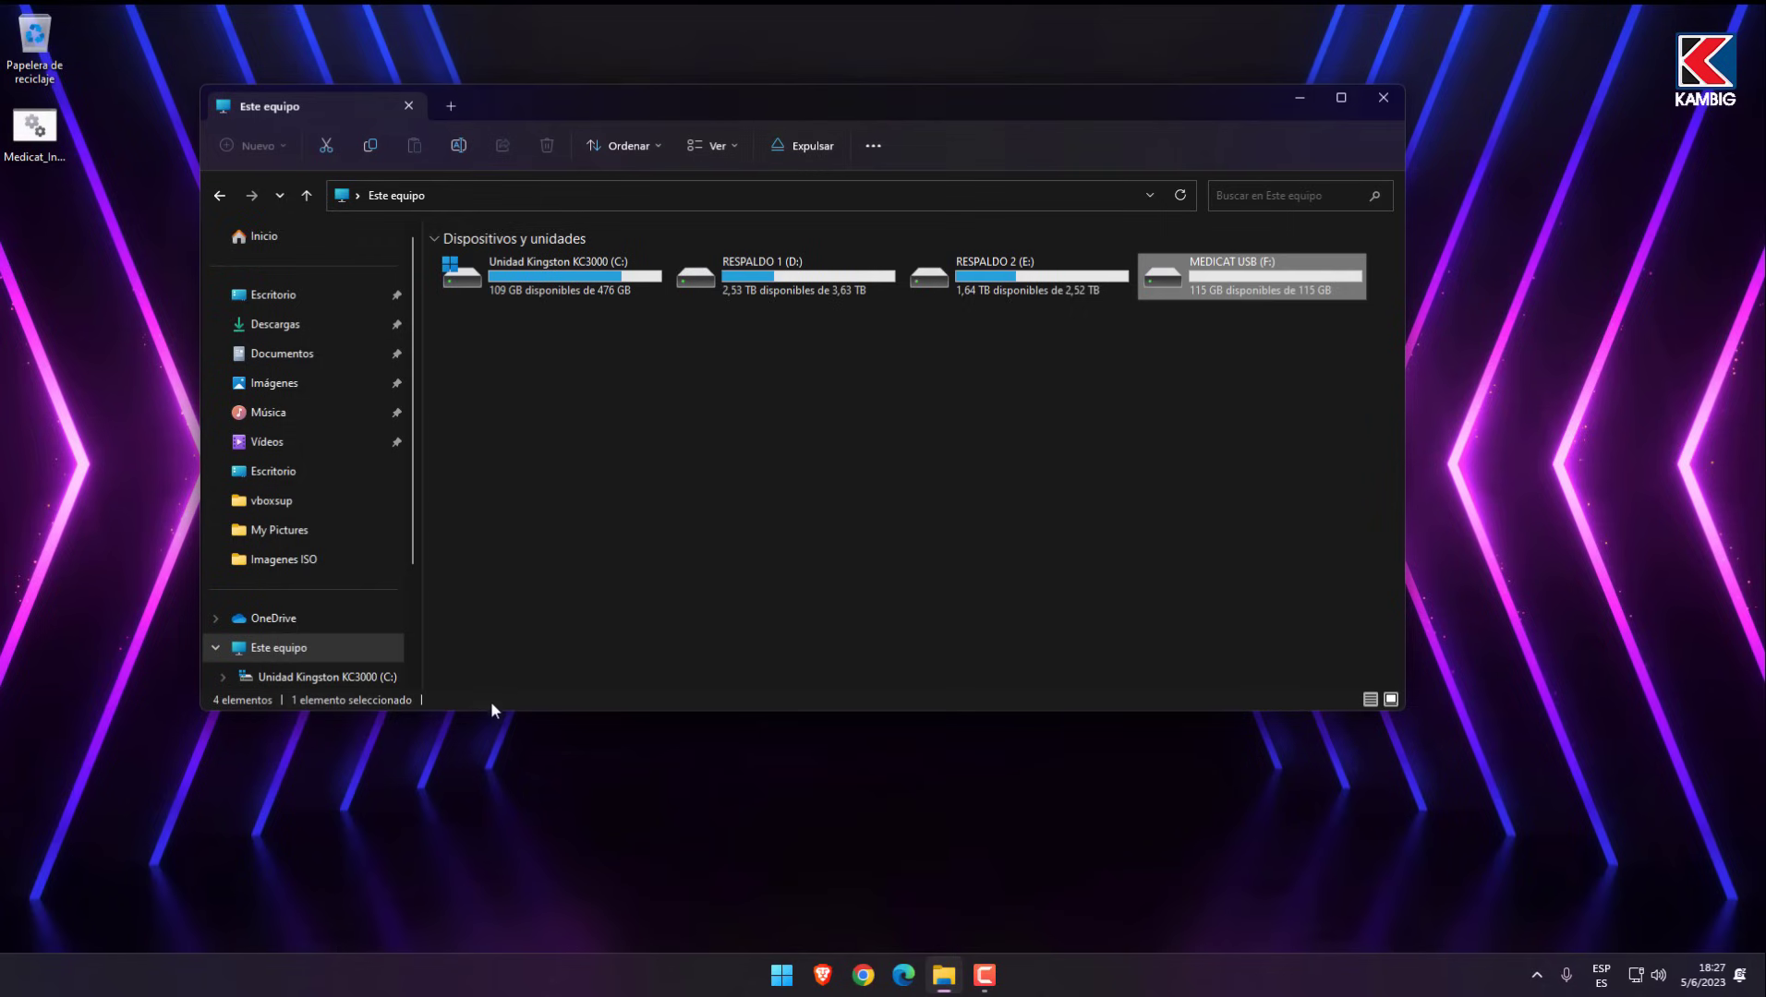
click(1383, 97)
- Run the Medicat installer on the desktop as administrator and accept its antivirus warning
right_click(37, 144)
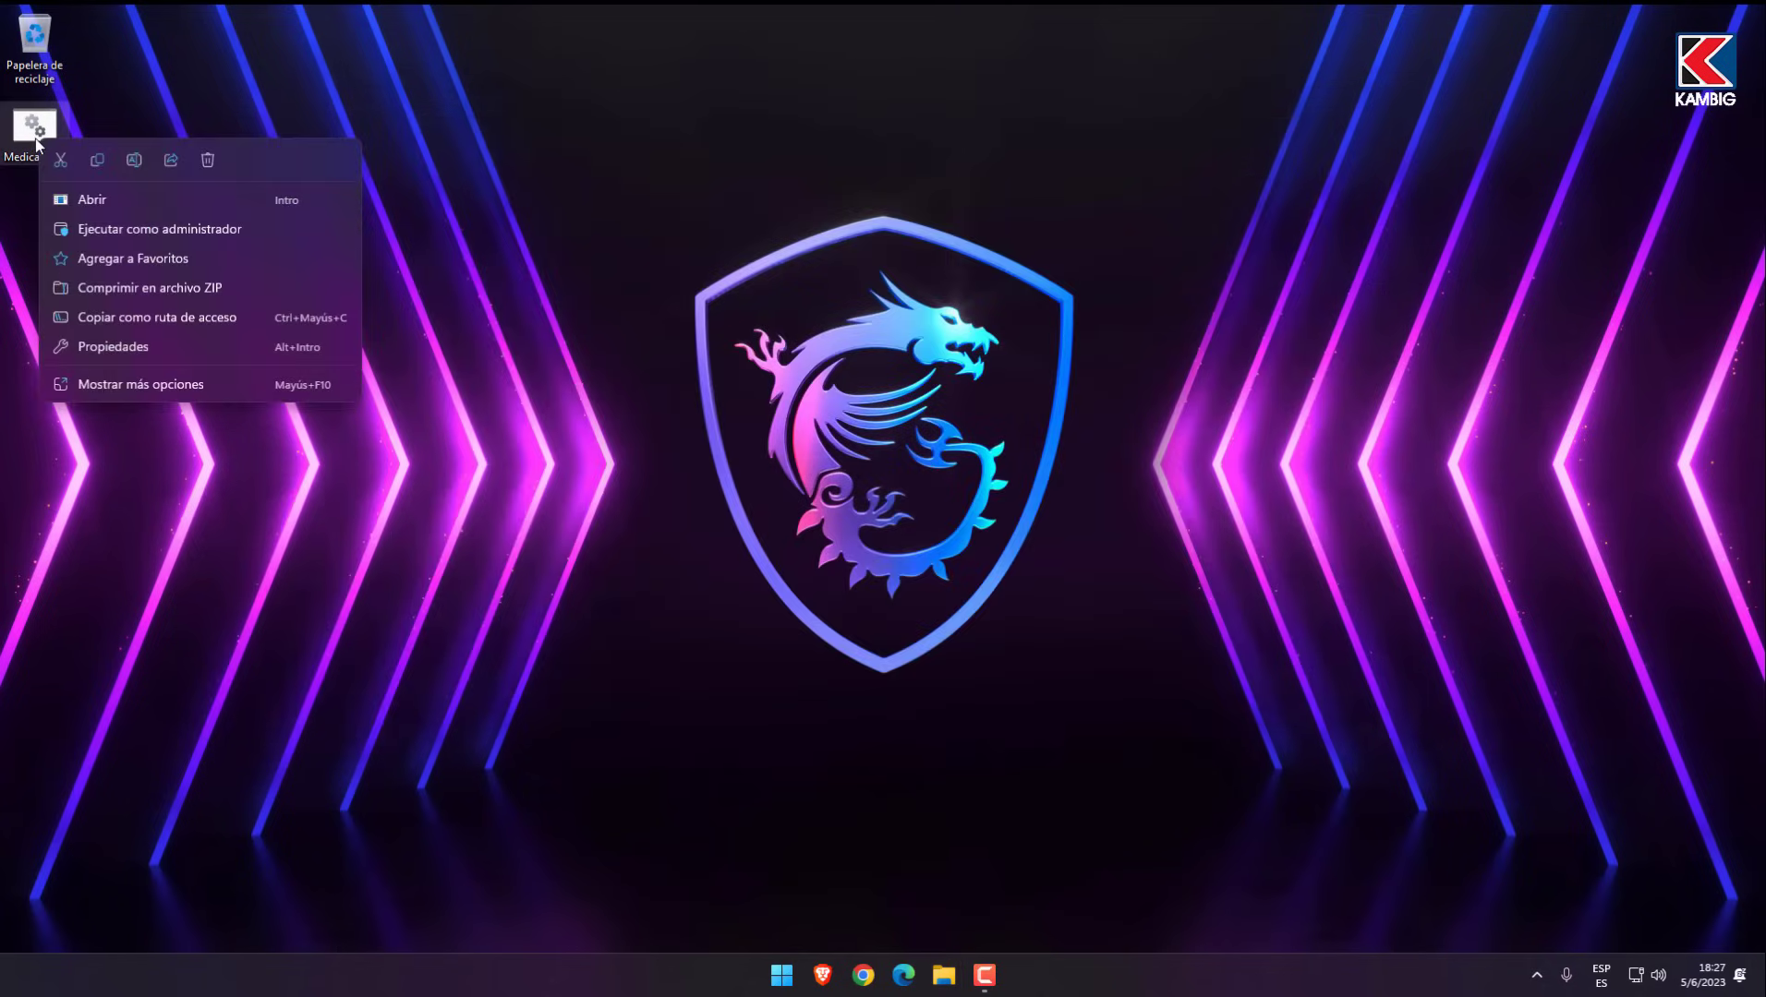
click(234, 232)
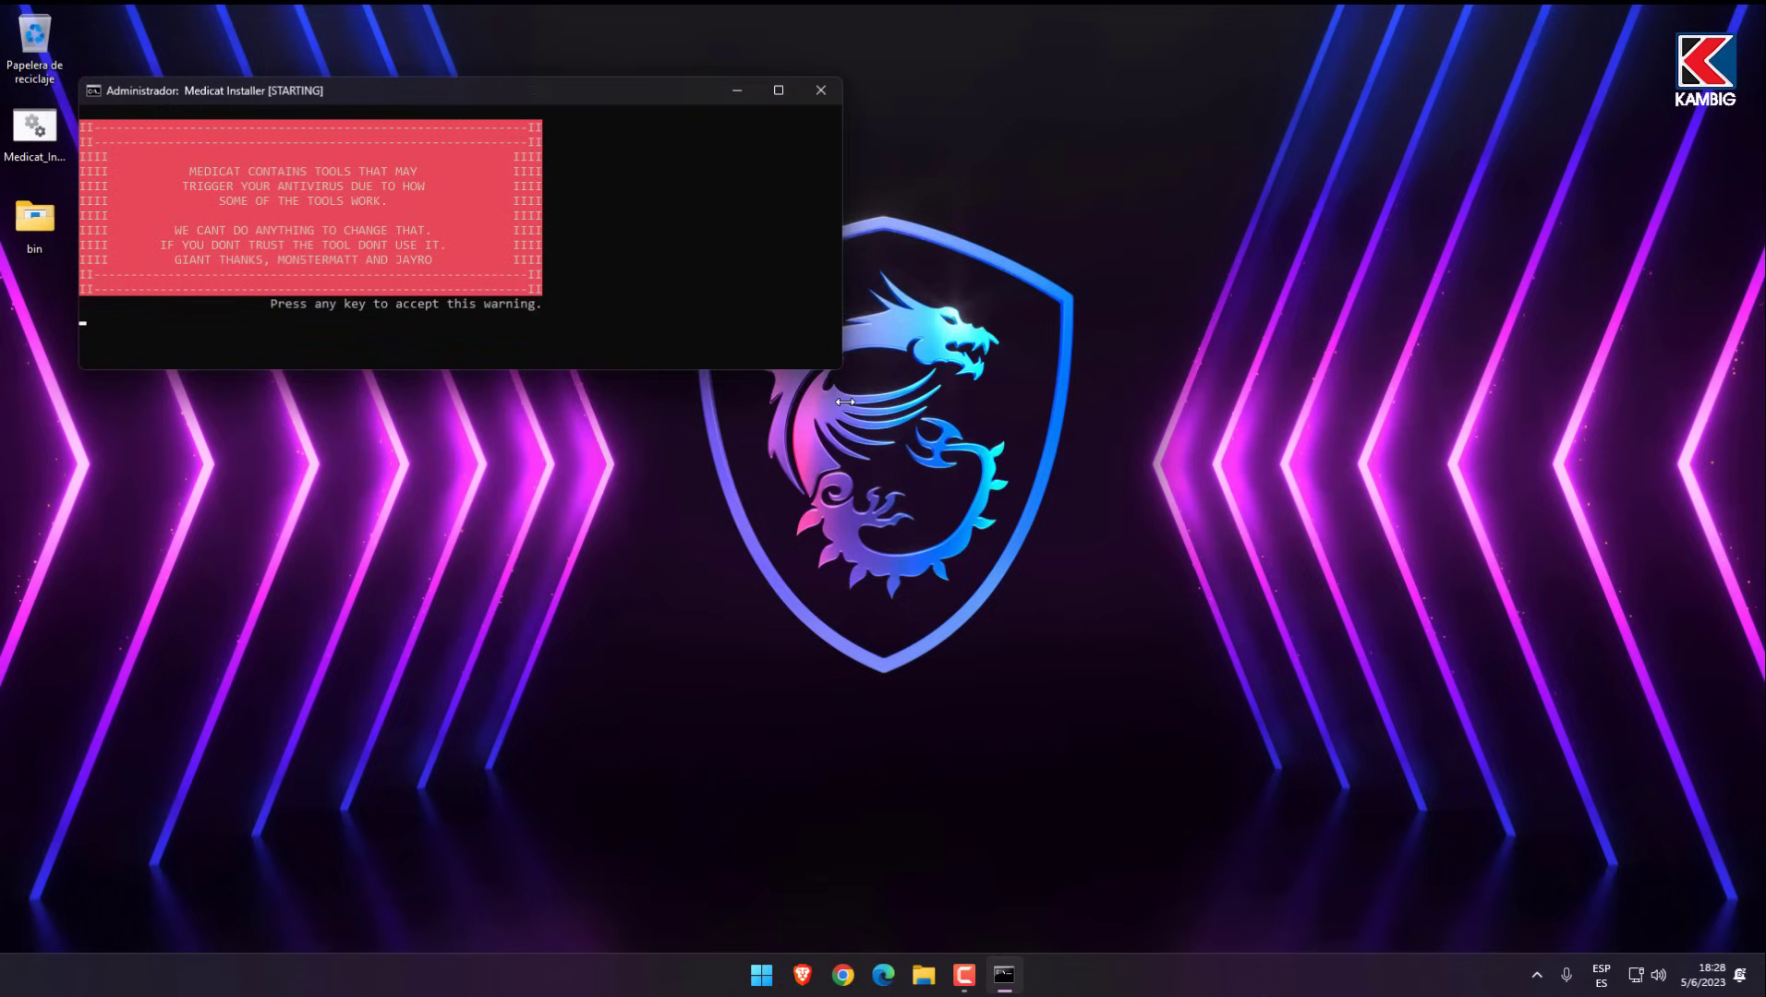
key(Return)
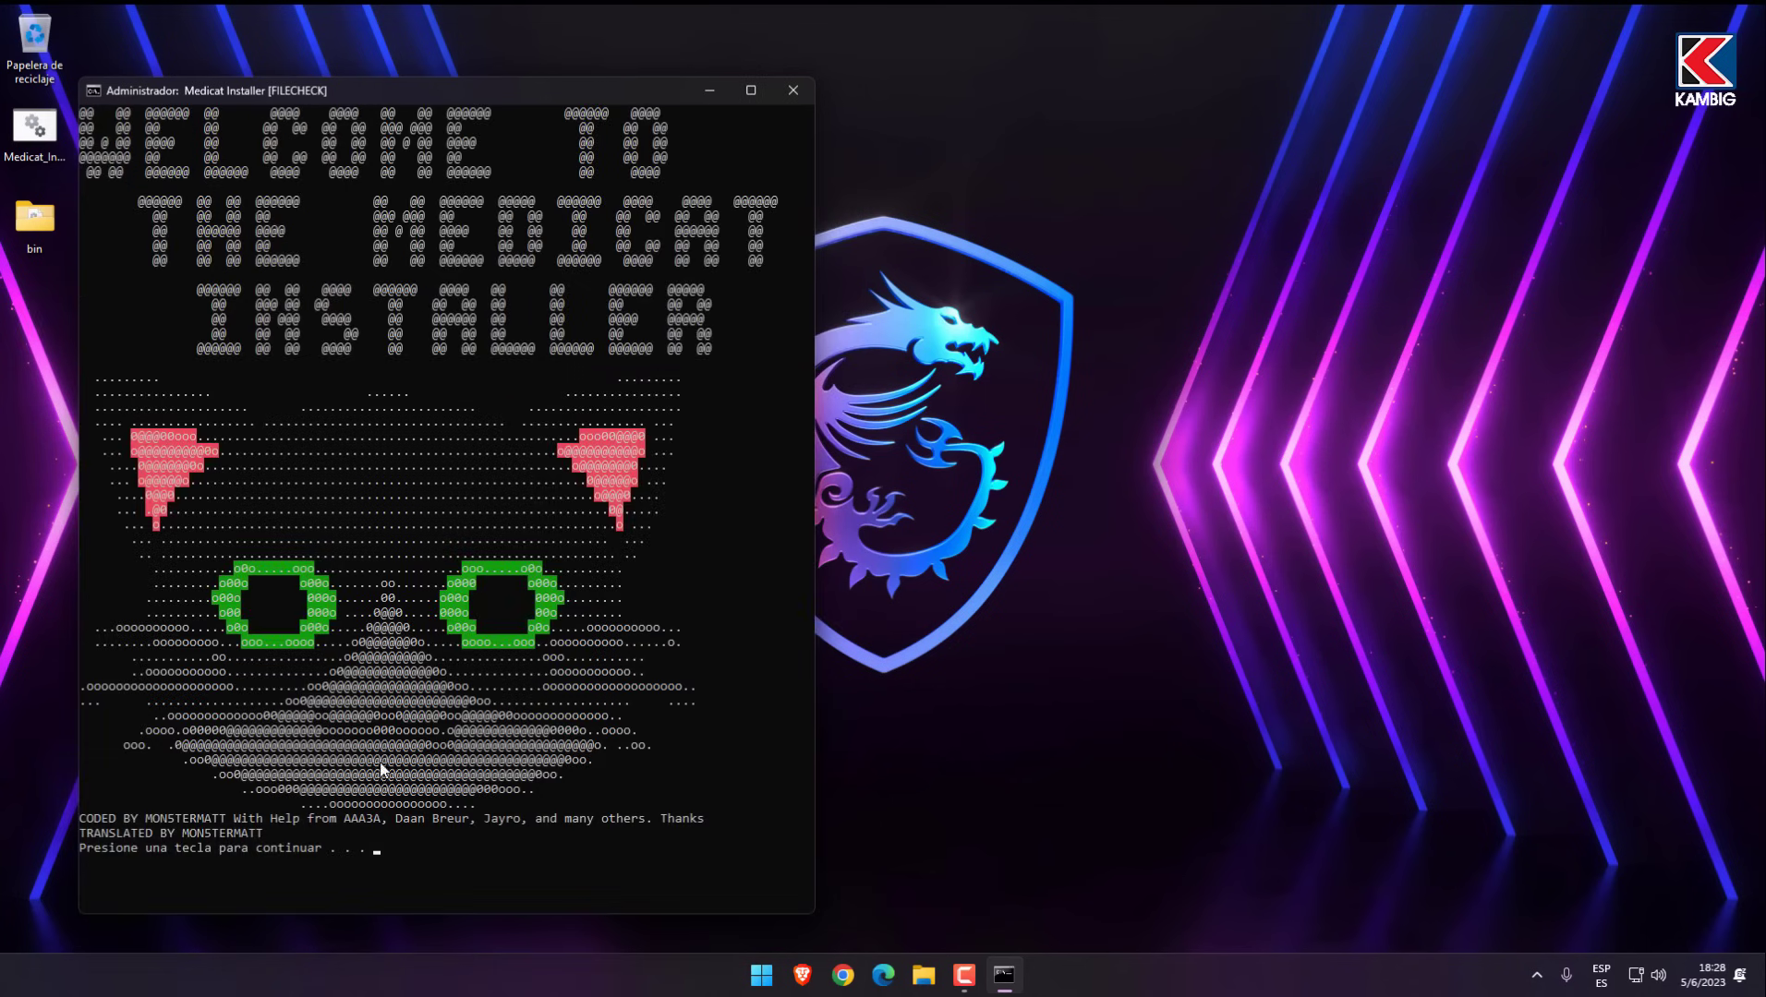
- Continue past the Medicat installer's welcome and notice screens and start the Medicat installation
click(444, 851)
key(Escape)
key(Return)
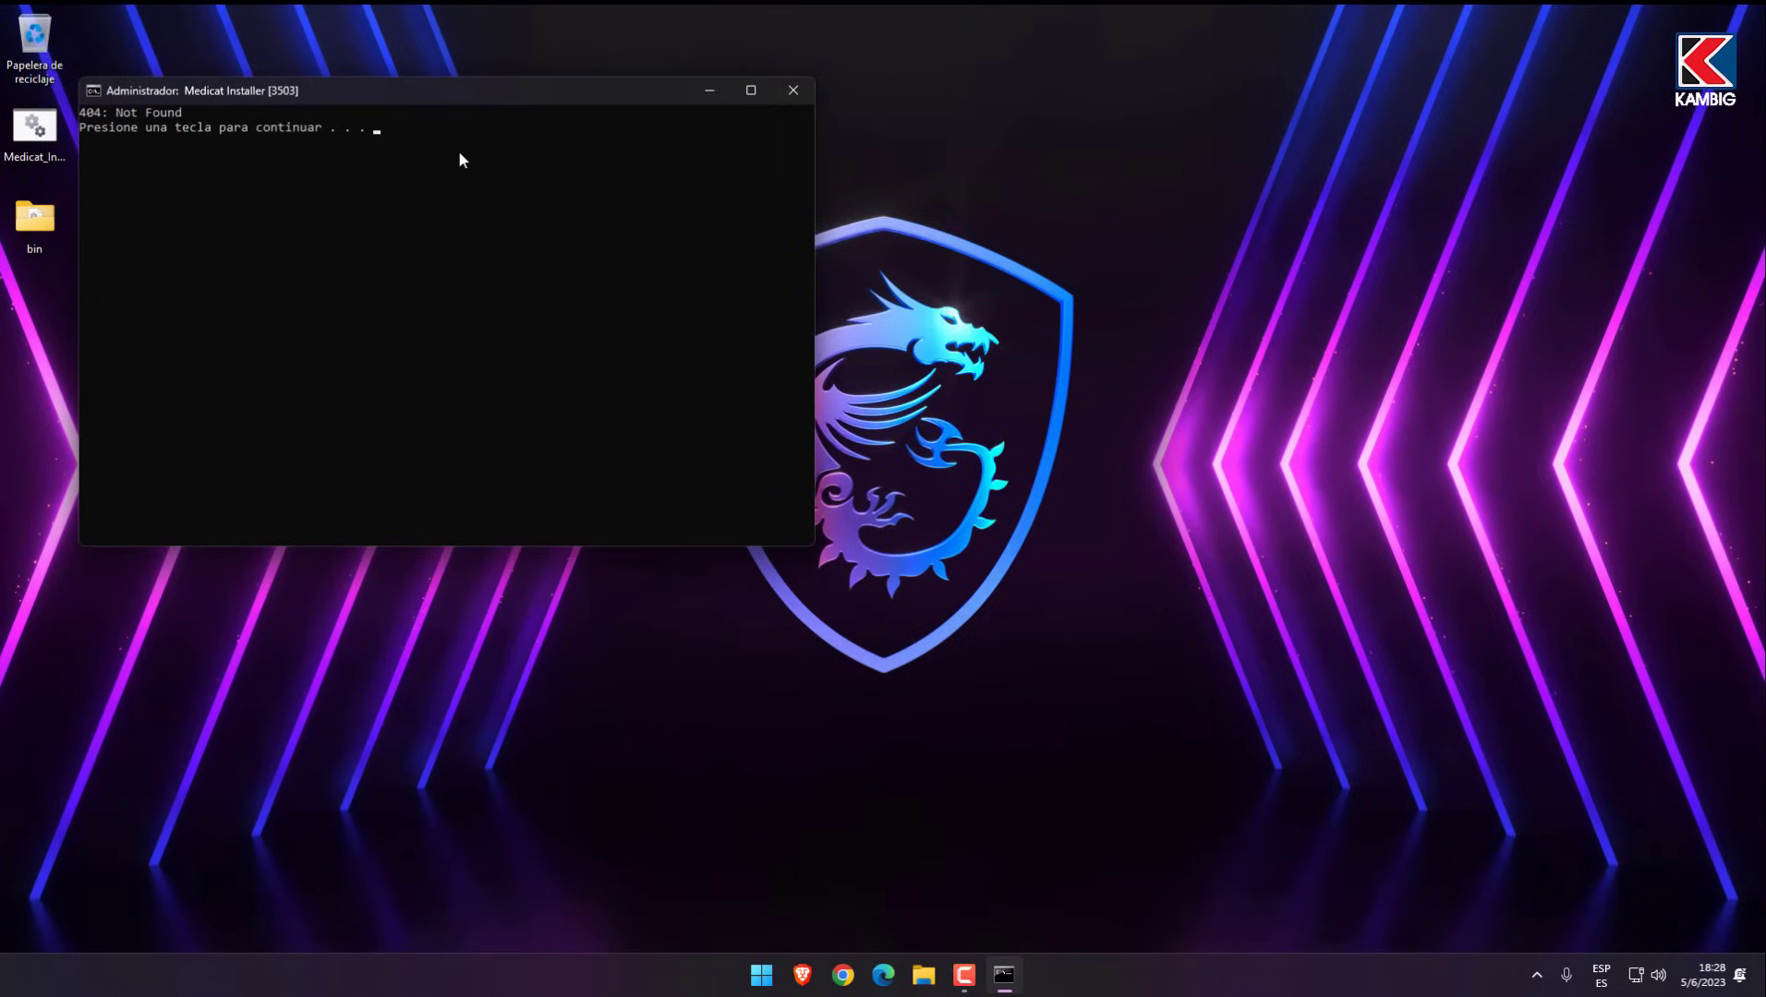
key(Return)
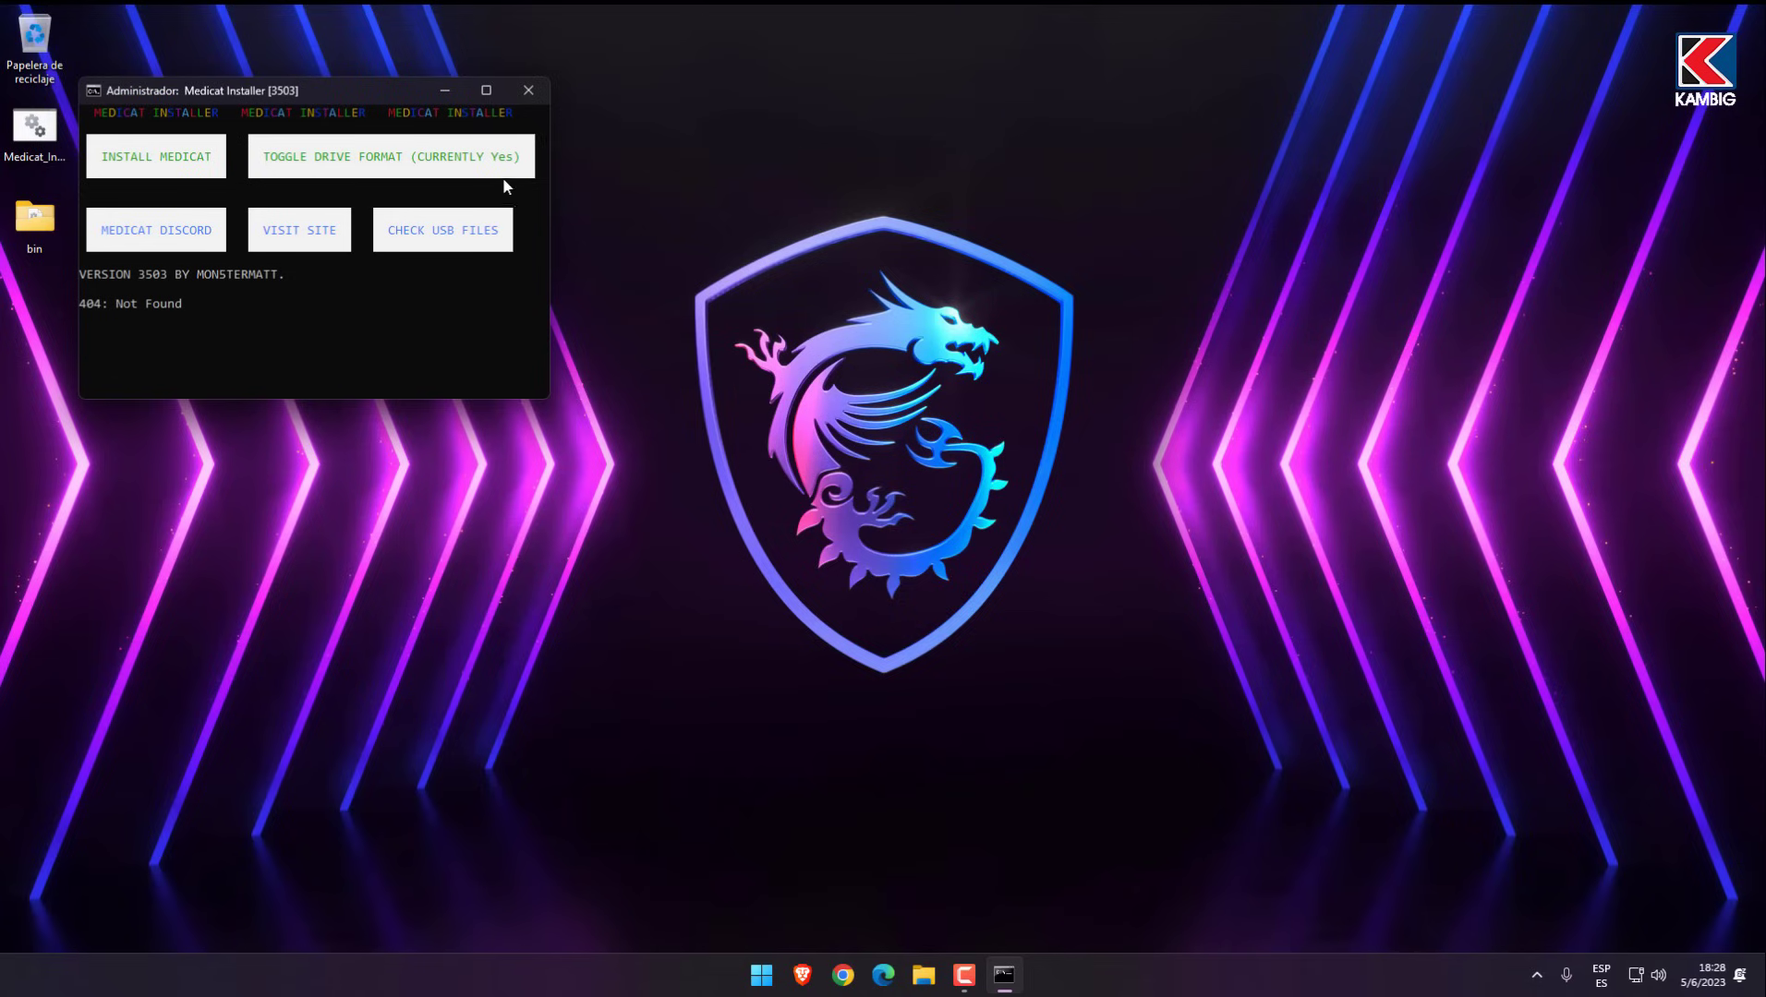
click(138, 158)
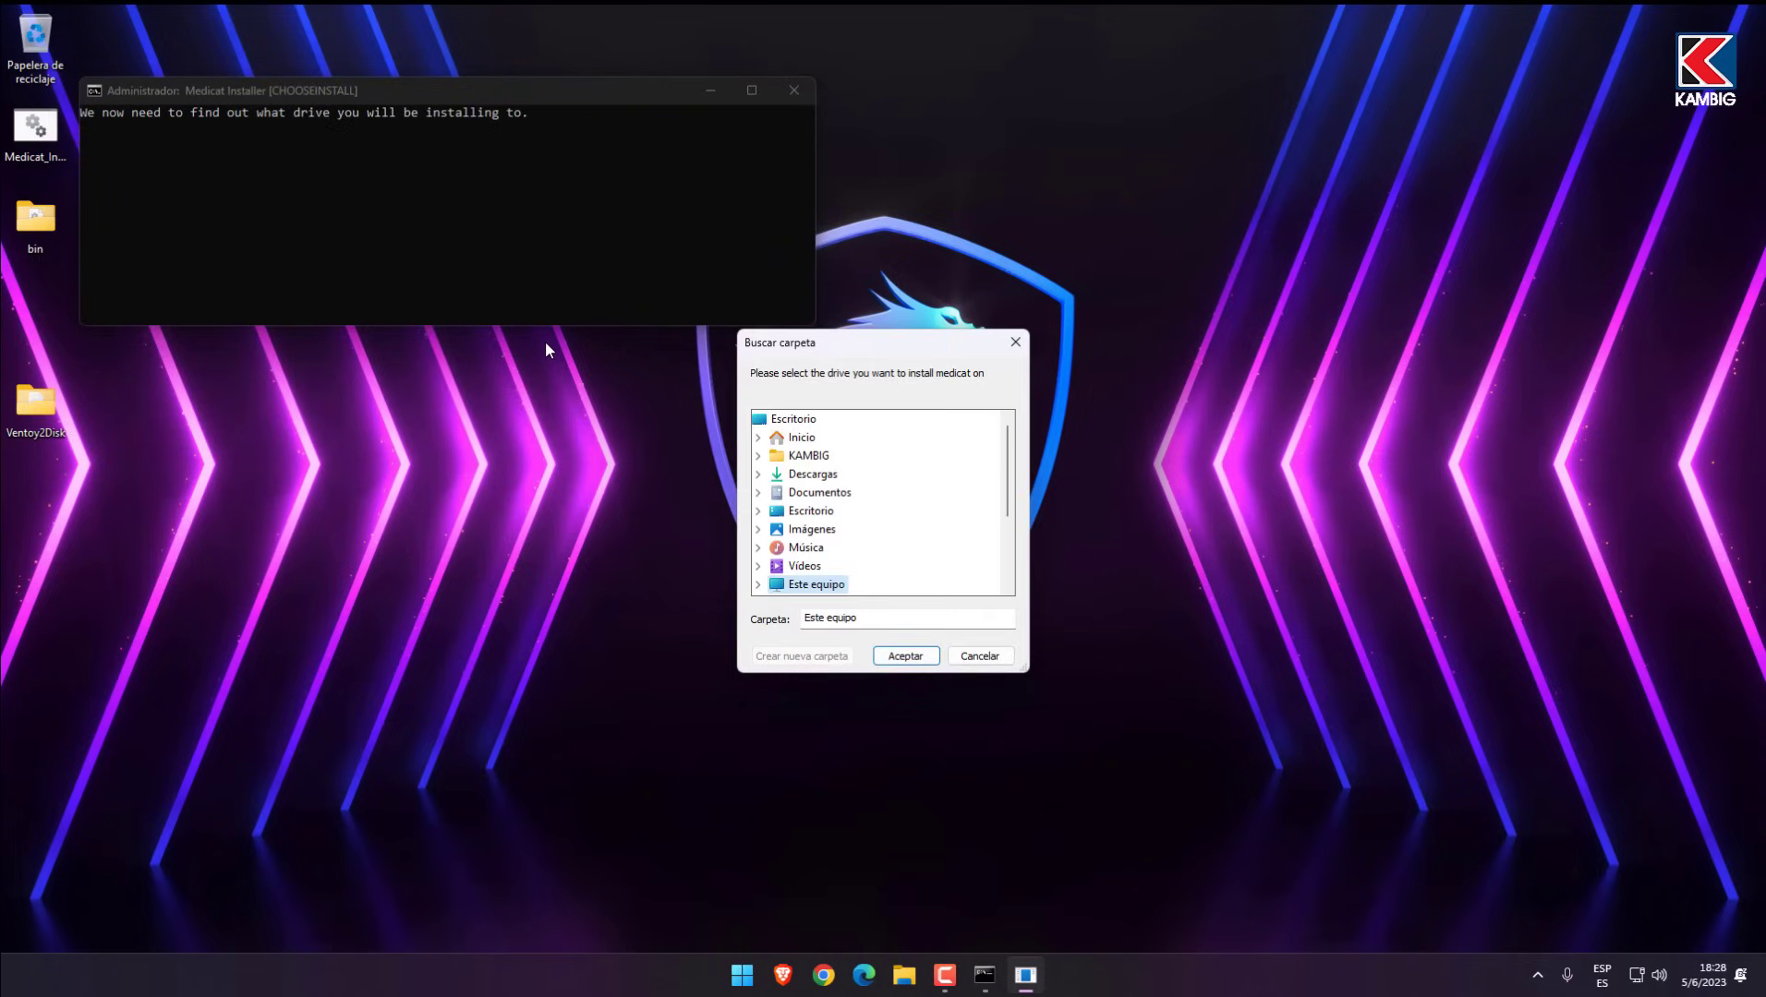
- Choose MEDICAT USB (F:) as the installation drive and check its drive letter in File Explorer
scroll(891, 488, down, 1)
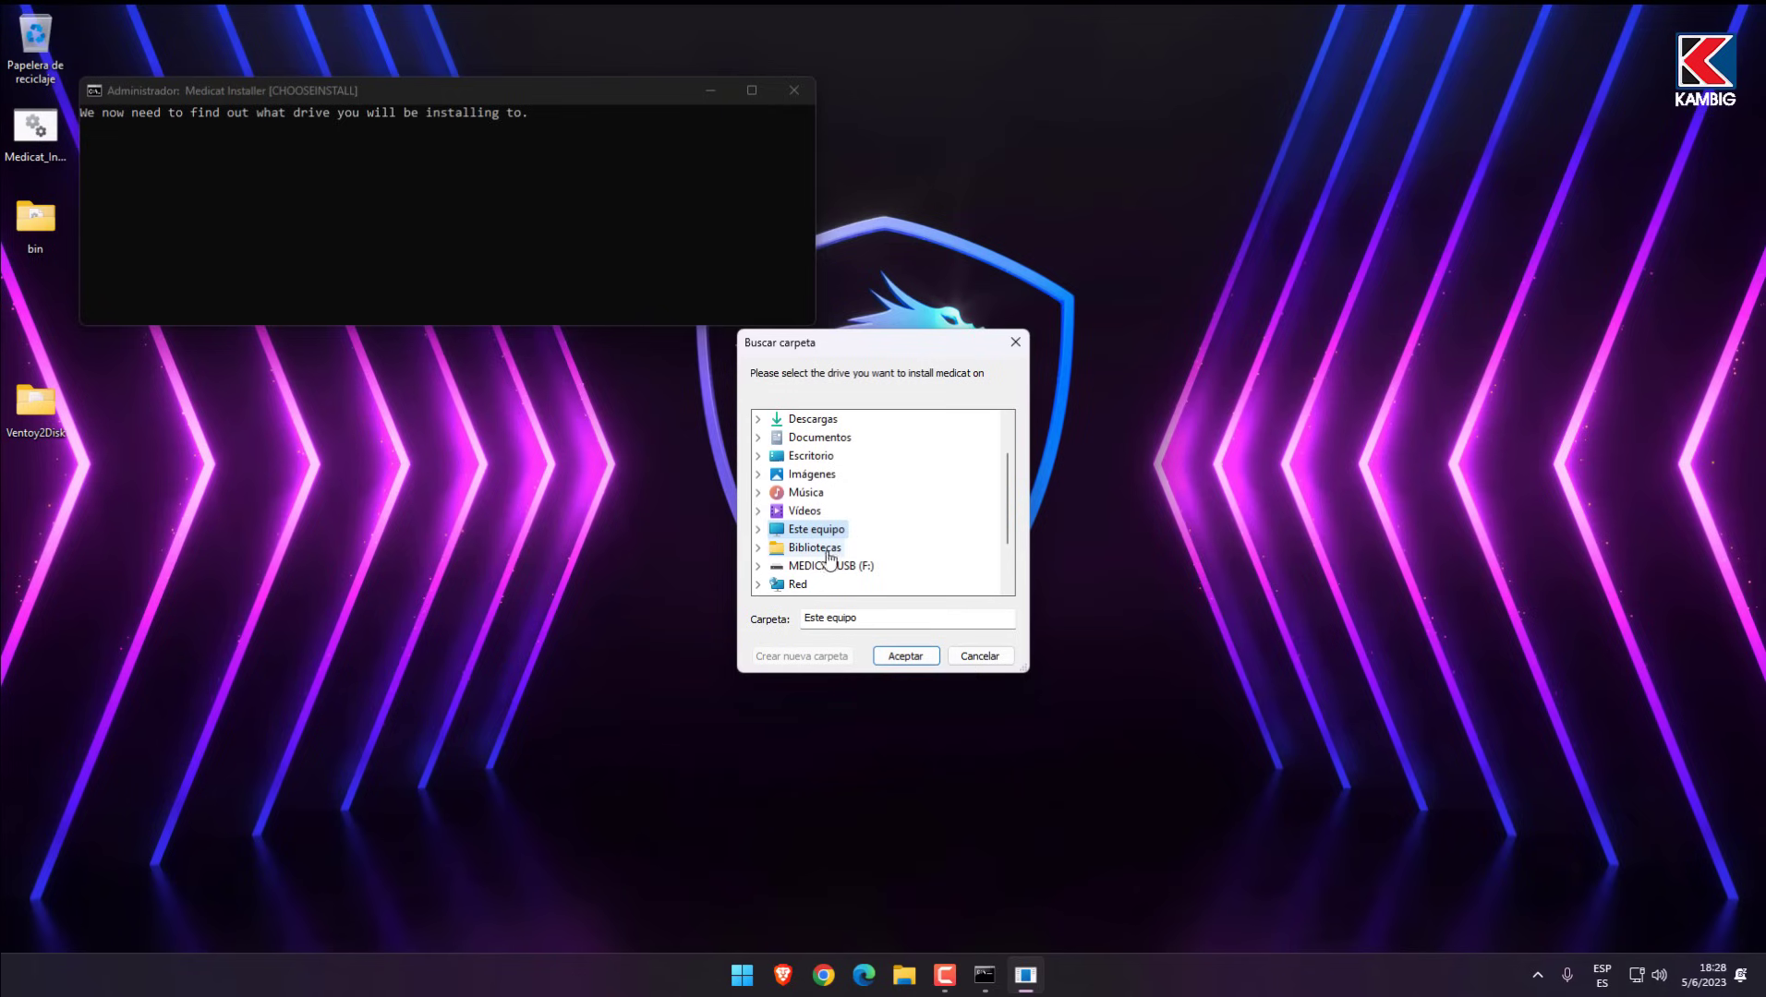
click(826, 567)
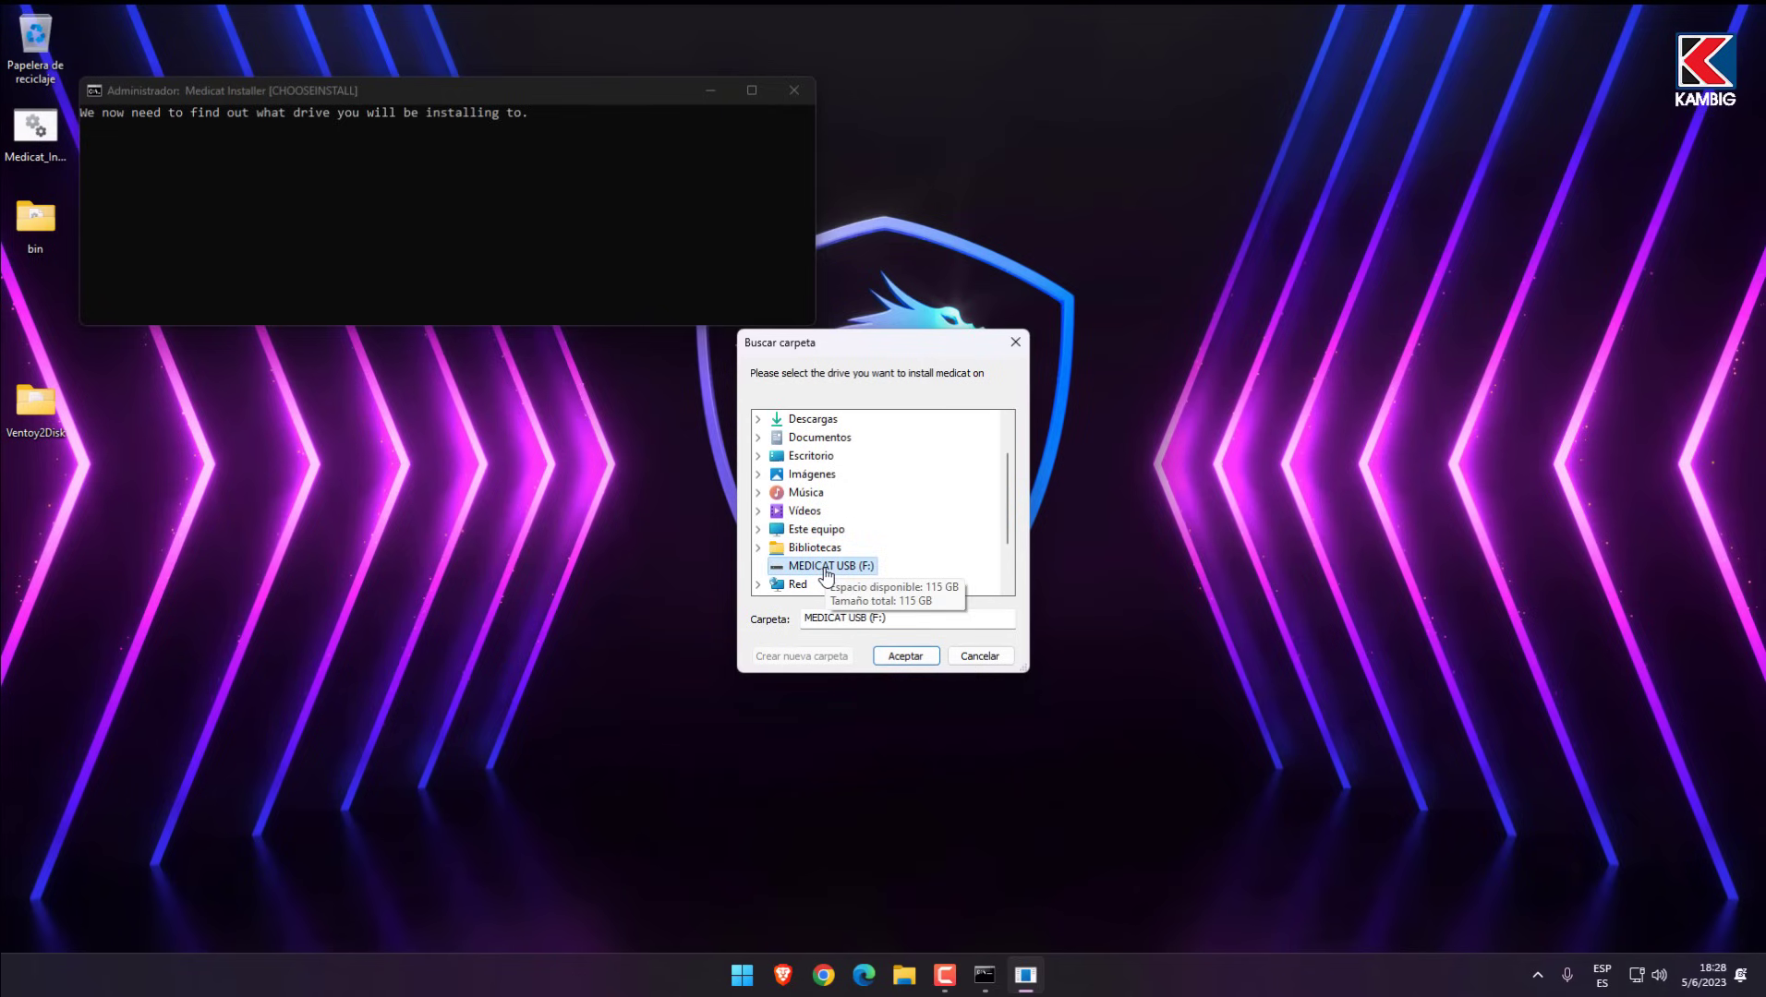
click(896, 661)
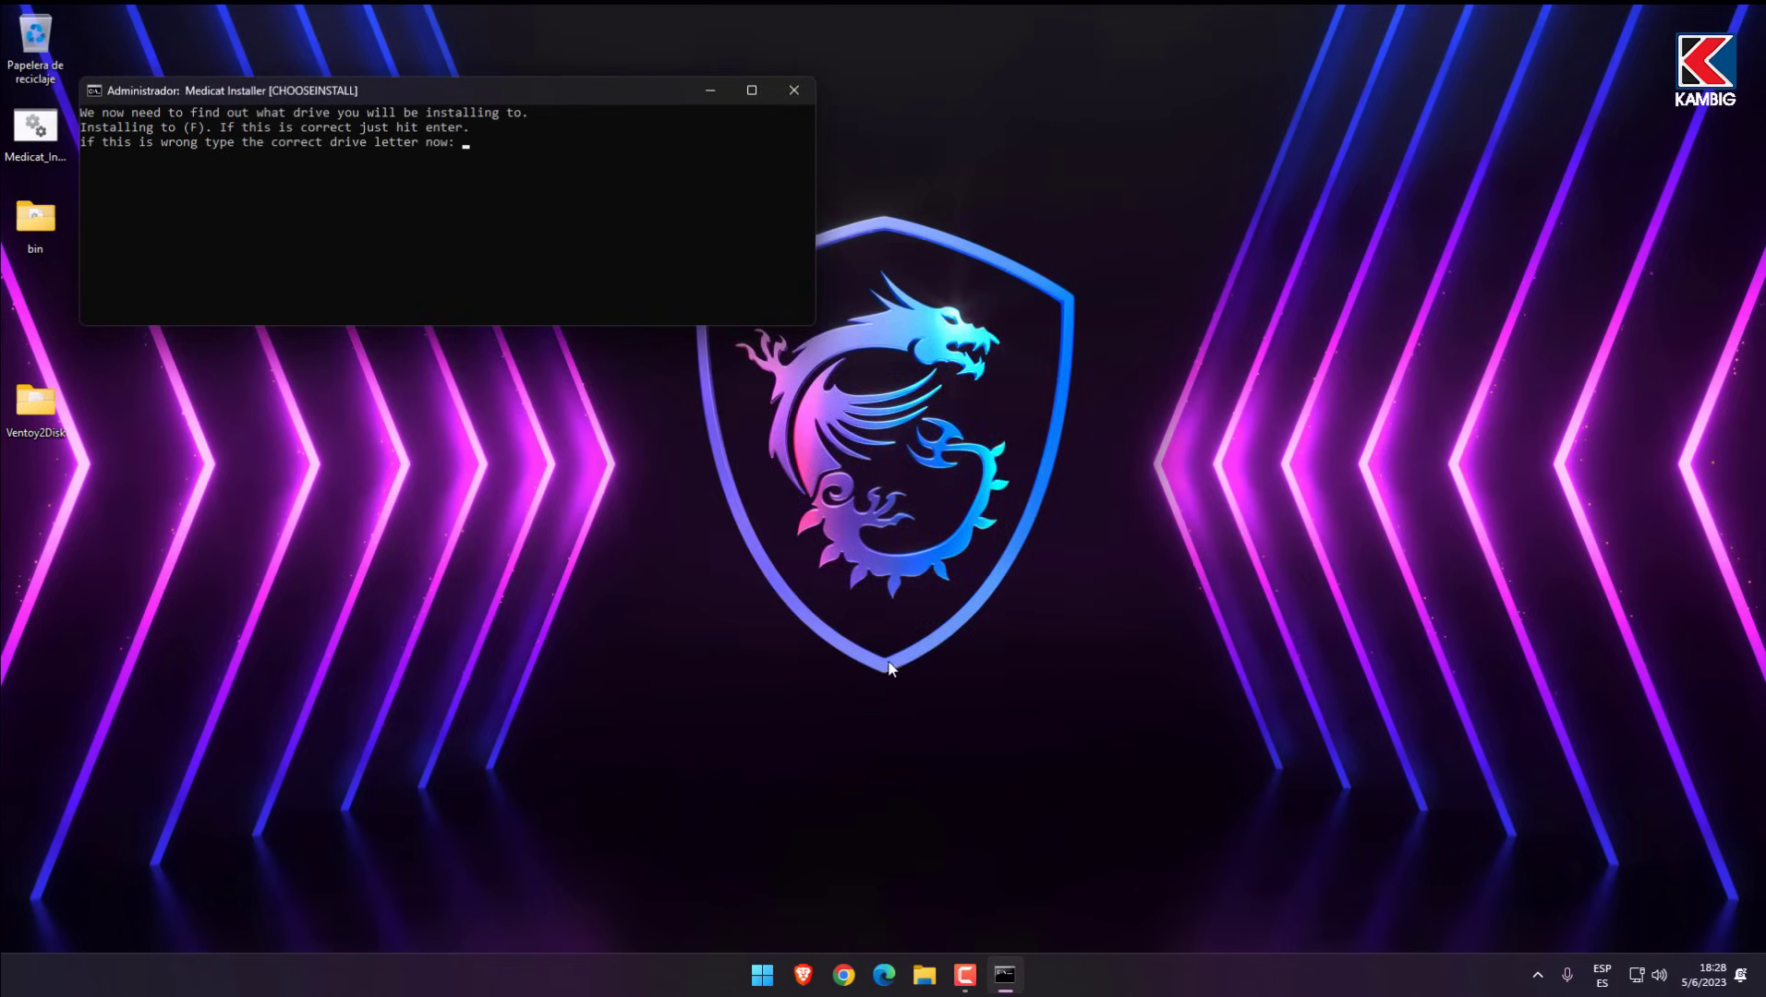
click(925, 976)
click(294, 650)
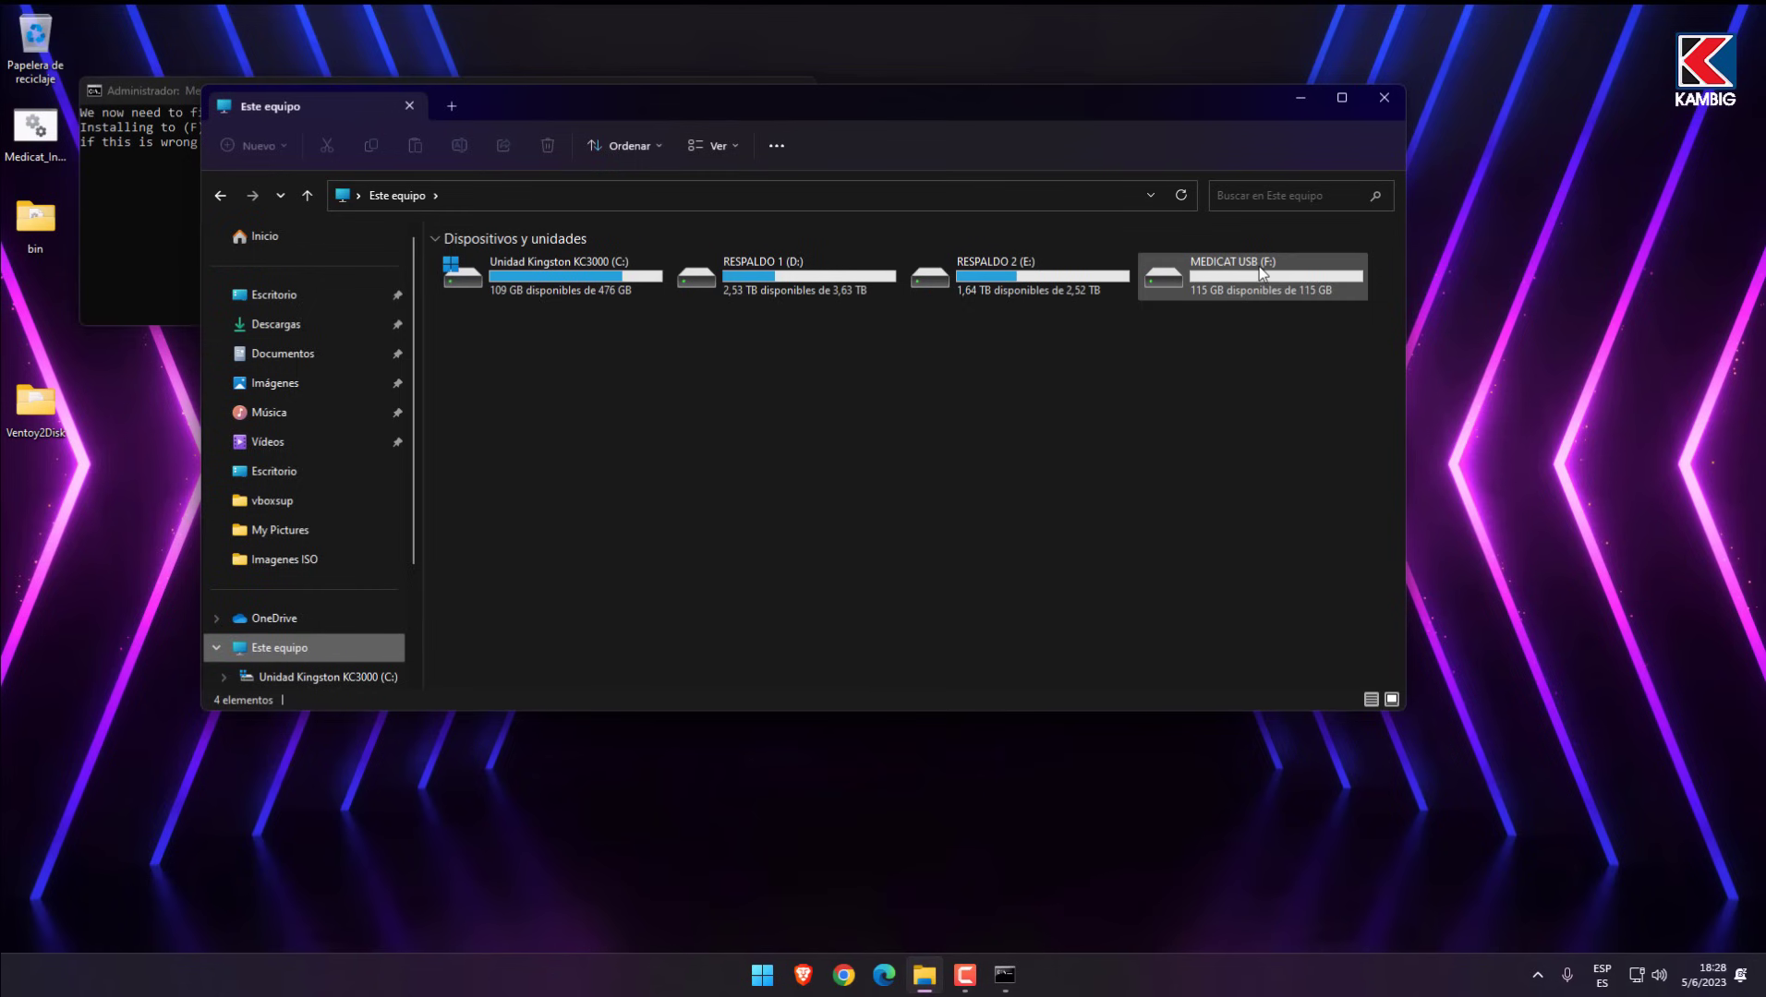
click(1398, 100)
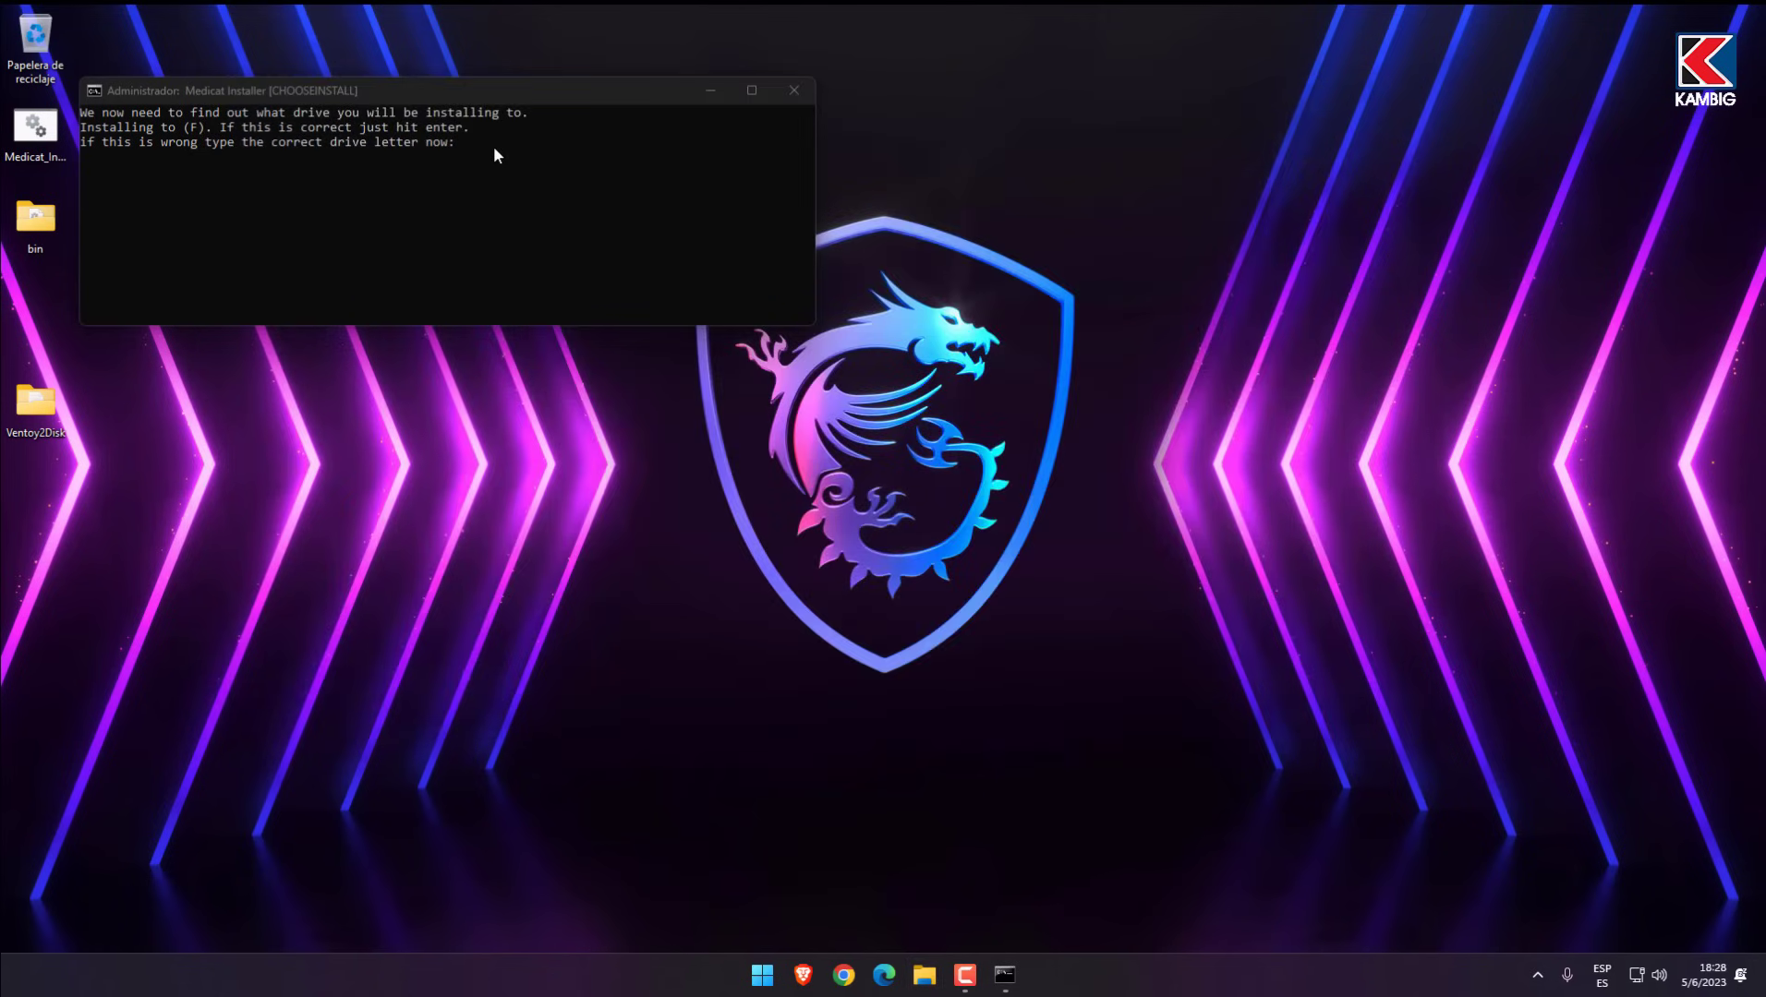
- Confirm F as the target drive letter in the installer and accept the use of GPT and Secure Boot
click(494, 155)
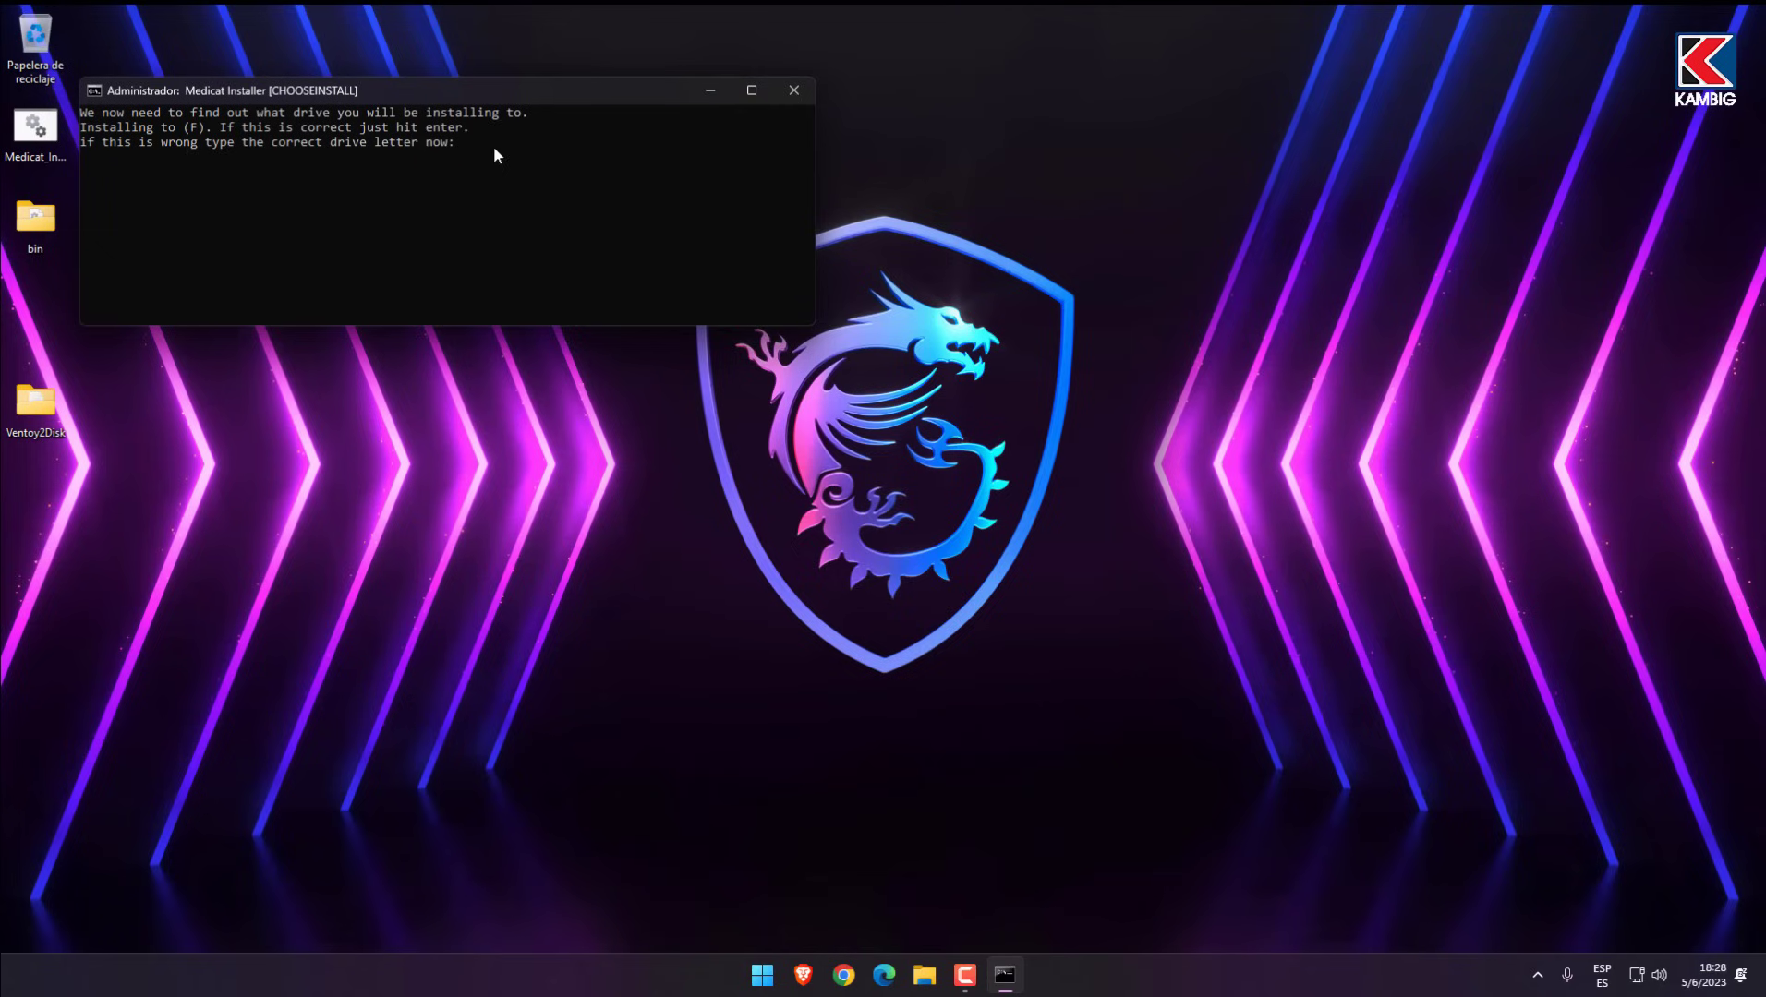
click(483, 145)
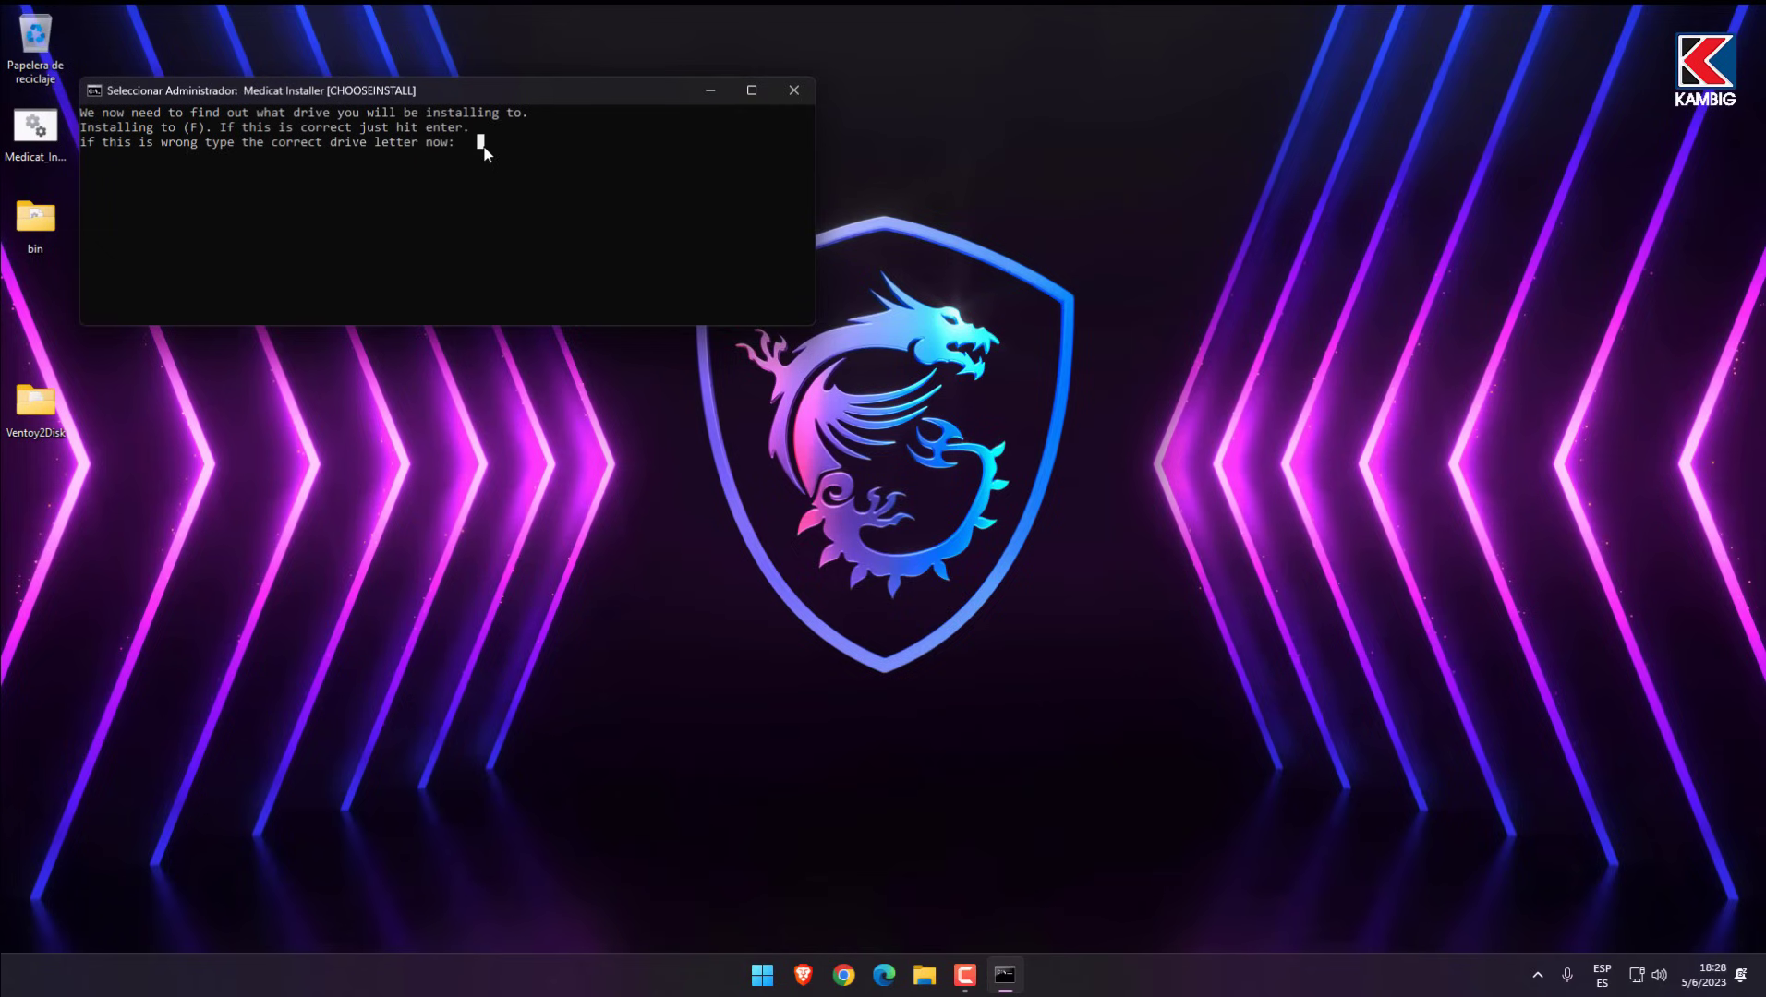
text(F)
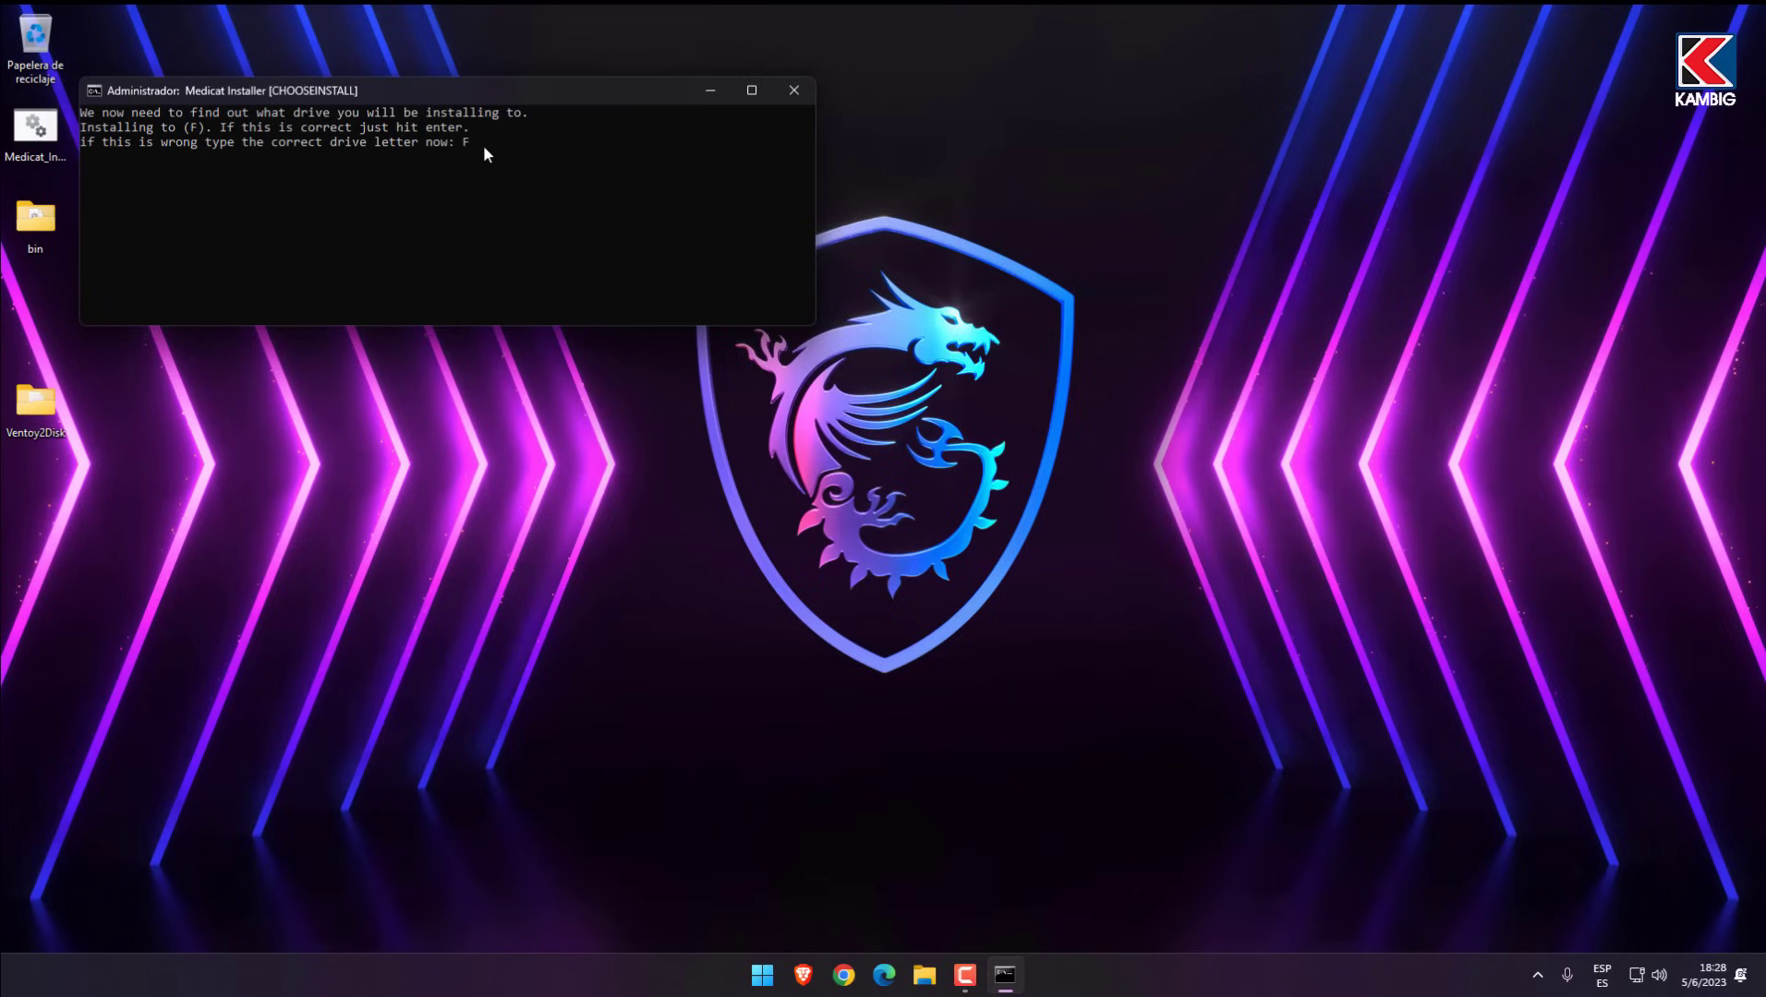
key(Return)
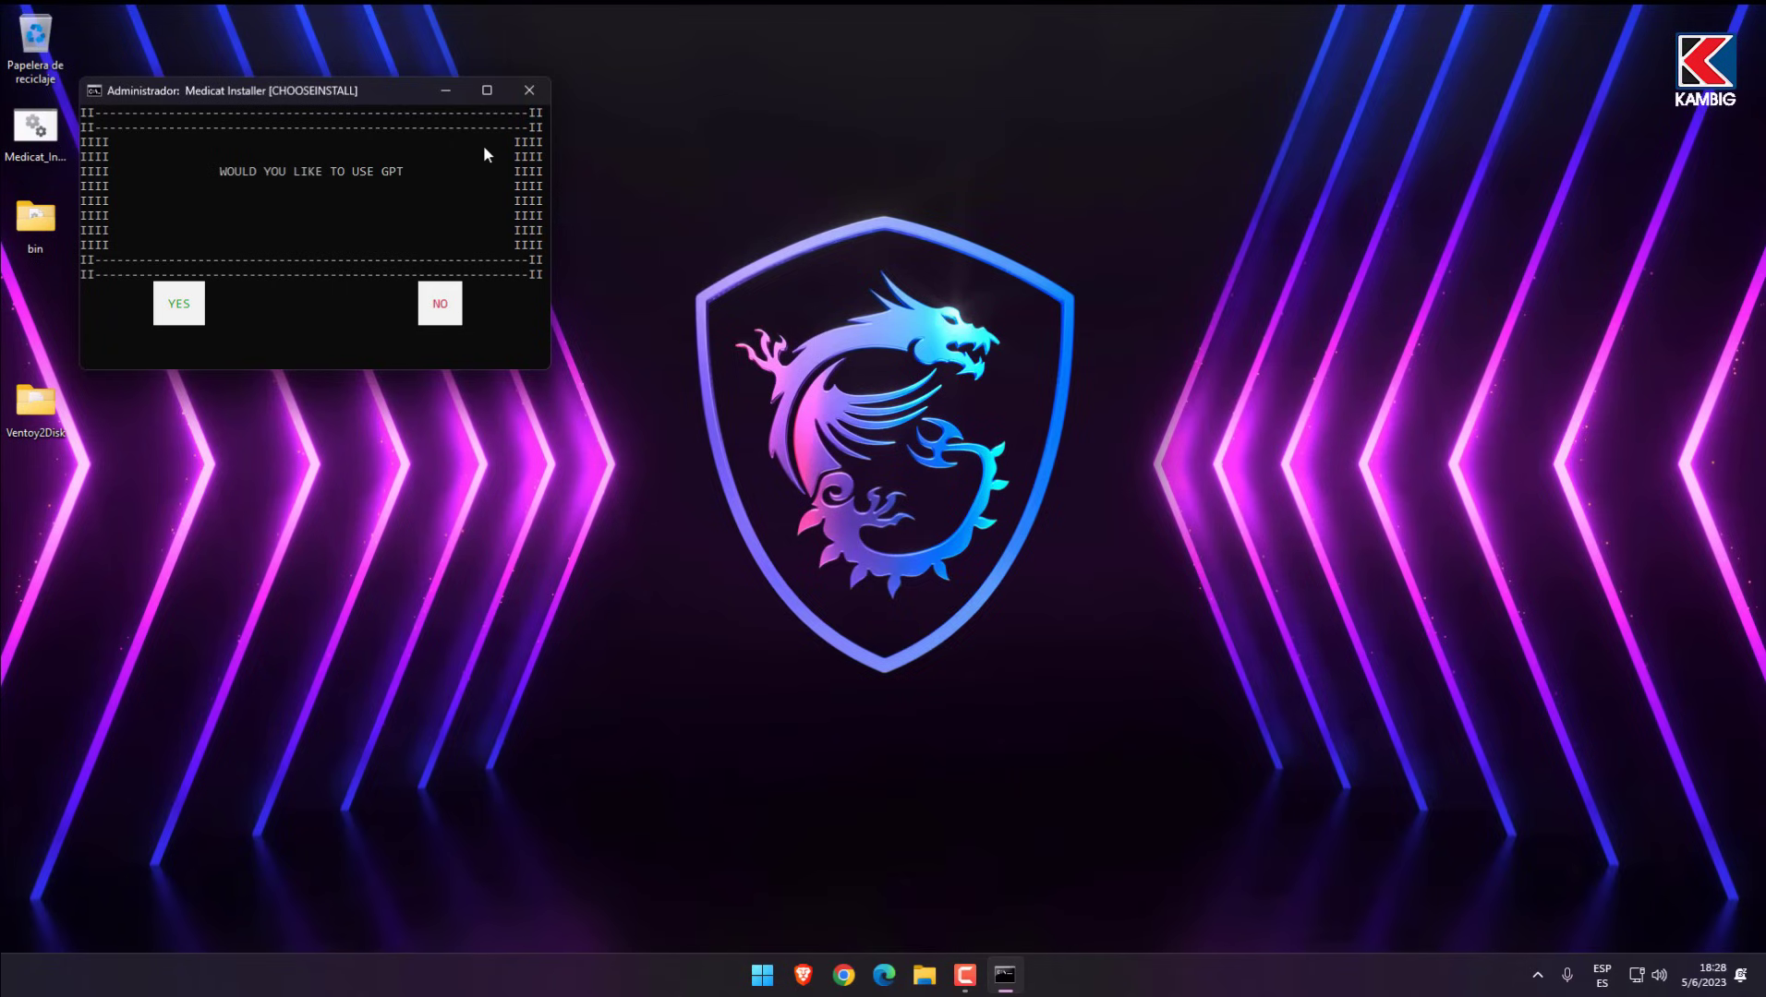
click(181, 315)
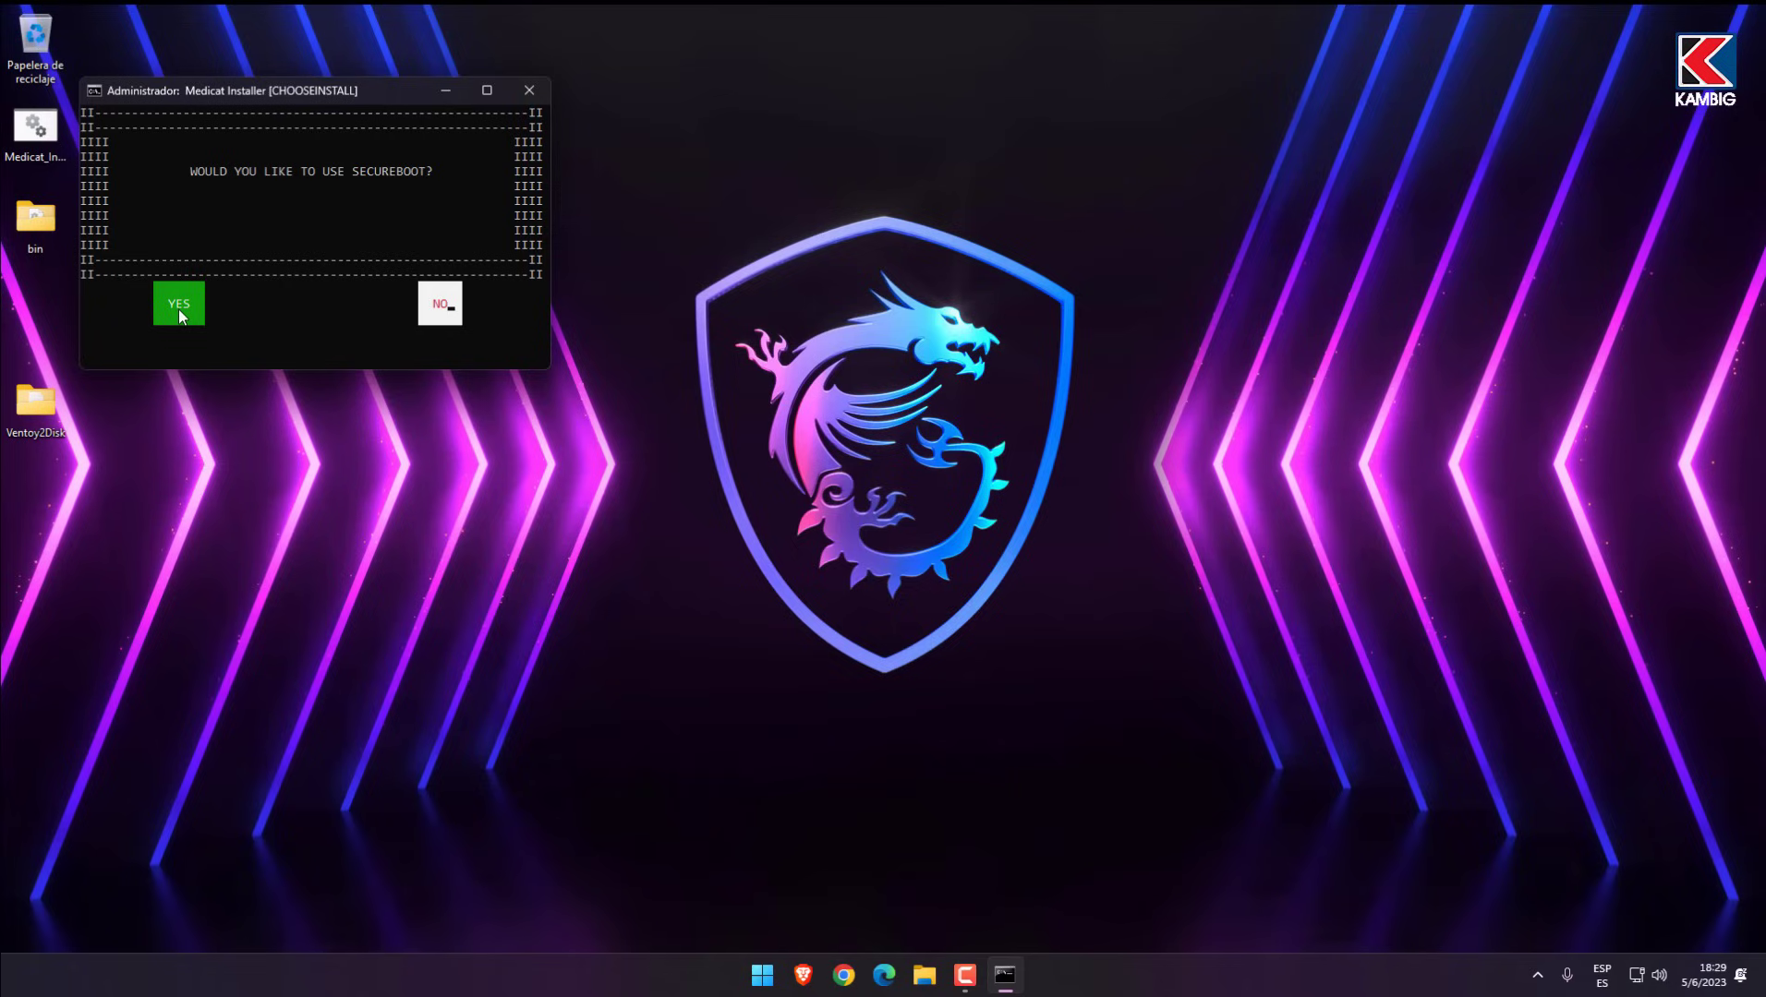
click(181, 315)
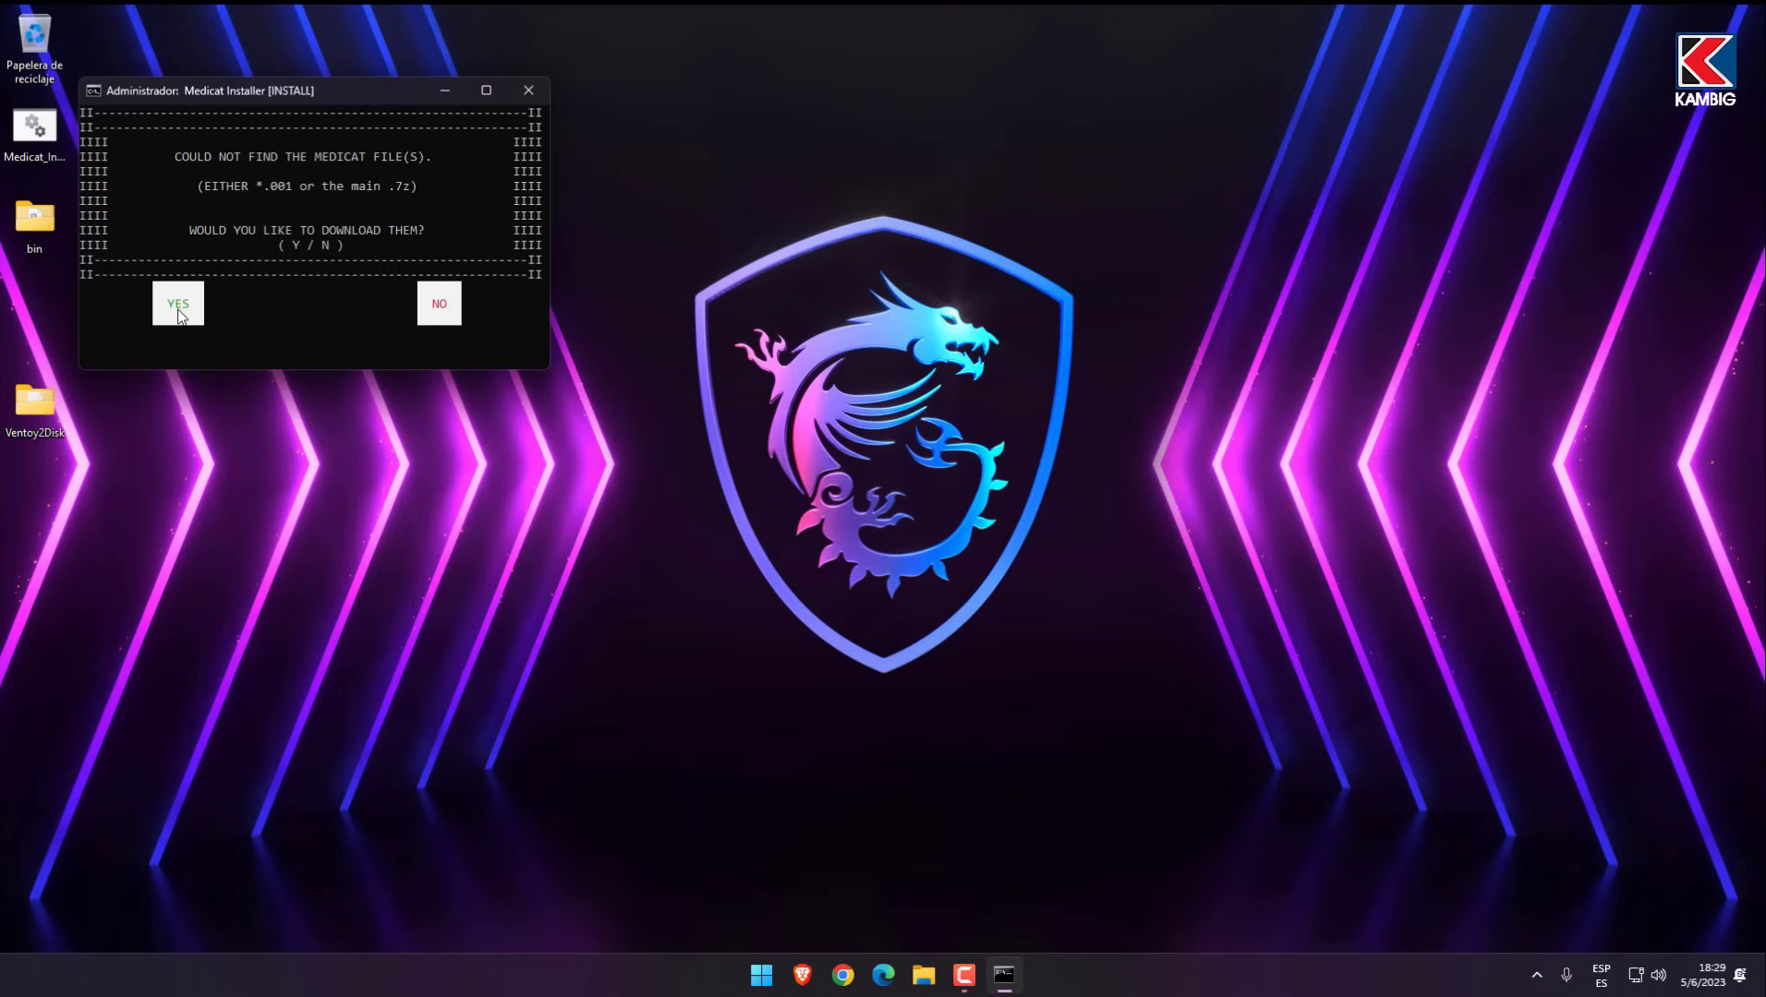
- Download the missing Medicat files by torrent and enlarge the installer window
click(179, 312)
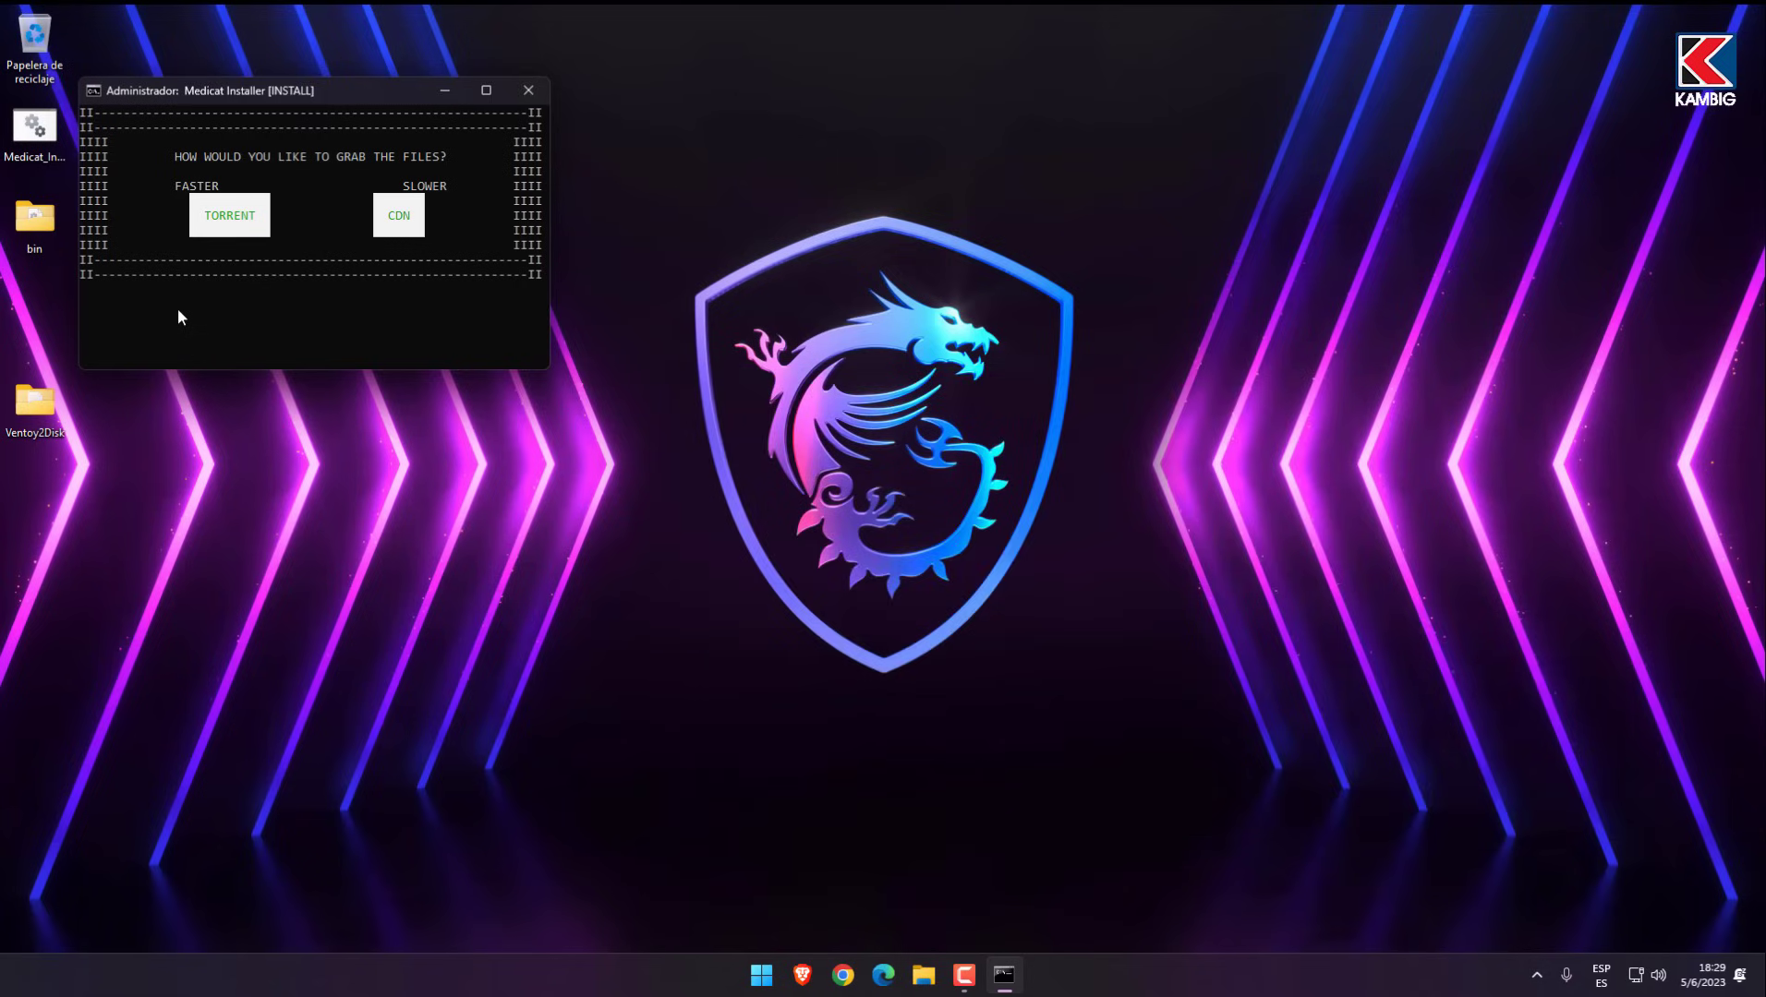
click(215, 214)
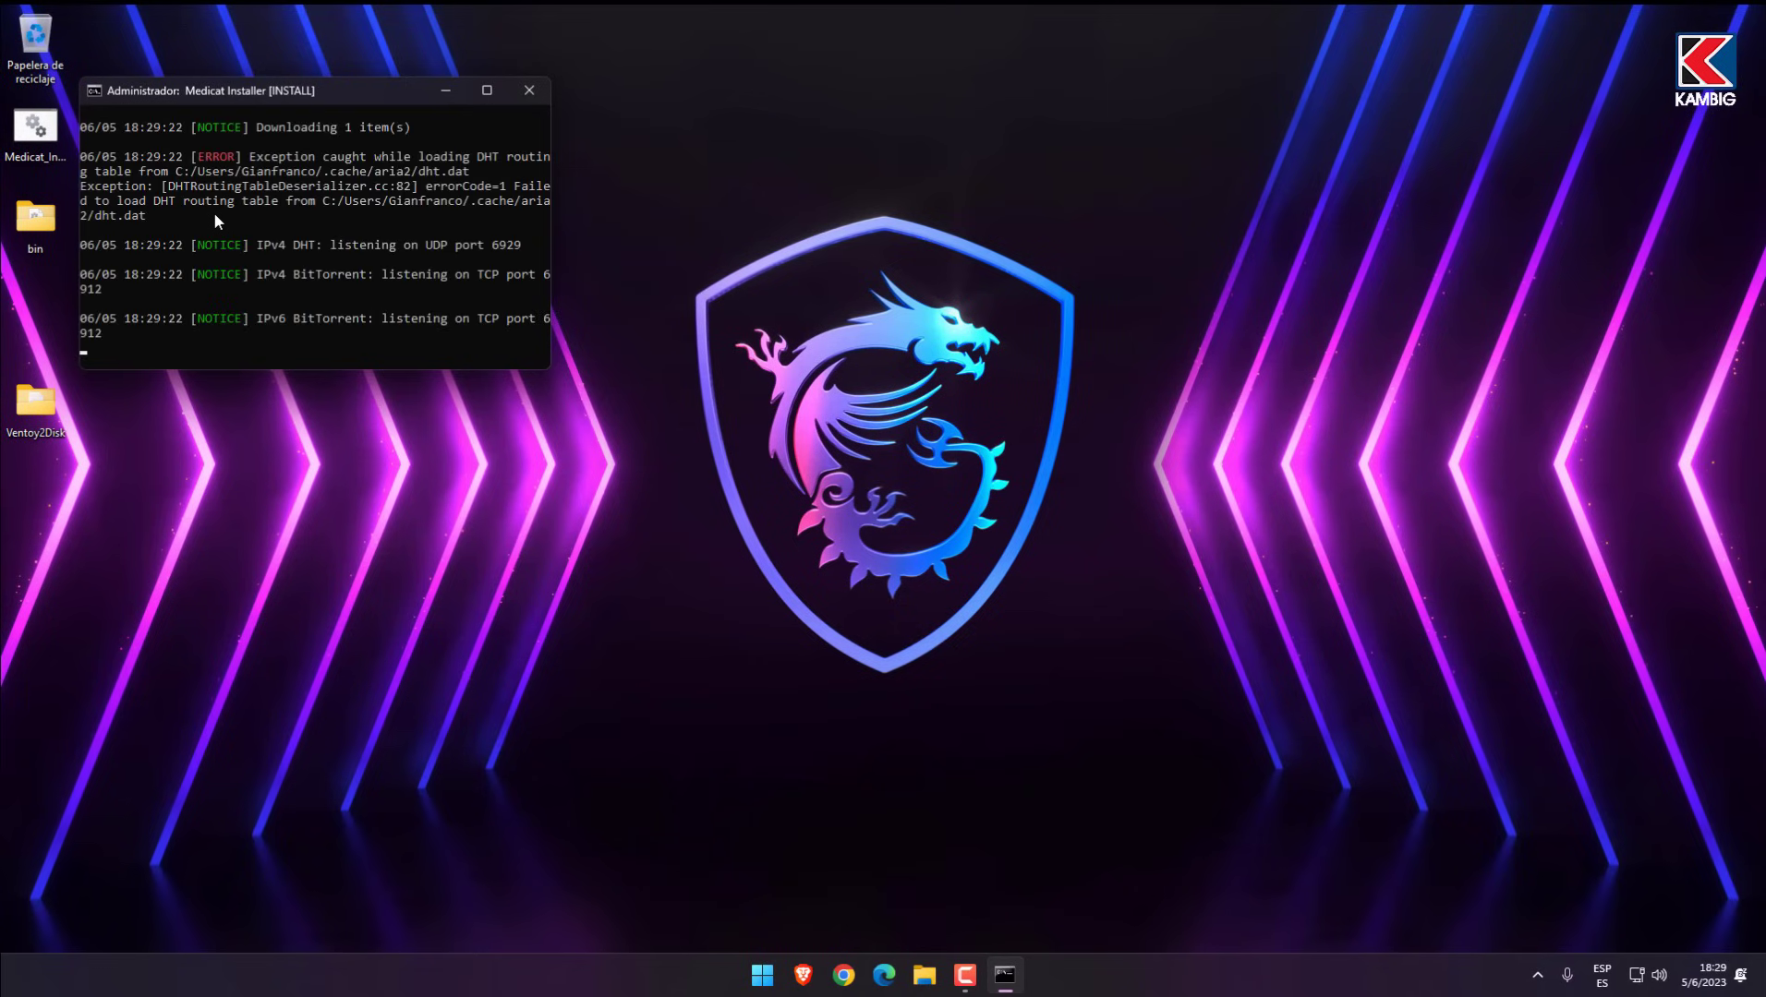
click(541, 361)
drag(549, 362, 1197, 459)
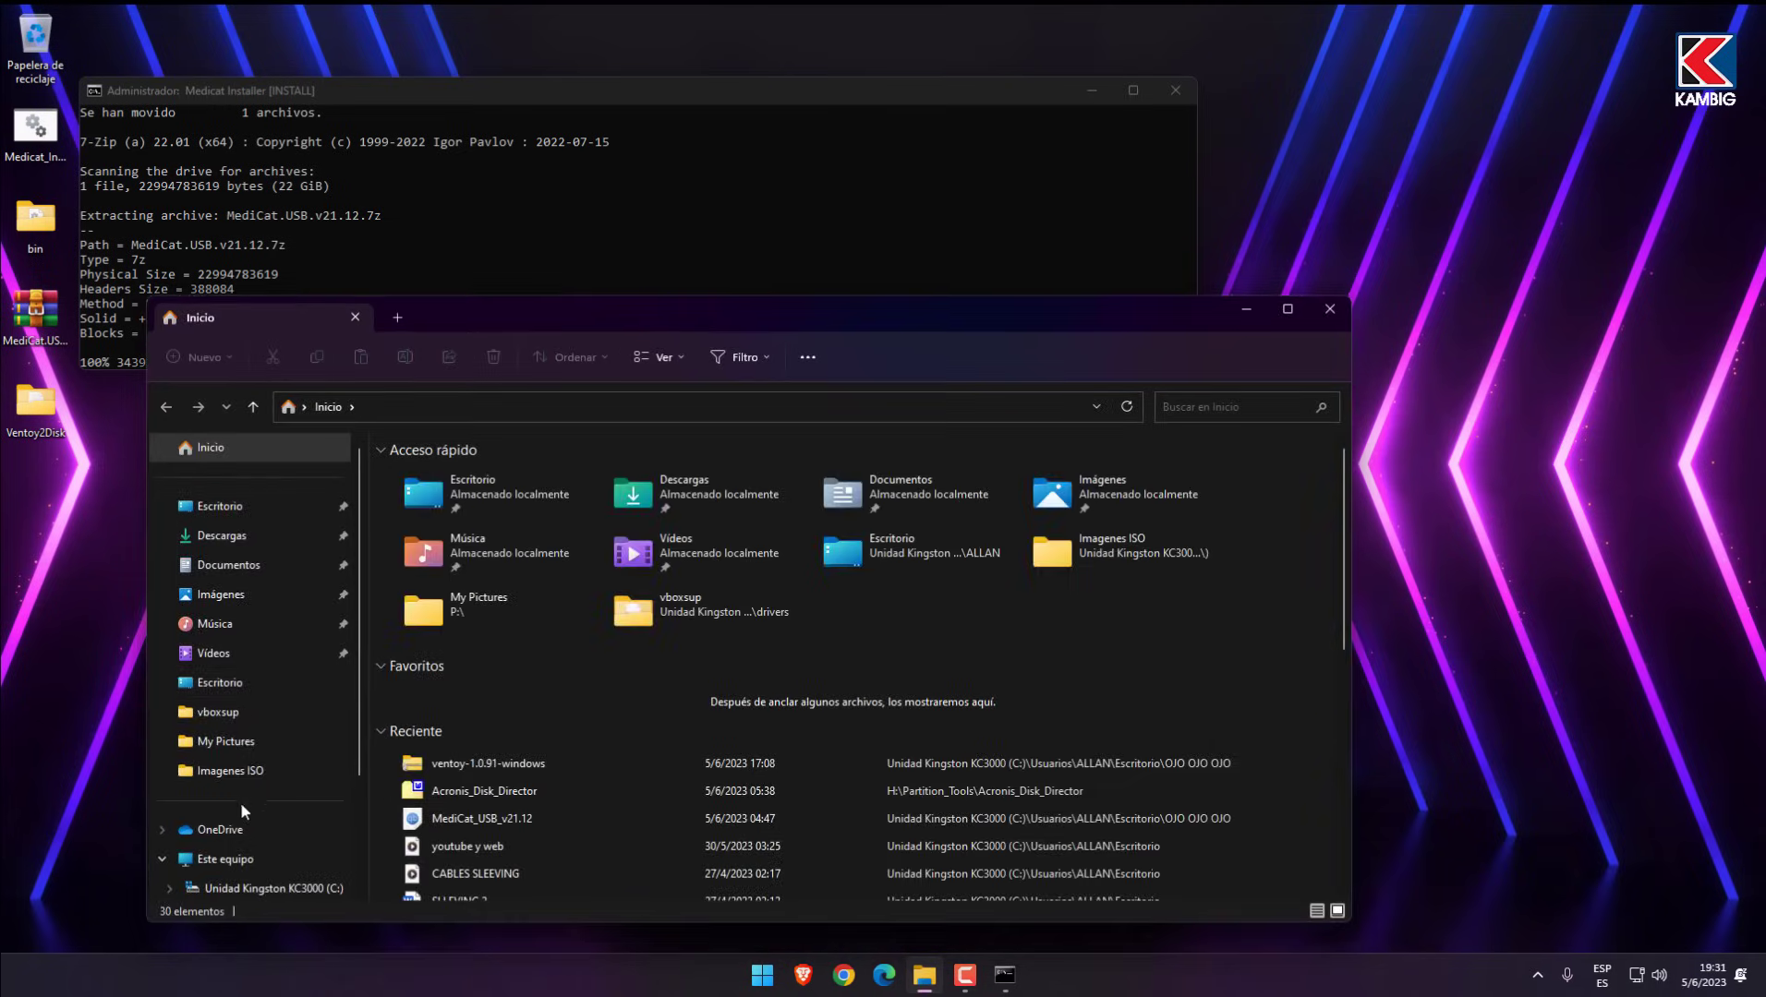
- Open the Medicat (F:) drive from Este equipo and examine the folders extracted onto it
click(226, 859)
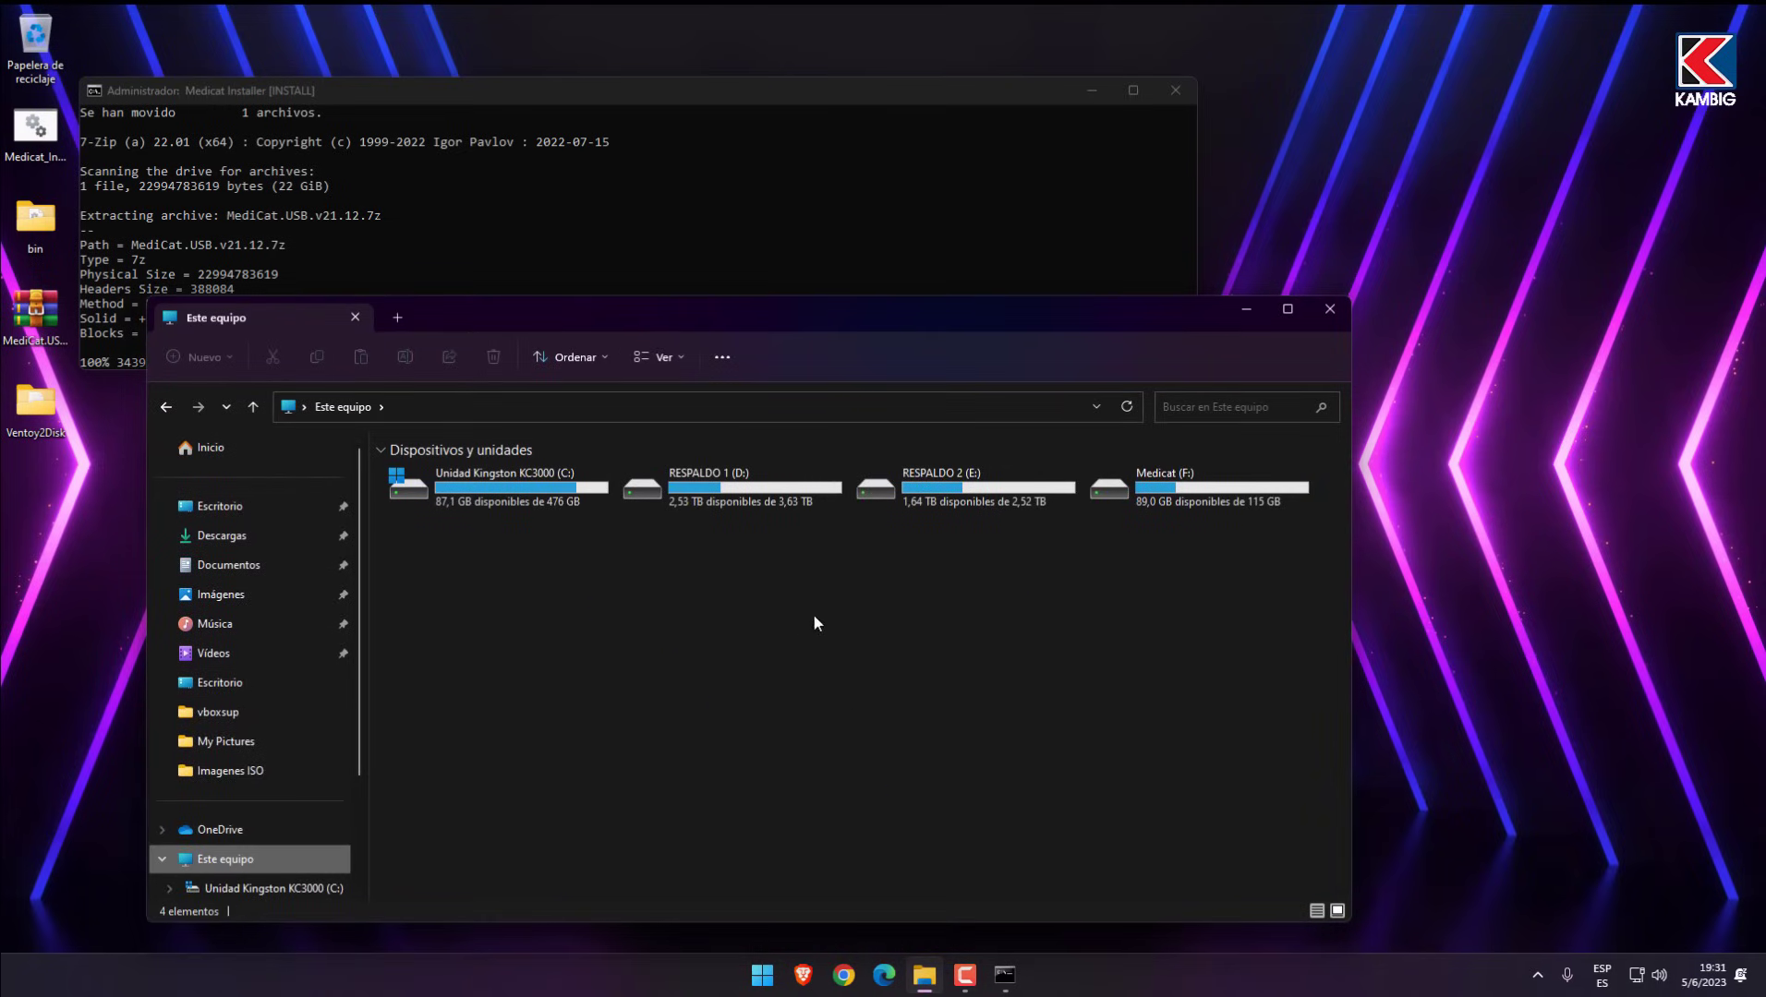
double_click(1243, 493)
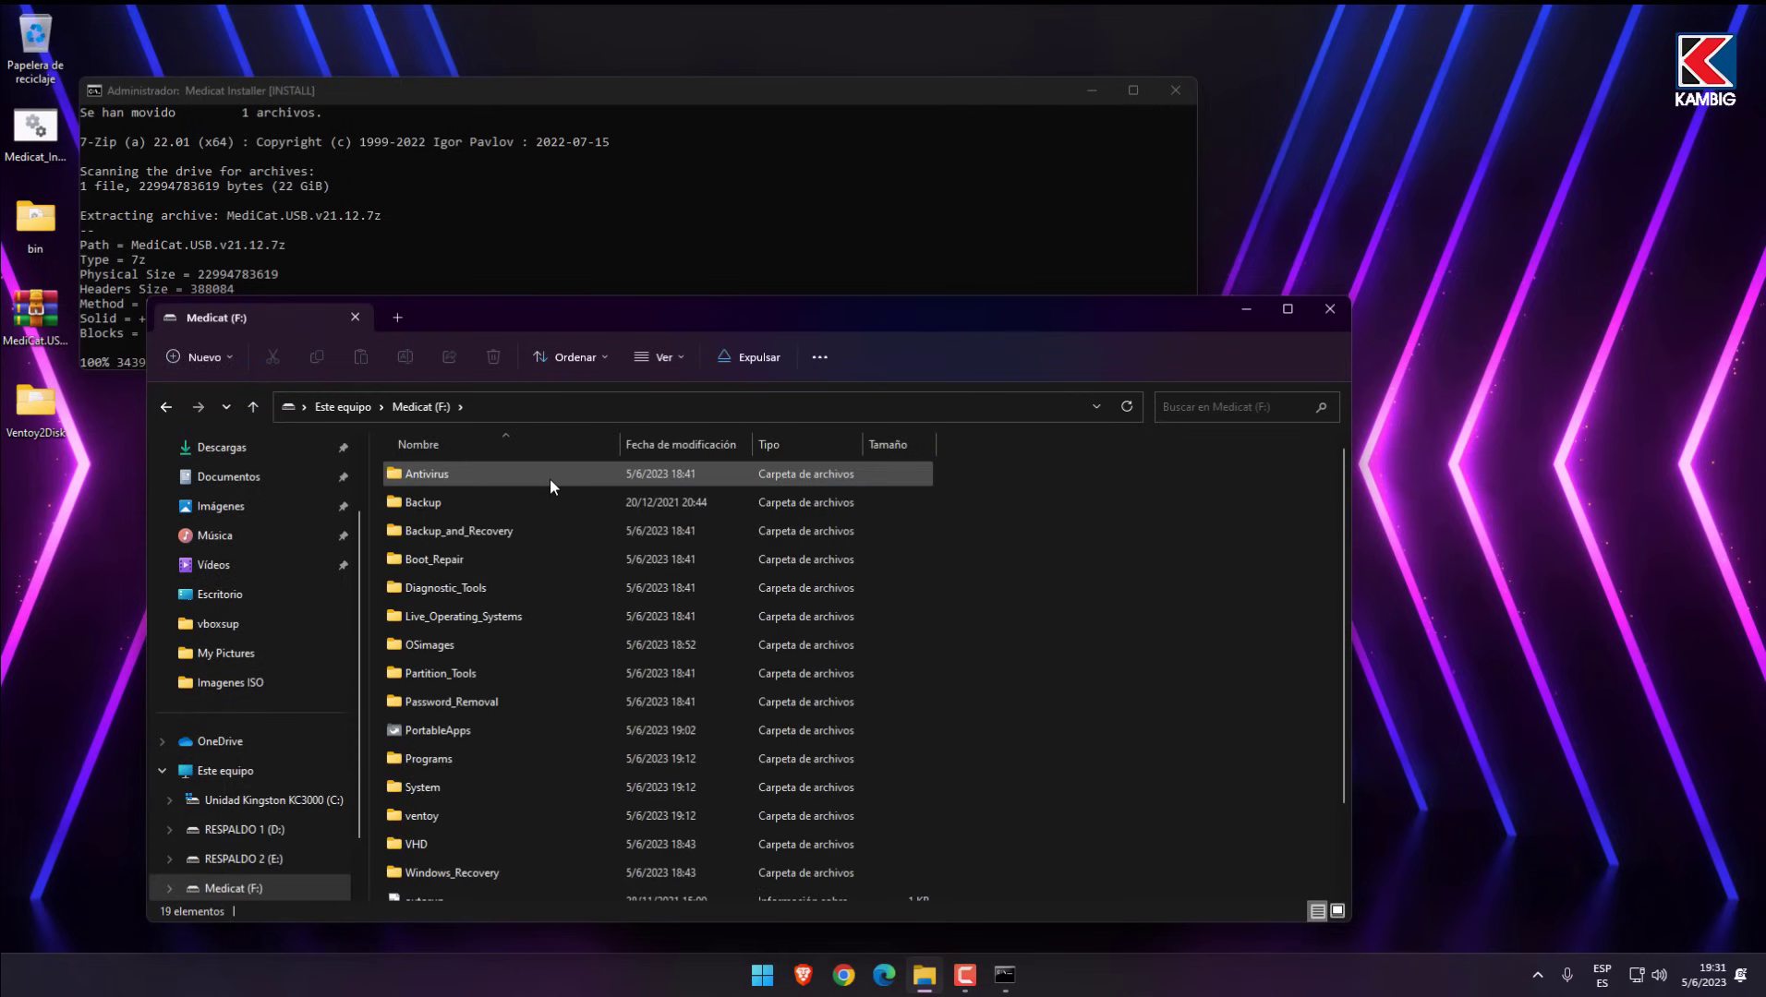
scroll(550, 478, down, 1)
drag(696, 323, 684, 109)
click(1275, 96)
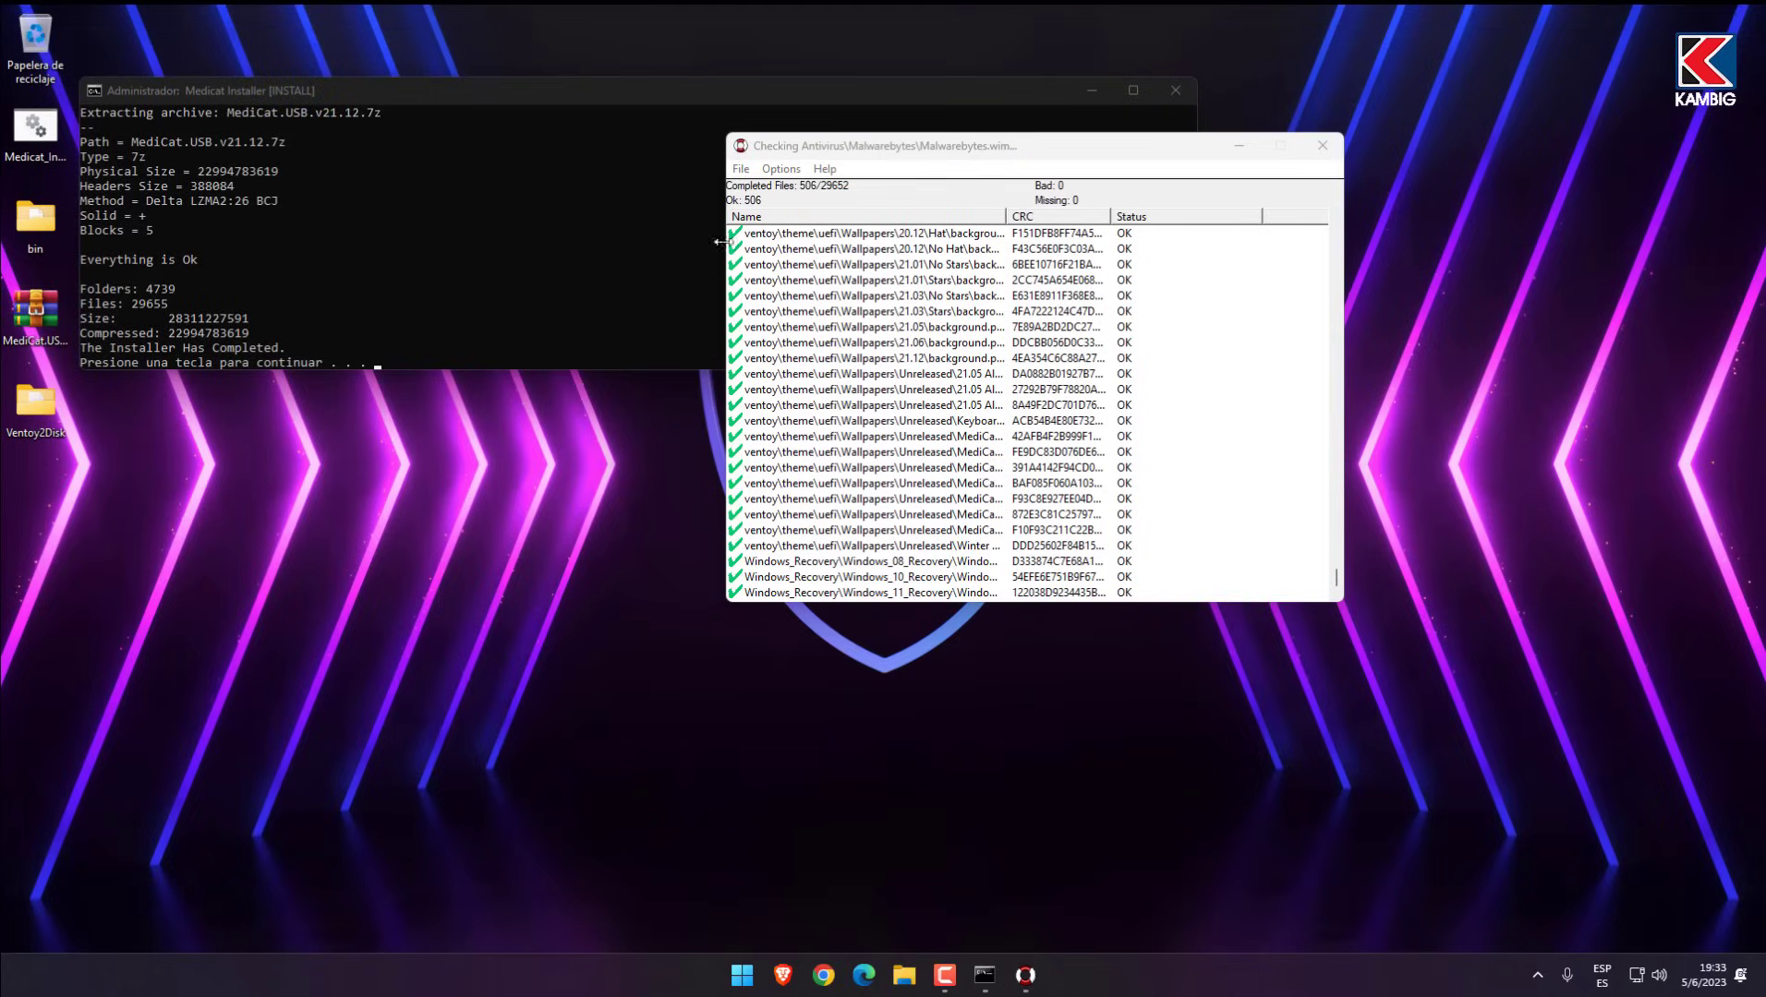
- Minimize the file verification window and dismiss the completed Medicat installer
click(1238, 148)
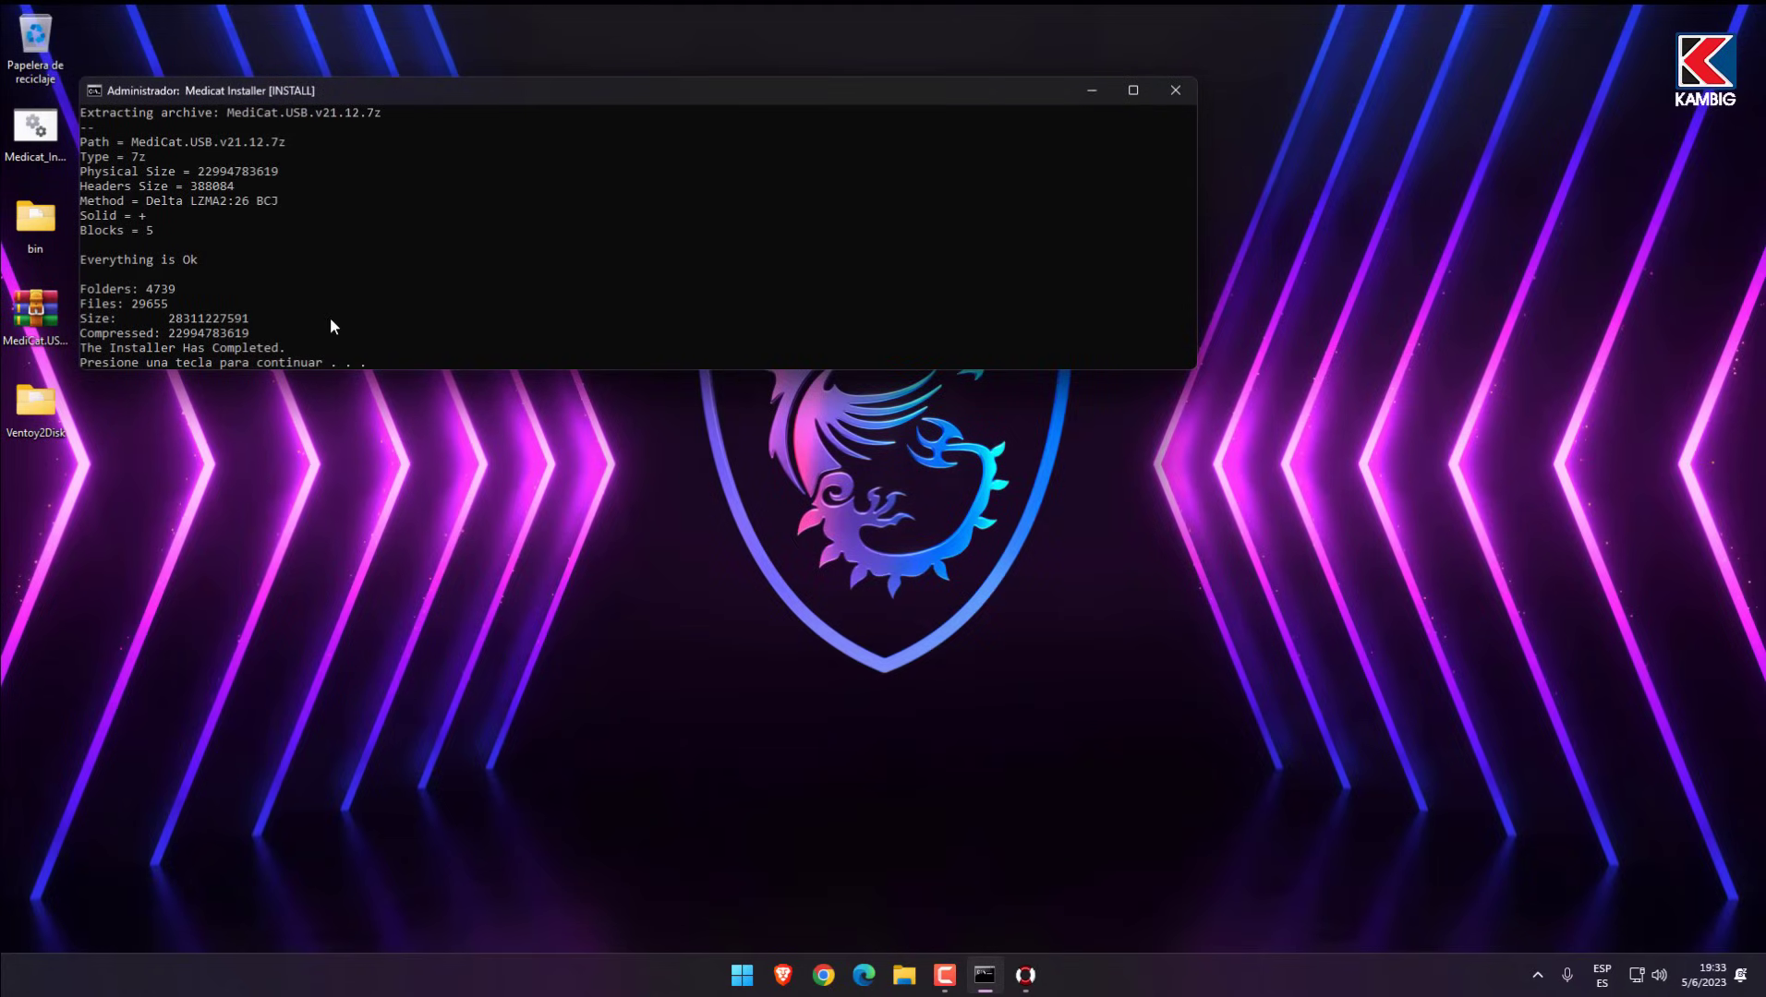
key(Return)
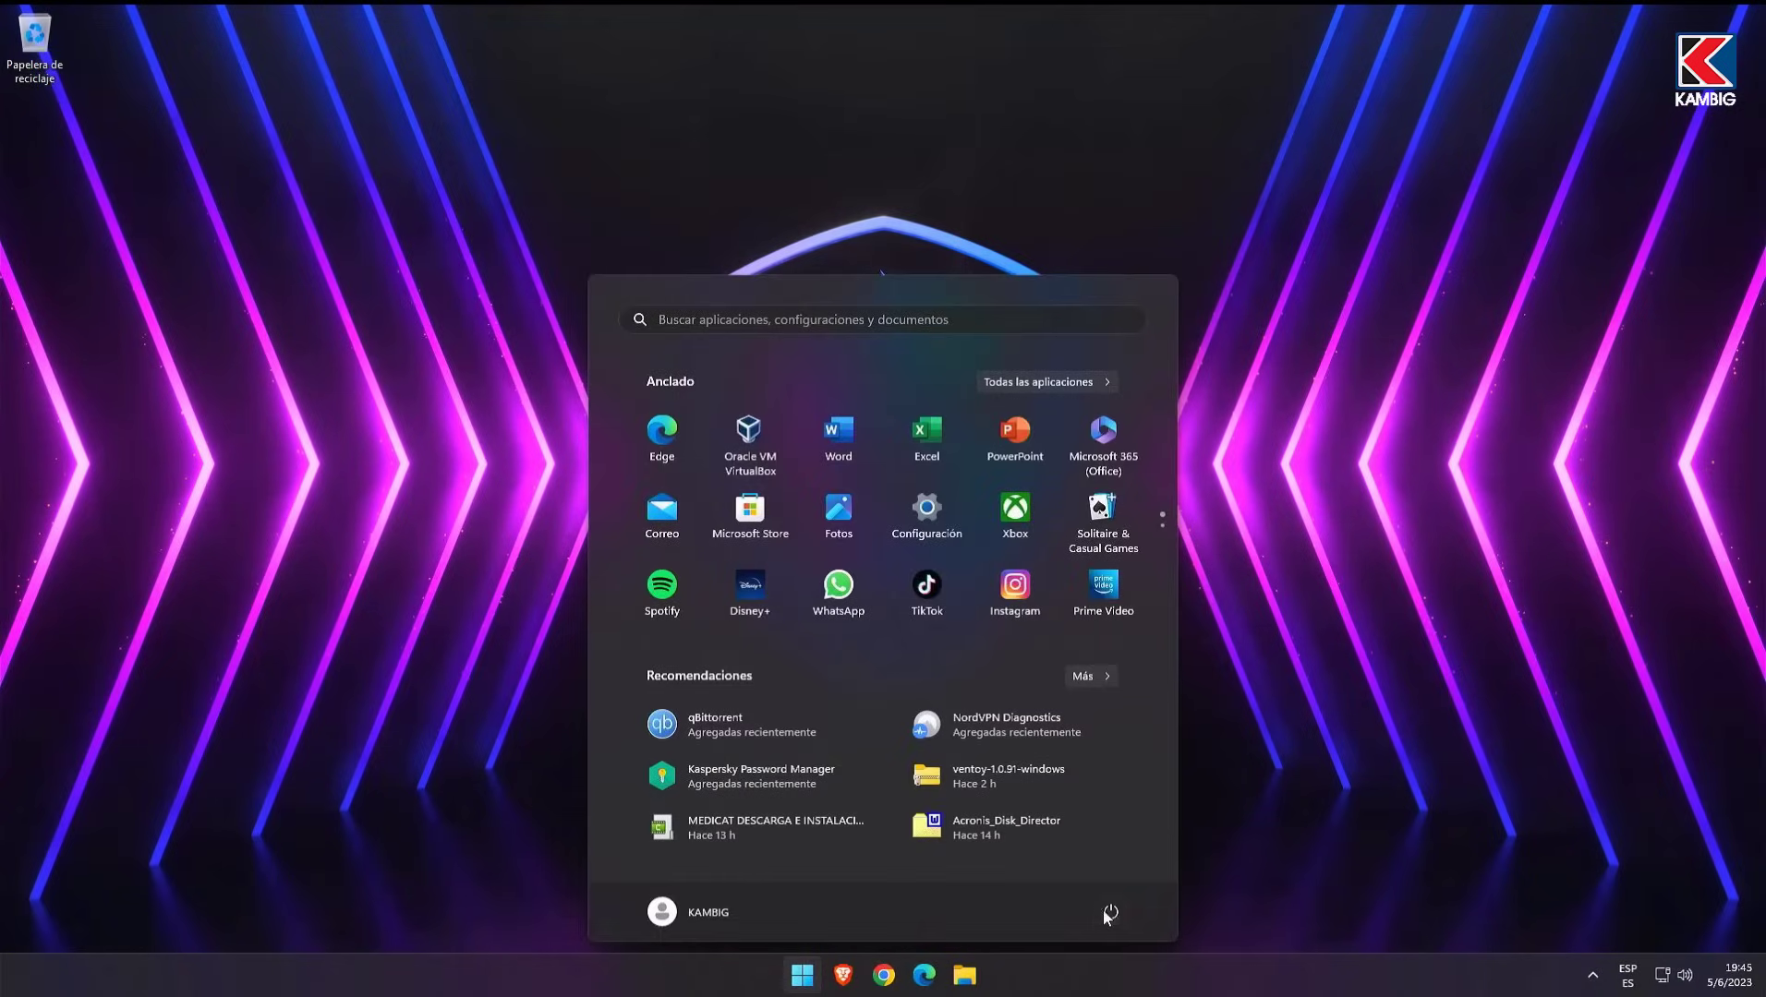
- Restart the computer into the BIOS and open its boot settings
click(1111, 914)
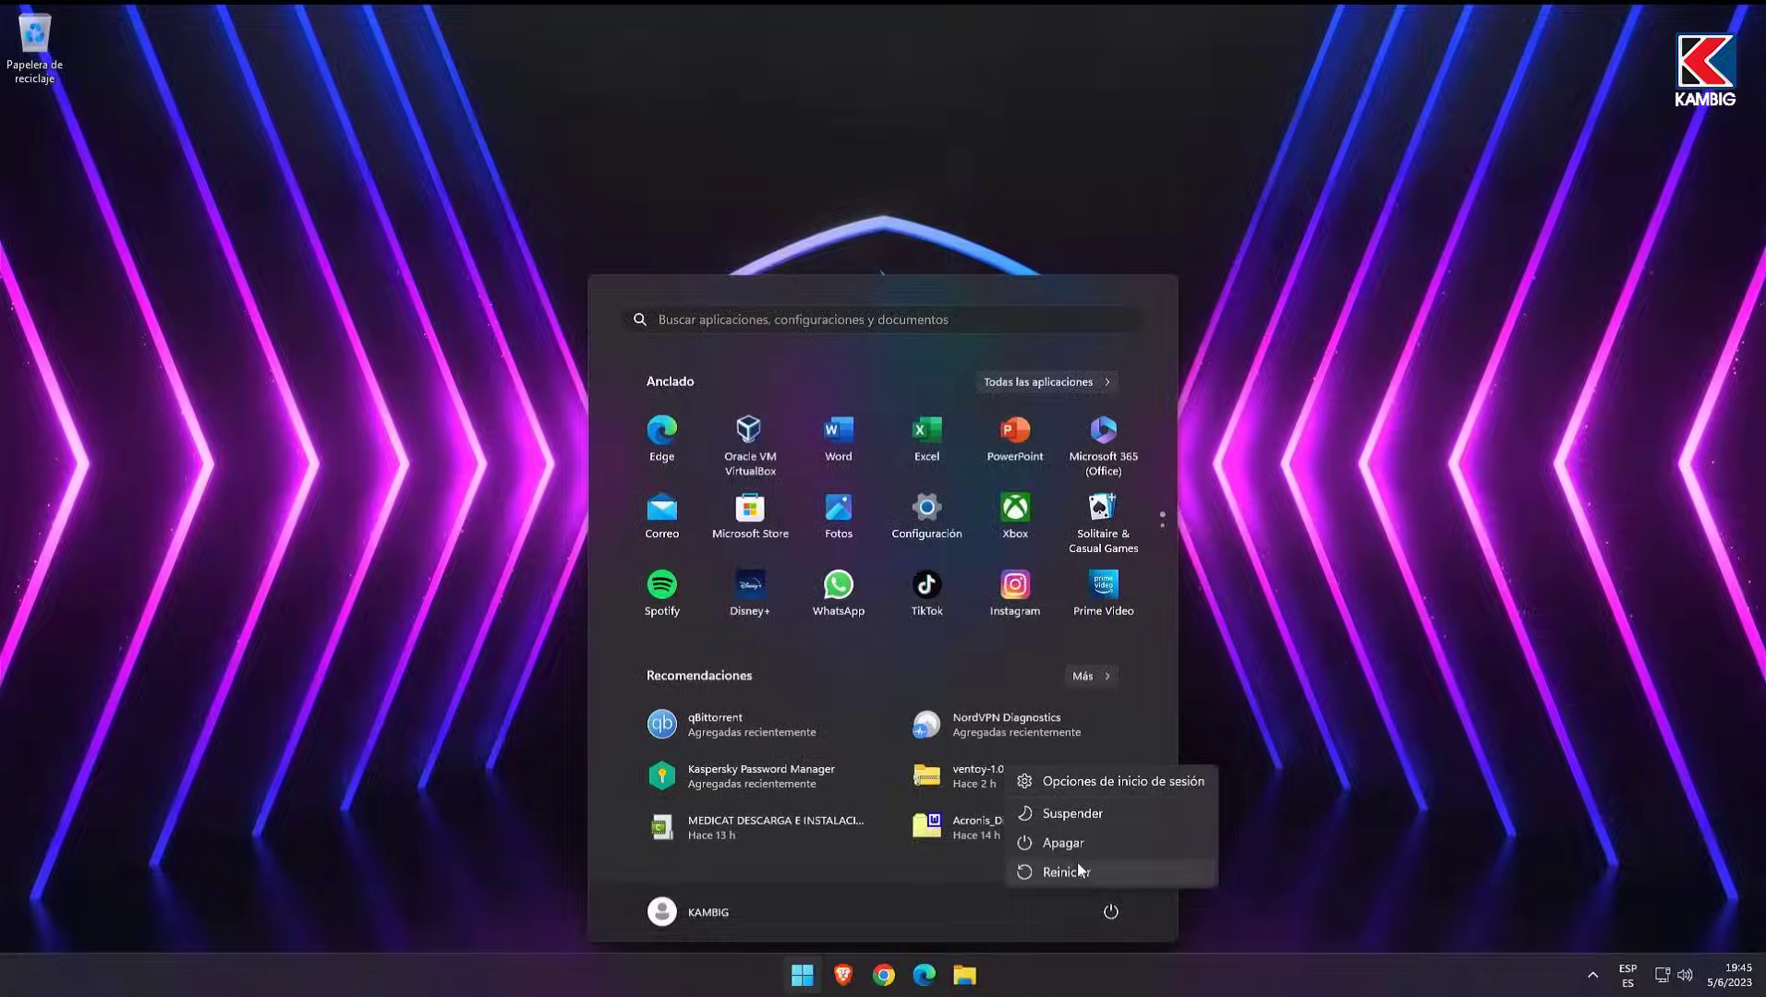
click(1083, 875)
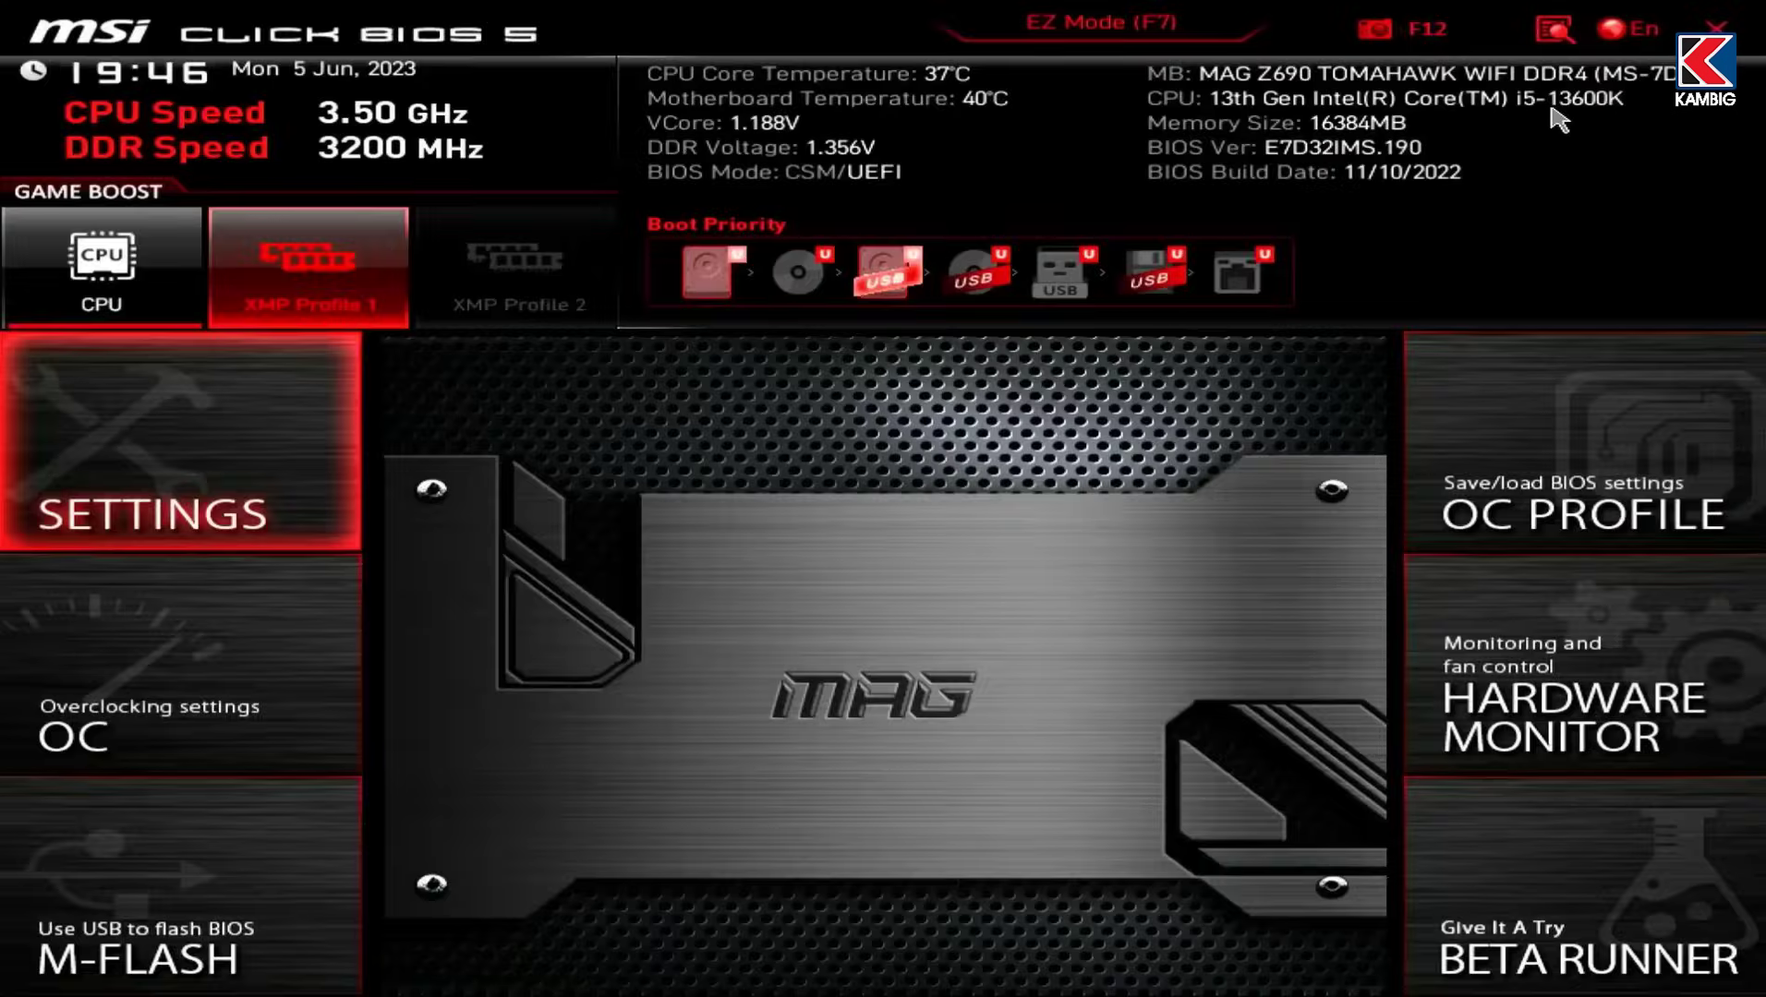
click(106, 444)
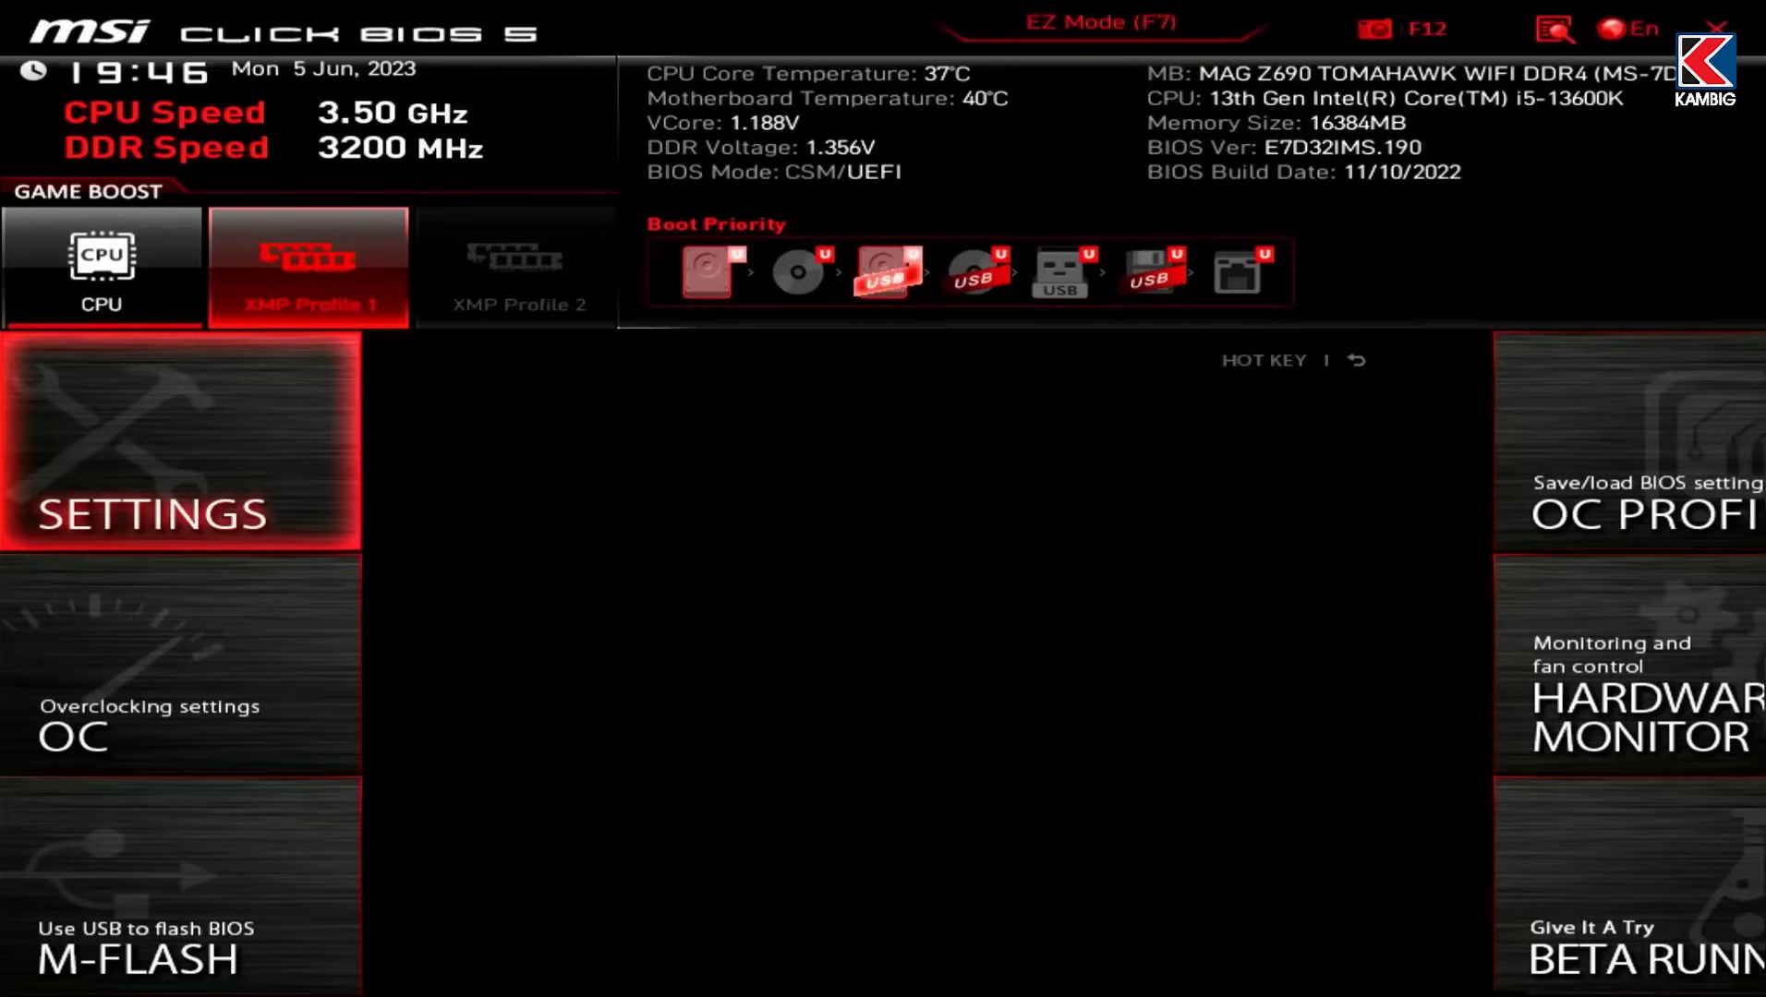
click(582, 471)
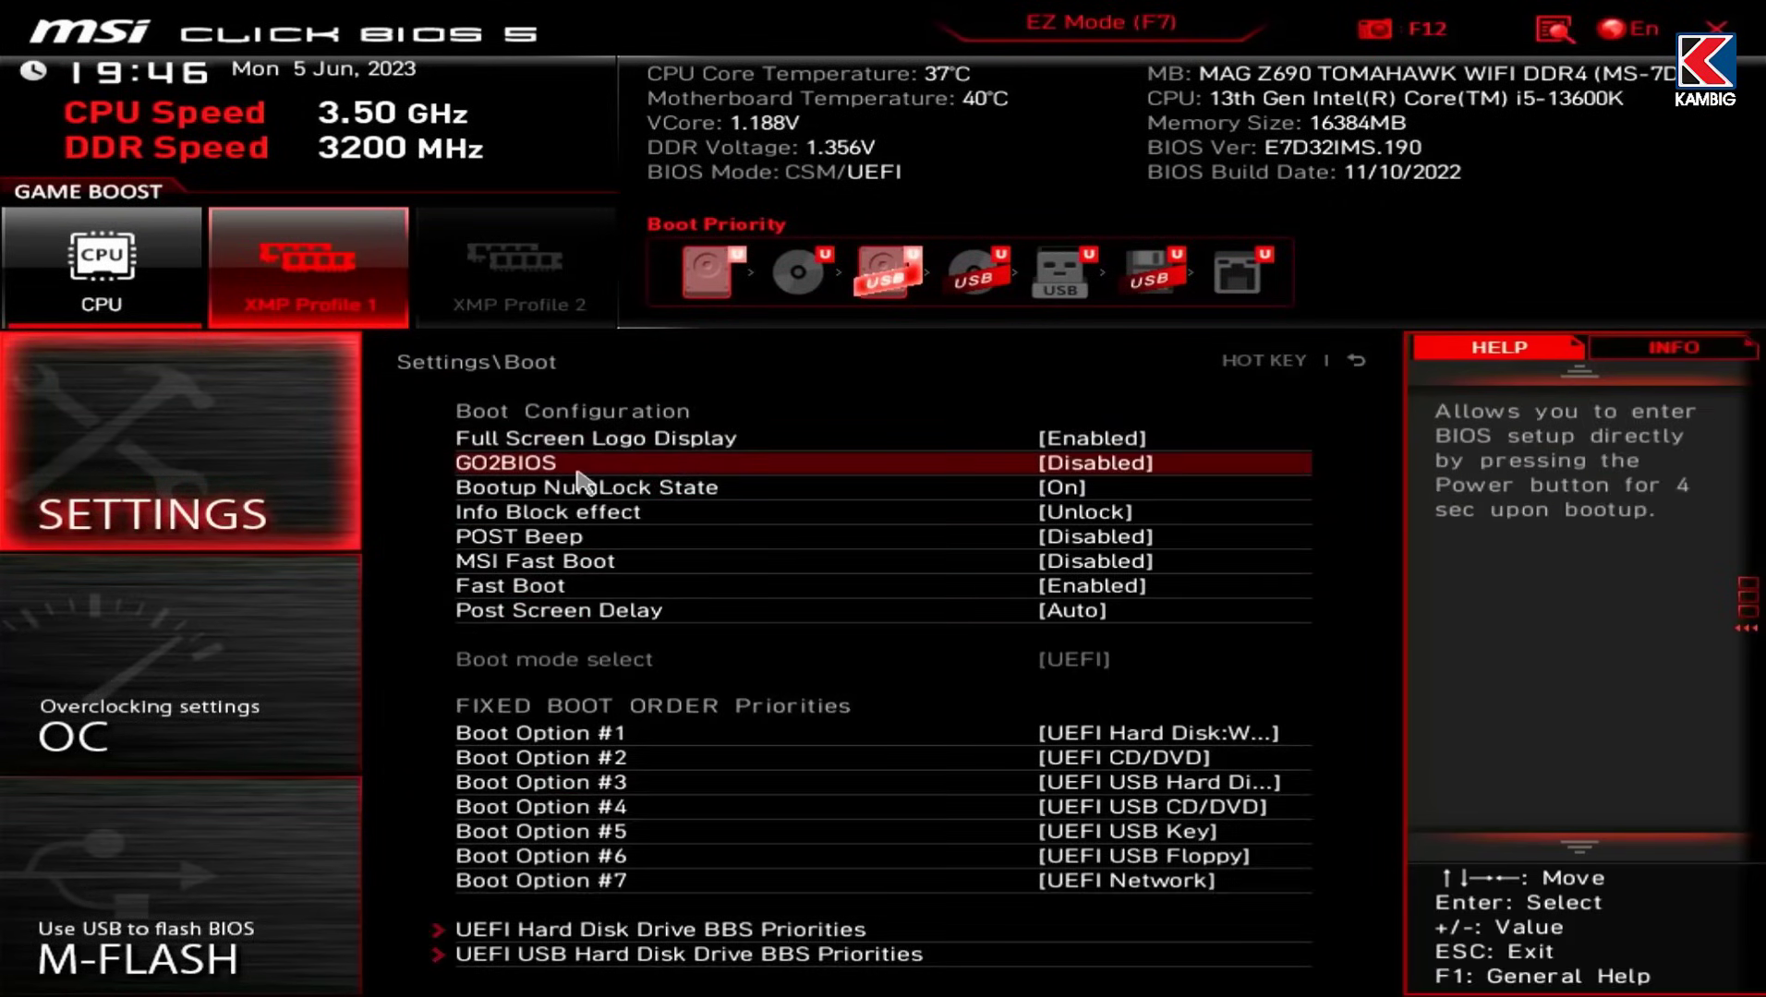
- Set Boot Option #1 to the UEFI USB Hard Disk KingstonDataTraveler 3.0PMAP, Partition 1, then save the configuration and exit
click(702, 739)
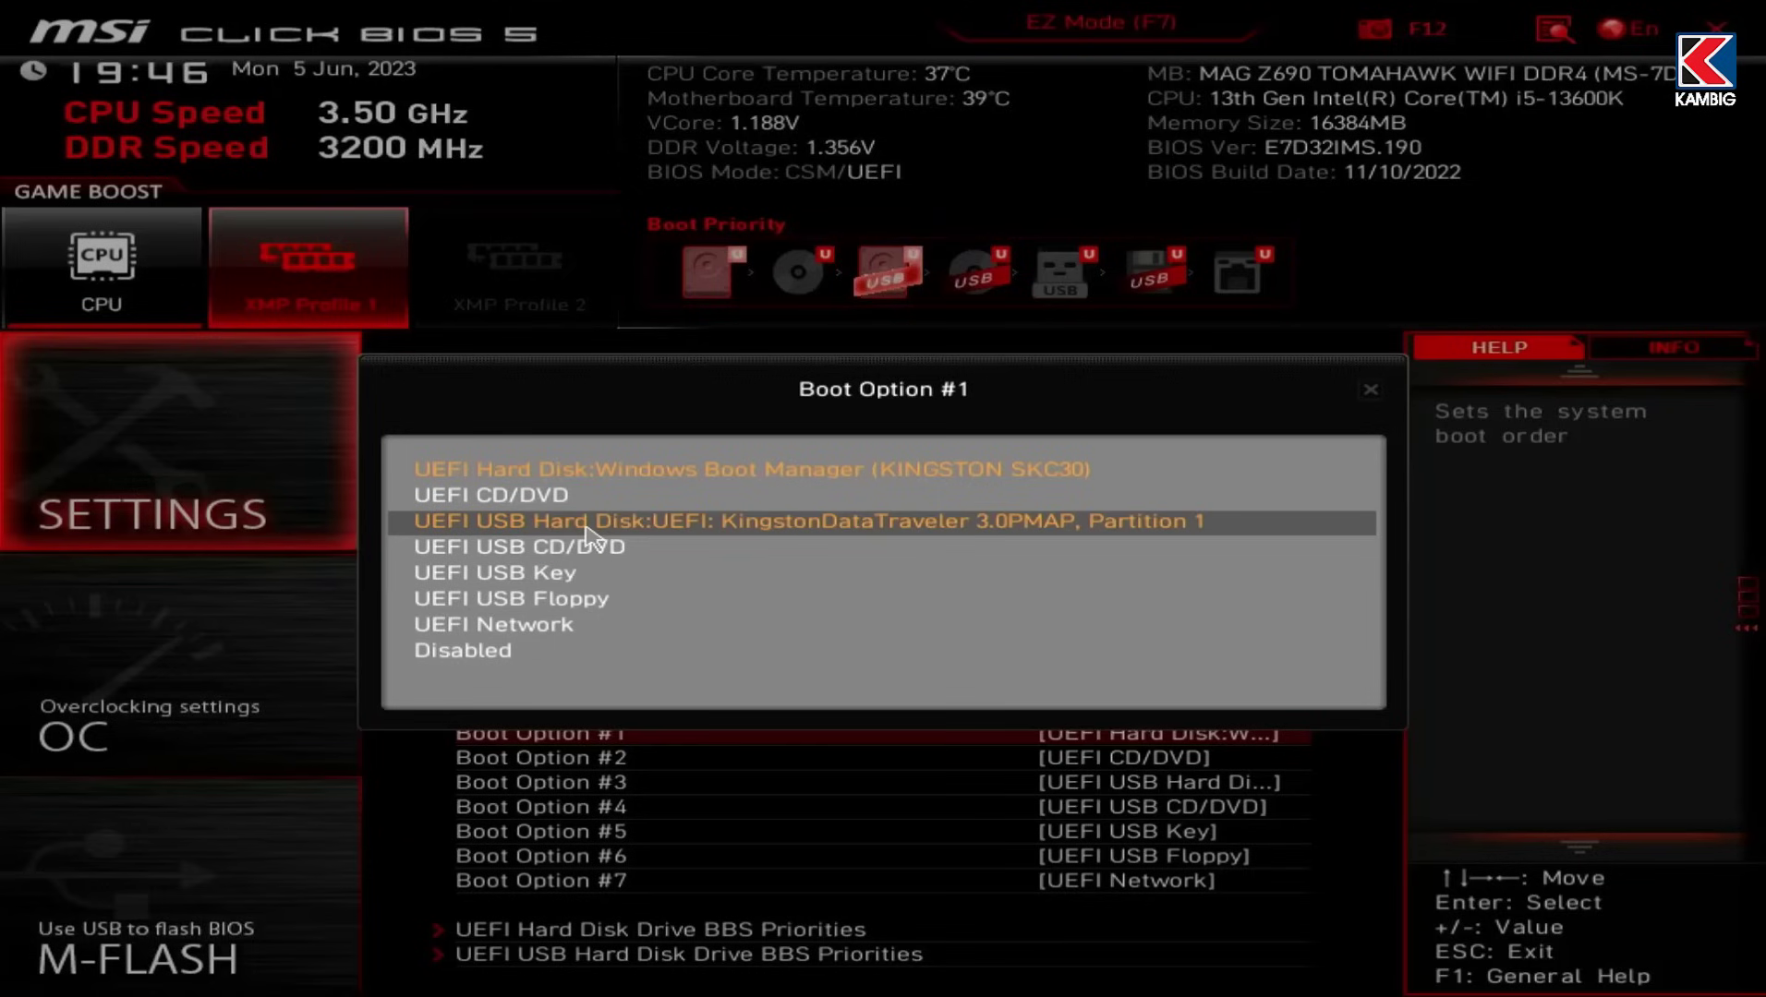
click(684, 521)
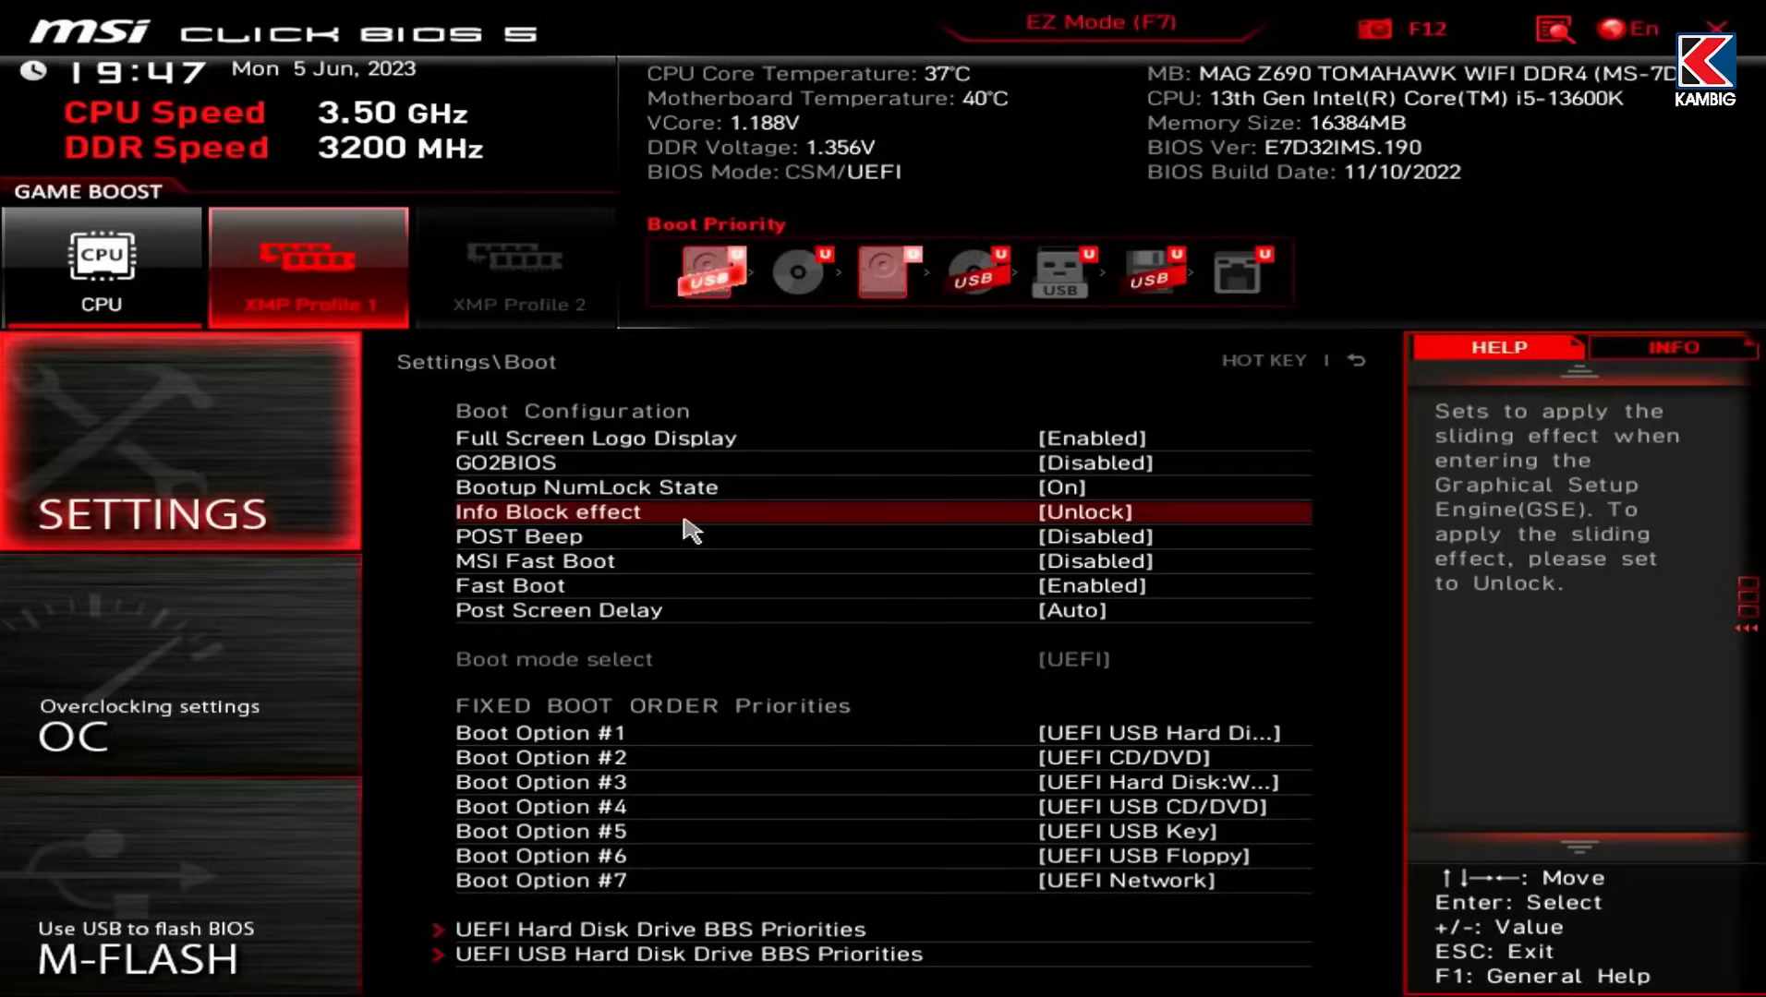
key(F10)
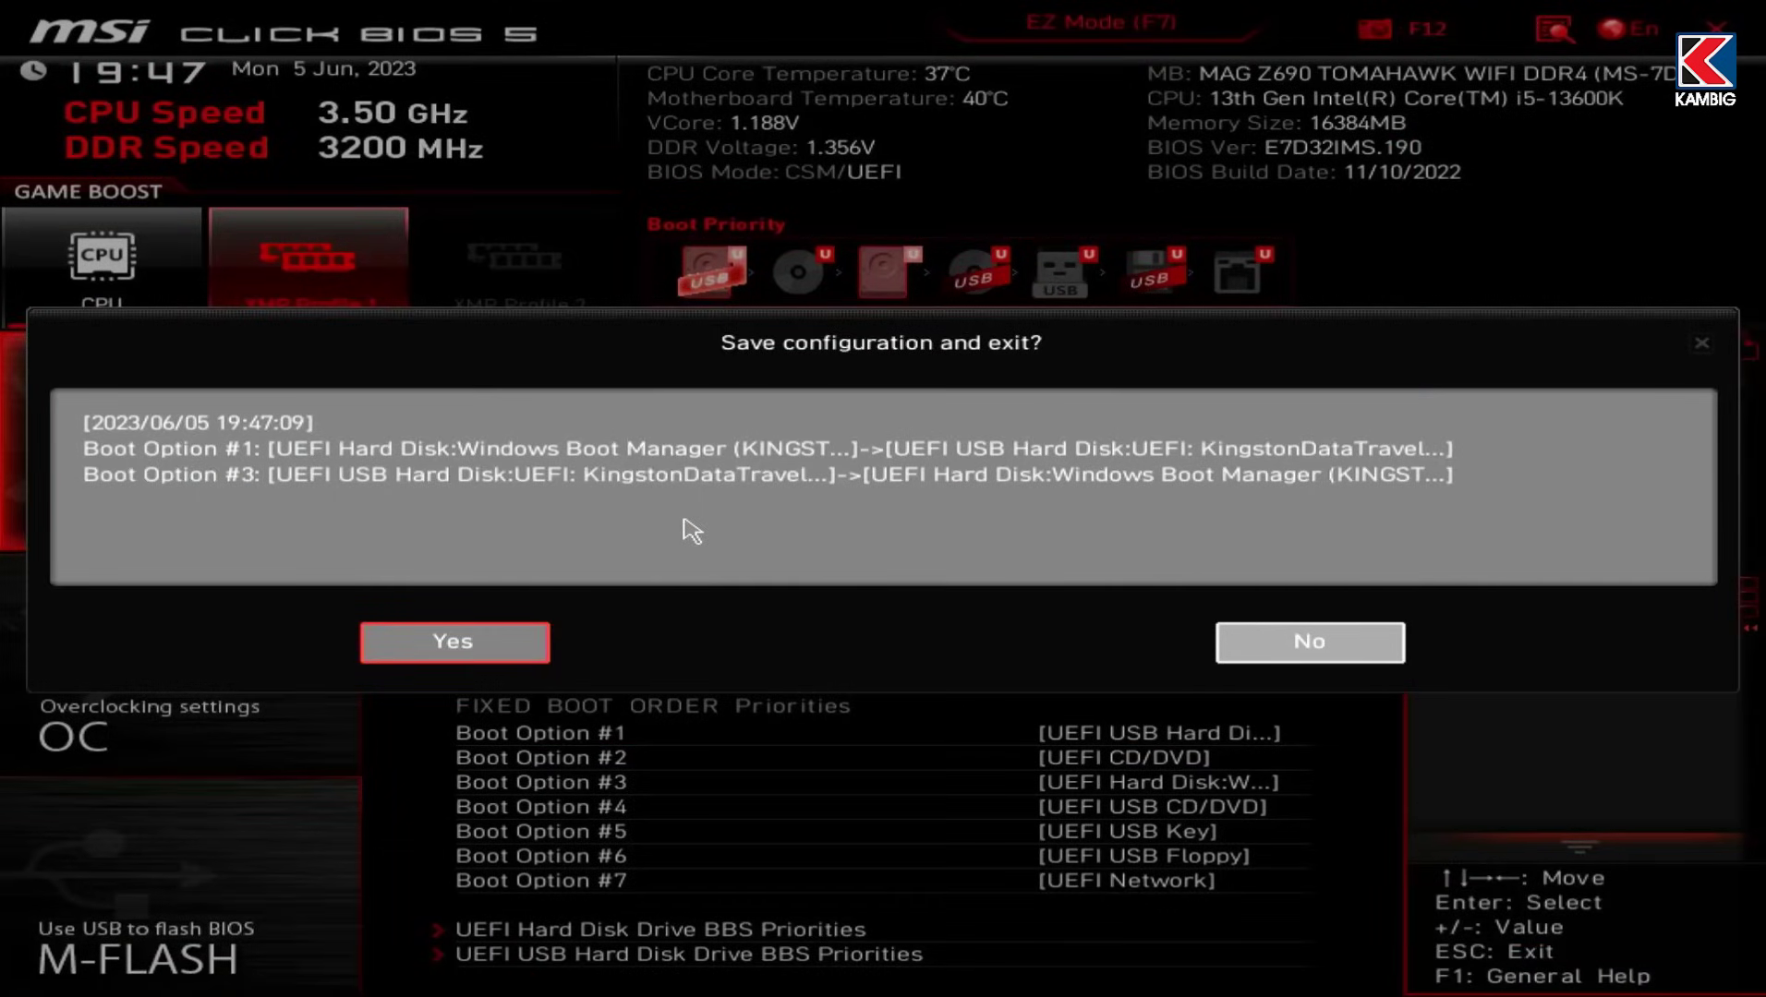
click(440, 651)
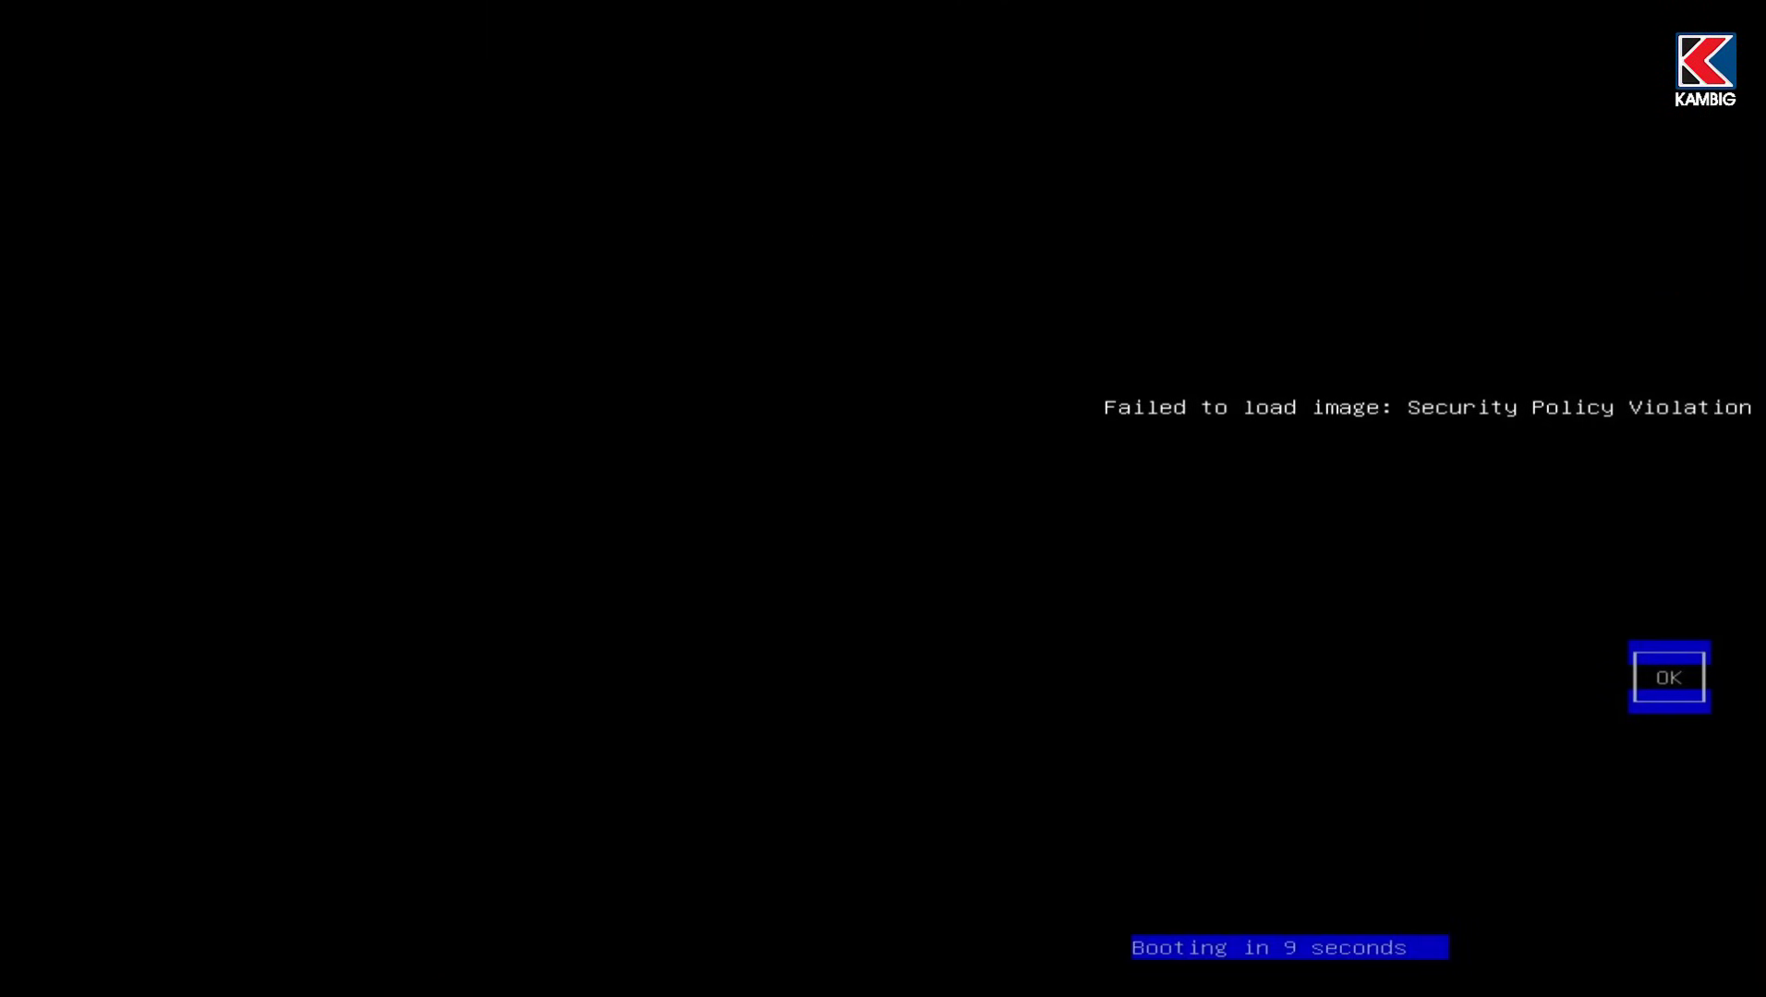
- Dismiss the security violation errors shown while booting from the USB drive
key(Return)
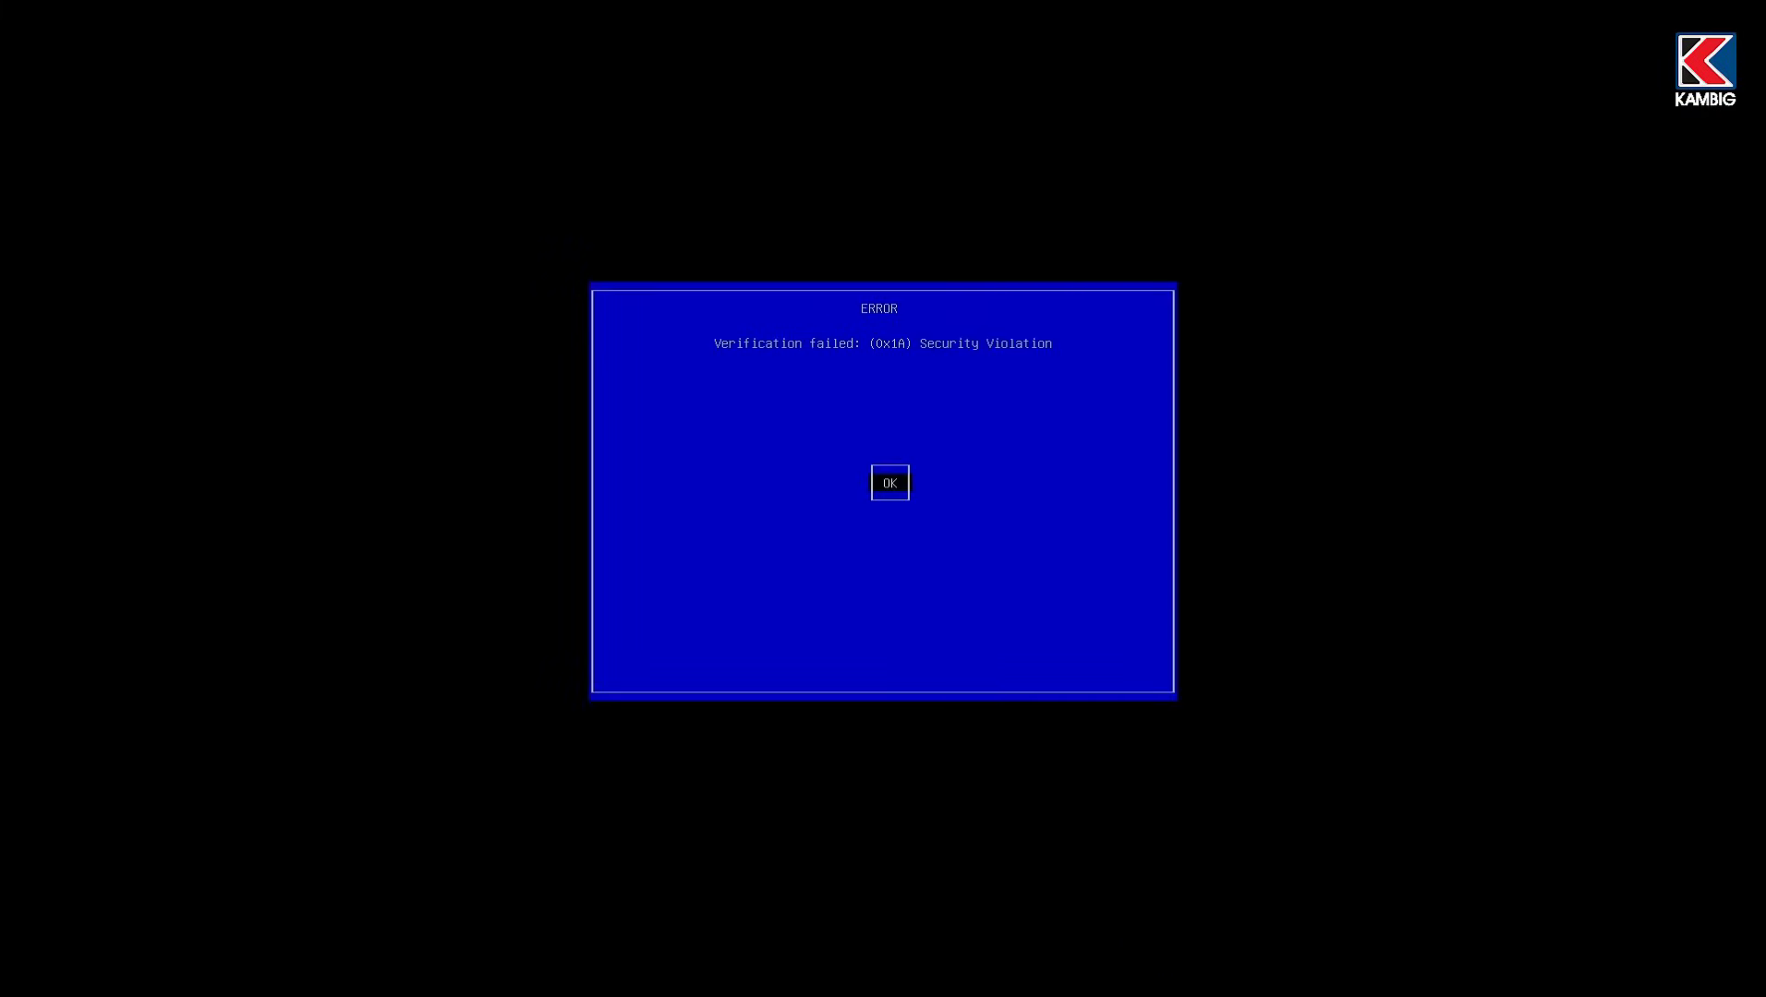
key(Return)
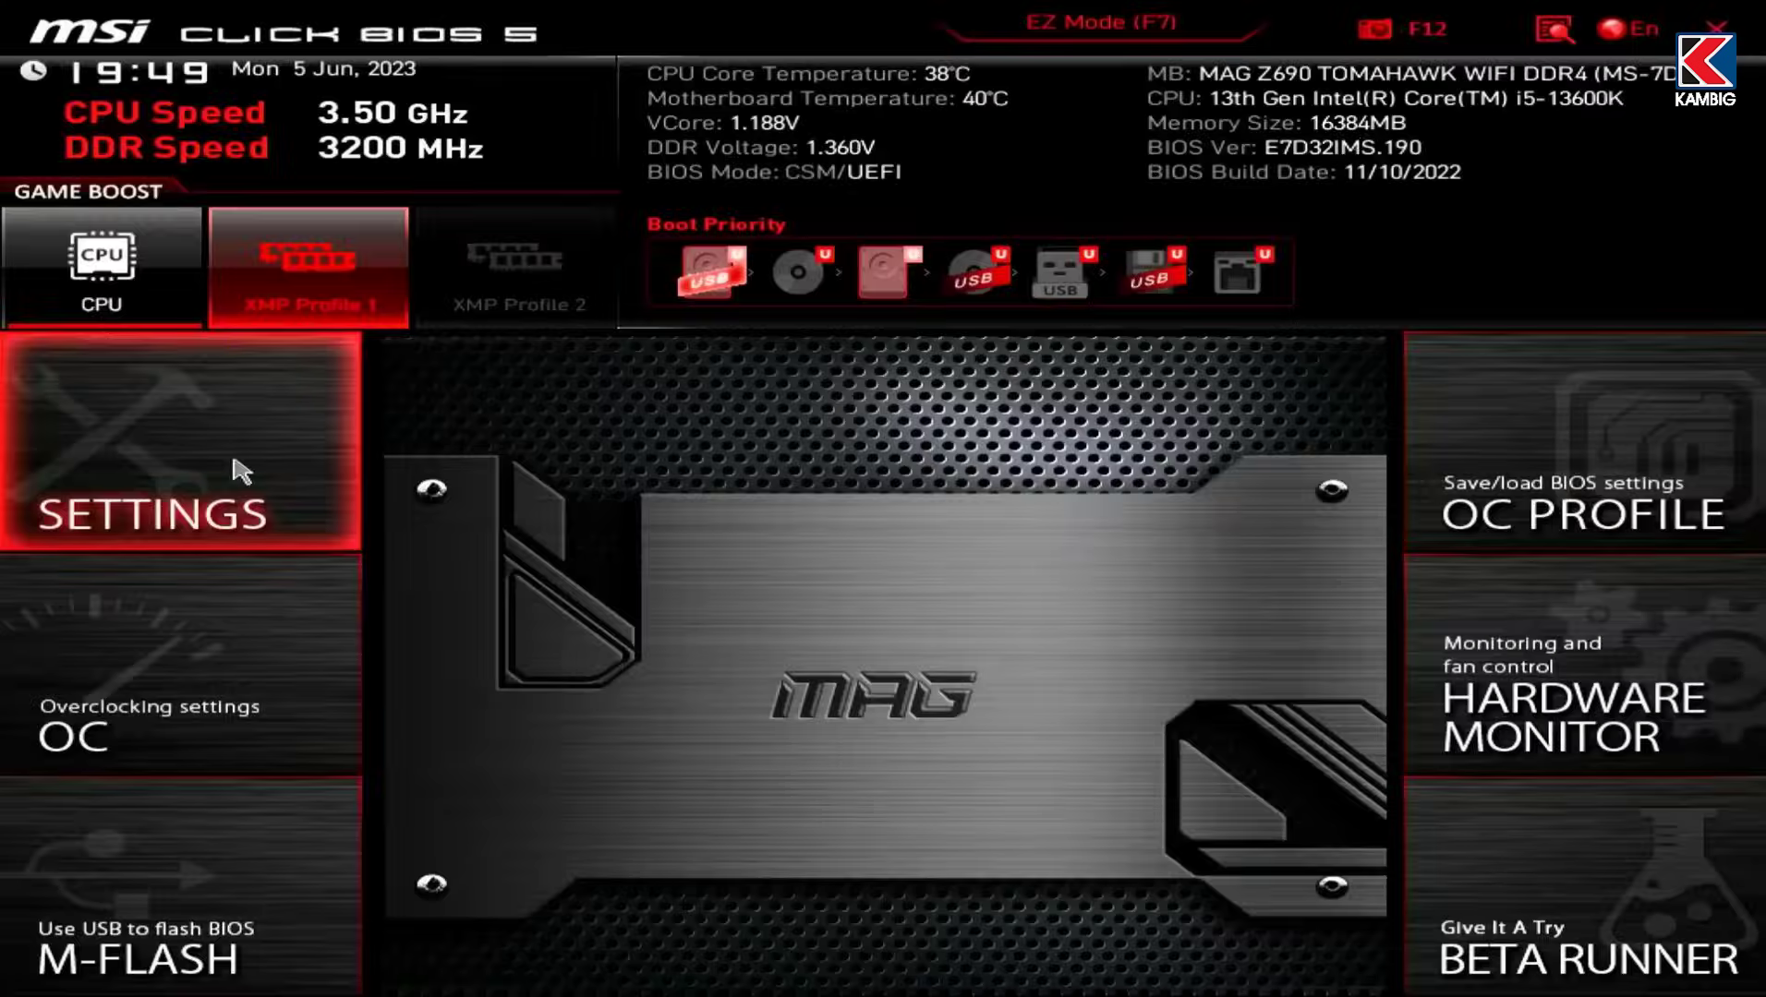
- Set Secure Boot to Disabled in the BIOS security settings, then save the configuration and exit
click(237, 460)
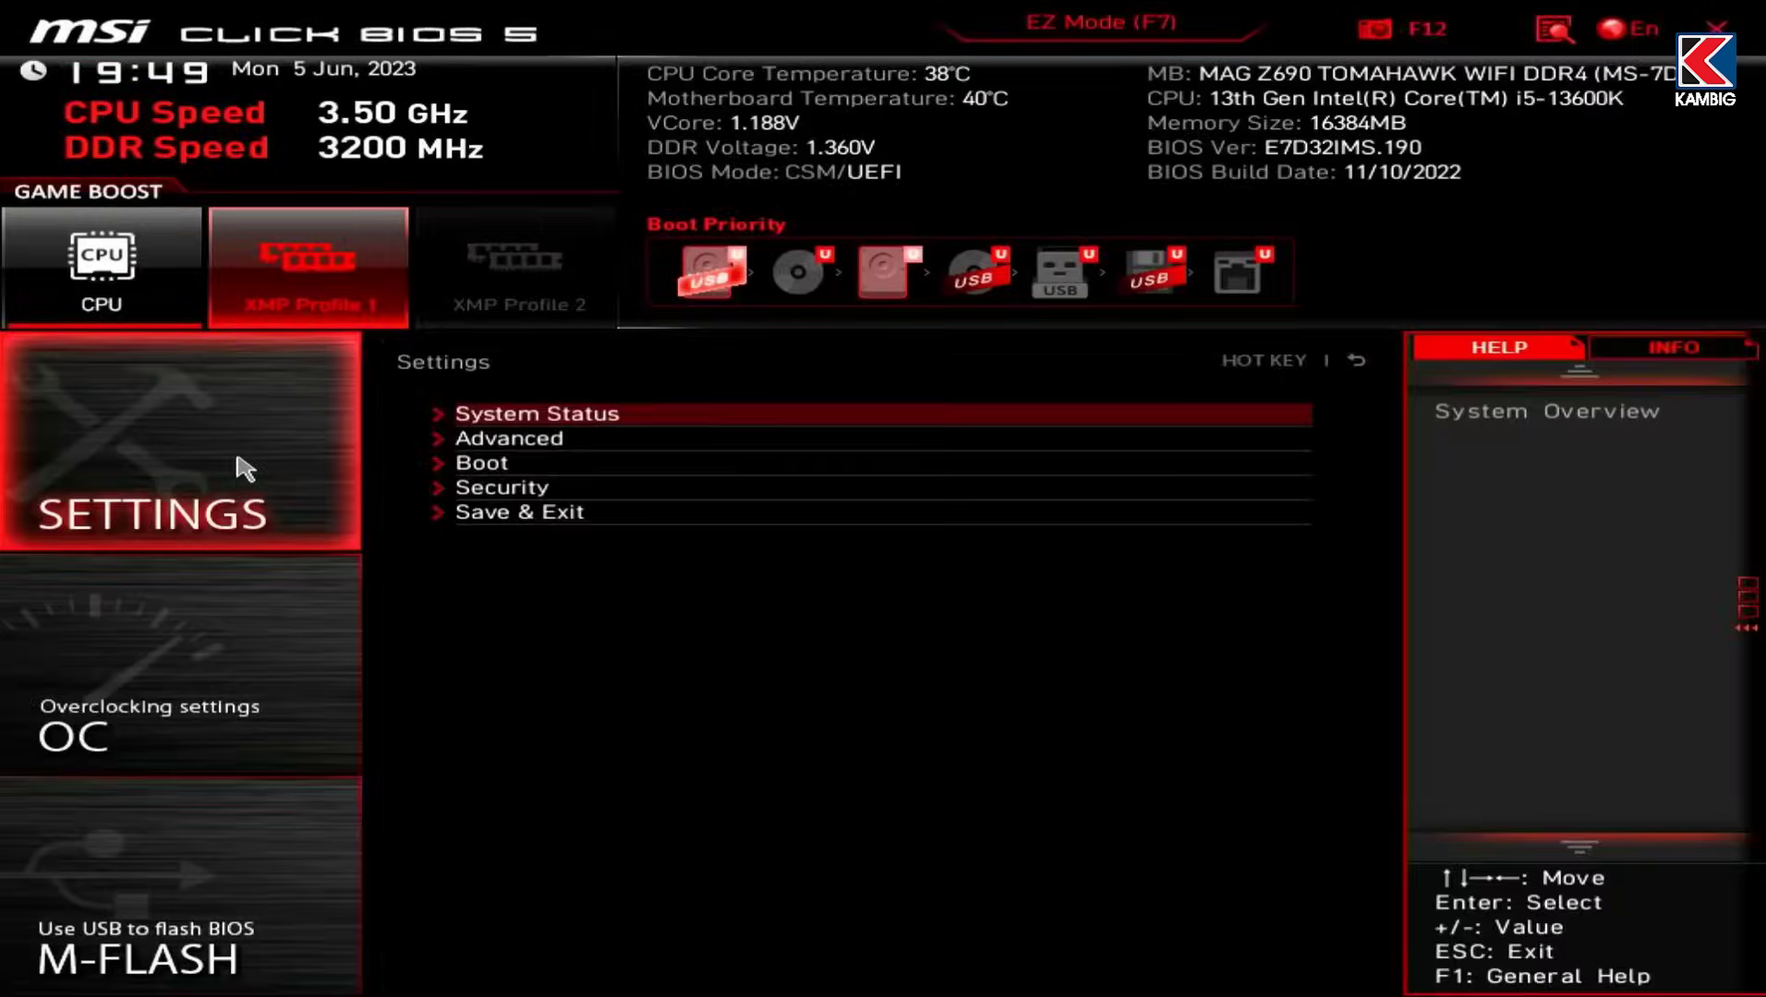
click(474, 497)
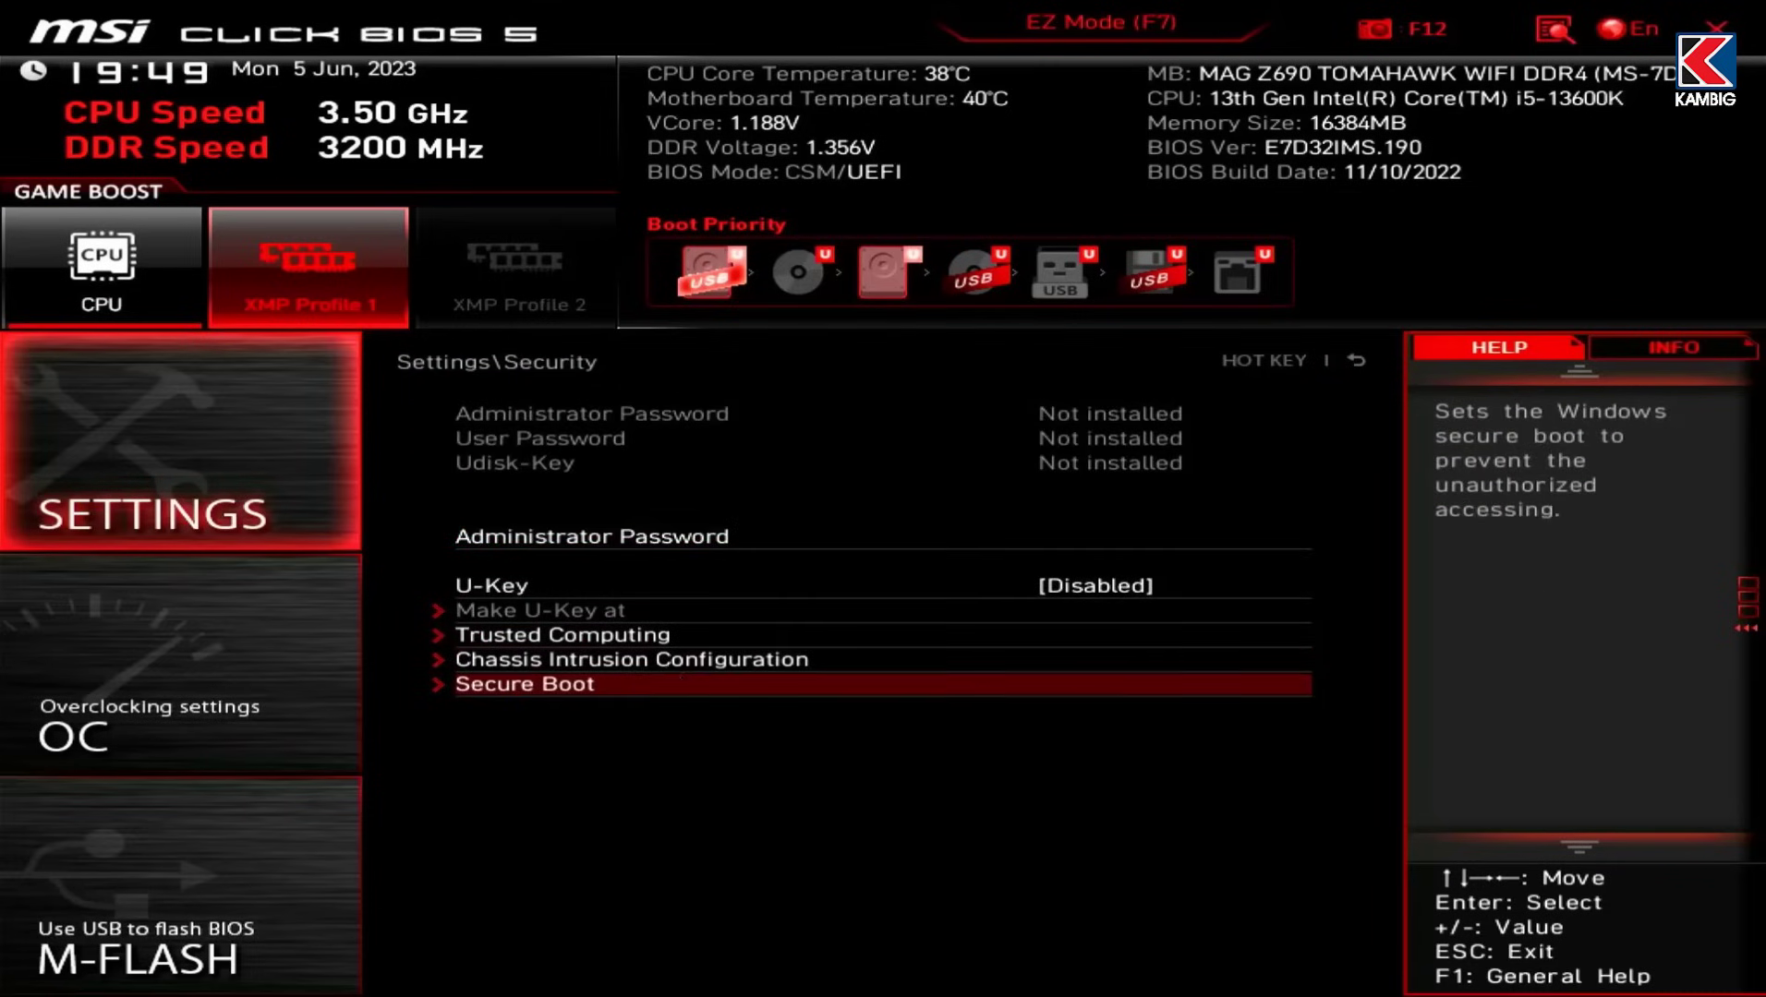
click(679, 686)
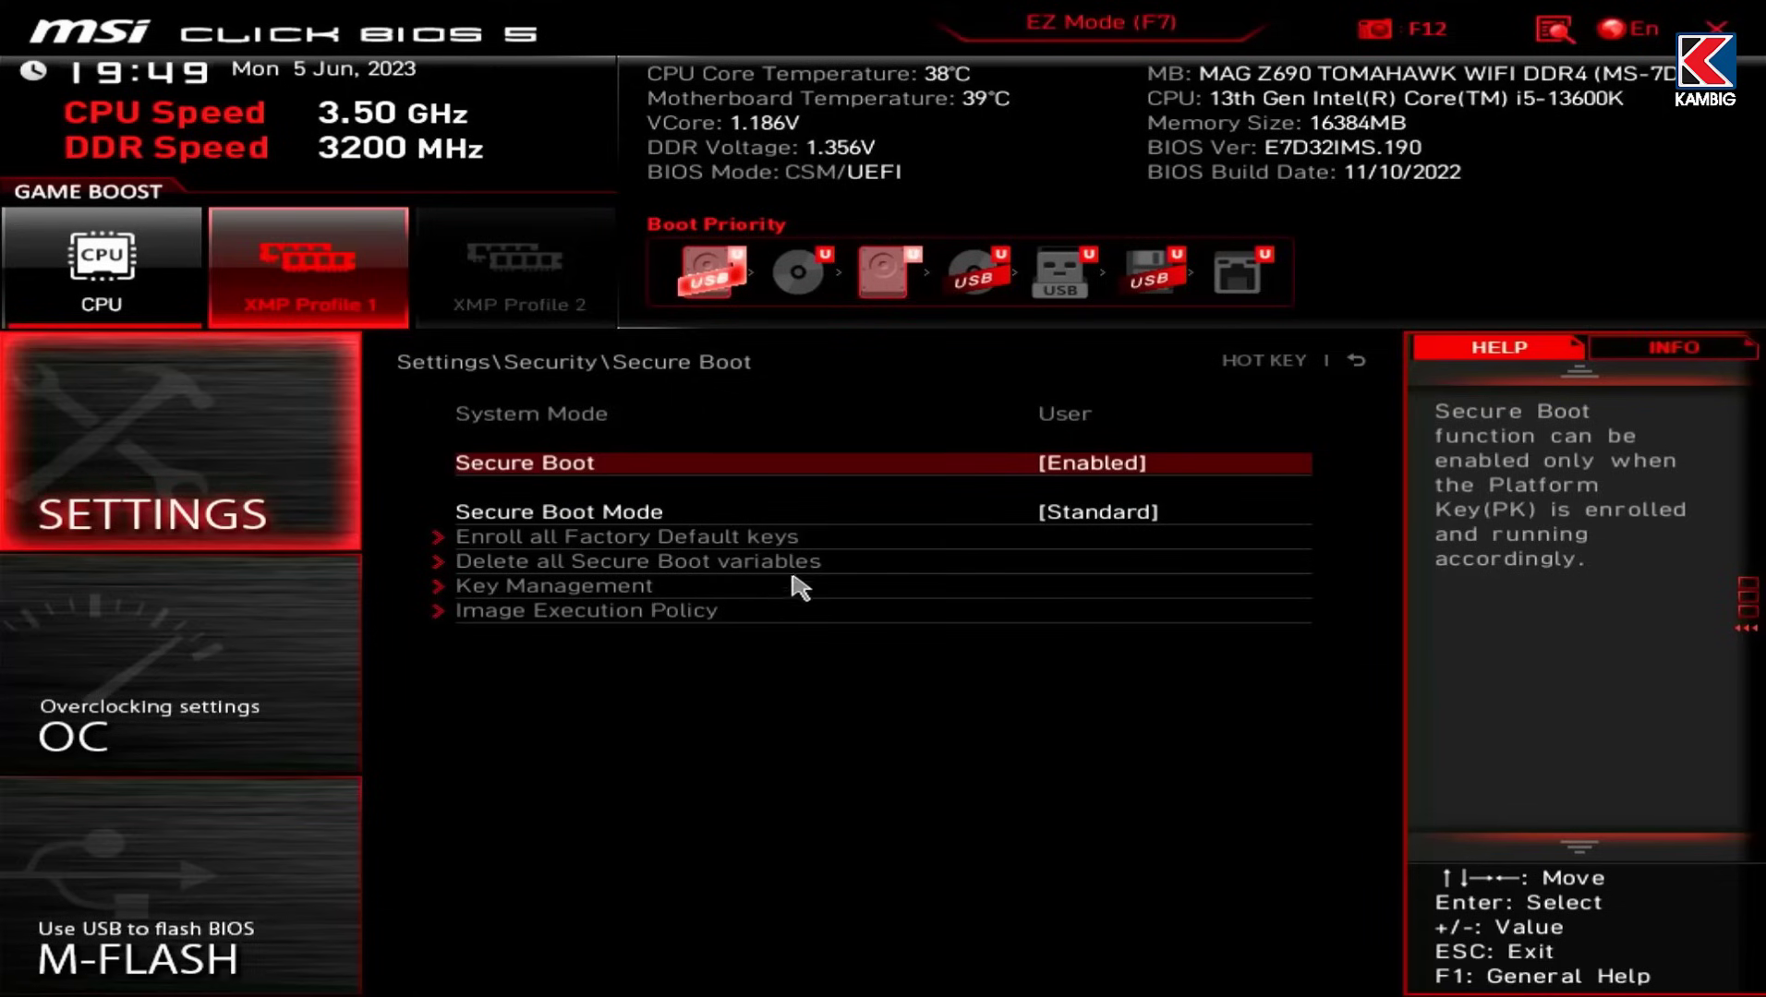
click(1016, 469)
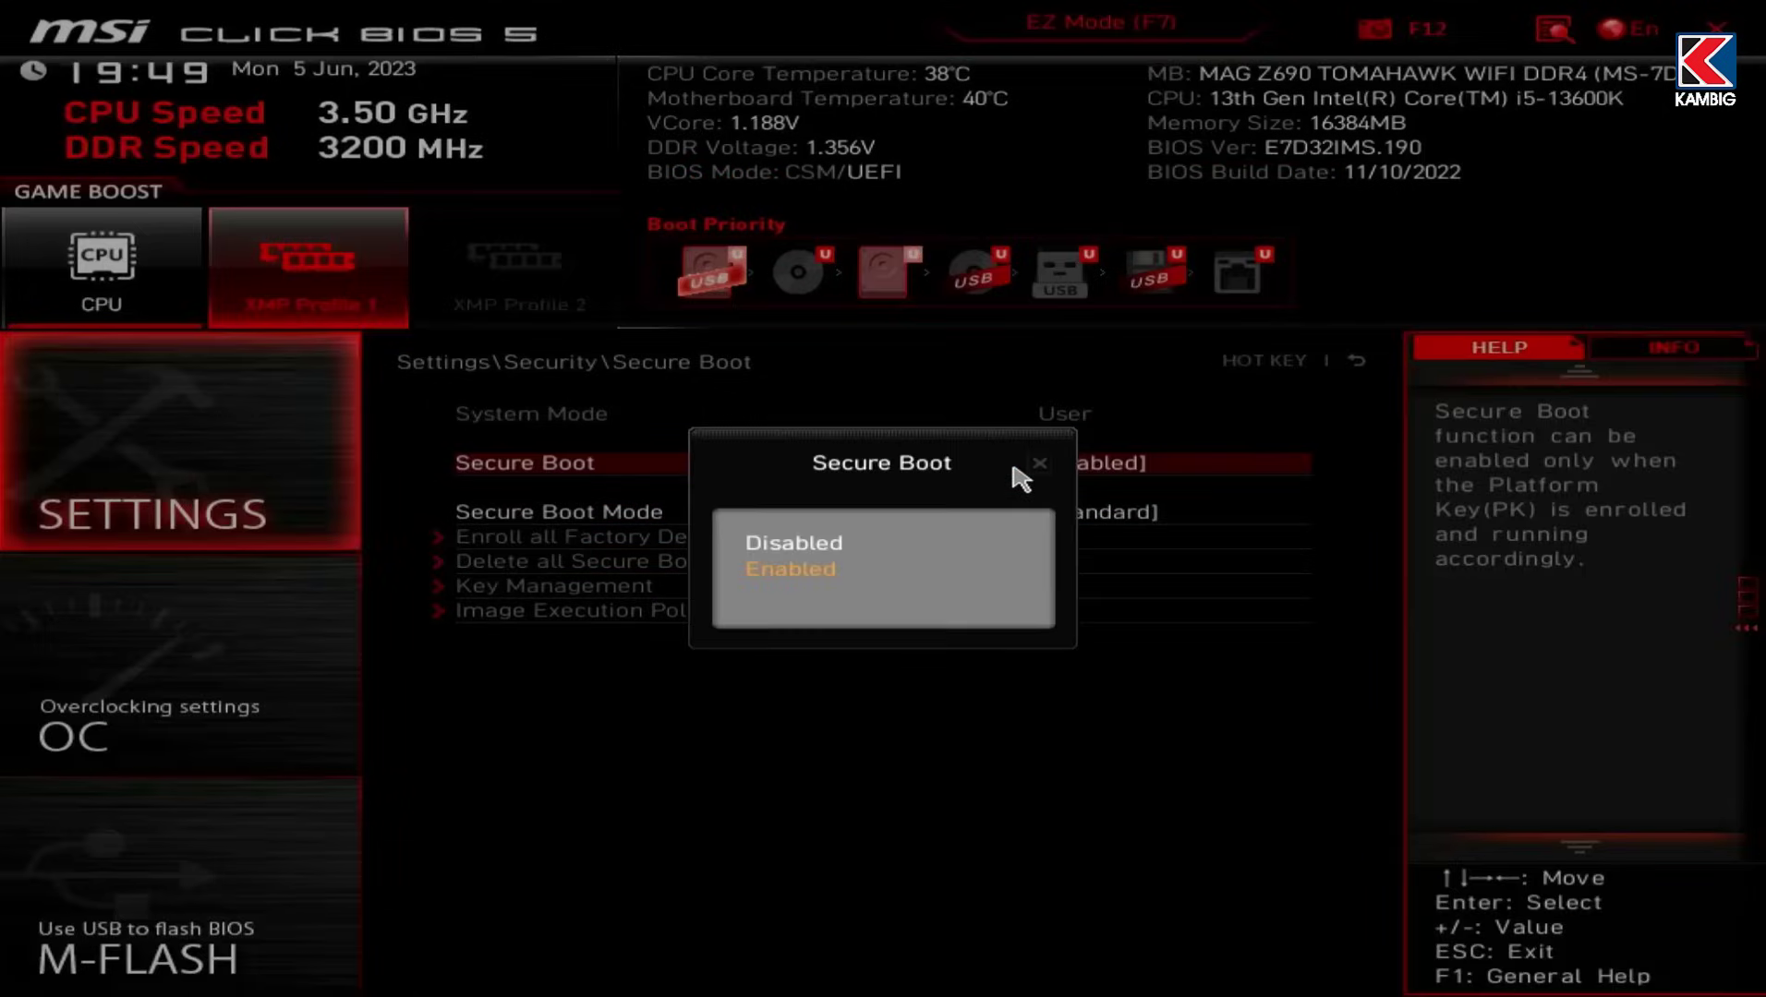
click(880, 546)
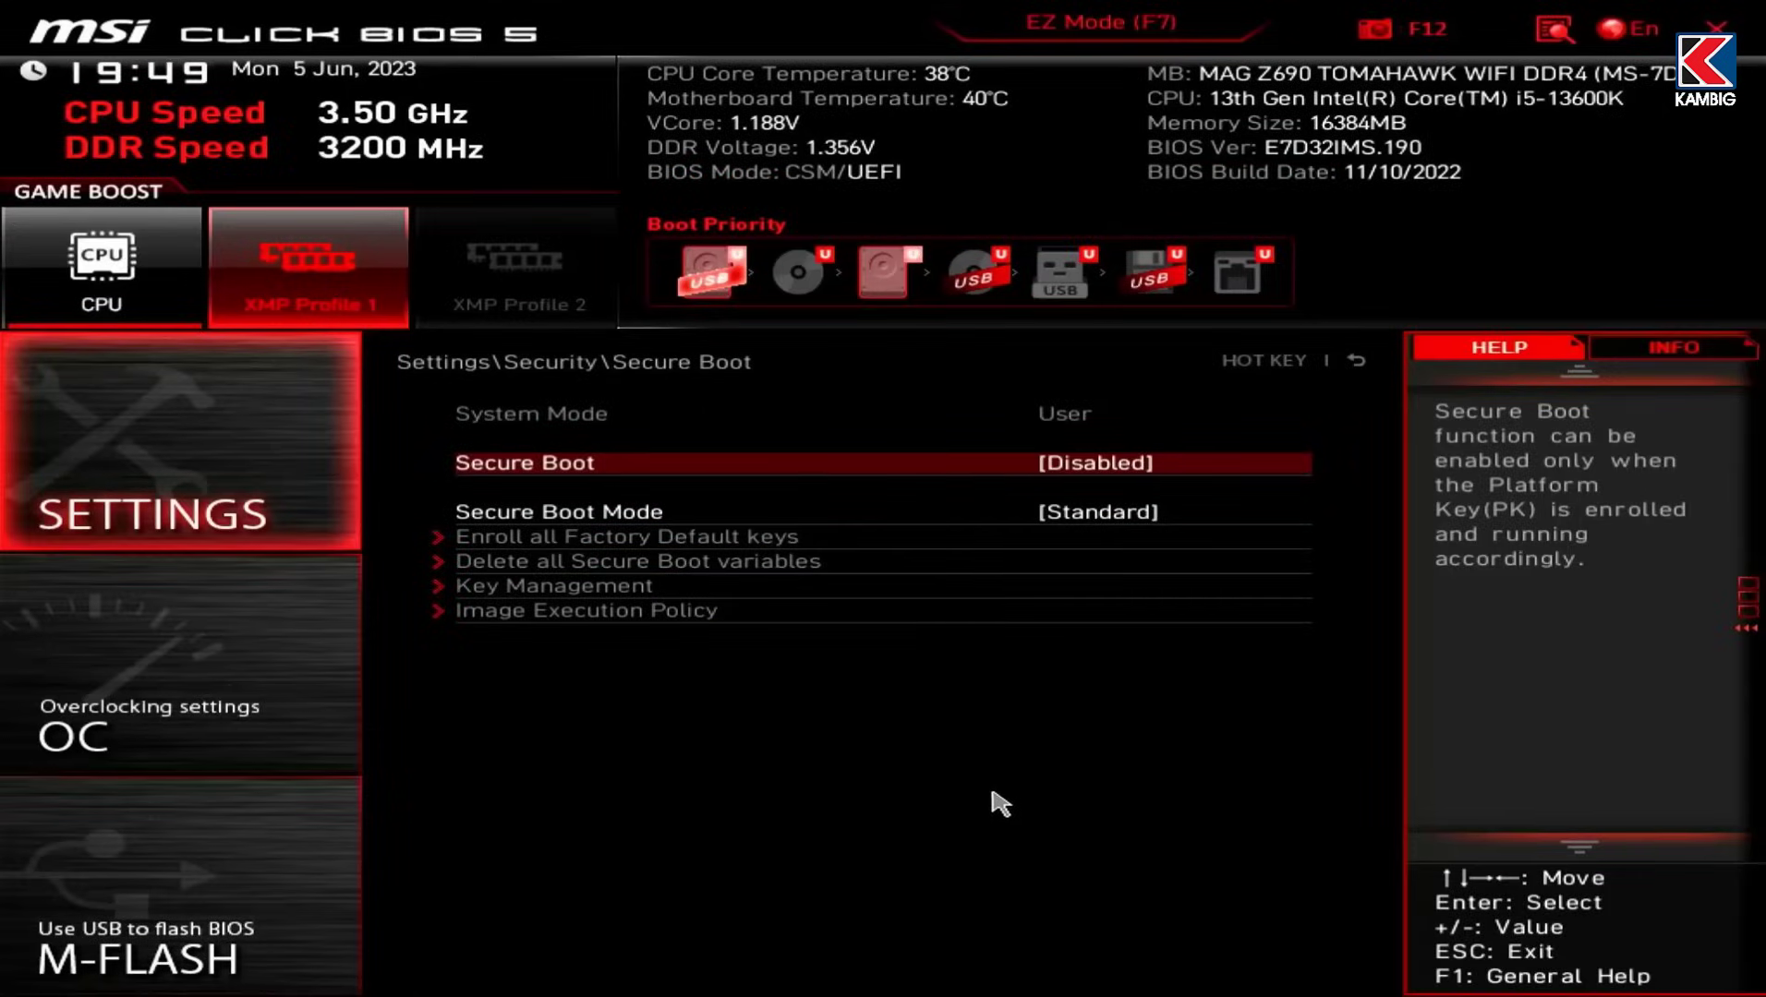
key(F10)
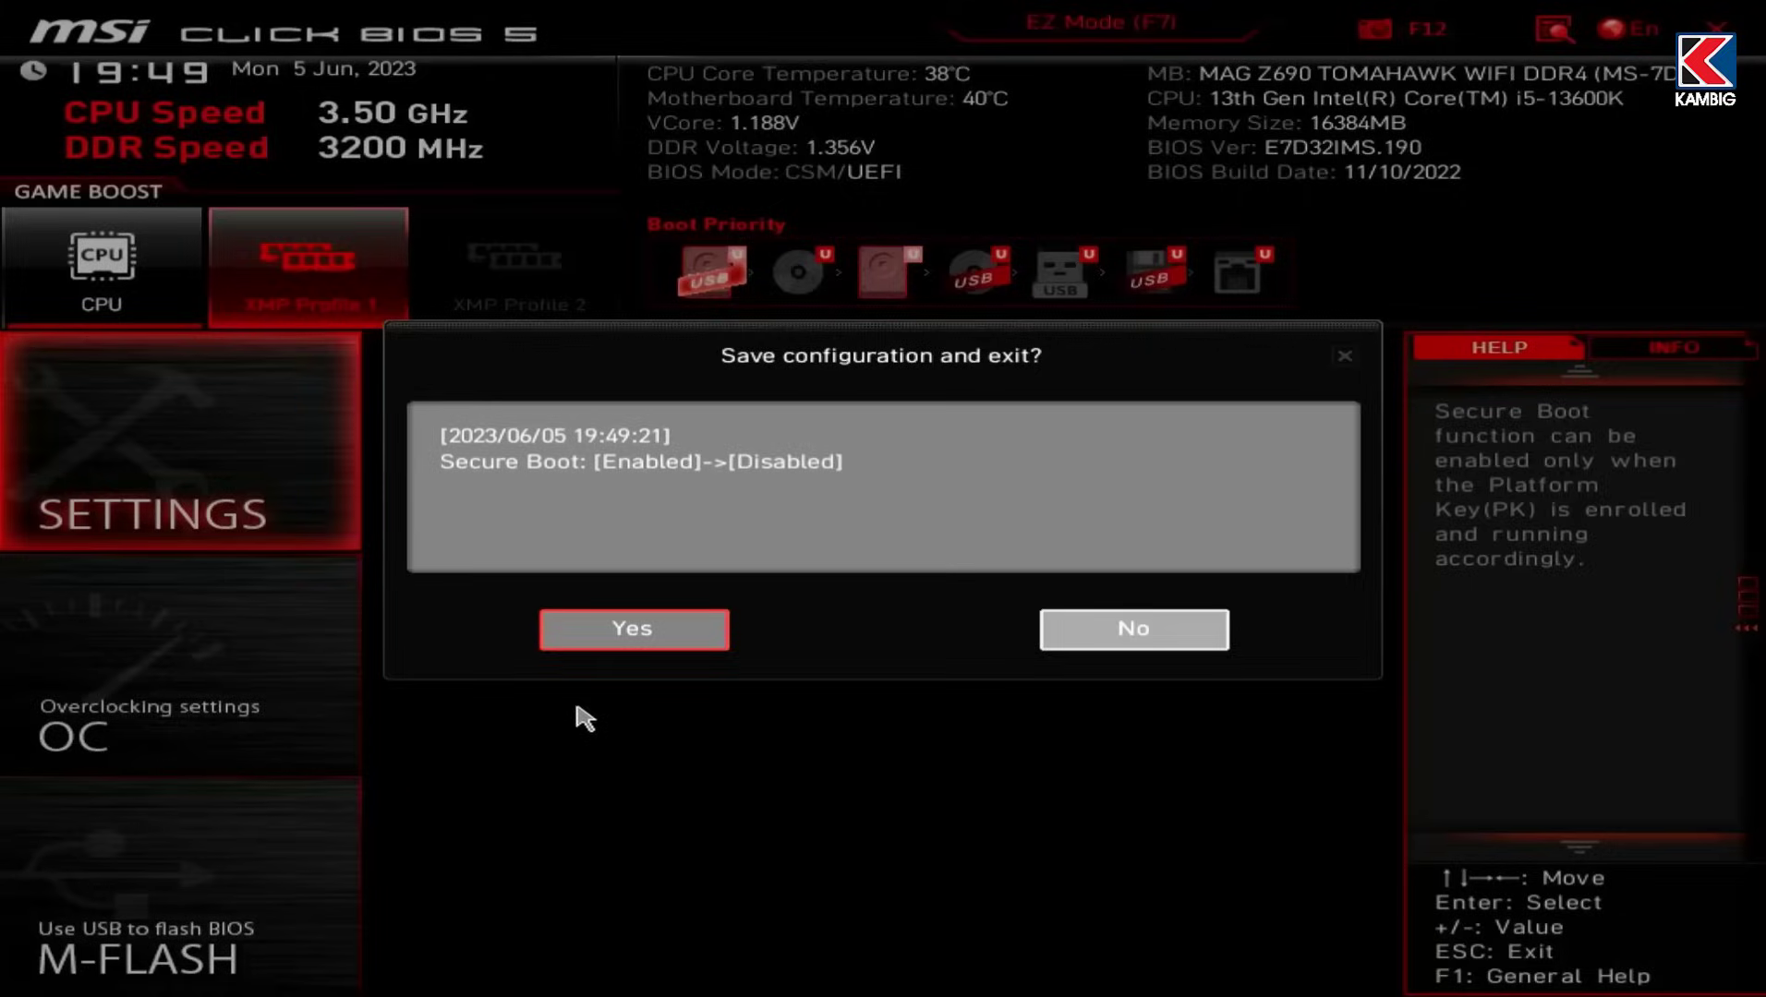
click(632, 637)
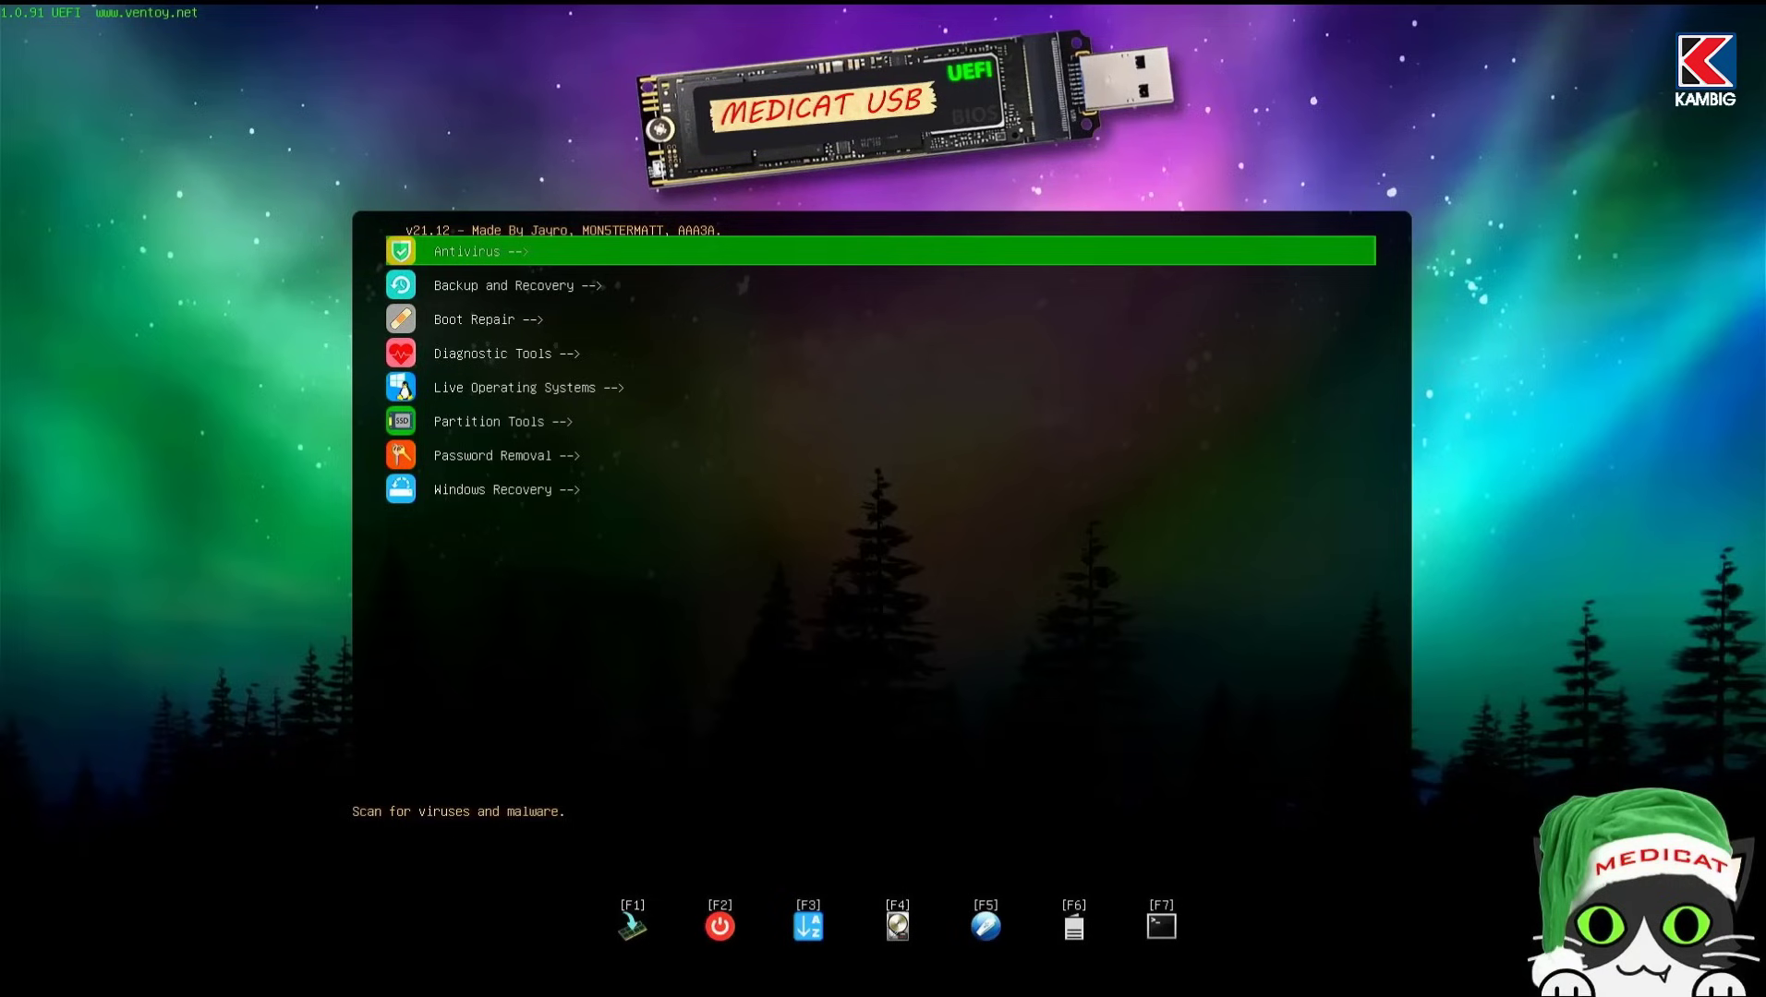
- Look through the Medicat main menu categories from Antivirus to Windows Recovery and return to Antivirus
key(Down)
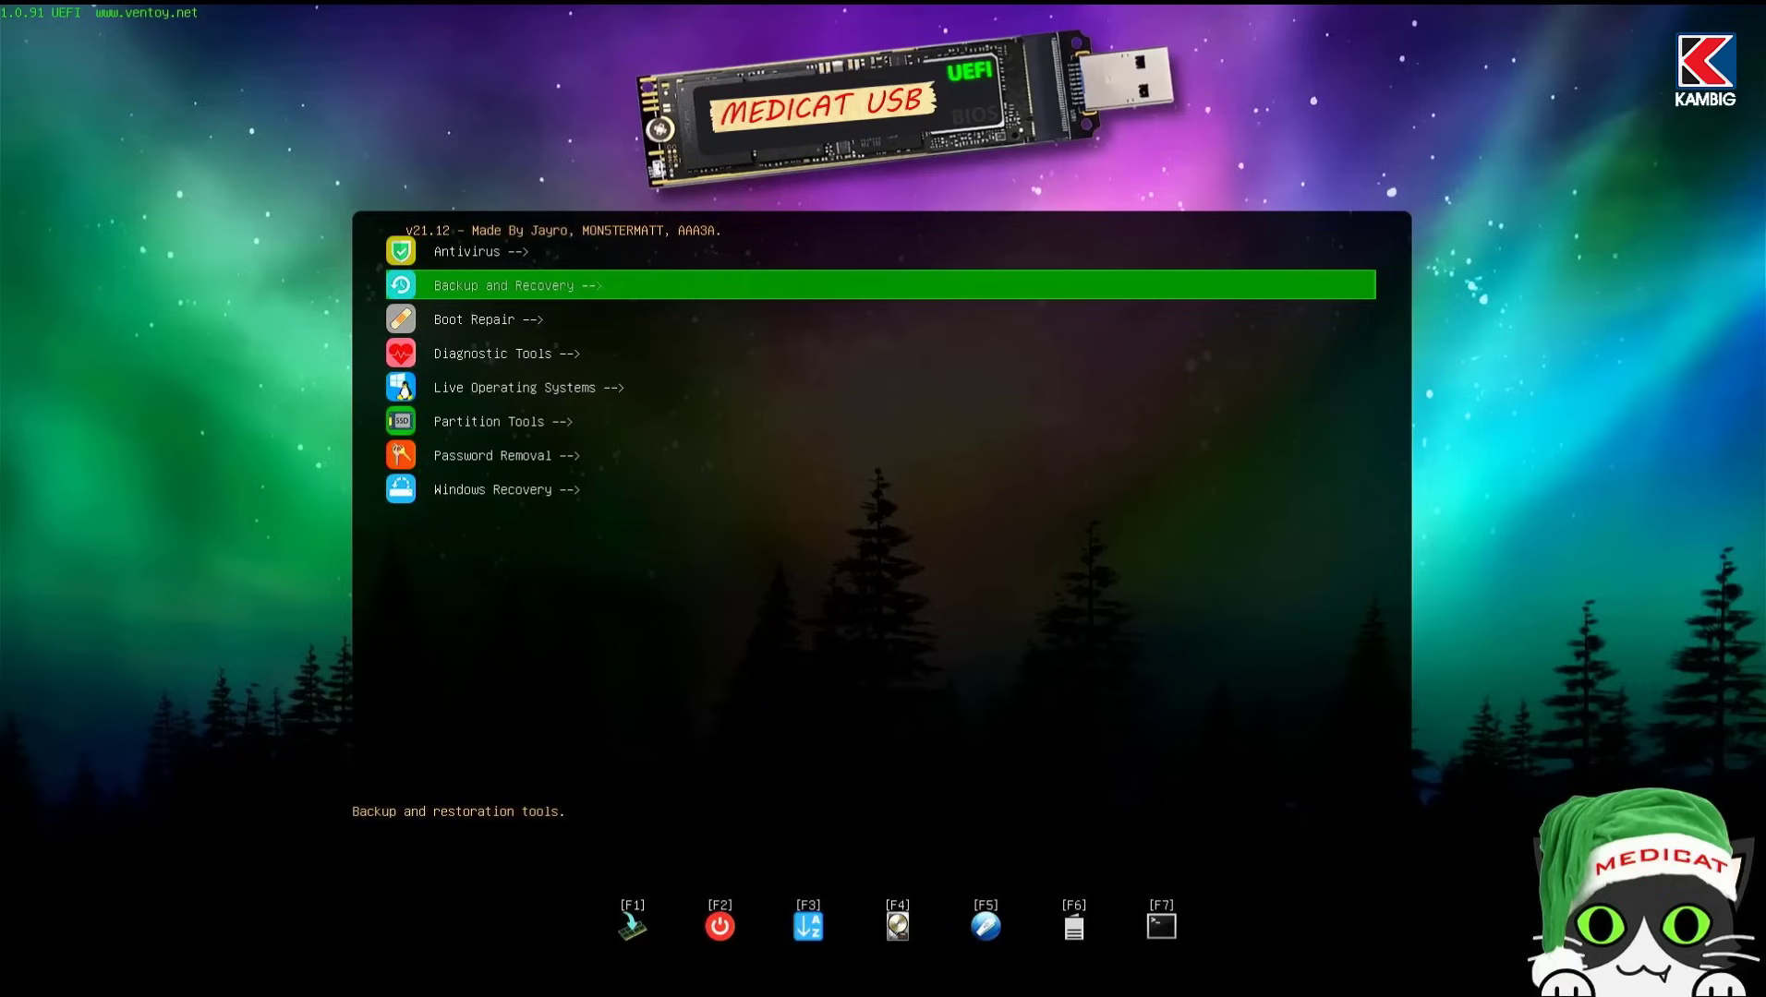
key(Down)
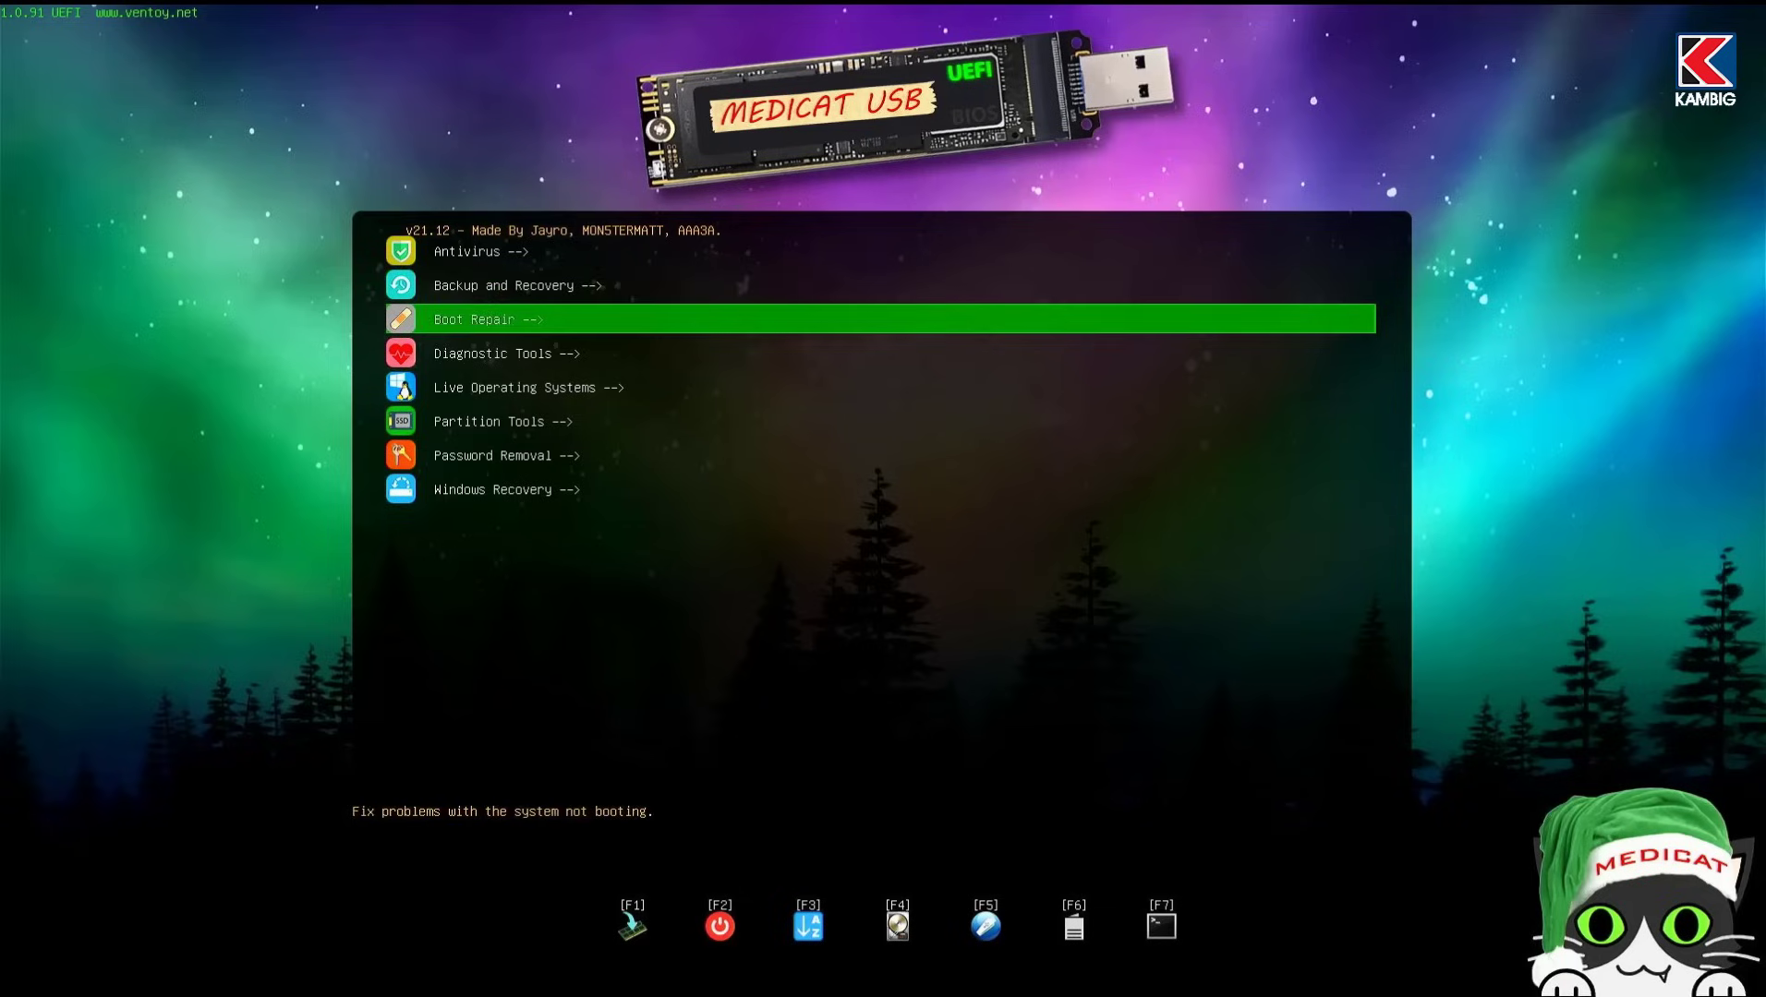
key(Down)
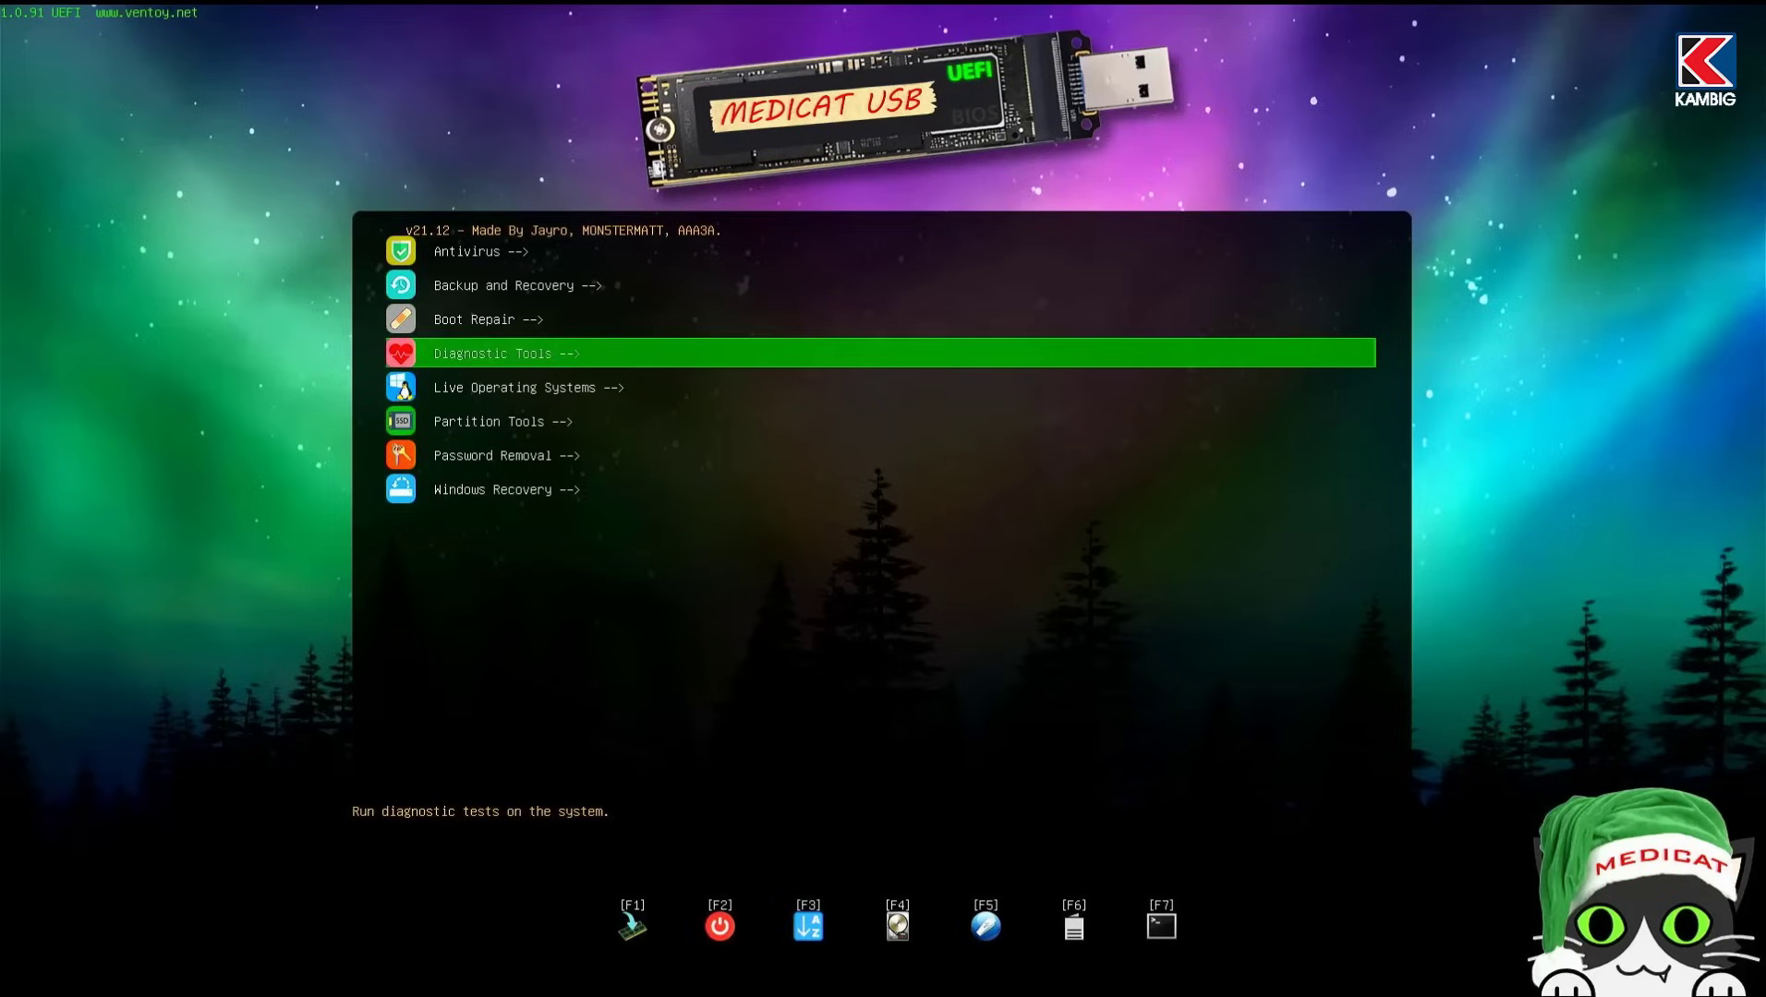
key(Down)
key(Down)
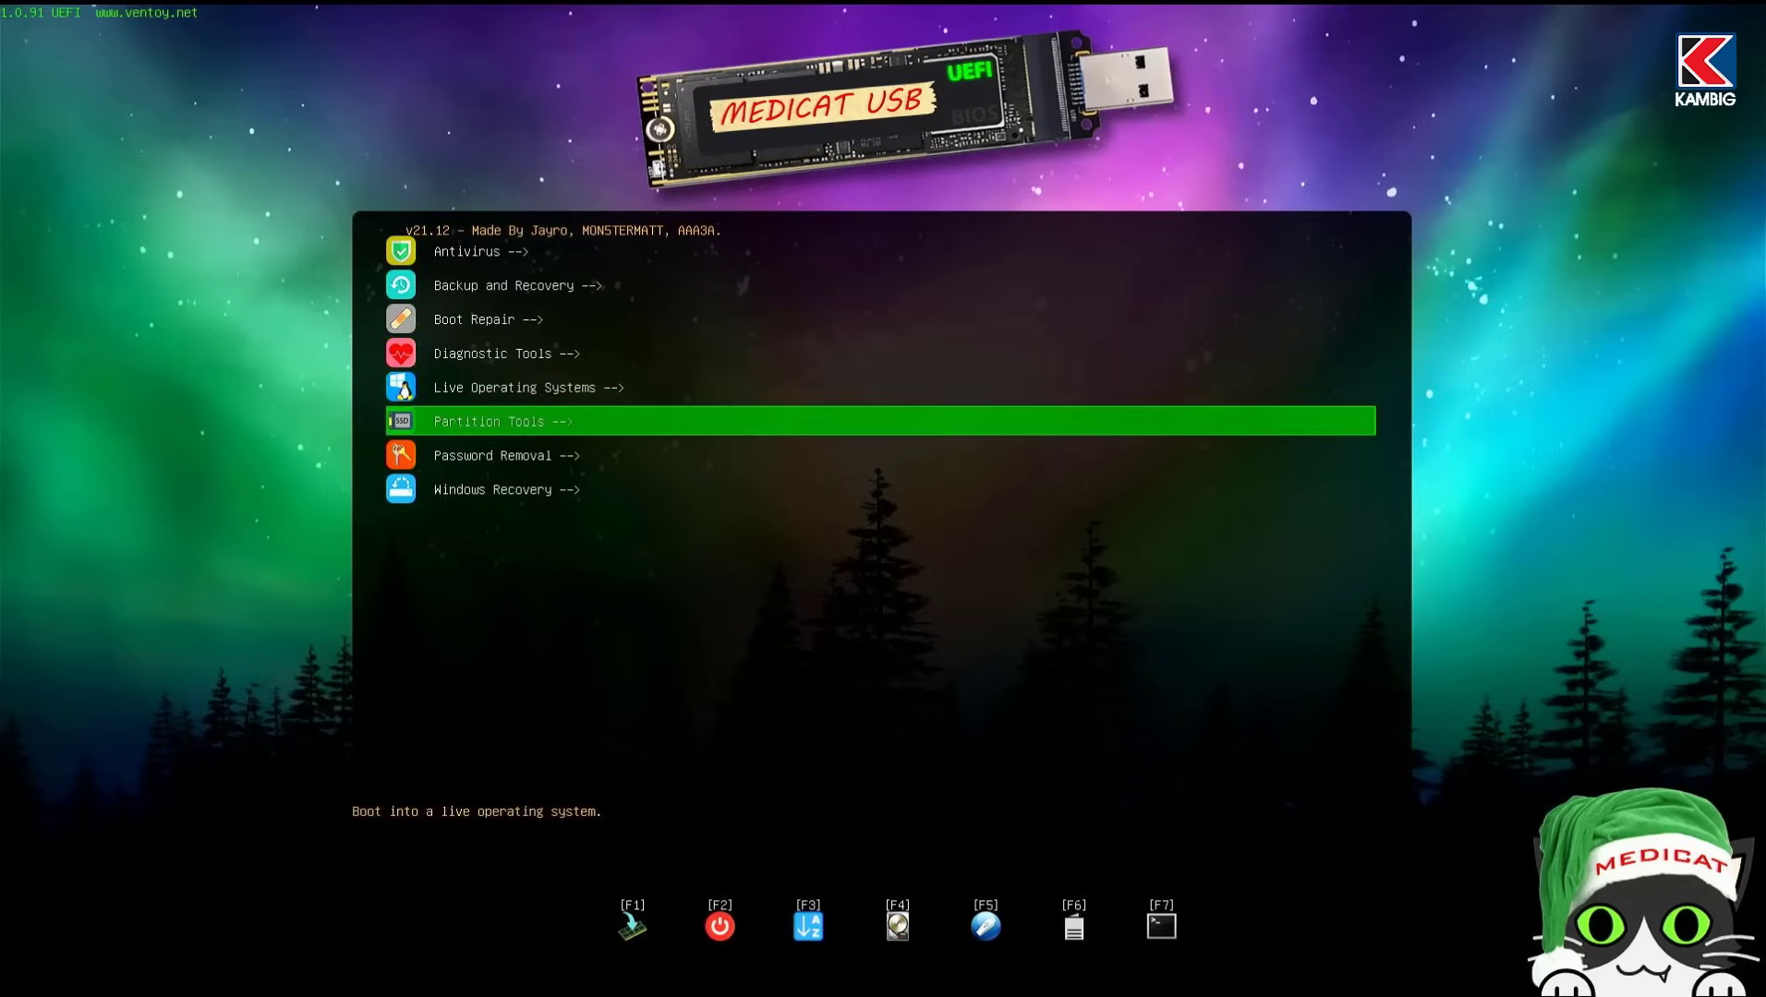
key(Down)
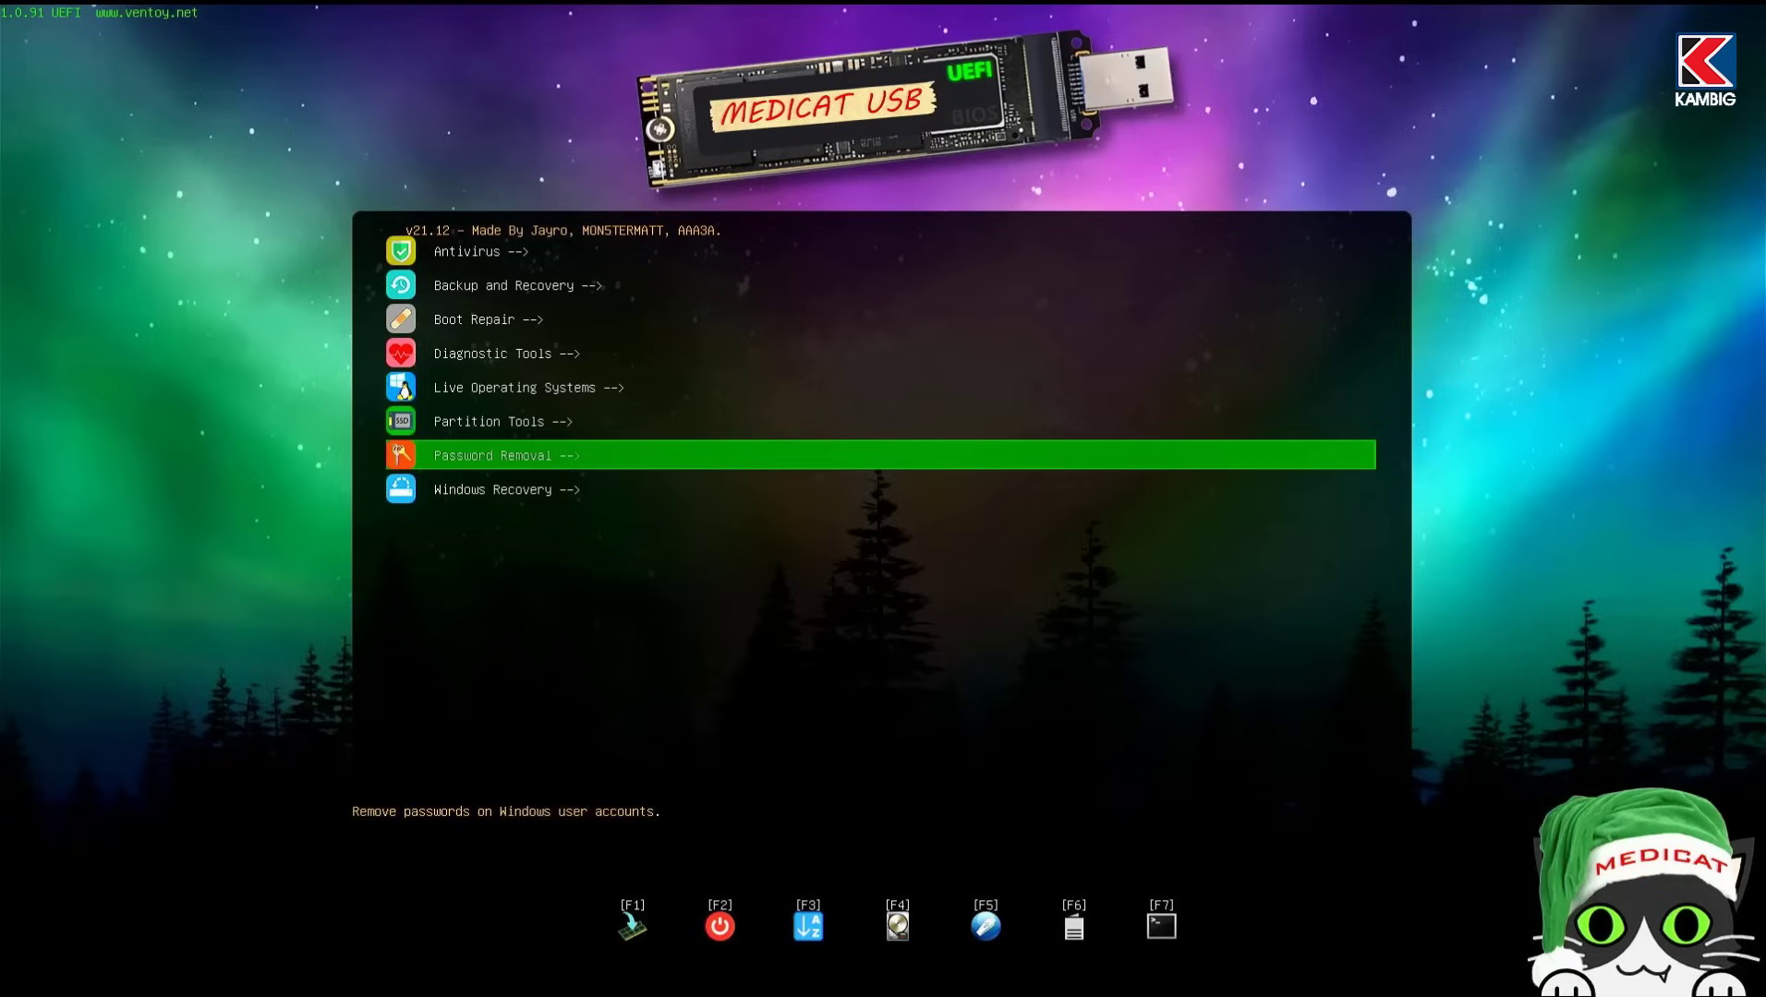
key(Down)
key(Up)
key(Up)
key(Up)
key(Up)
key(Up)
key(Up)
key(Up)
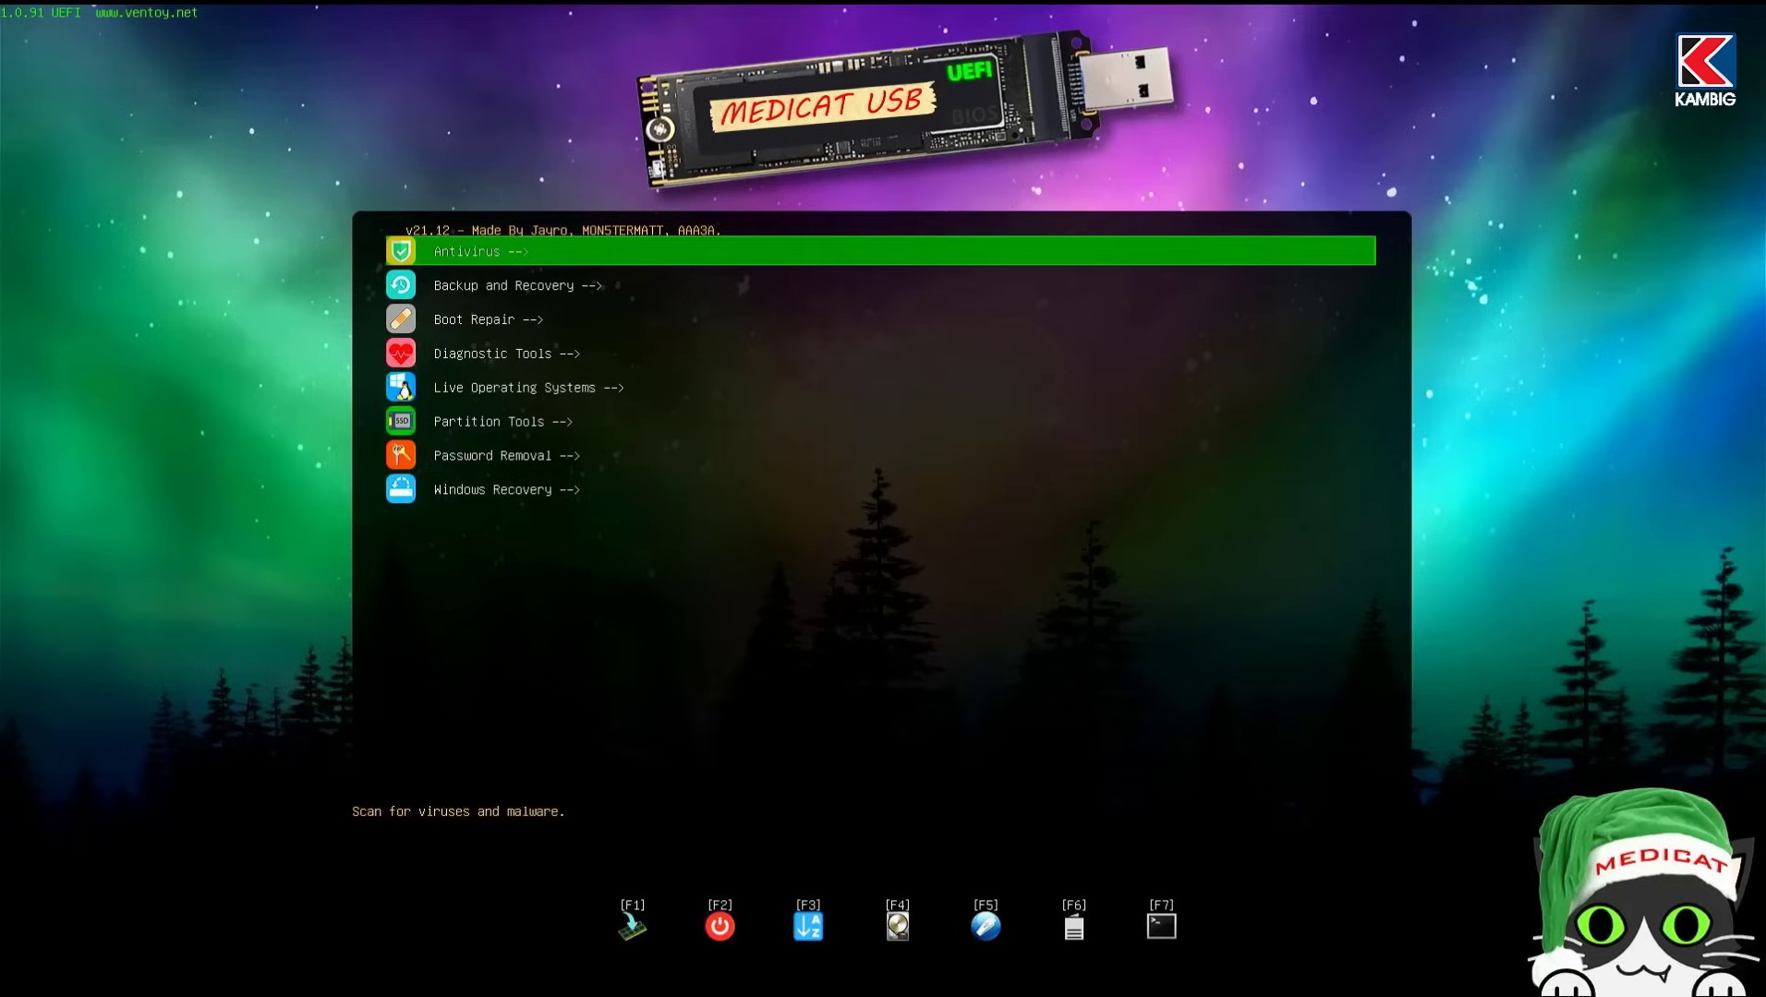
- Boot Malwarebytes Bootable from the Malwarebytes folder of the Antivirus category
key(Return)
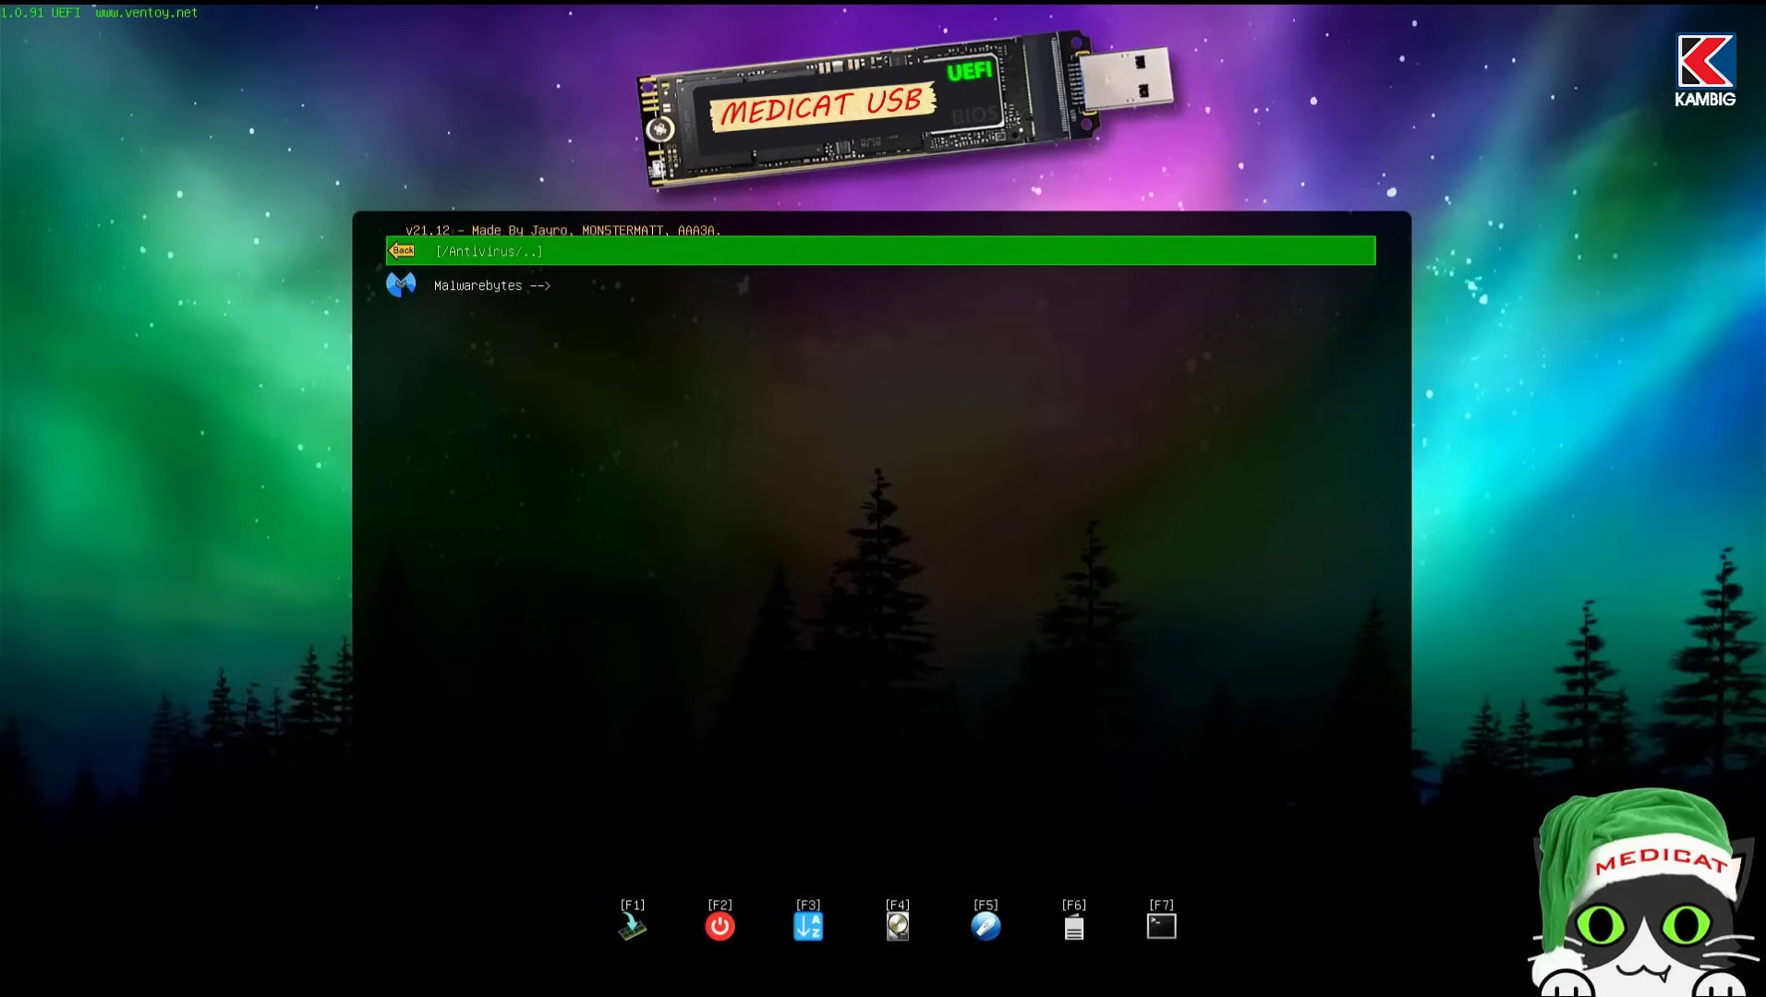
key(Return)
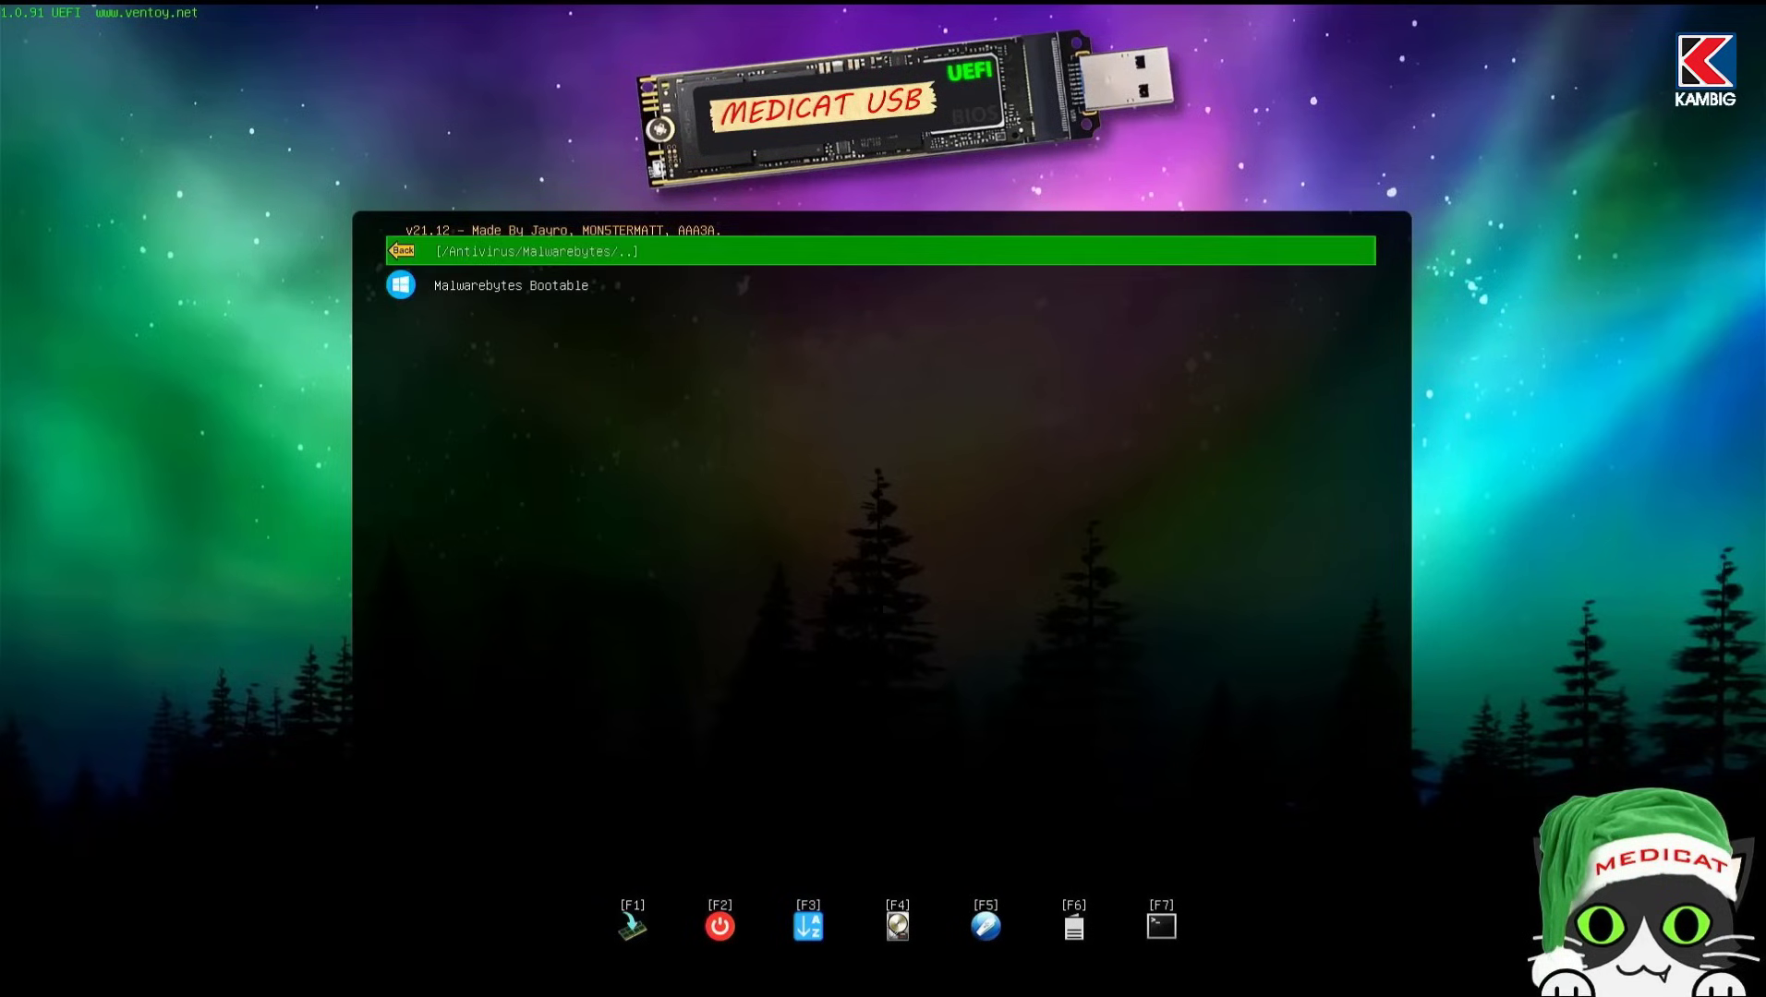
key(Down)
key(Return)
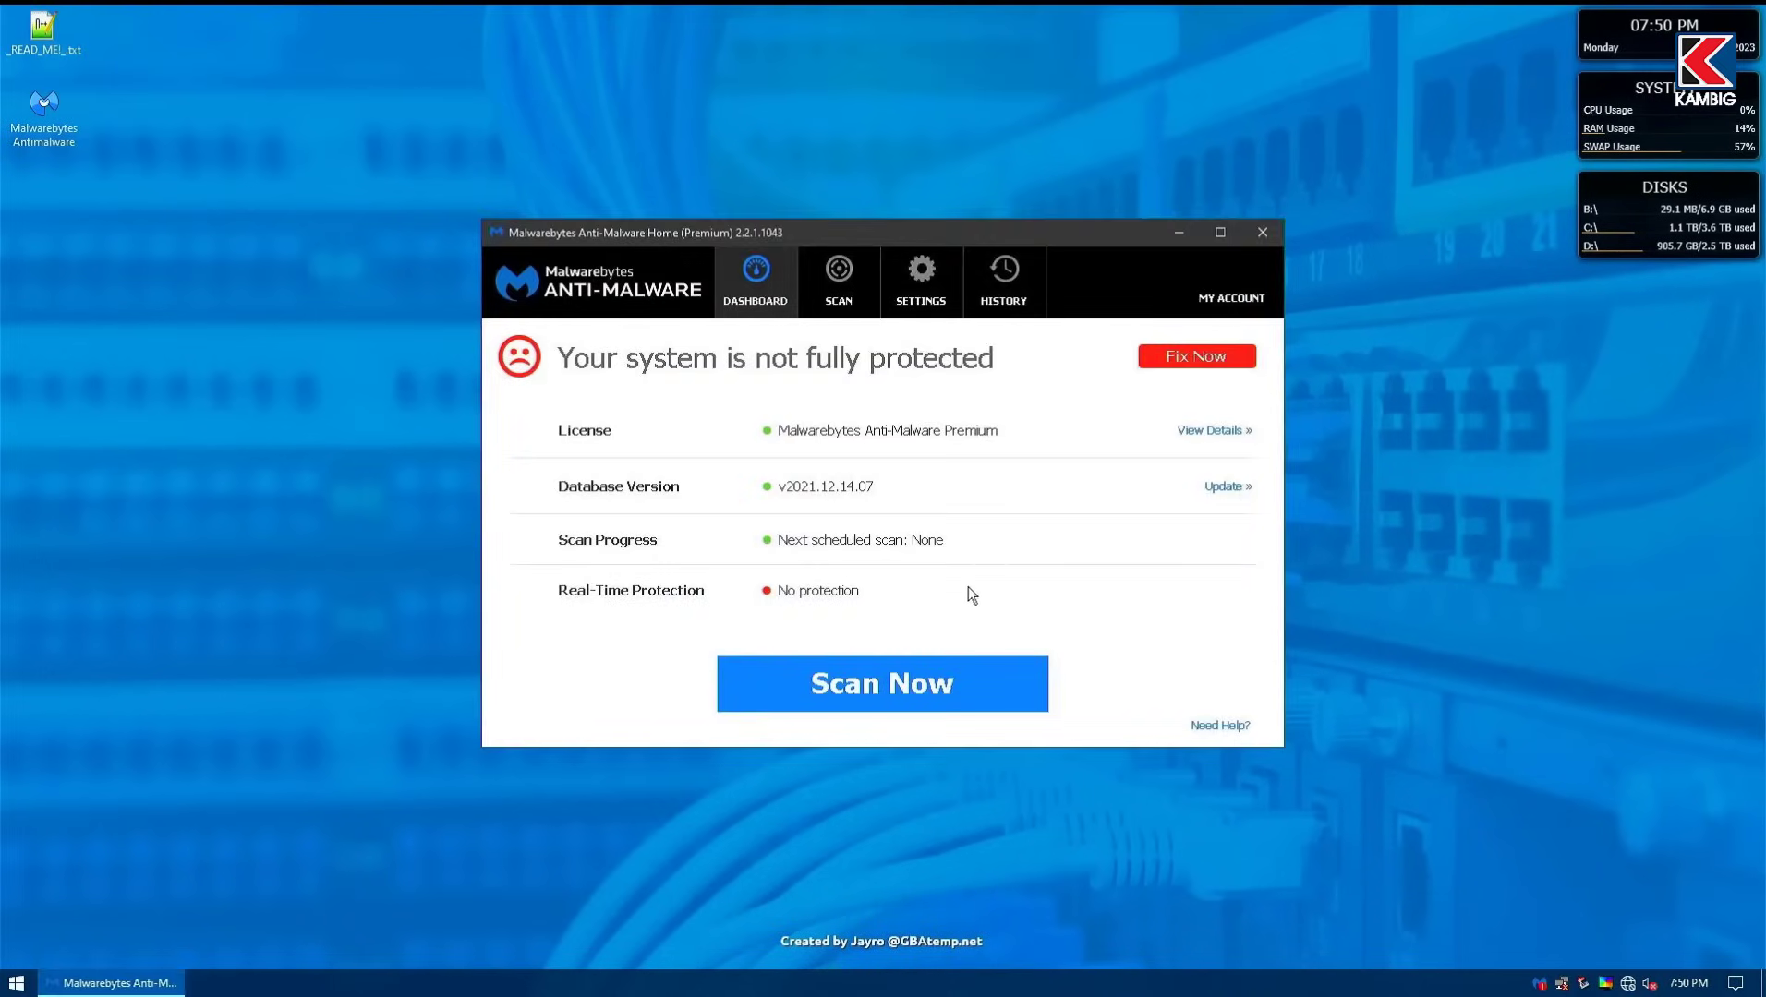
- Run a Malwarebytes scan, review the threat list, and remove all the selected threats
click(910, 682)
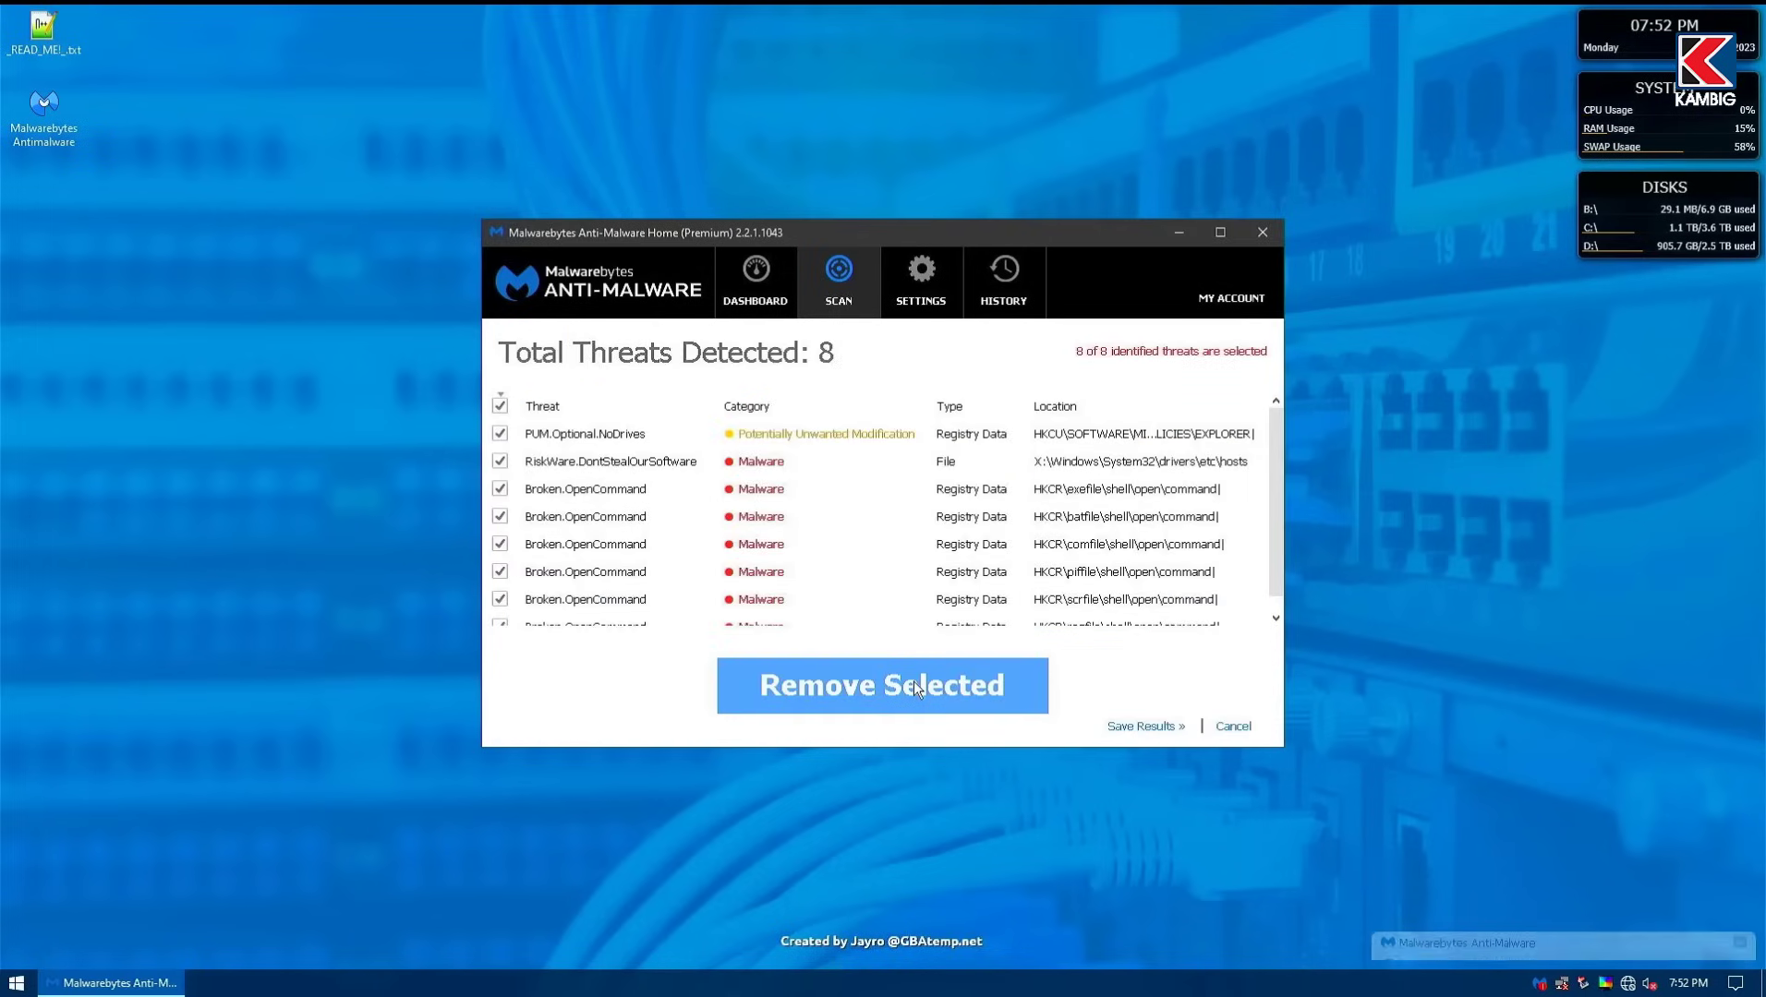
scroll(633, 508, down, 1)
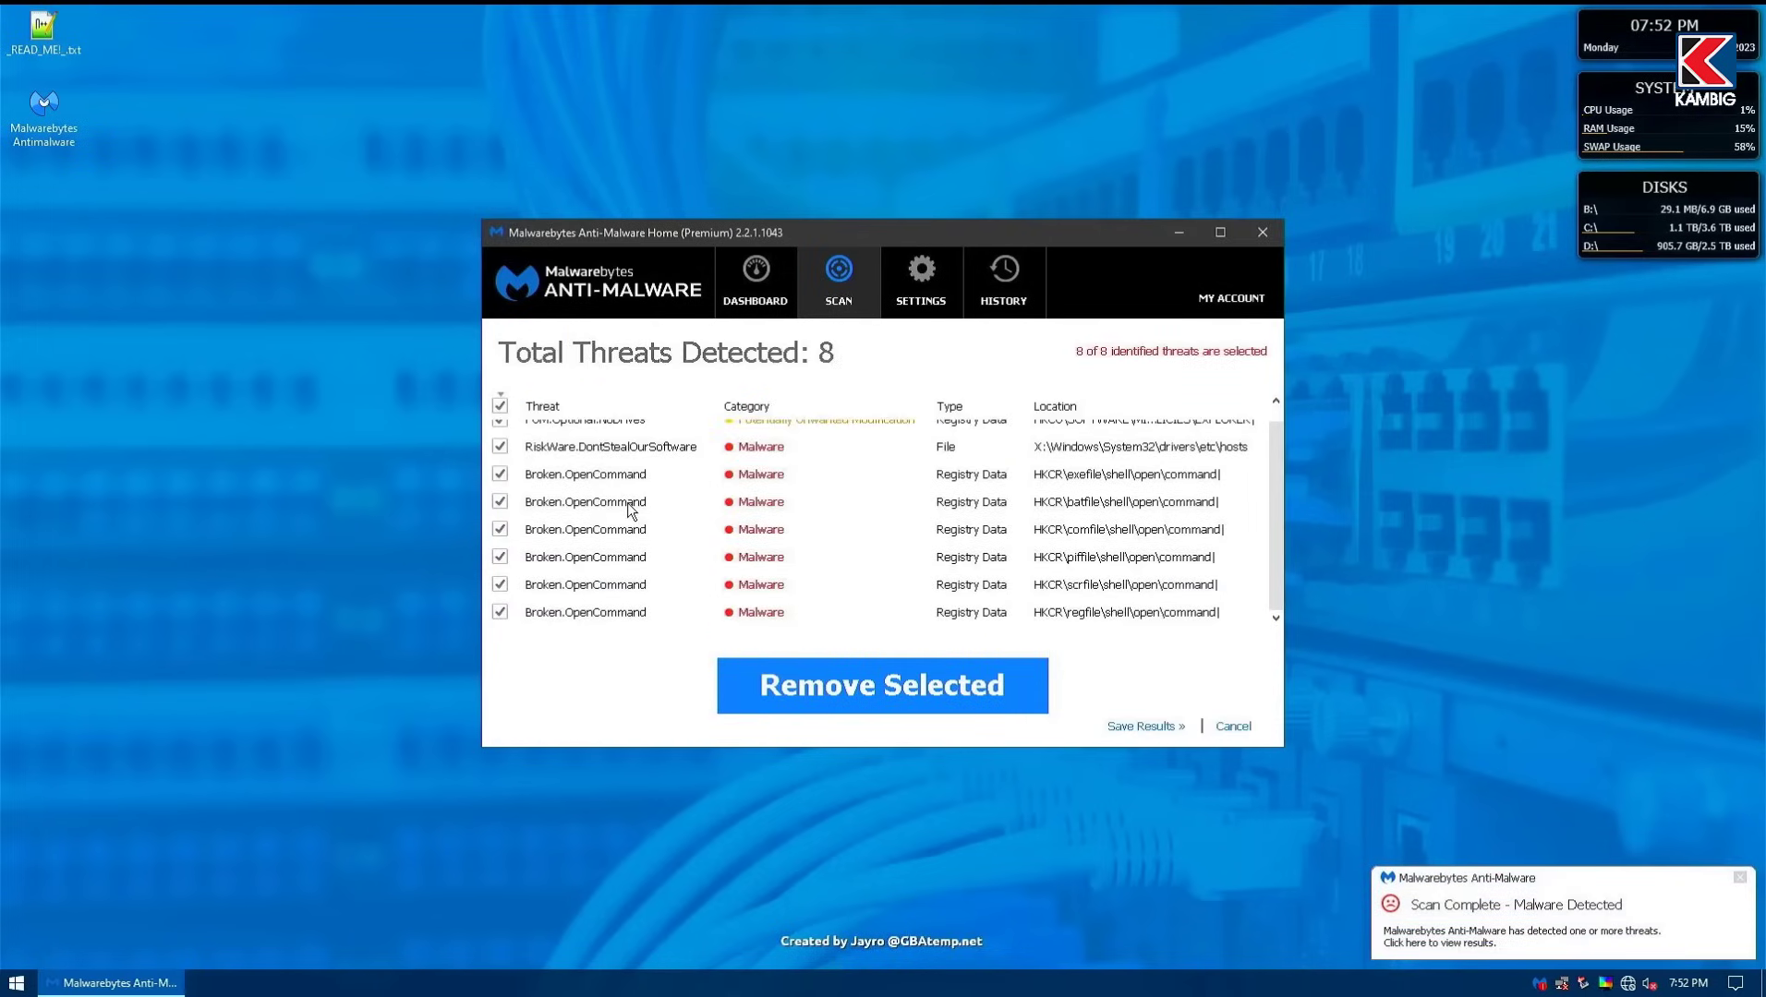
scroll(630, 514, up, 1)
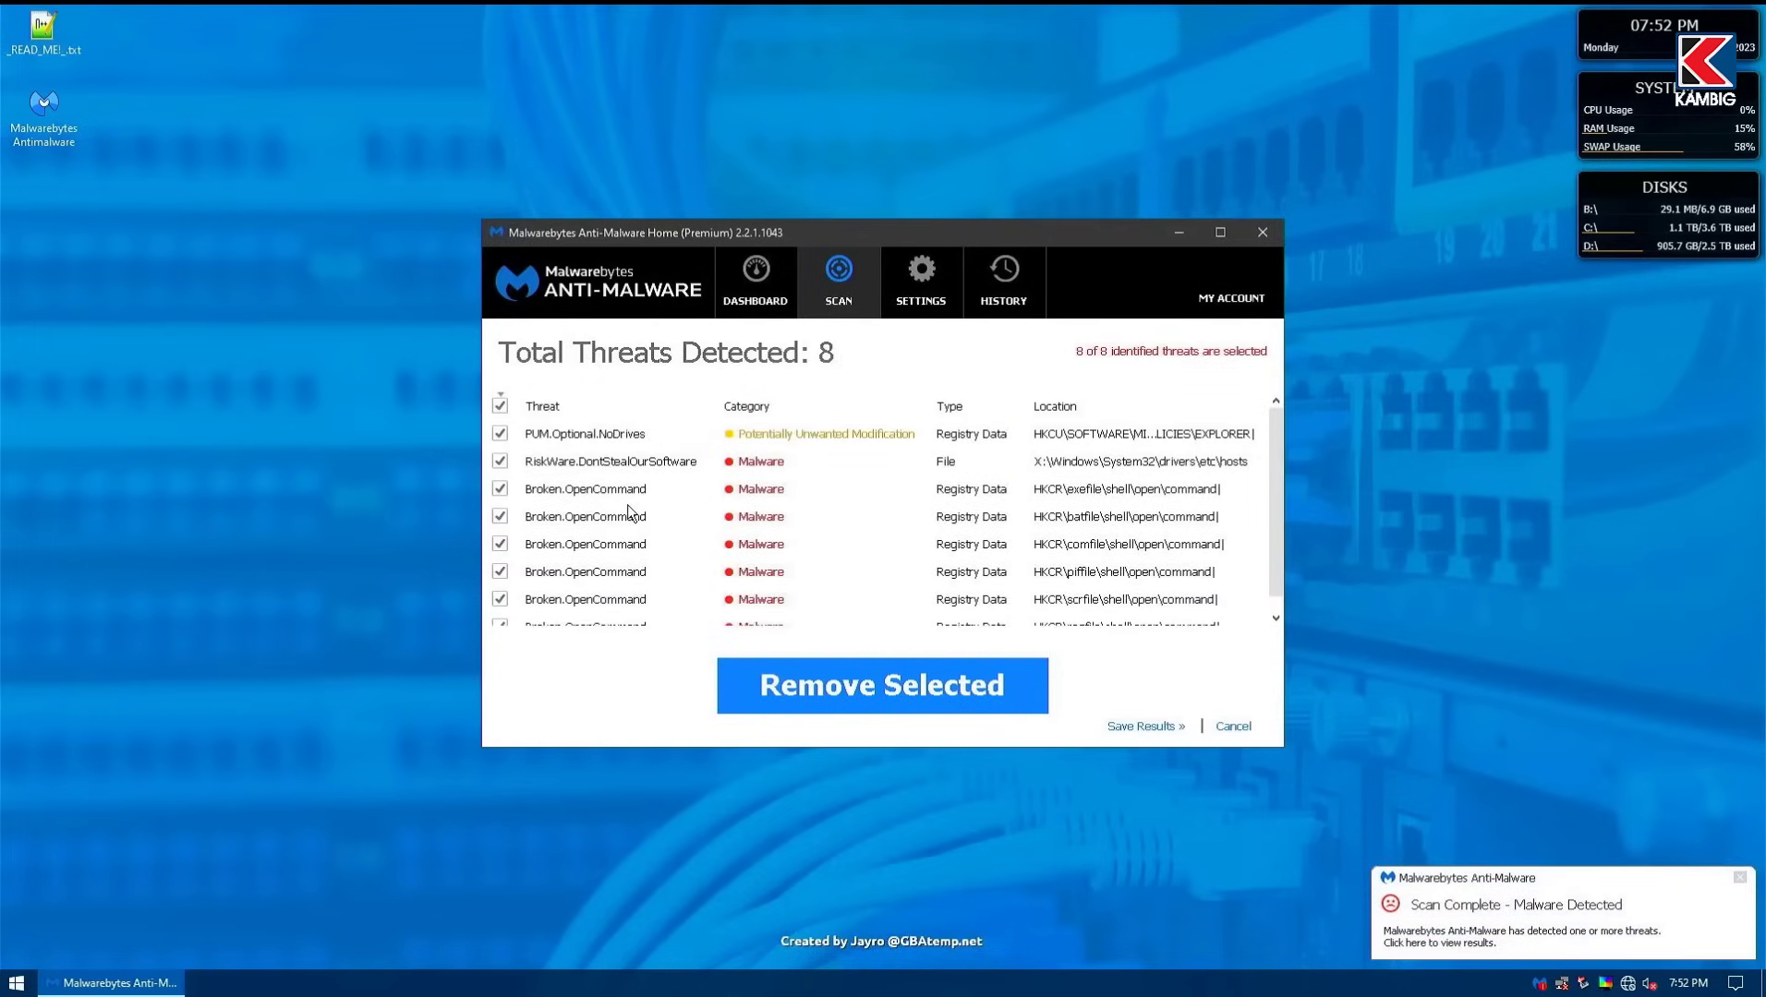
click(835, 700)
click(991, 527)
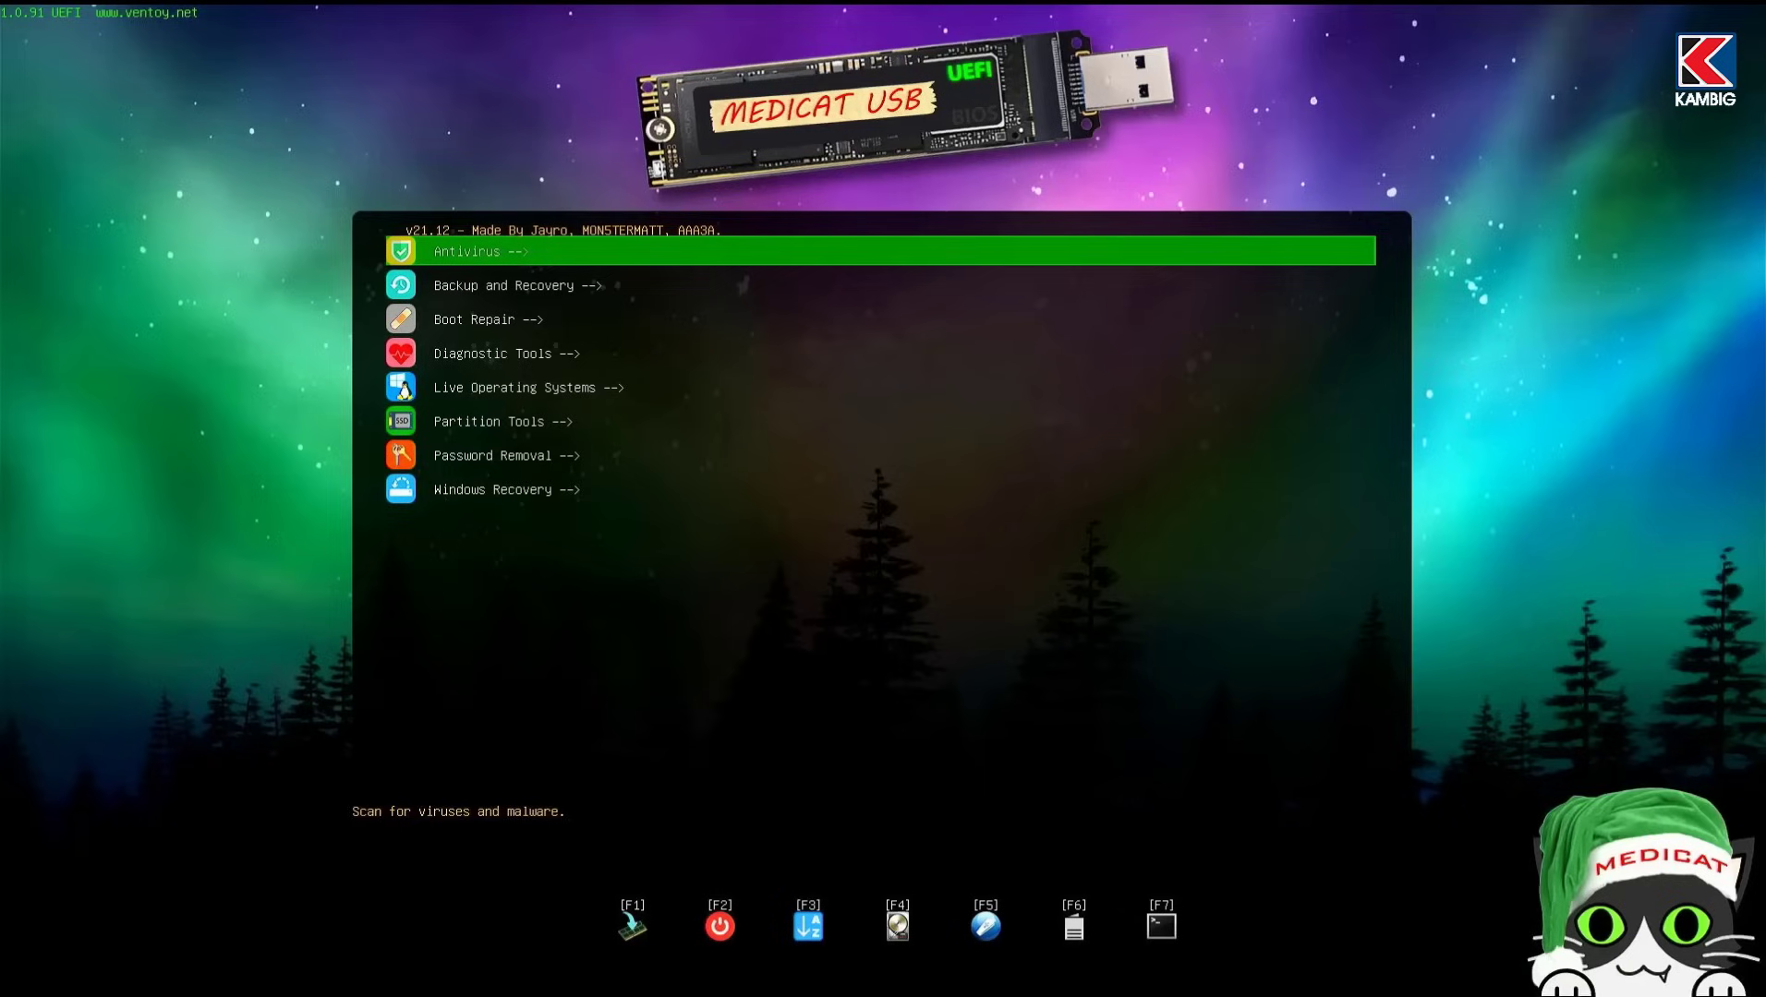
- Examine the Backup and Recovery tools from Acronis Cyber Backup to Symantec Ghost, then return to the main menu
key(Down)
key(Return)
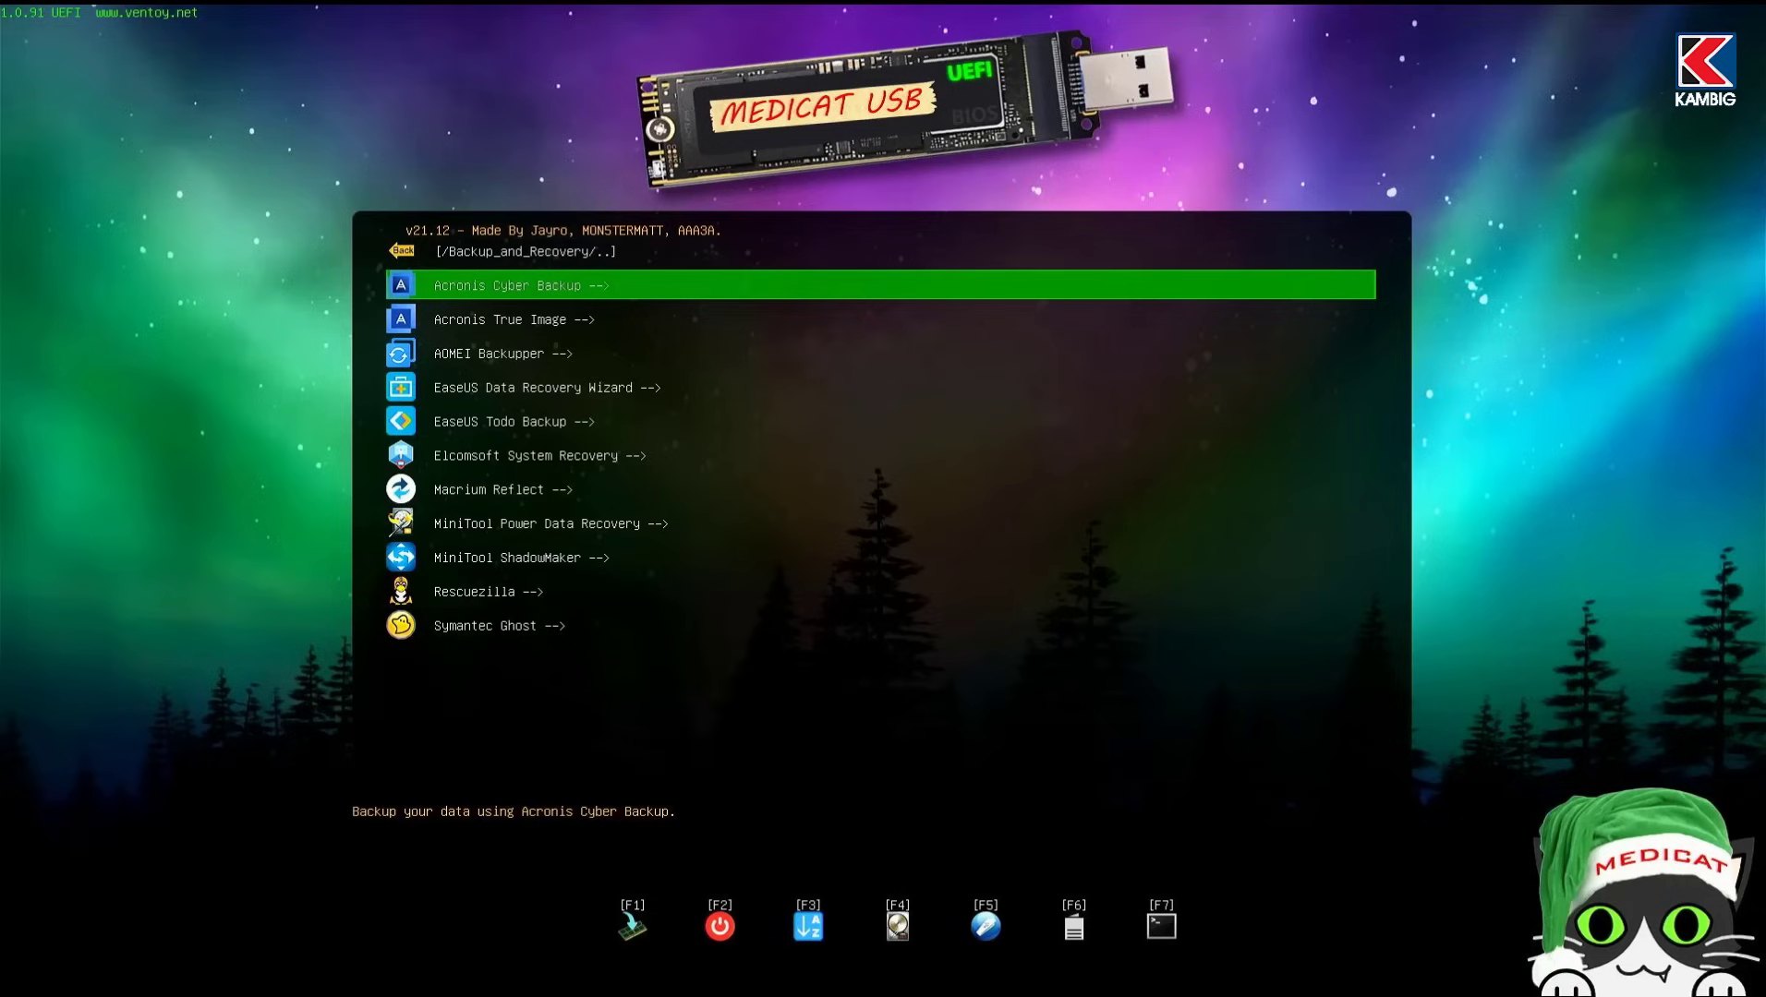
key(Down)
key(Down)
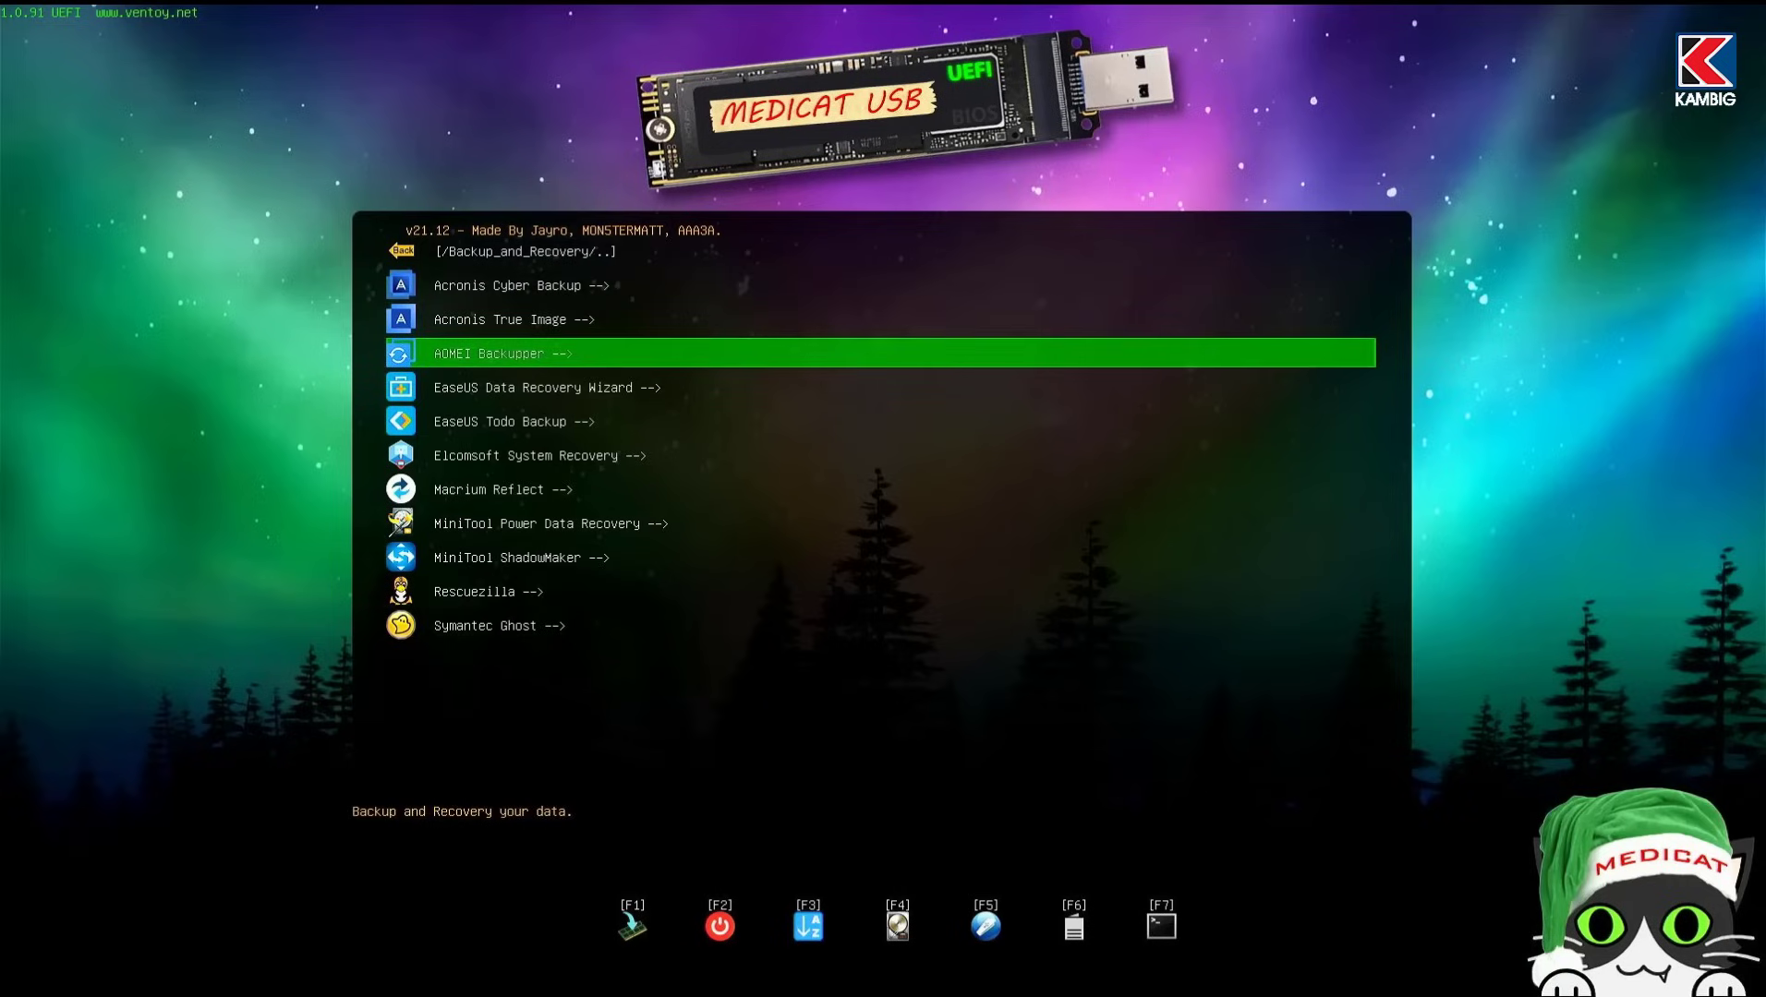
key(Down)
key(Down)
key(Down)
key(Down)
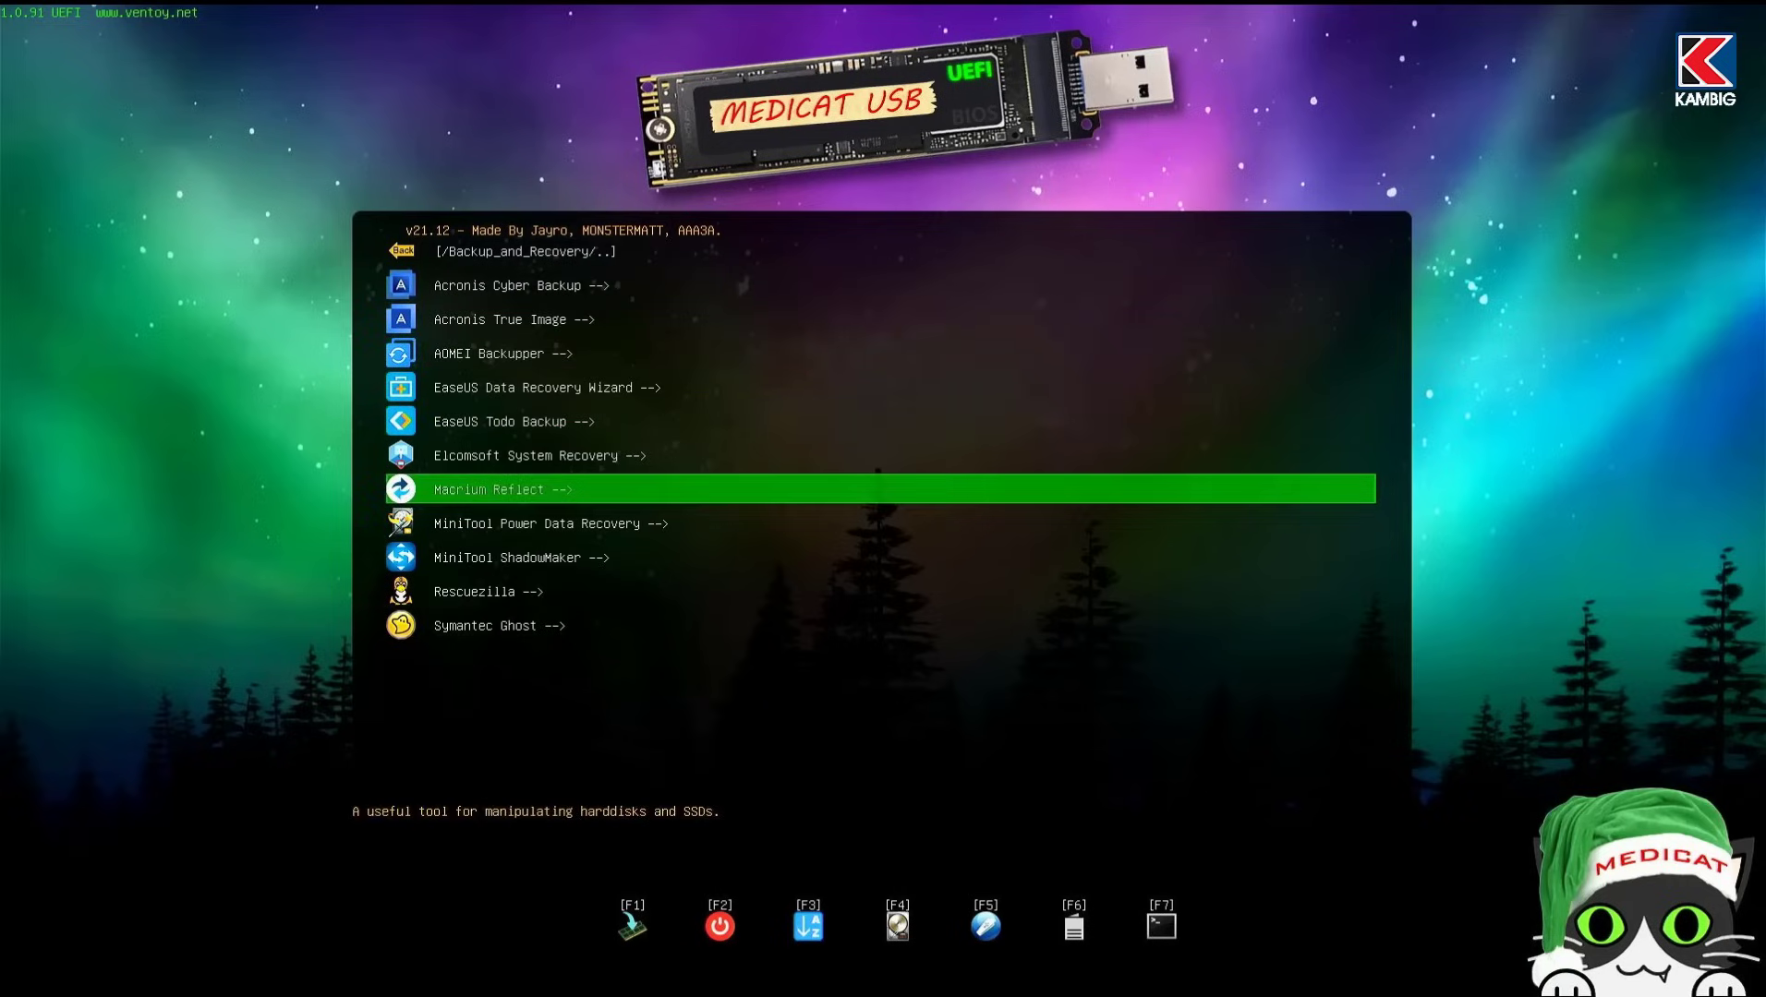
key(Down)
key(Down)
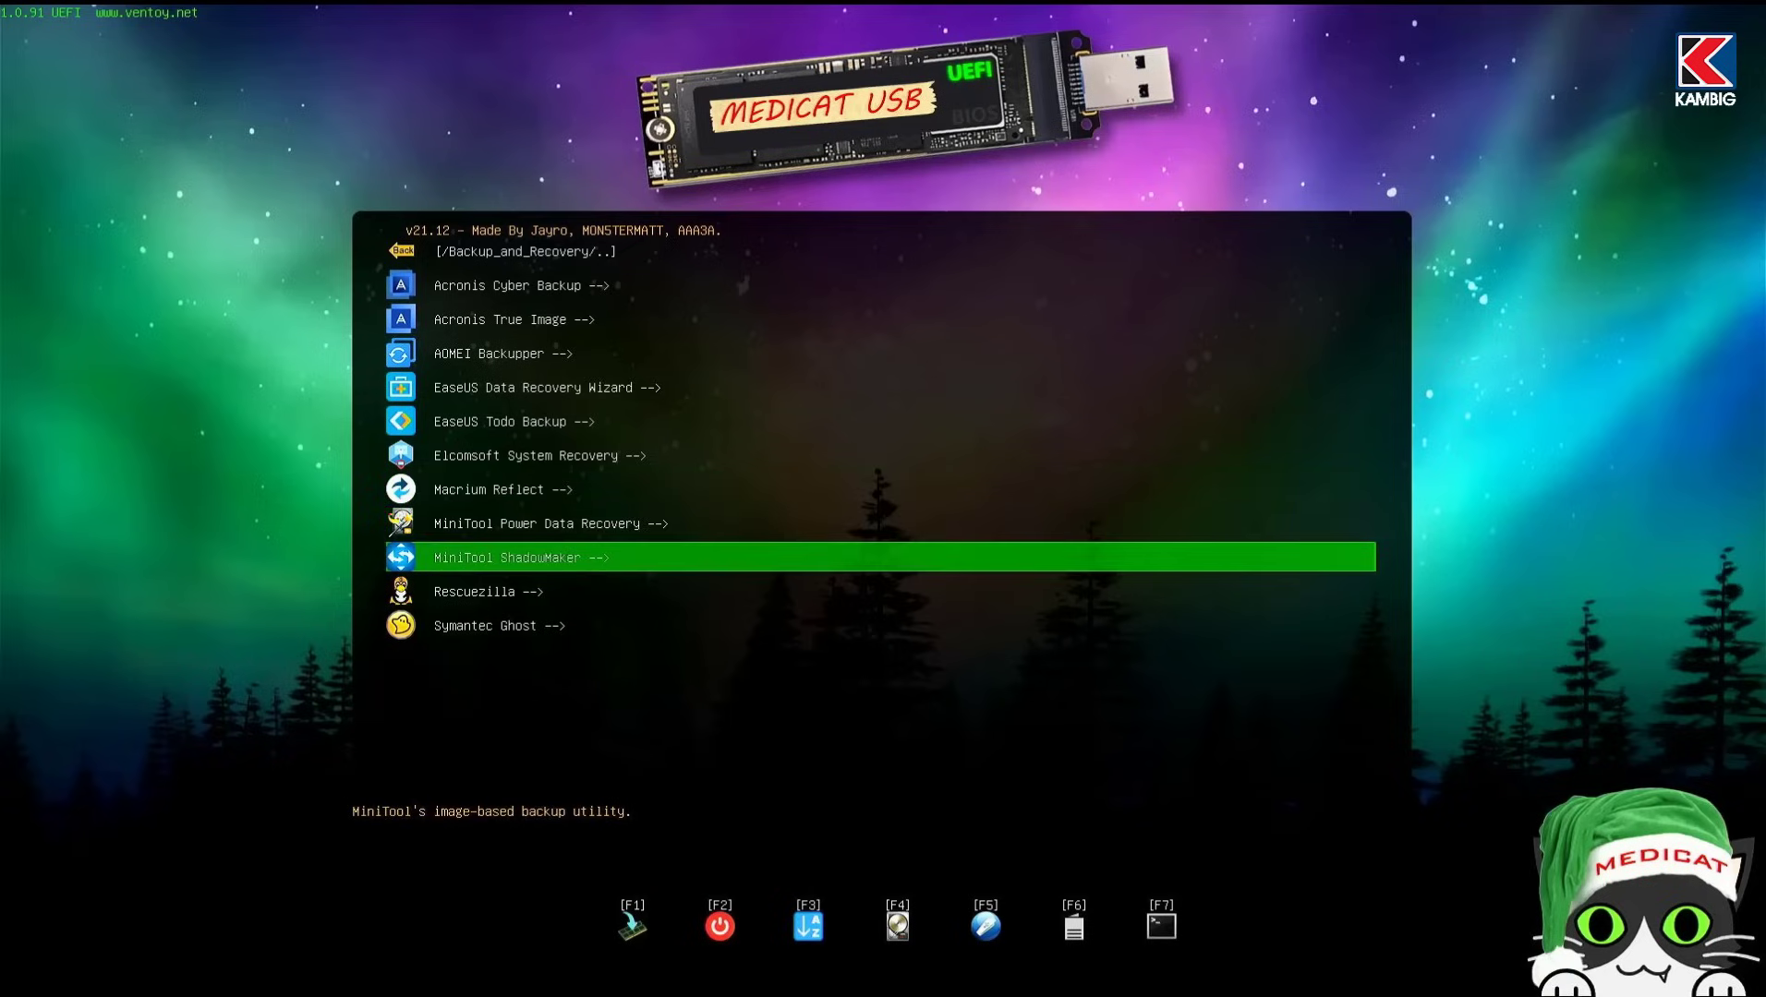
key(Down)
key(Down)
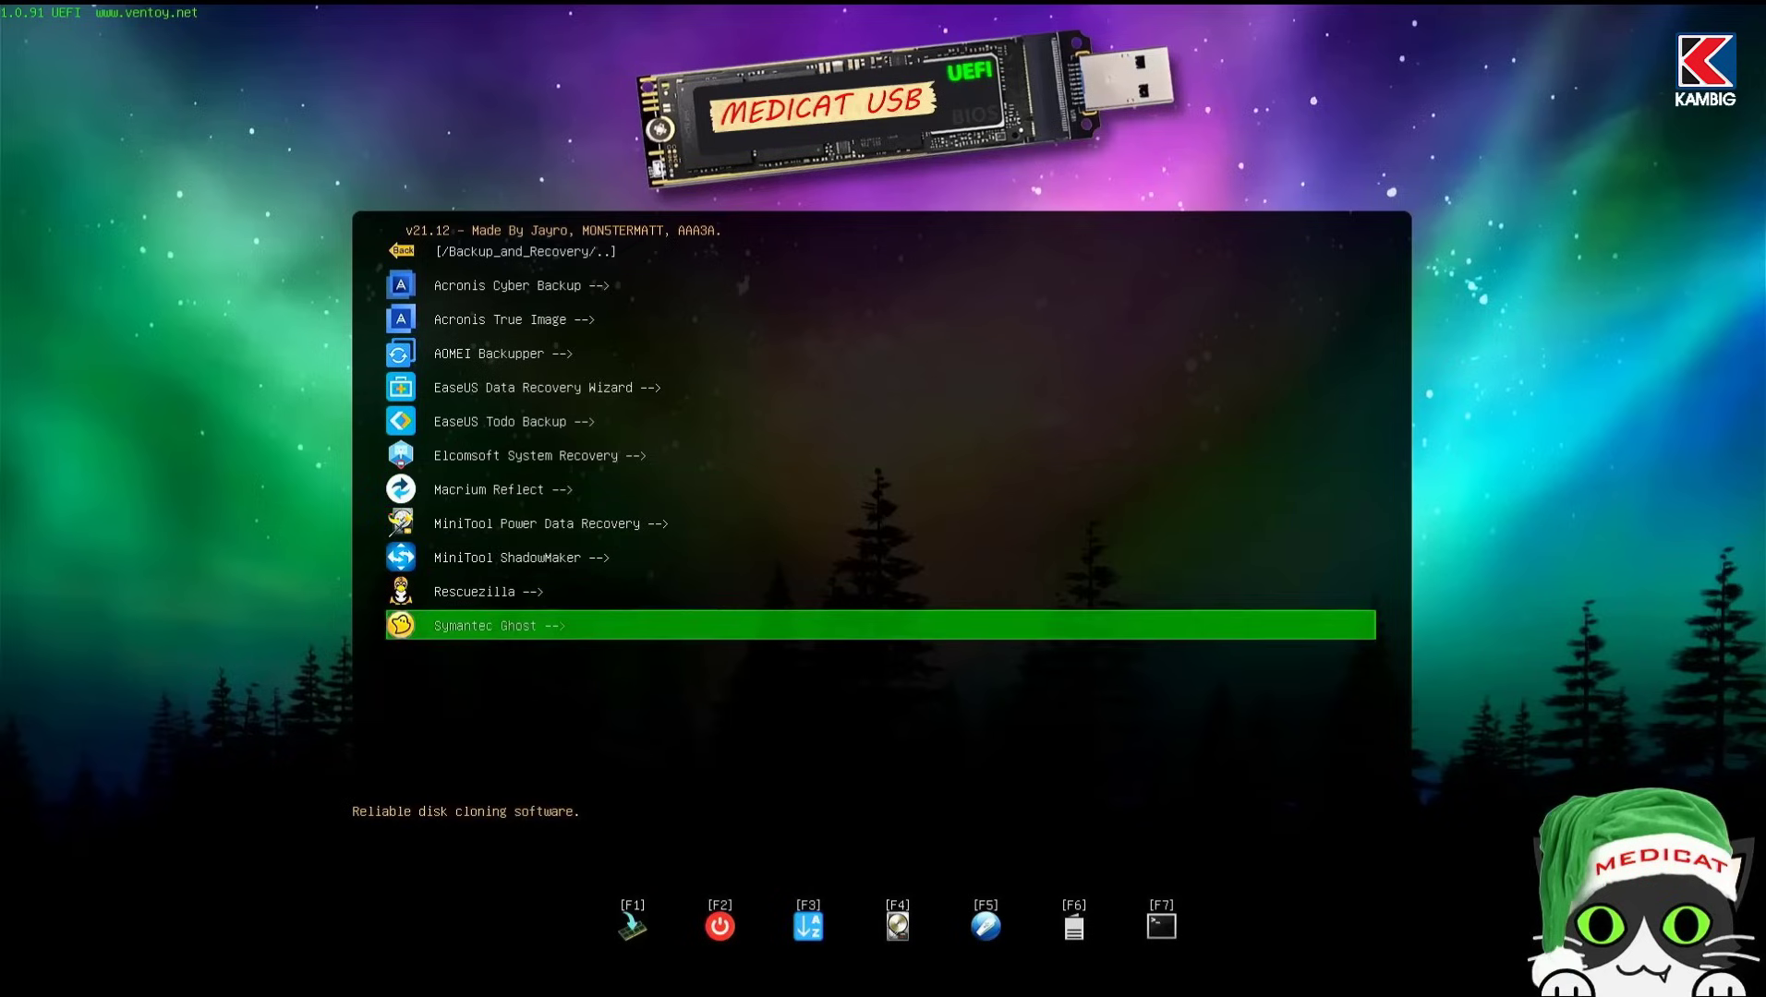
key(Escape)
- Examine the Boot Repair tools down to Super Grub2 Disk, then return to the main menu
key(Down)
key(Down)
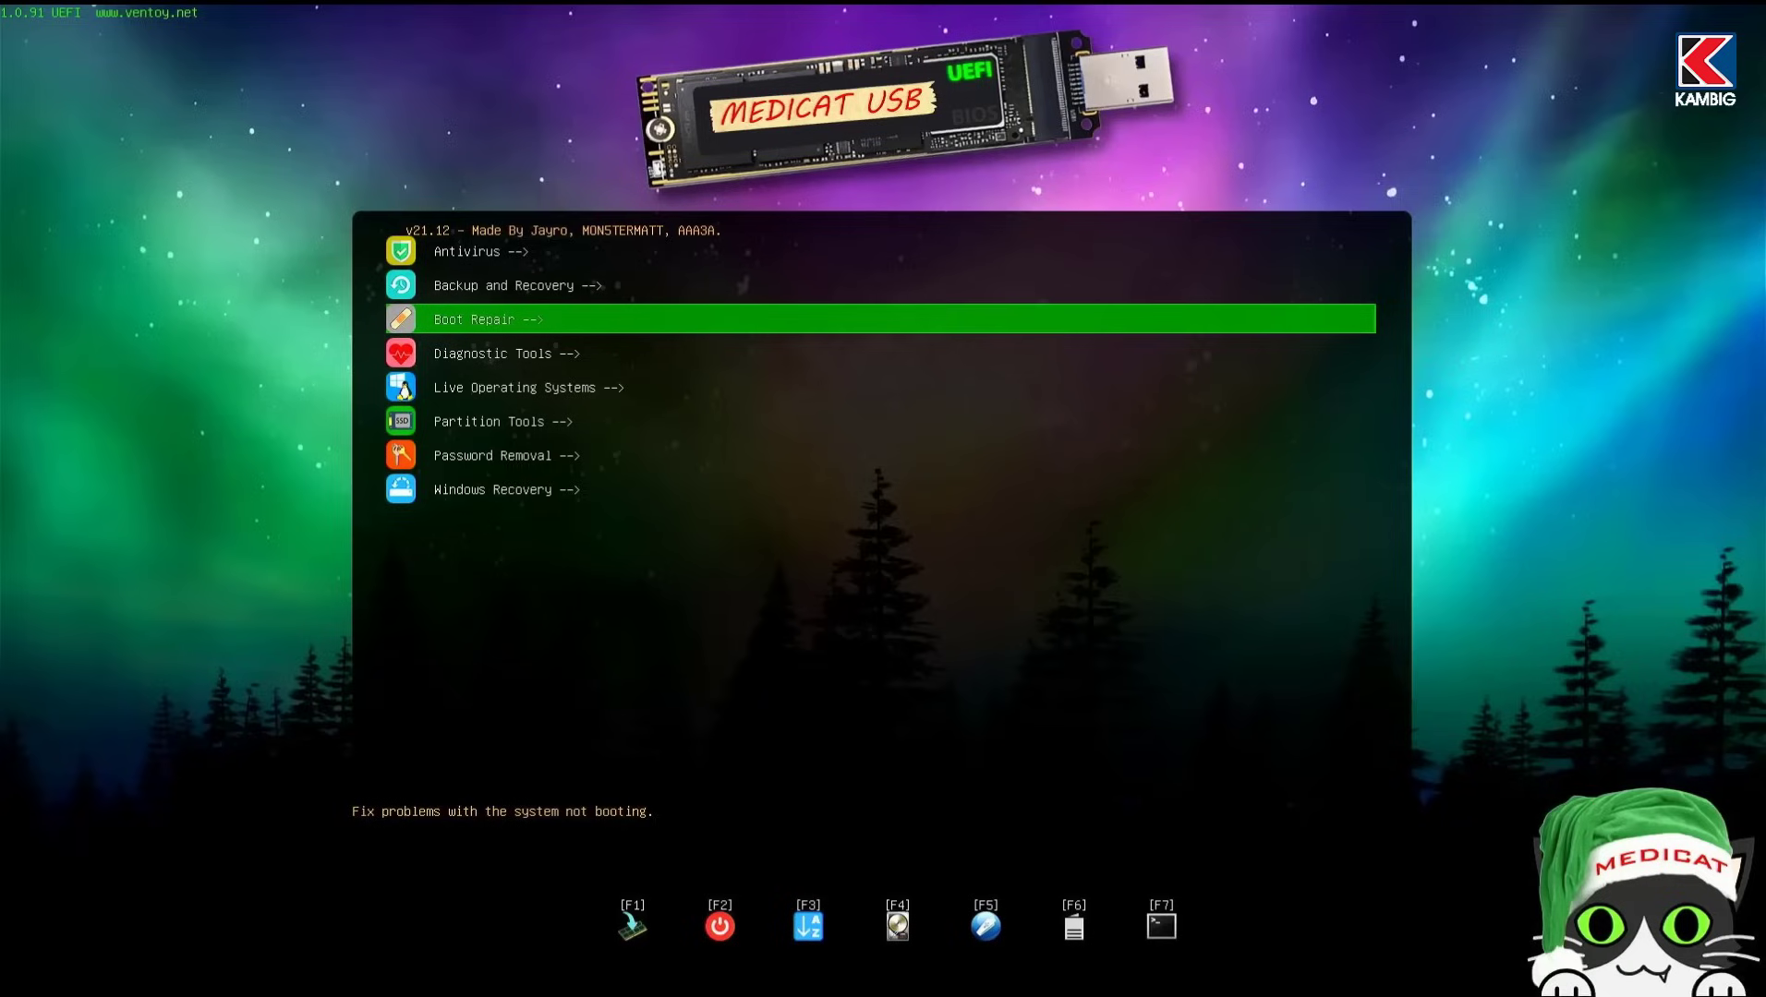
key(Return)
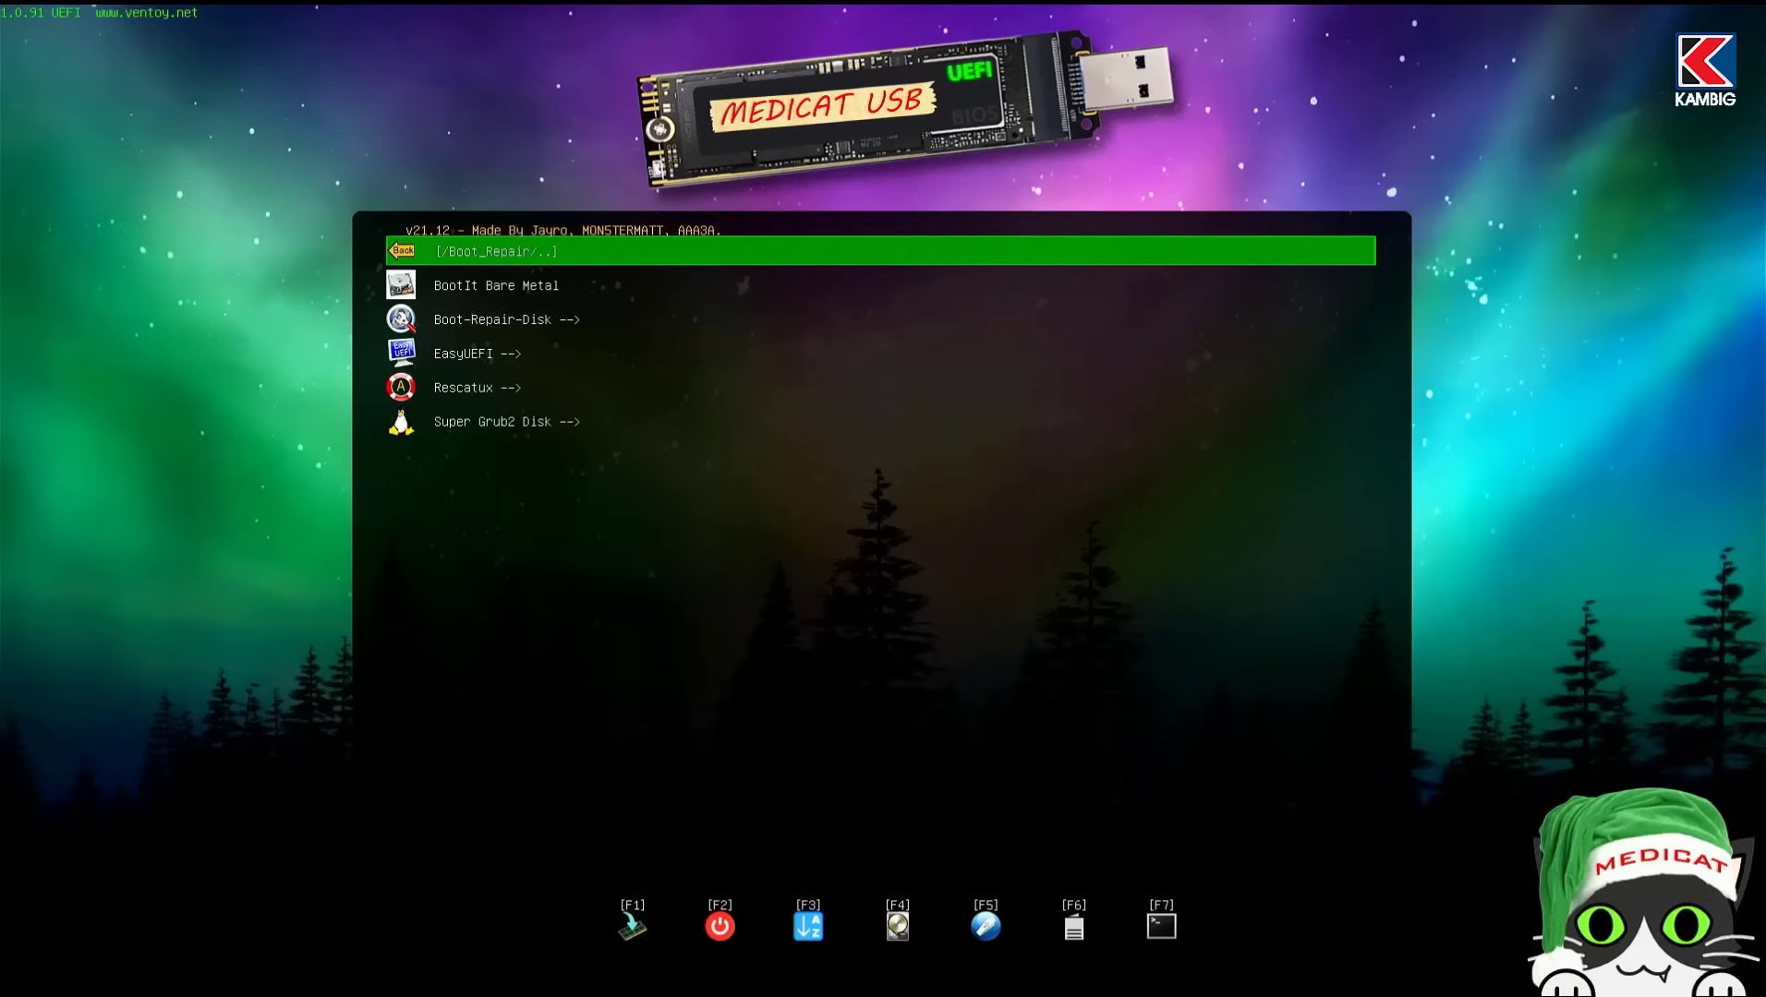
key(Down)
key(Down)
key(Down)
key(Down)
key(Down)
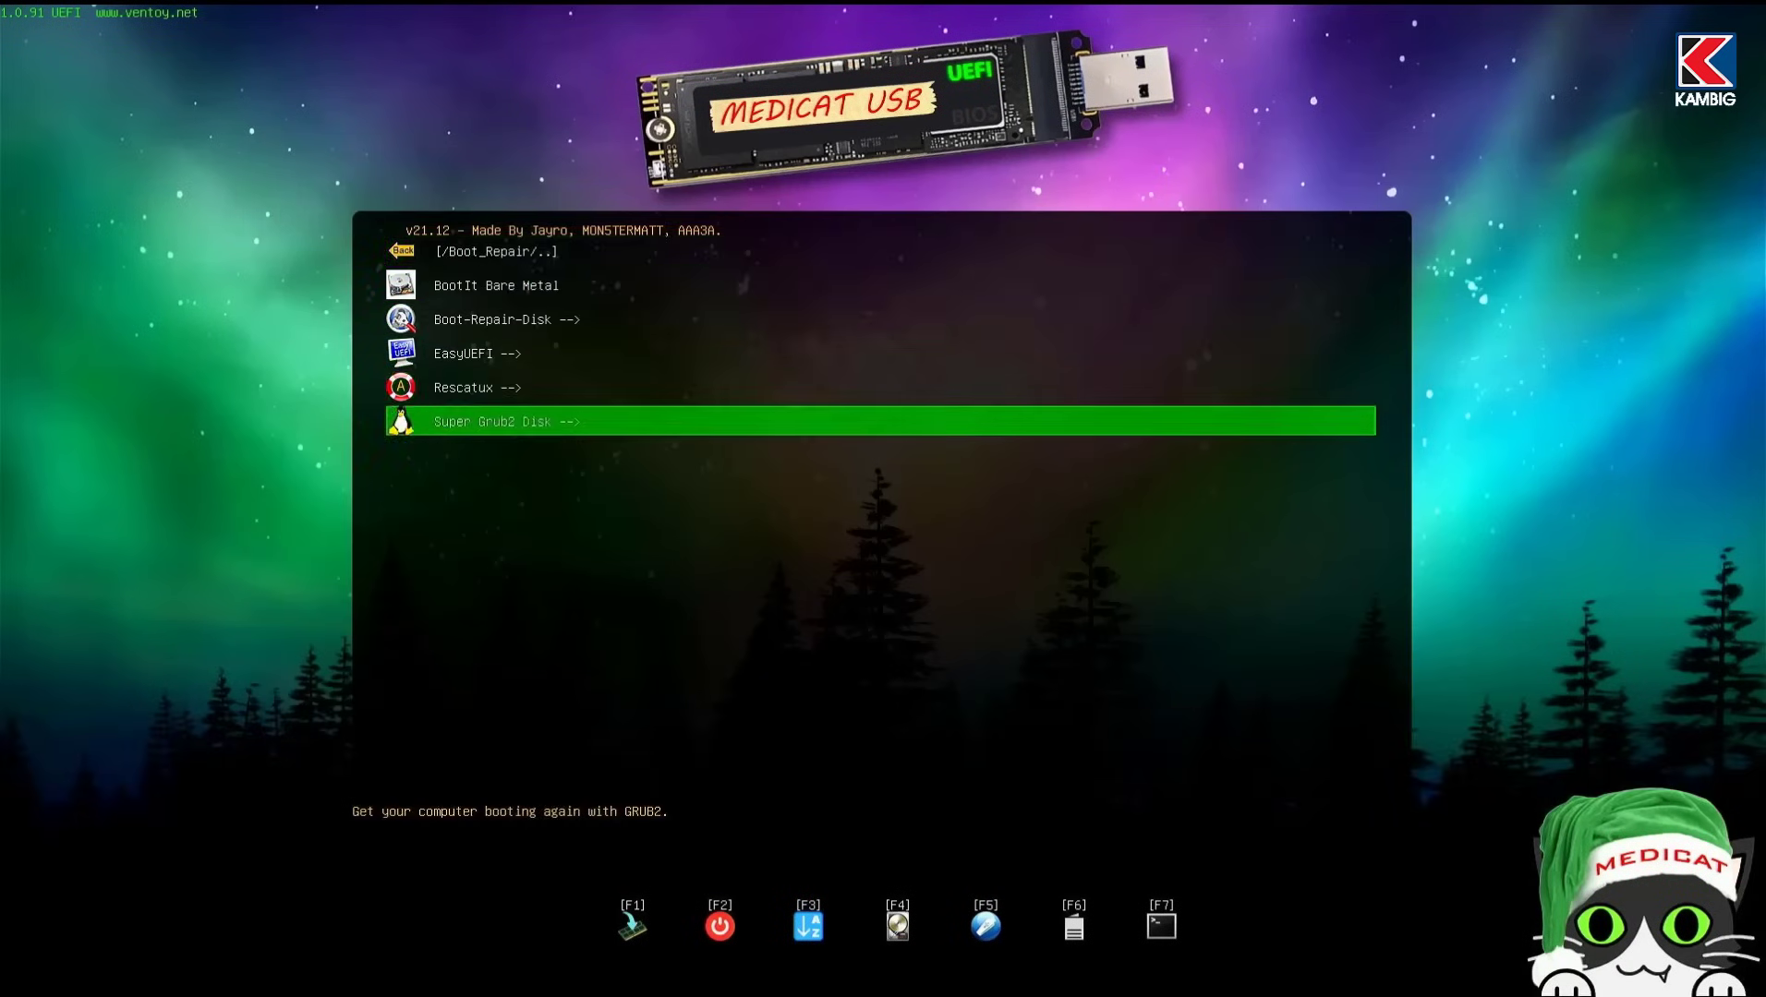
key(Escape)
- Examine the Diagnostic Tools list, including PassMark MemTest86, then return to the main menu
key(Down)
key(Down)
key(Down)
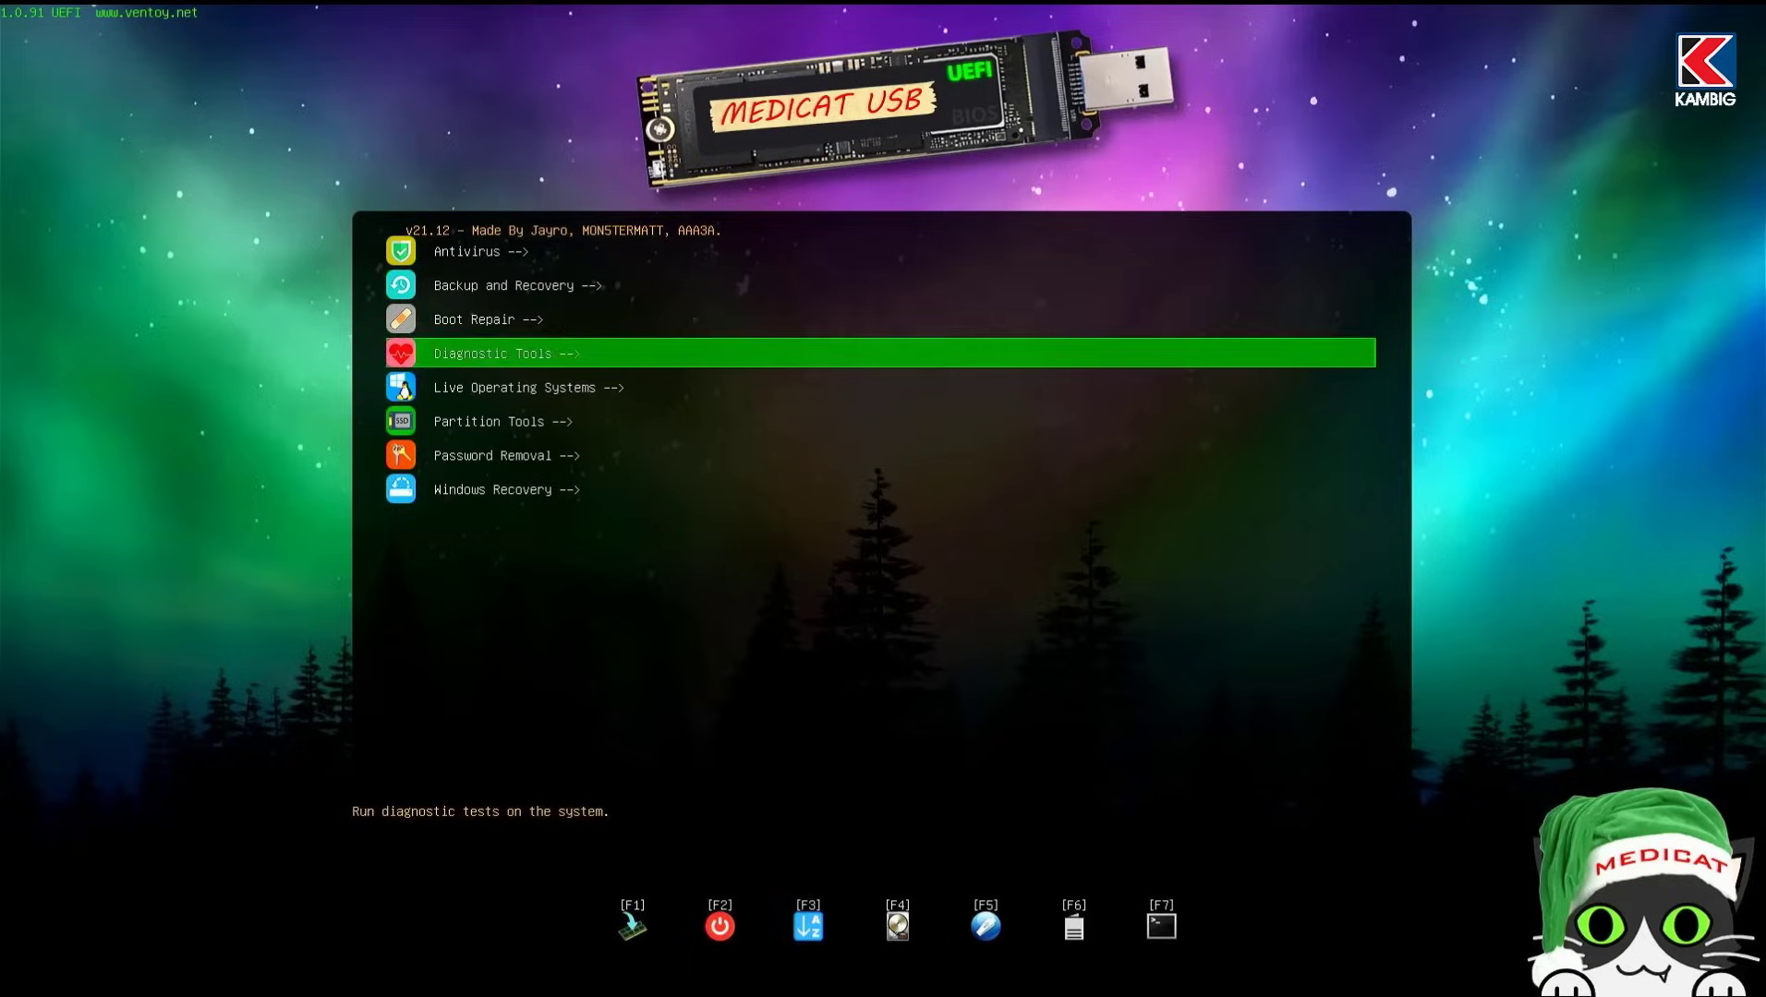
key(Return)
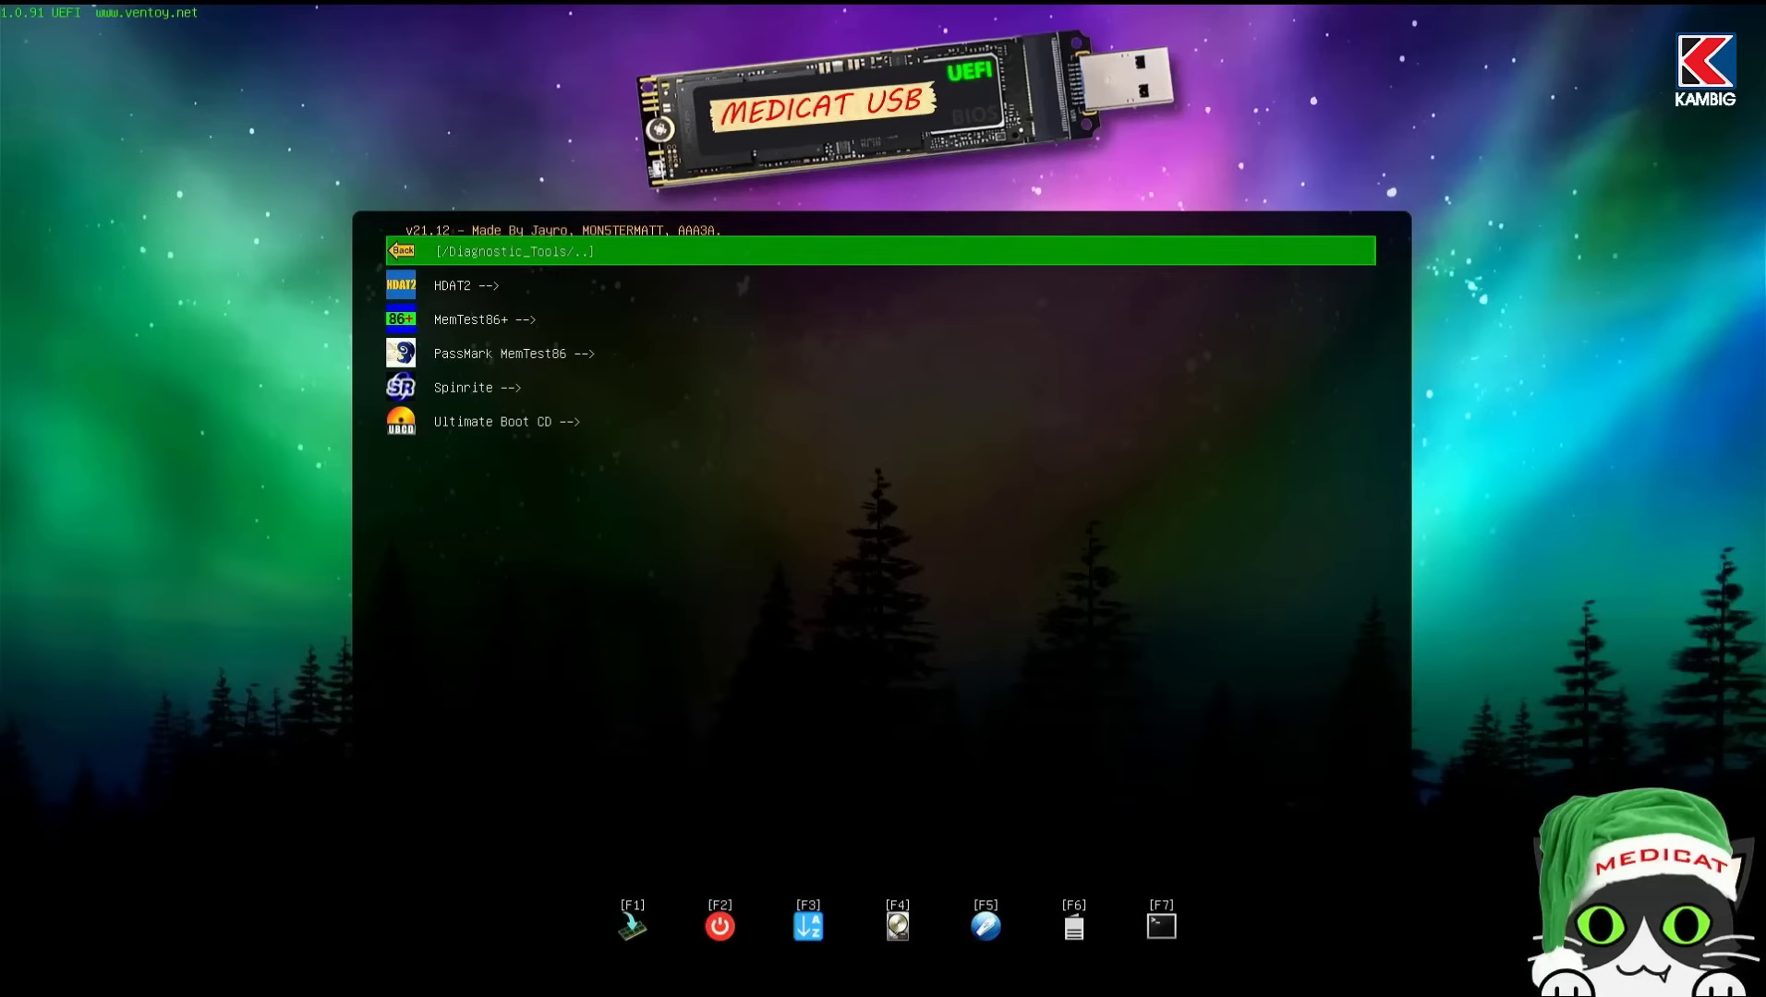
key(Down)
key(Down)
key(Down)
key(Down)
key(Down)
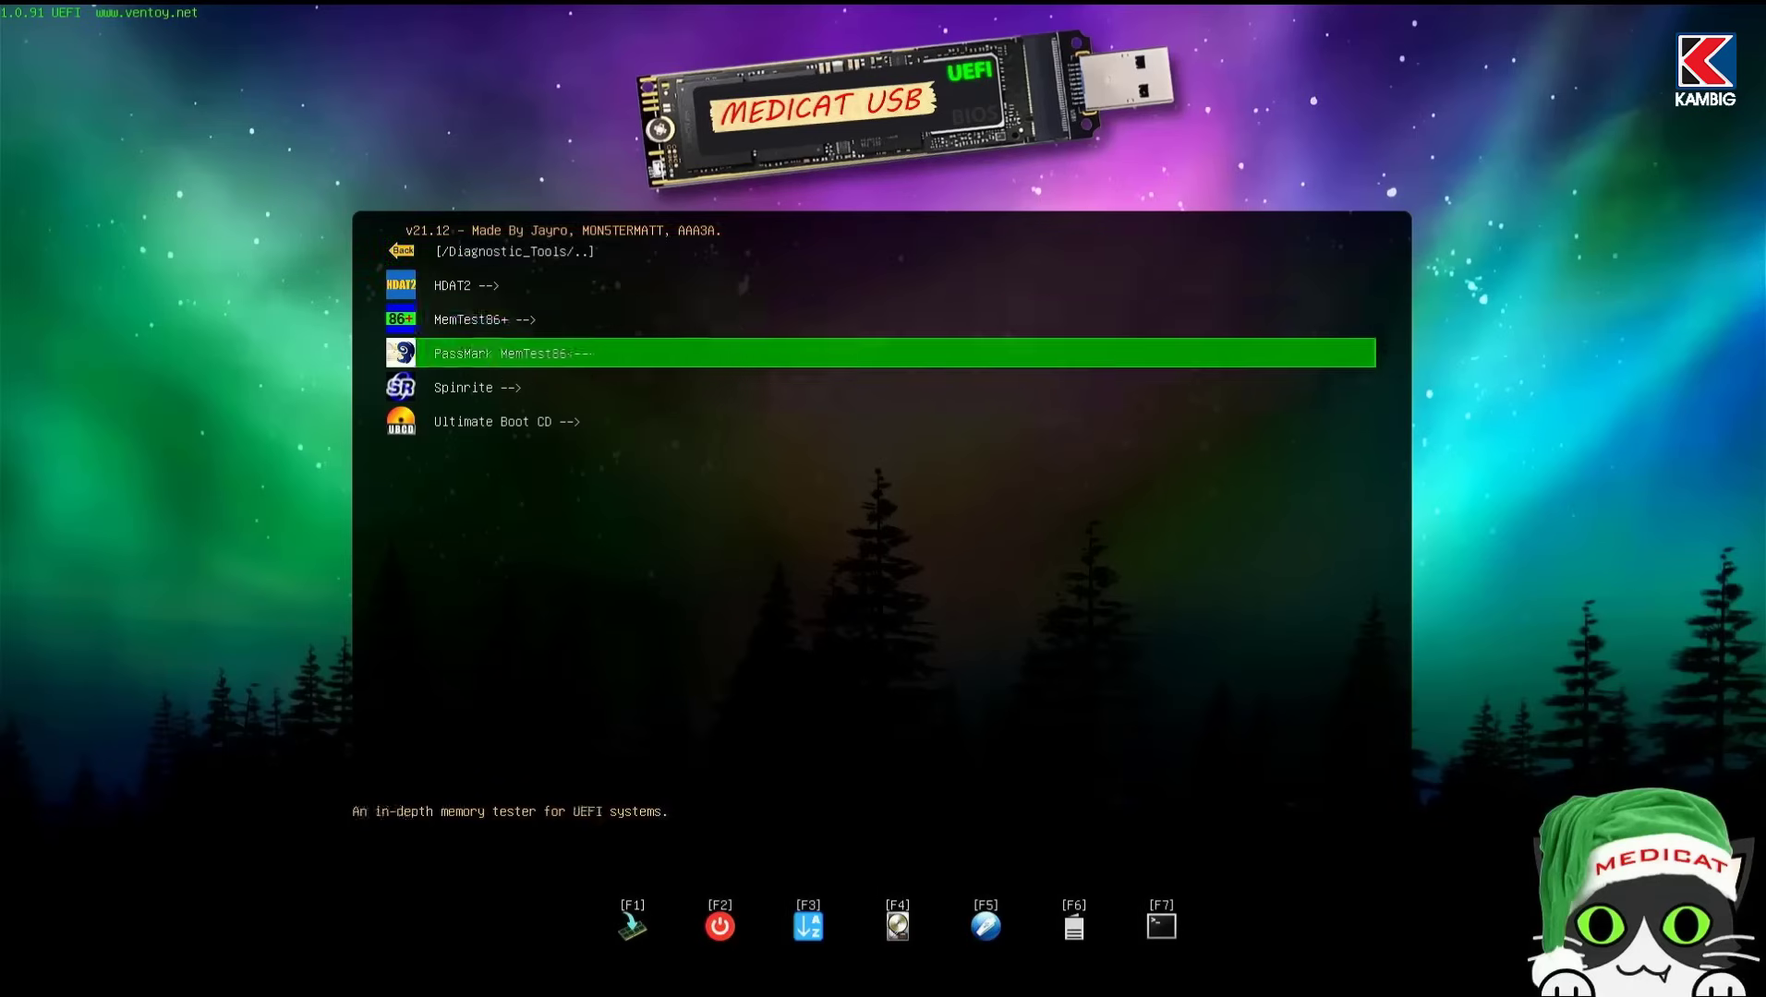
key(Escape)
- Examine the Live Operating Systems list as far as Mini Windows 10, then return to the main menu
key(Down)
key(Down)
key(Down)
key(Down)
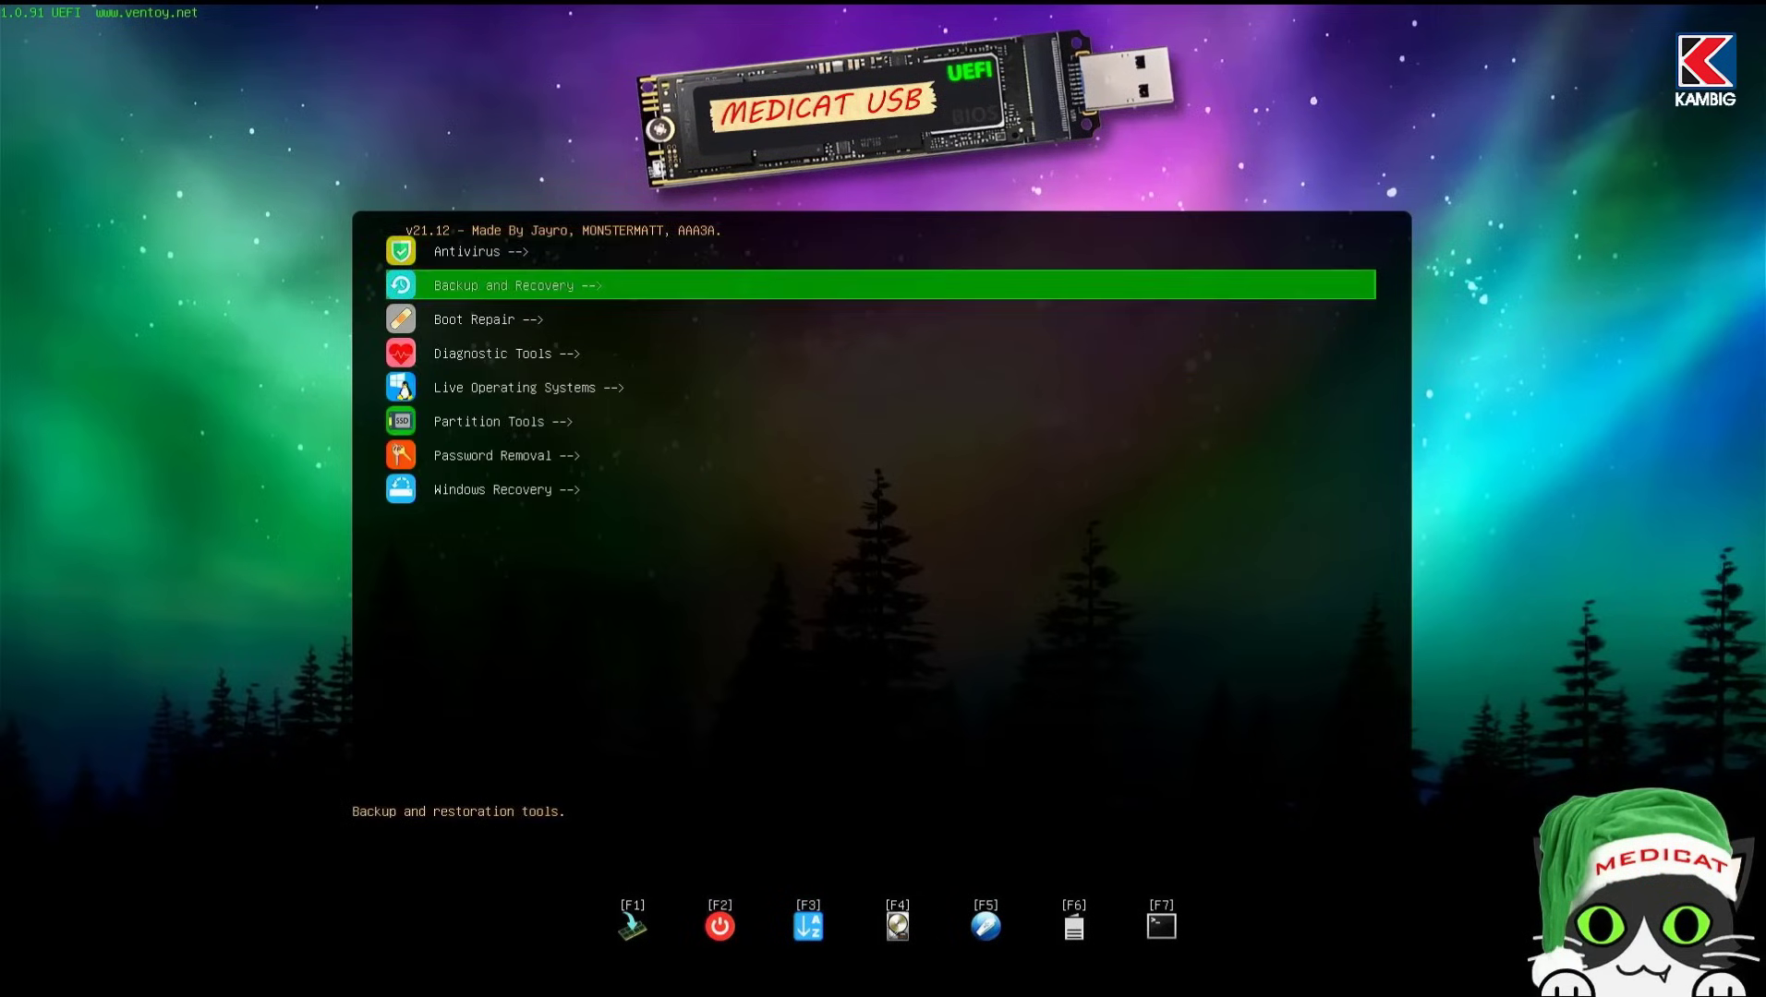
key(Return)
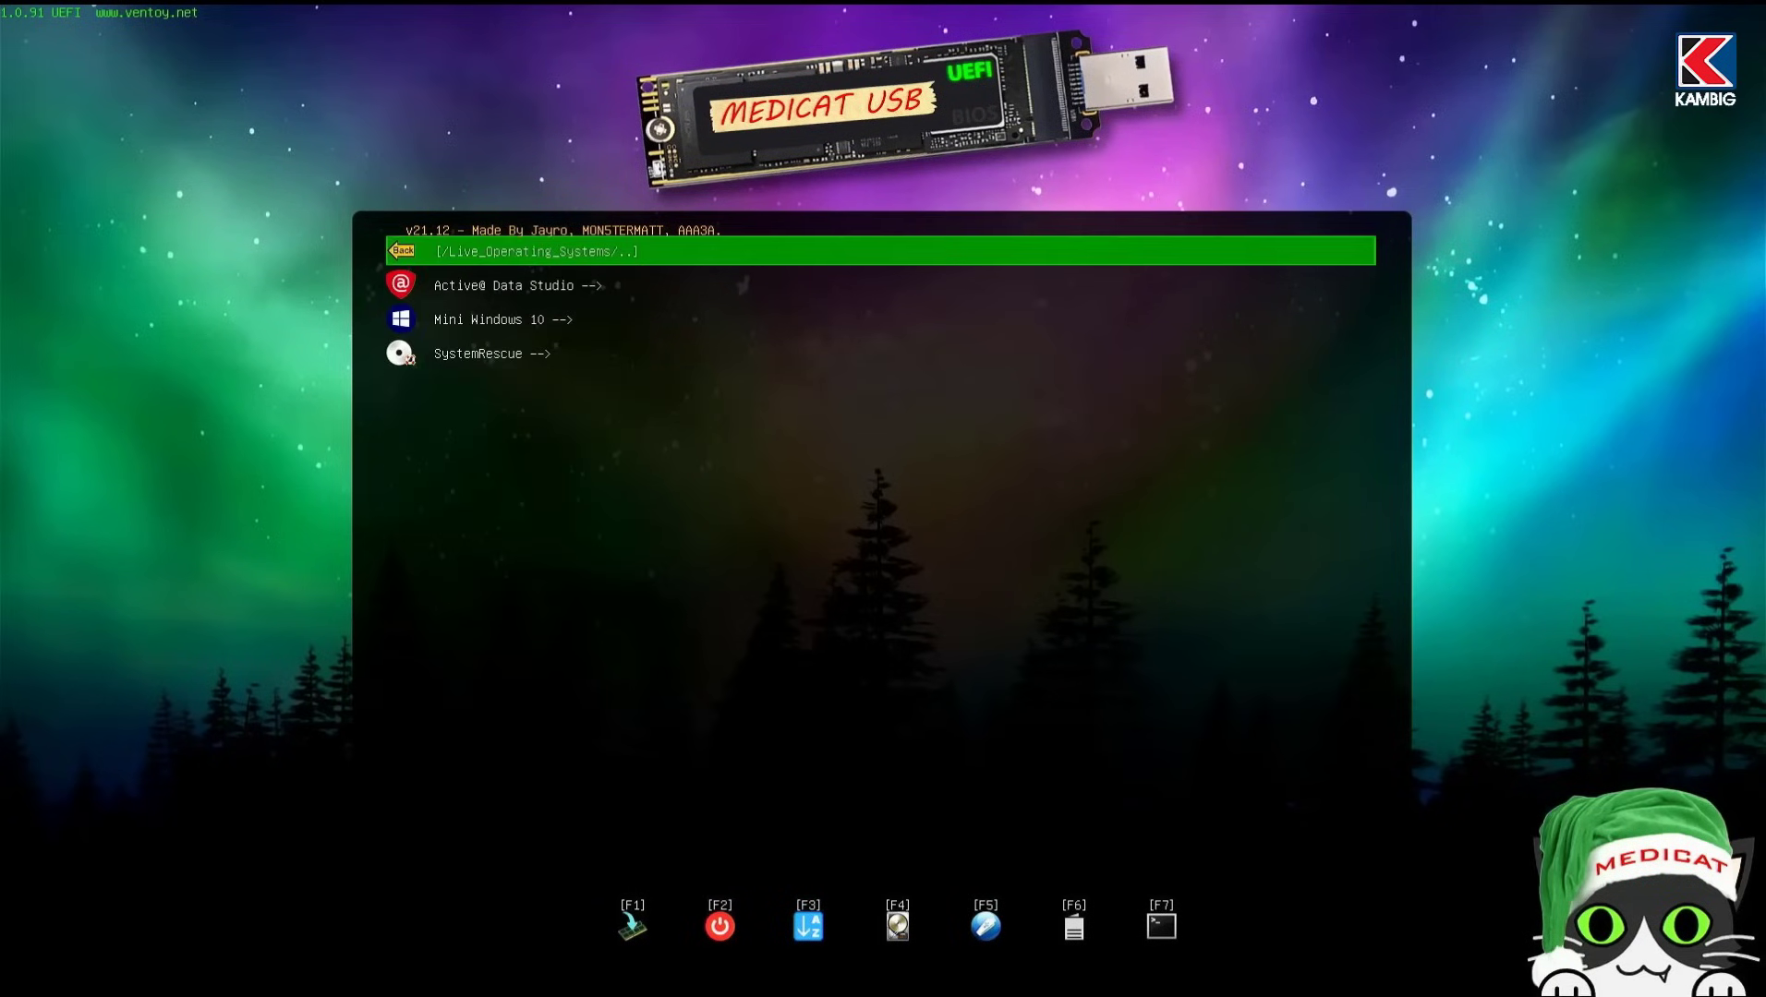
key(Down)
key(Down)
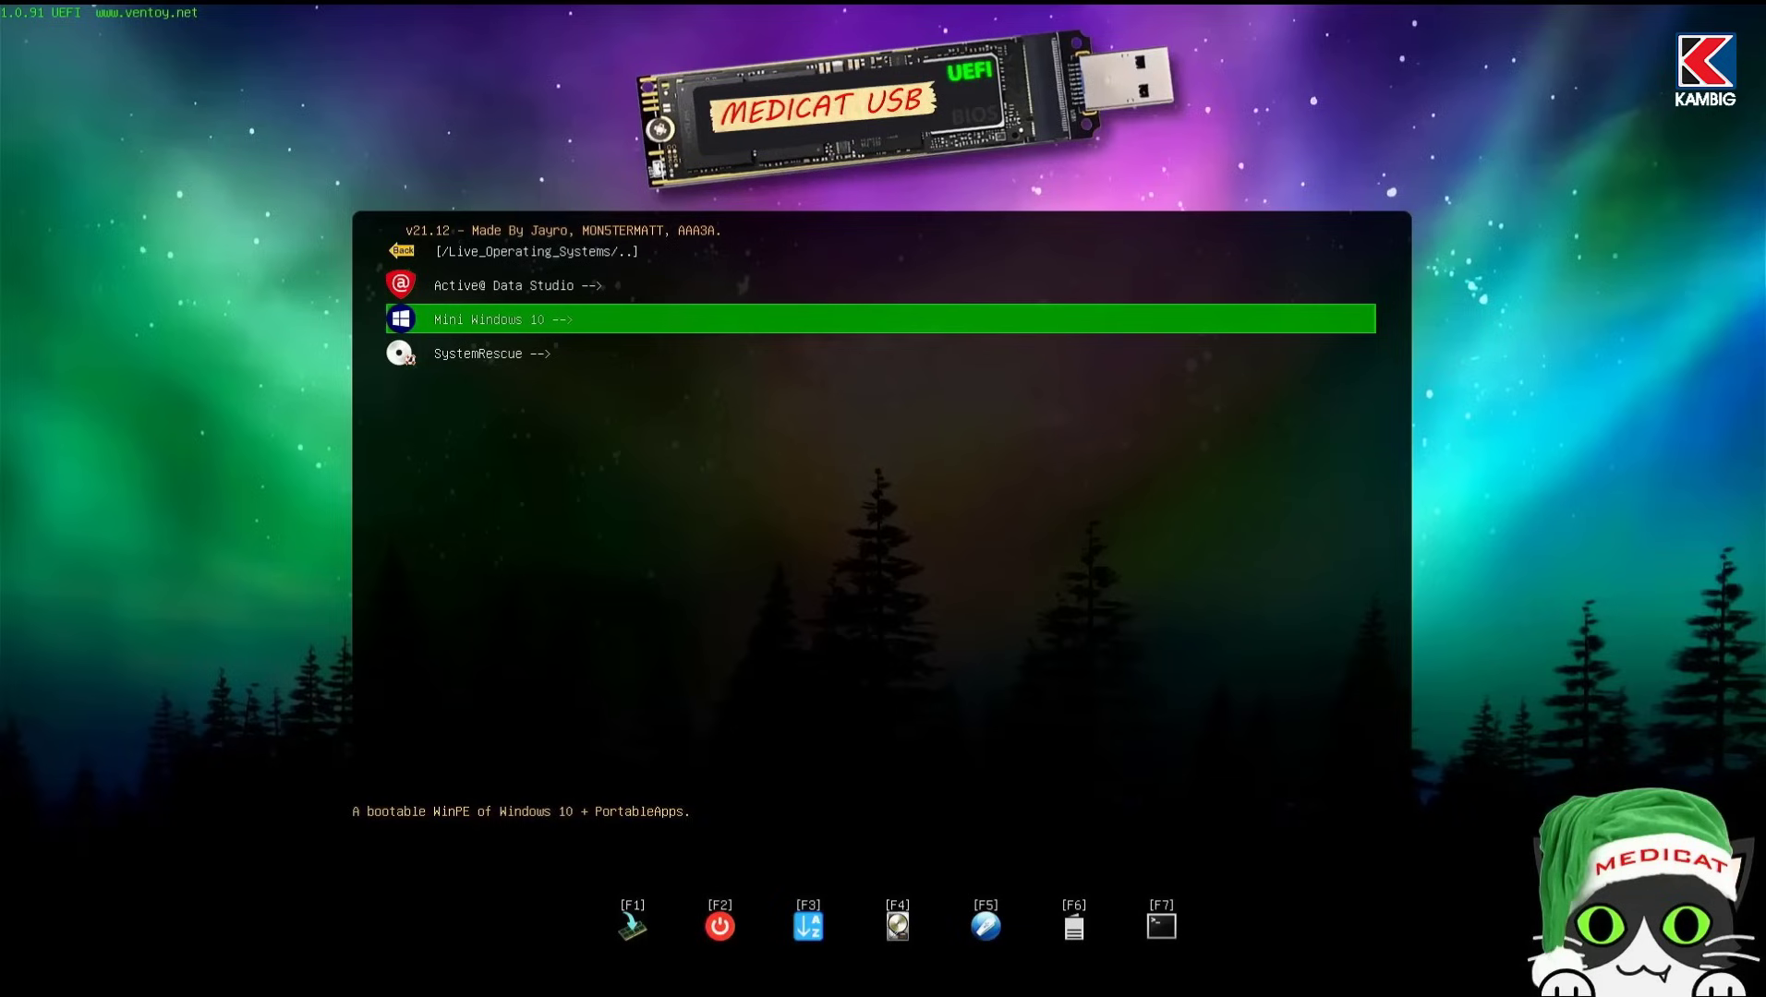
key(Escape)
- Examine the Partition Tools list from Acronis Disk Director past EaseUS Partition Master, then return to the main menu
key(Down)
key(Down)
key(Down)
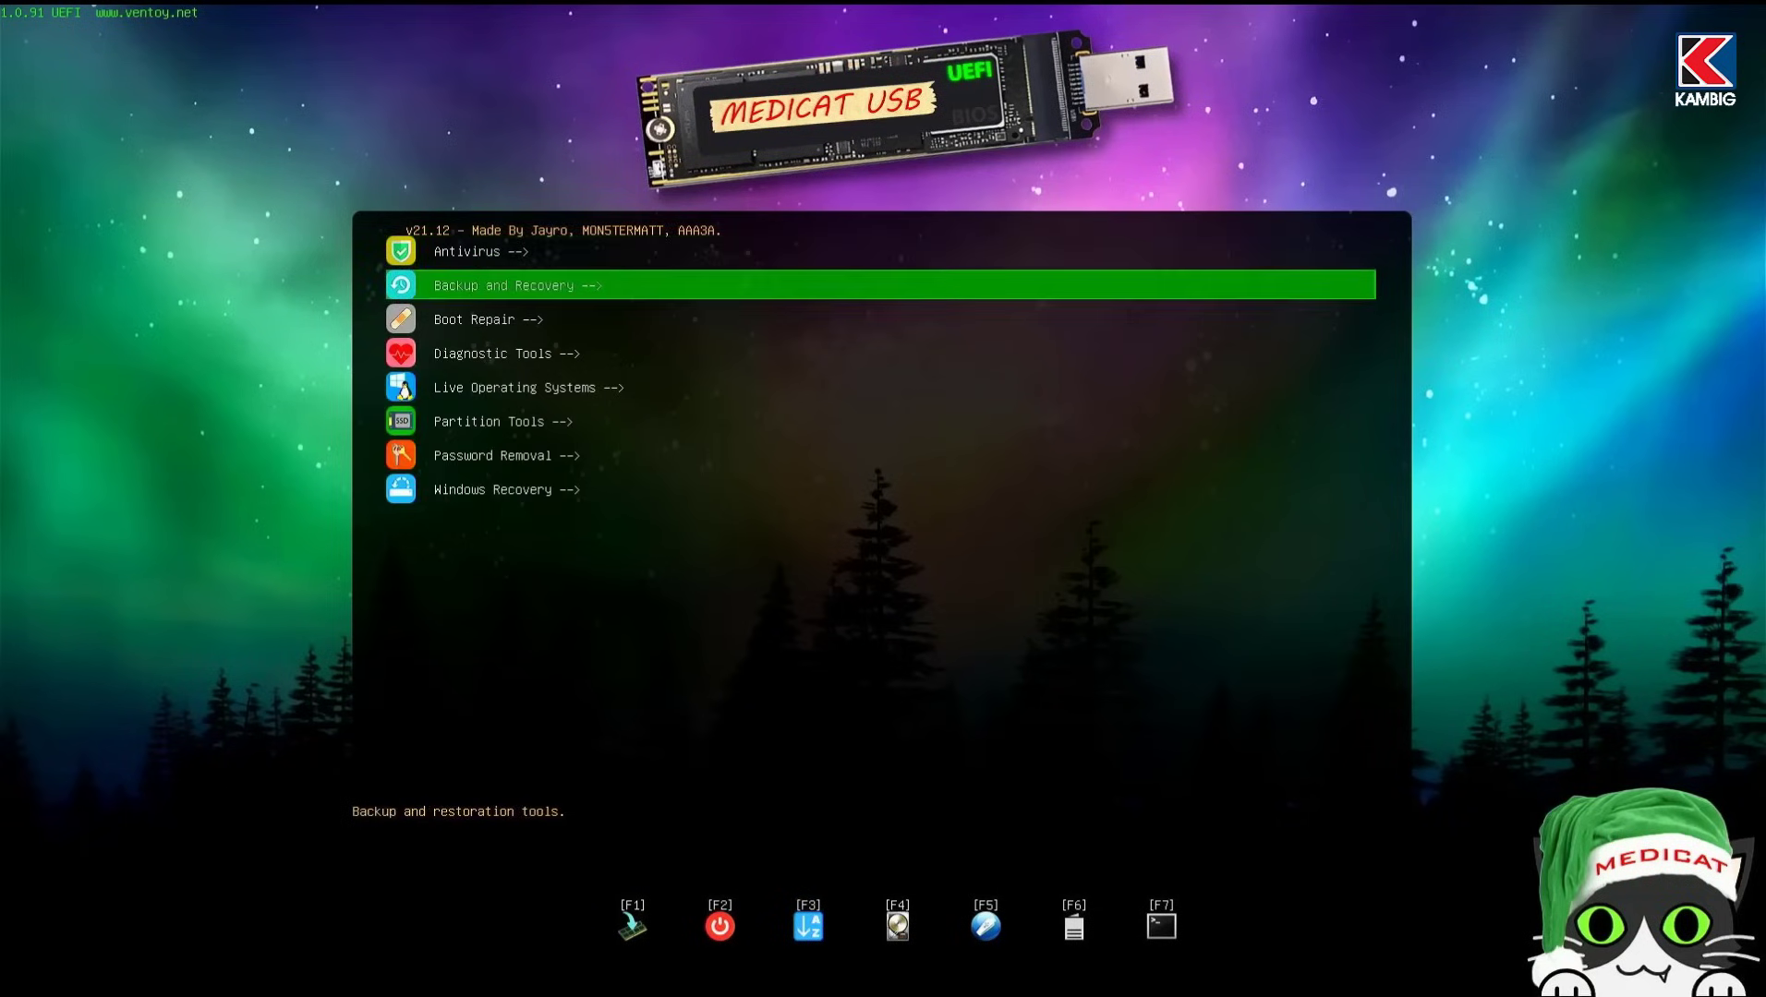
key(Down)
key(Down)
key(Return)
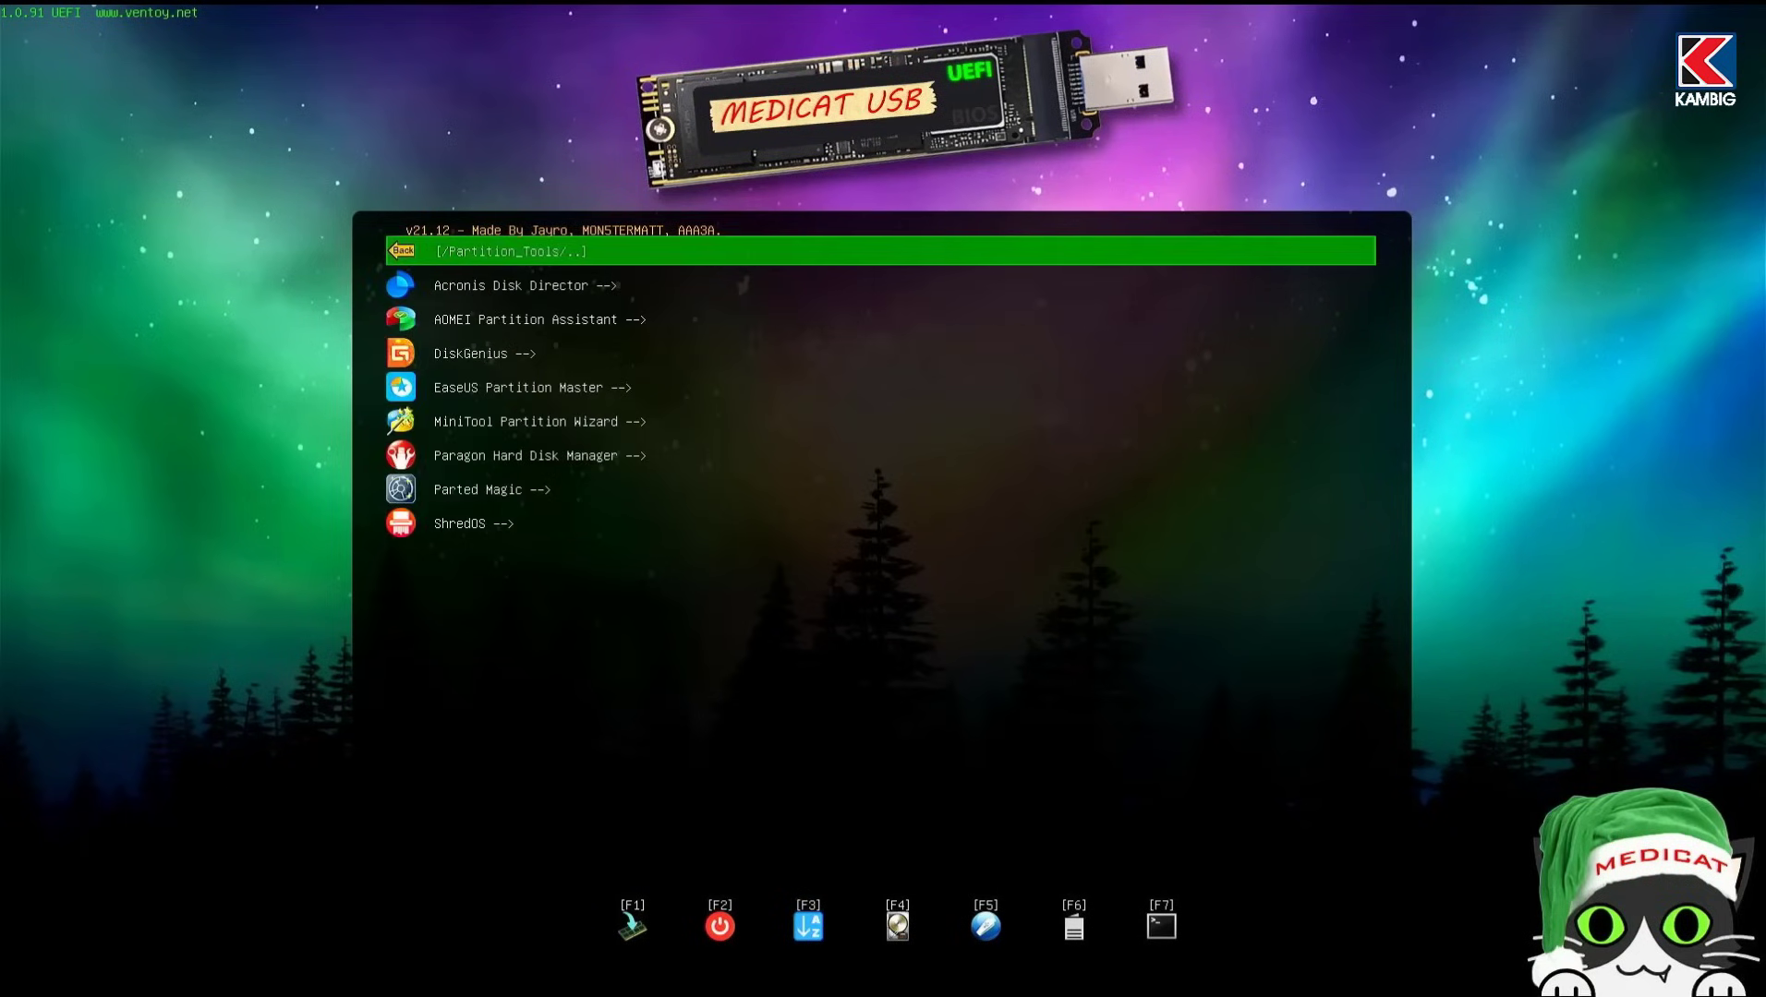
key(Down)
key(Down)
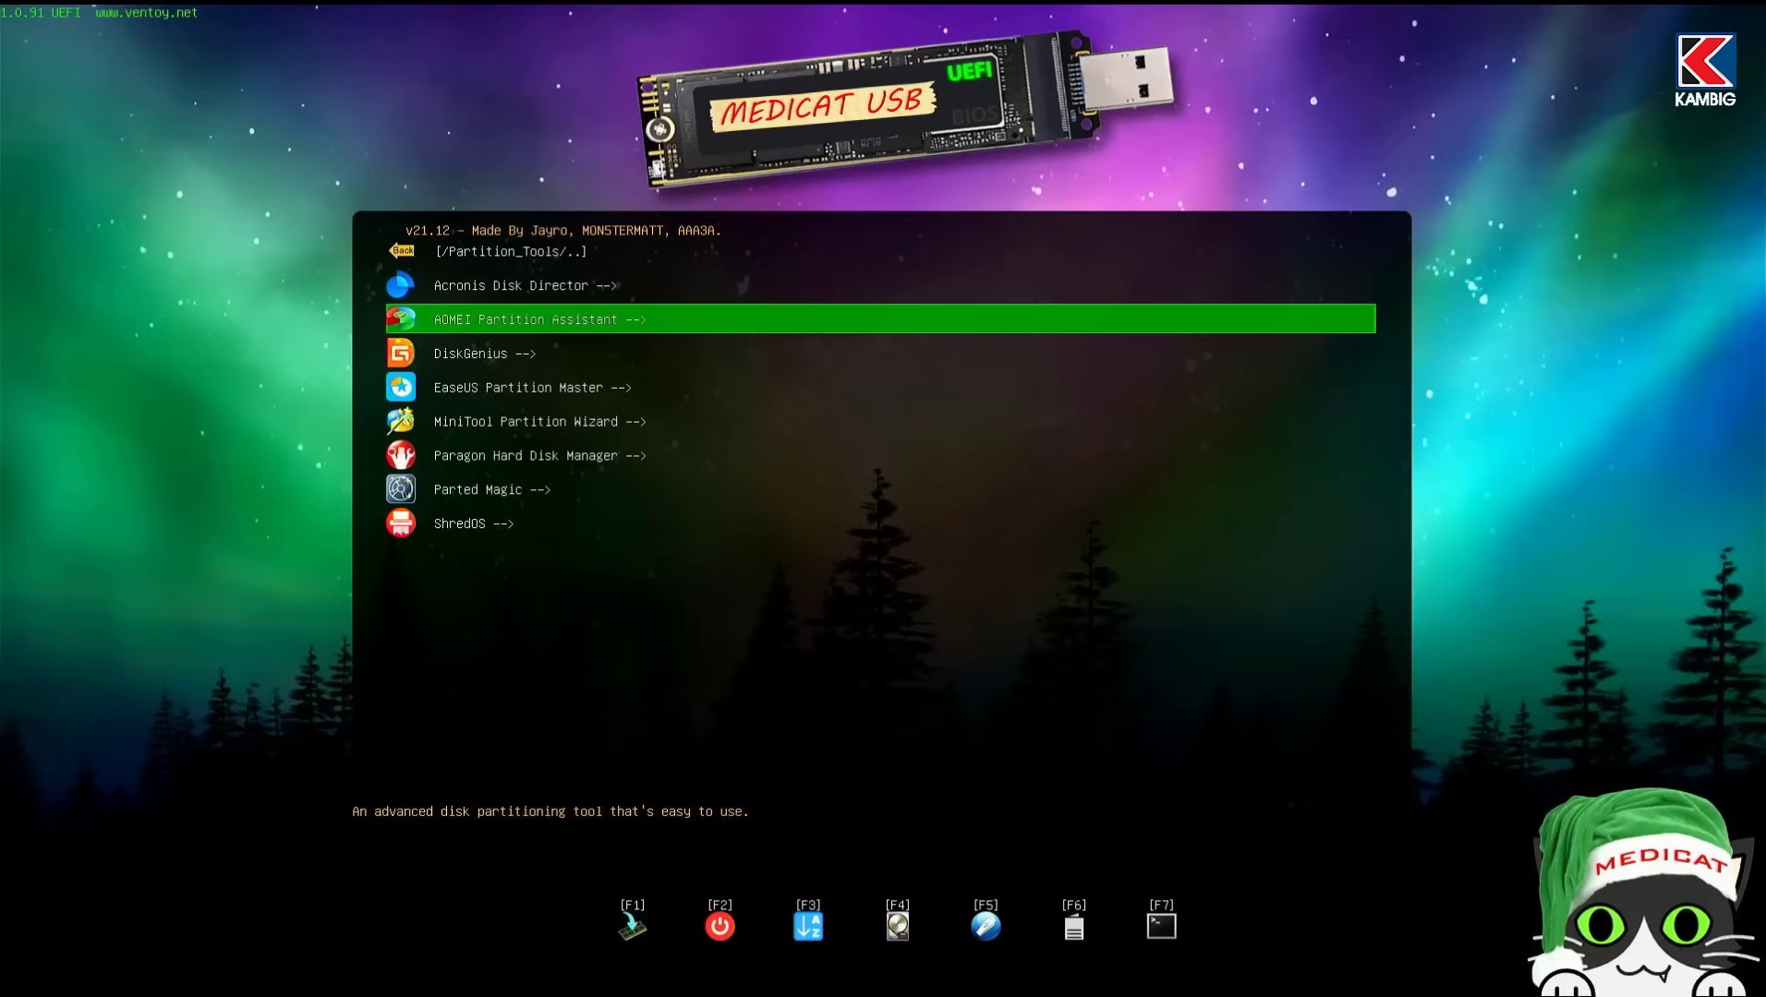
key(Down)
key(Down)
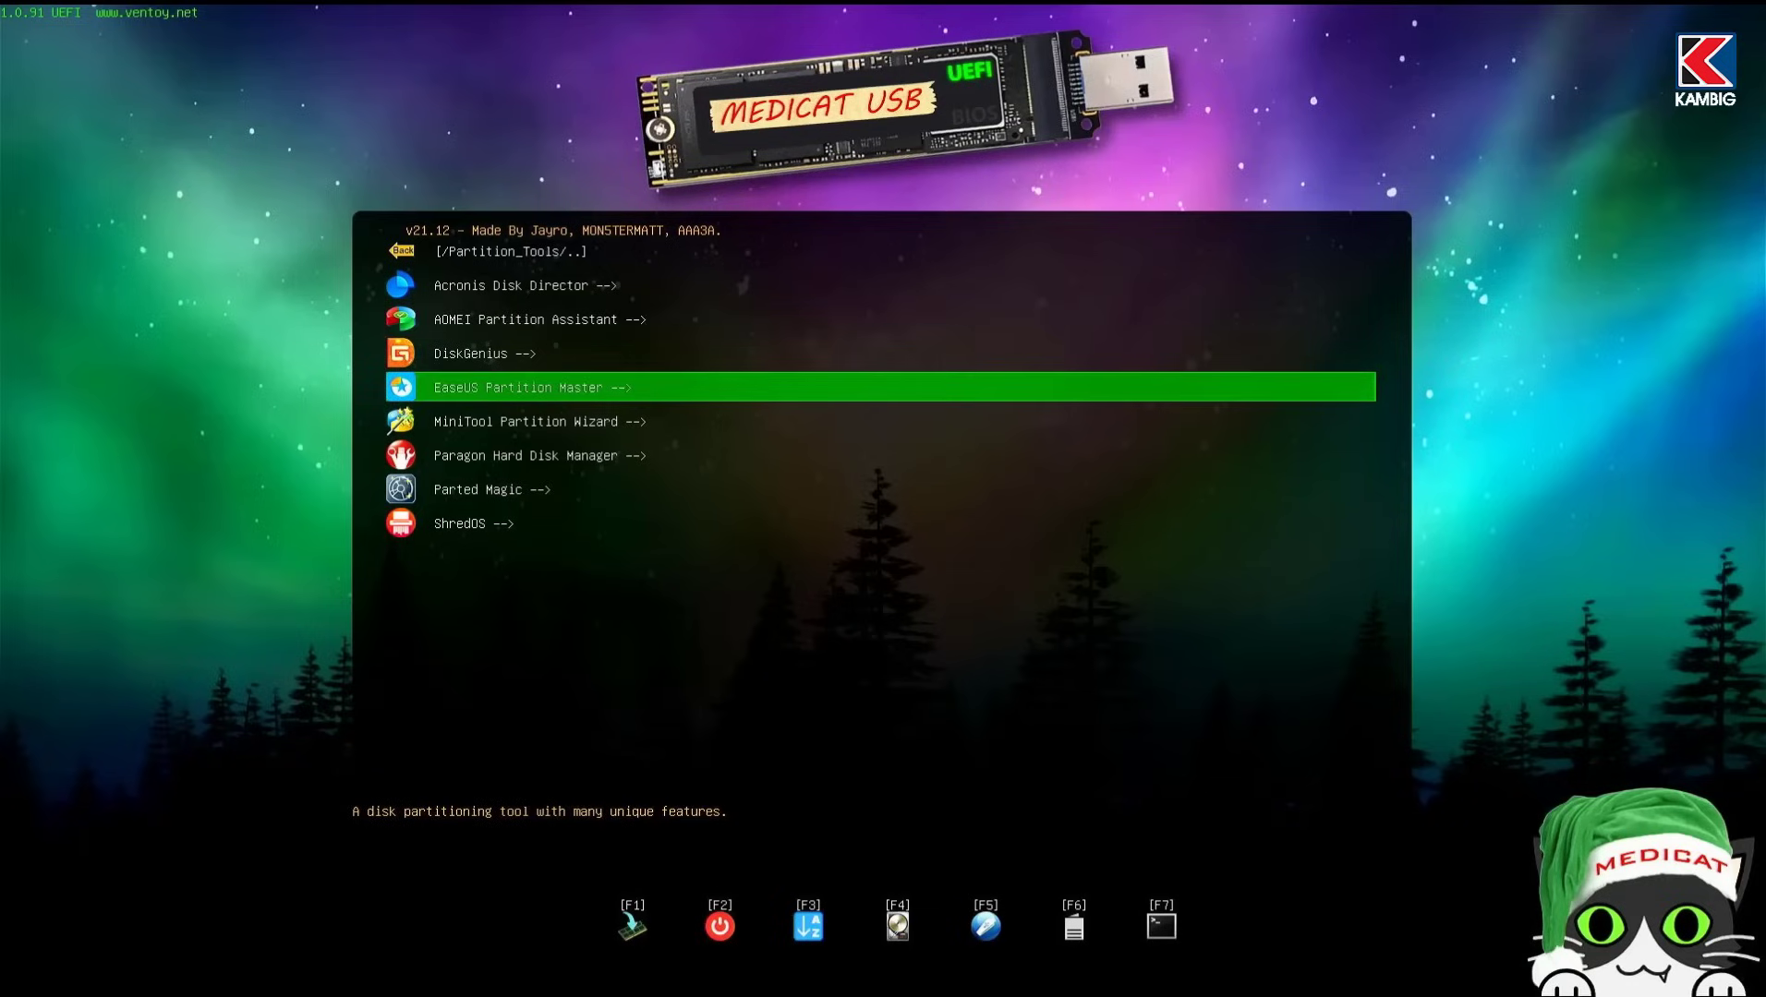
key(Down)
key(Down)
key(Escape)
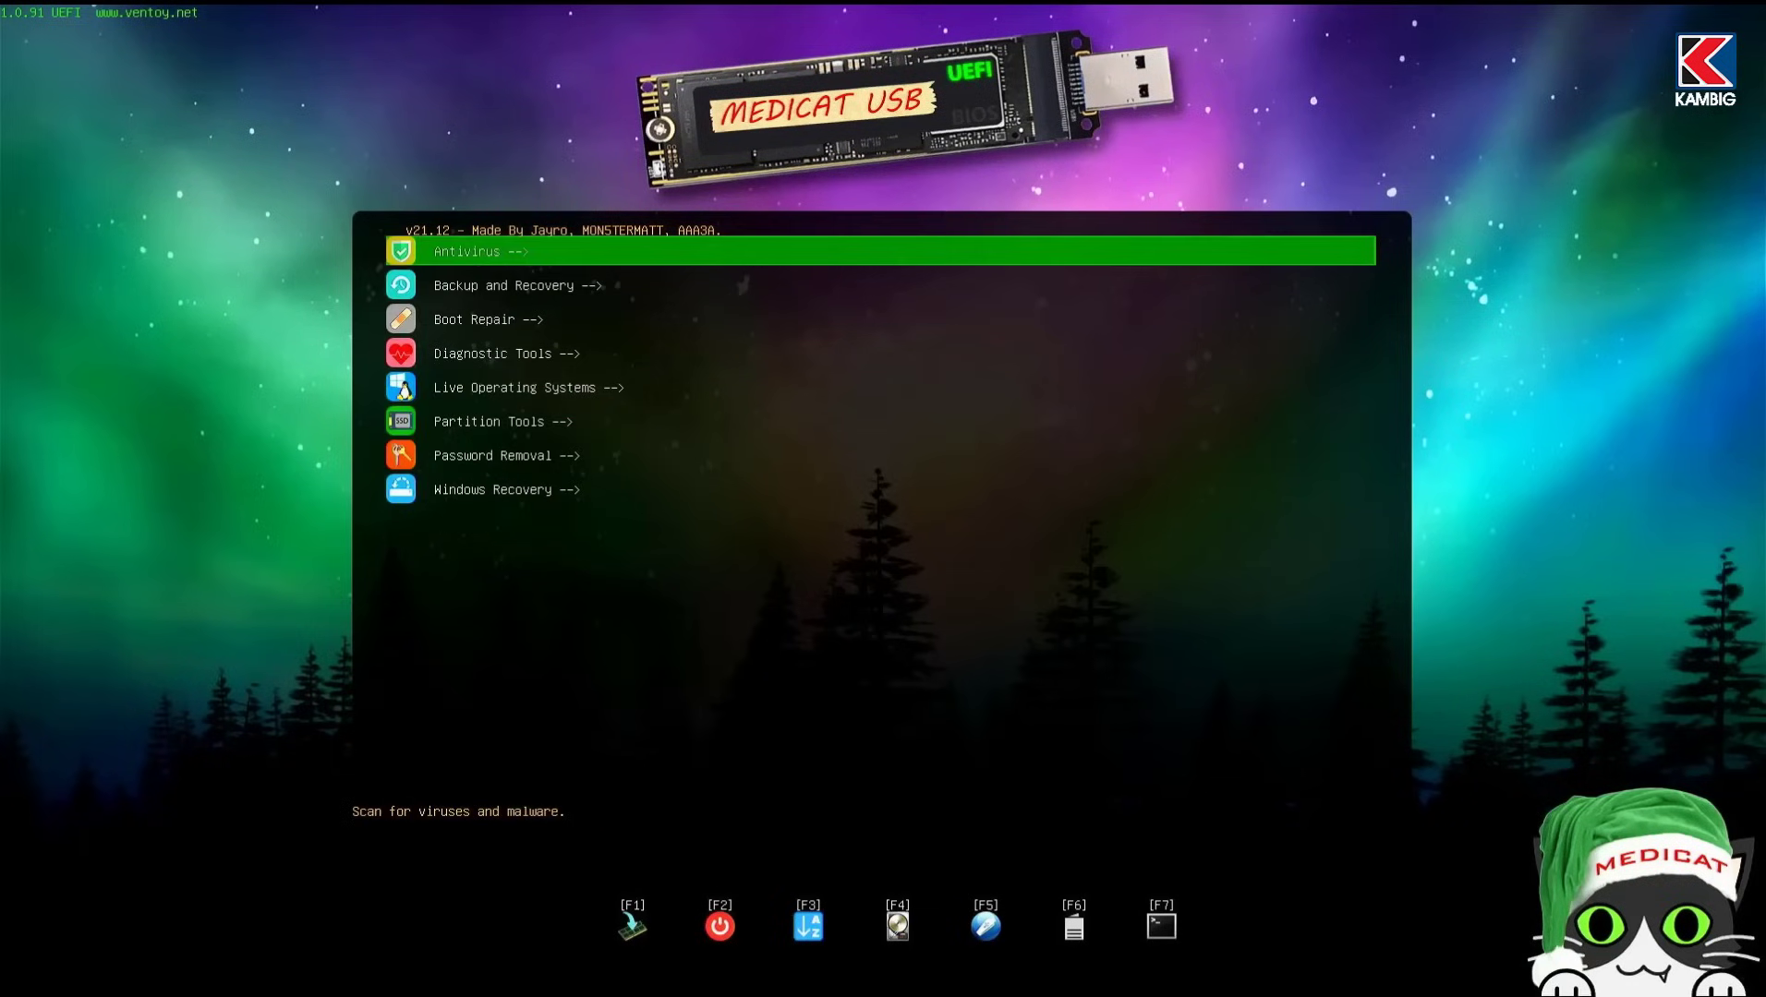
- Examine the Password Removal list with Jayro's Lockpick, then return to the main menu
key(Down)
key(Down)
key(Down)
key(Down)
key(Down)
key(Down)
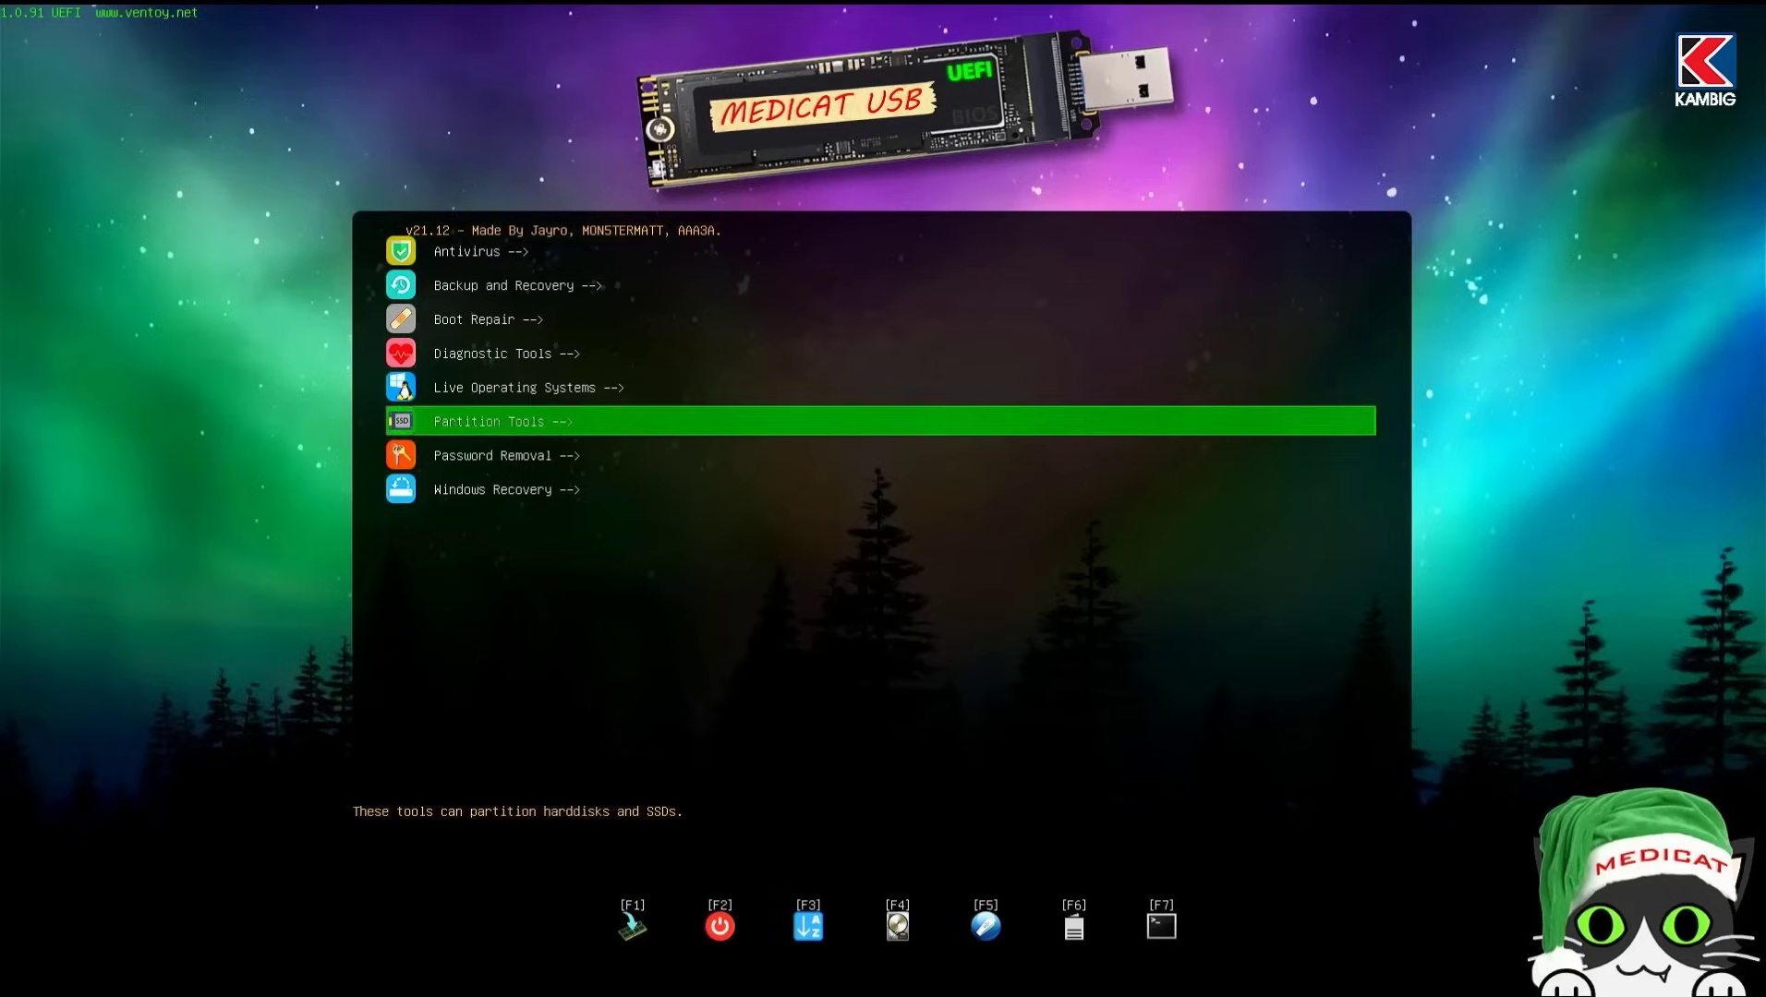
key(Return)
key(Down)
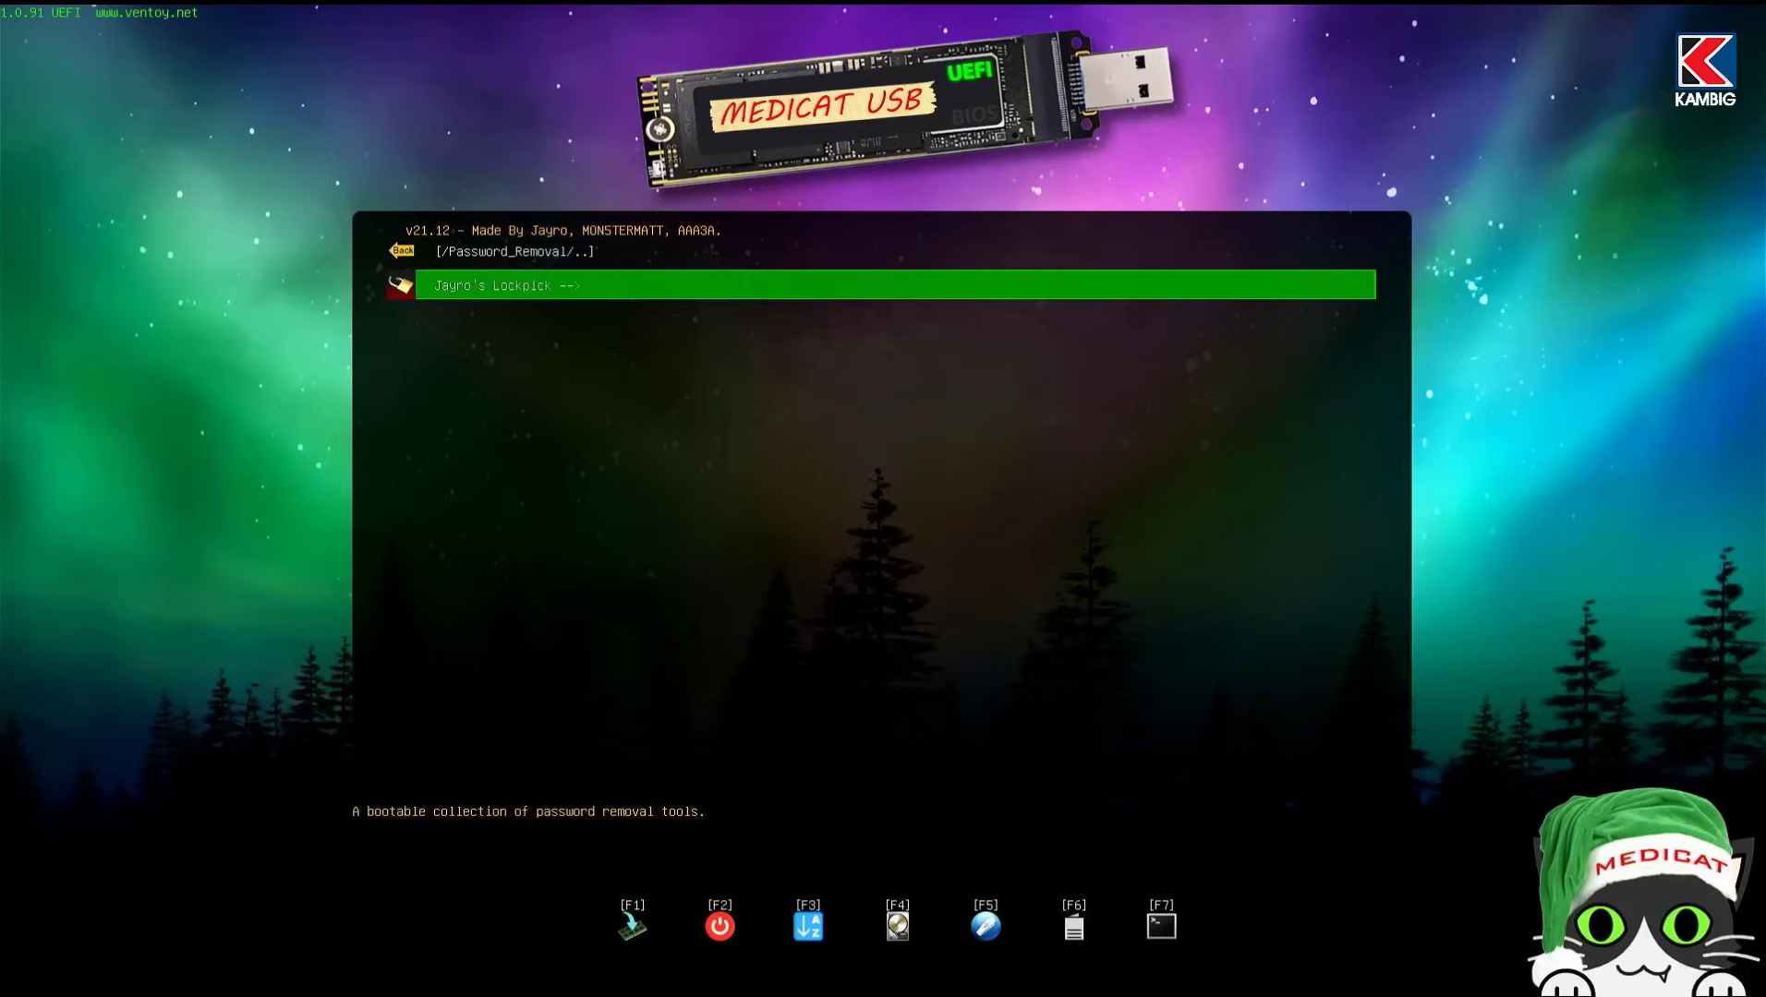
key(Escape)
- Examine the Windows Recovery list down to Windows 11 Recovery, then return to the main menu
key(Down)
key(Down)
key(Down)
key(Down)
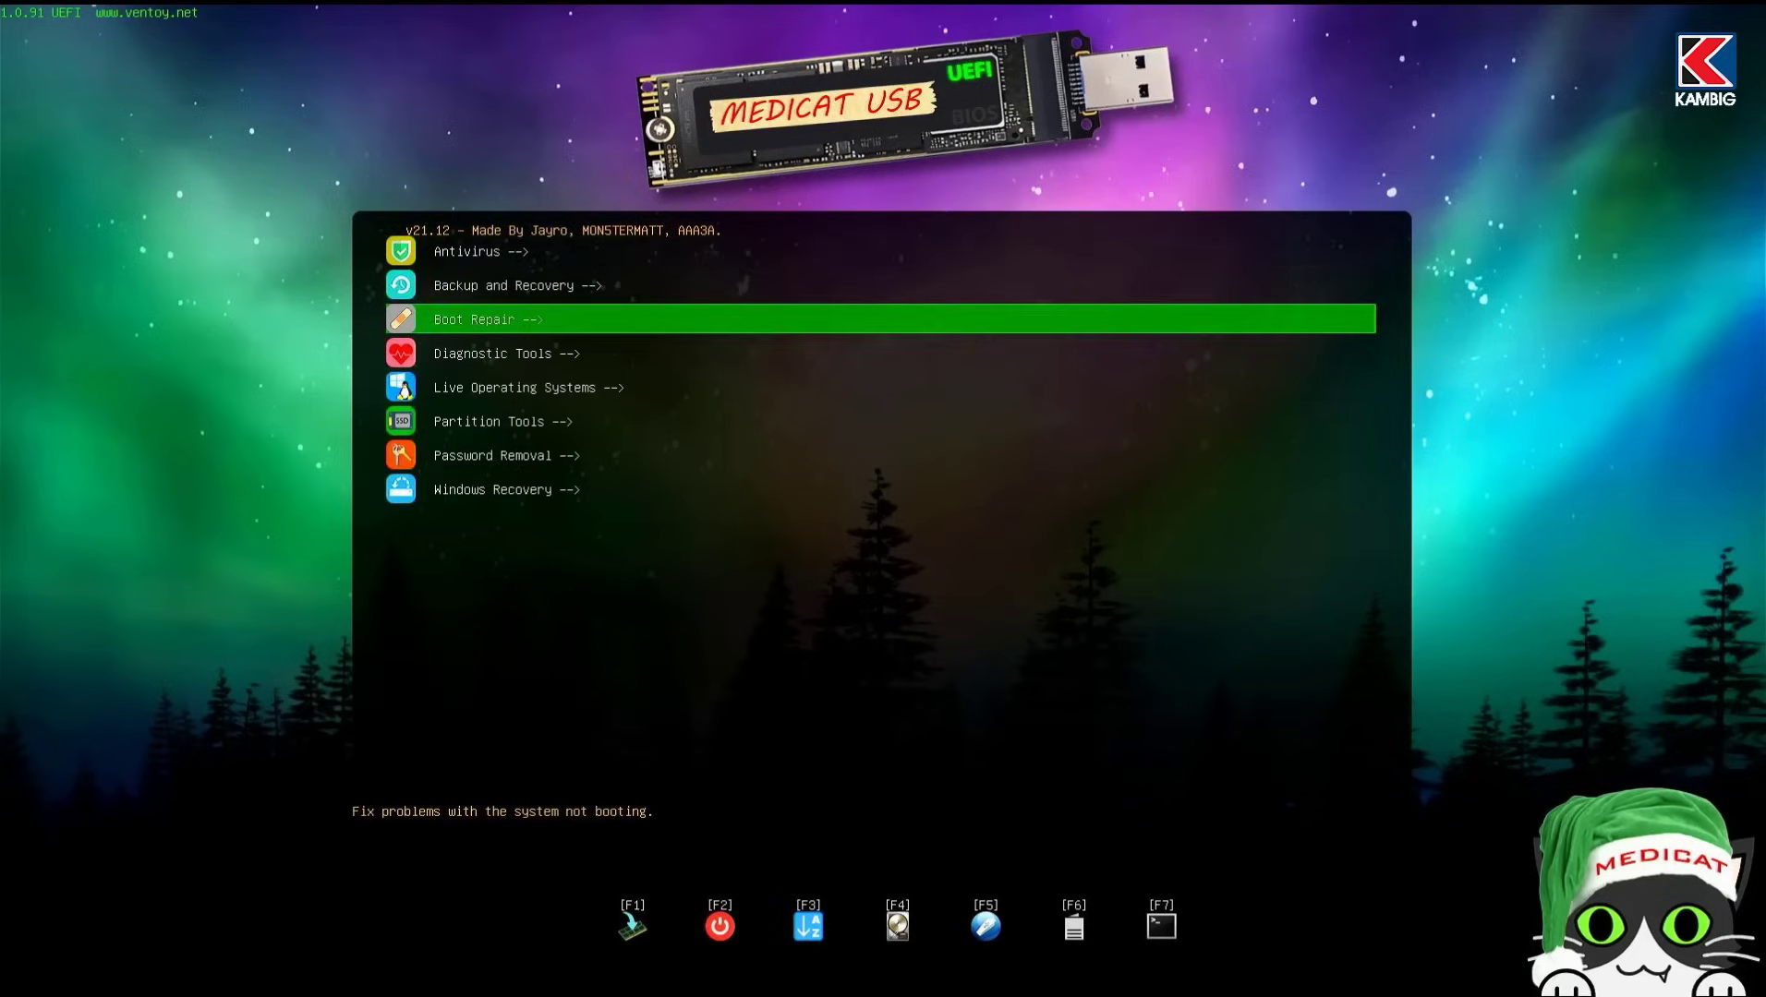
key(Down)
key(Down)
key(Down)
key(Return)
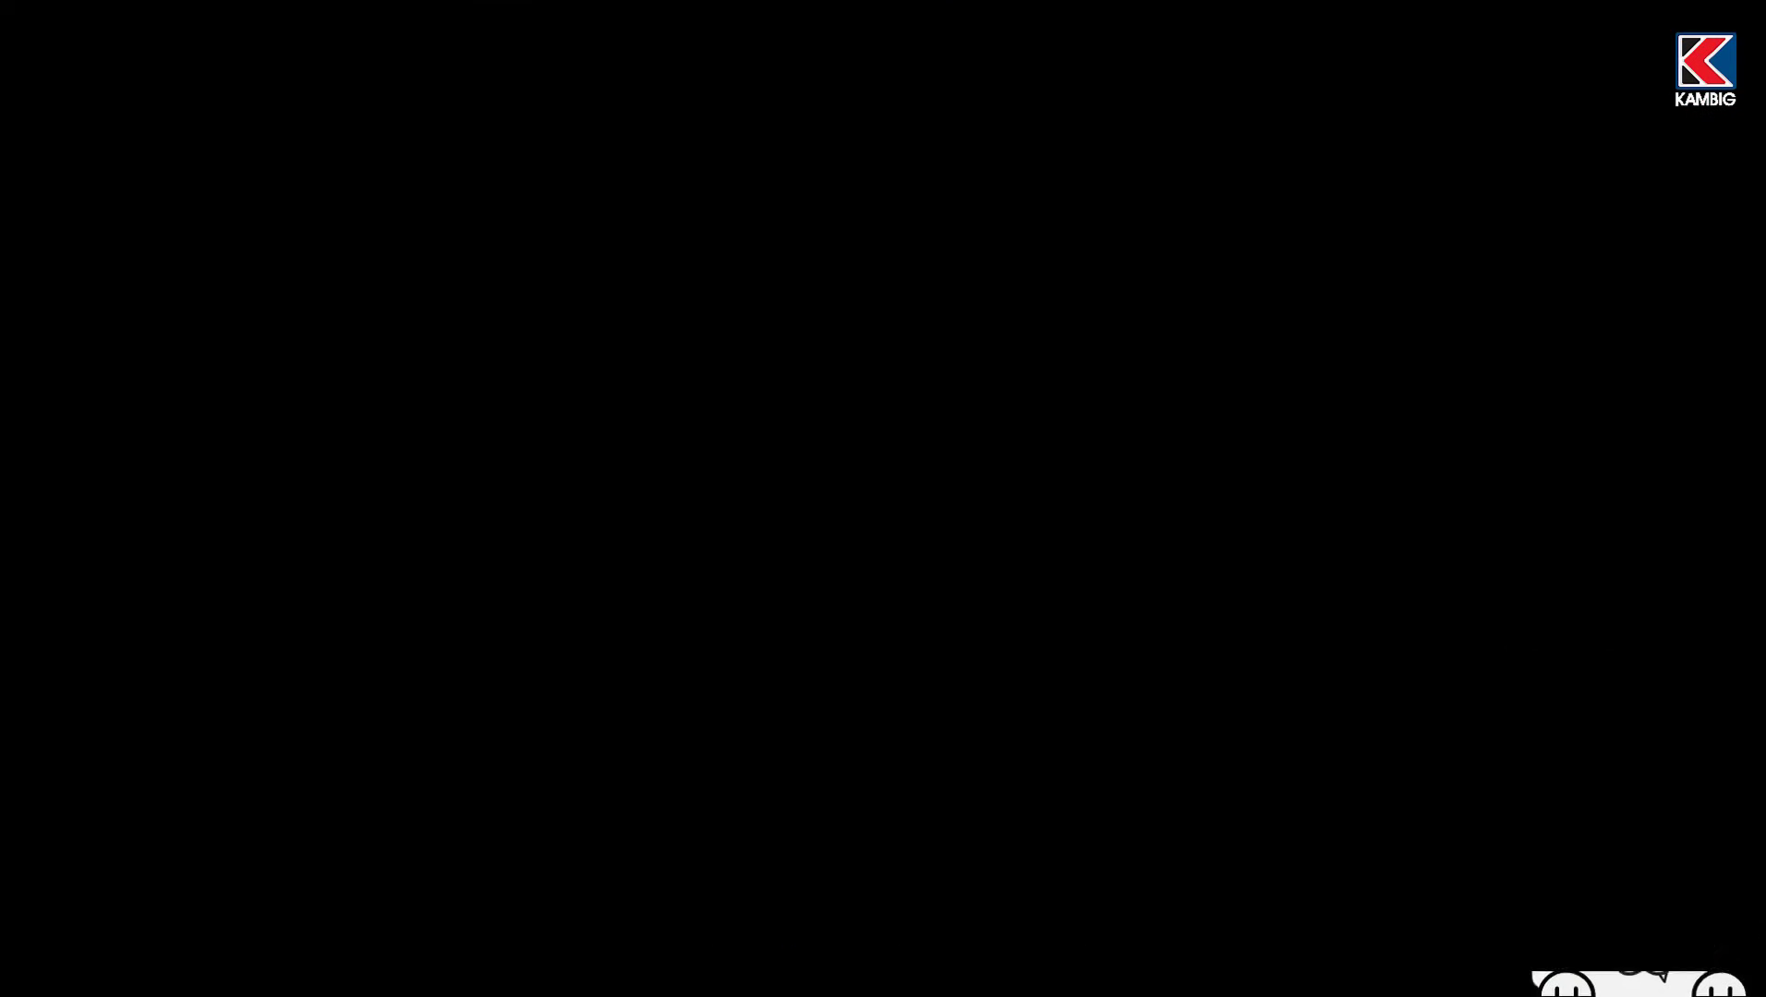
key(Down)
key(Down)
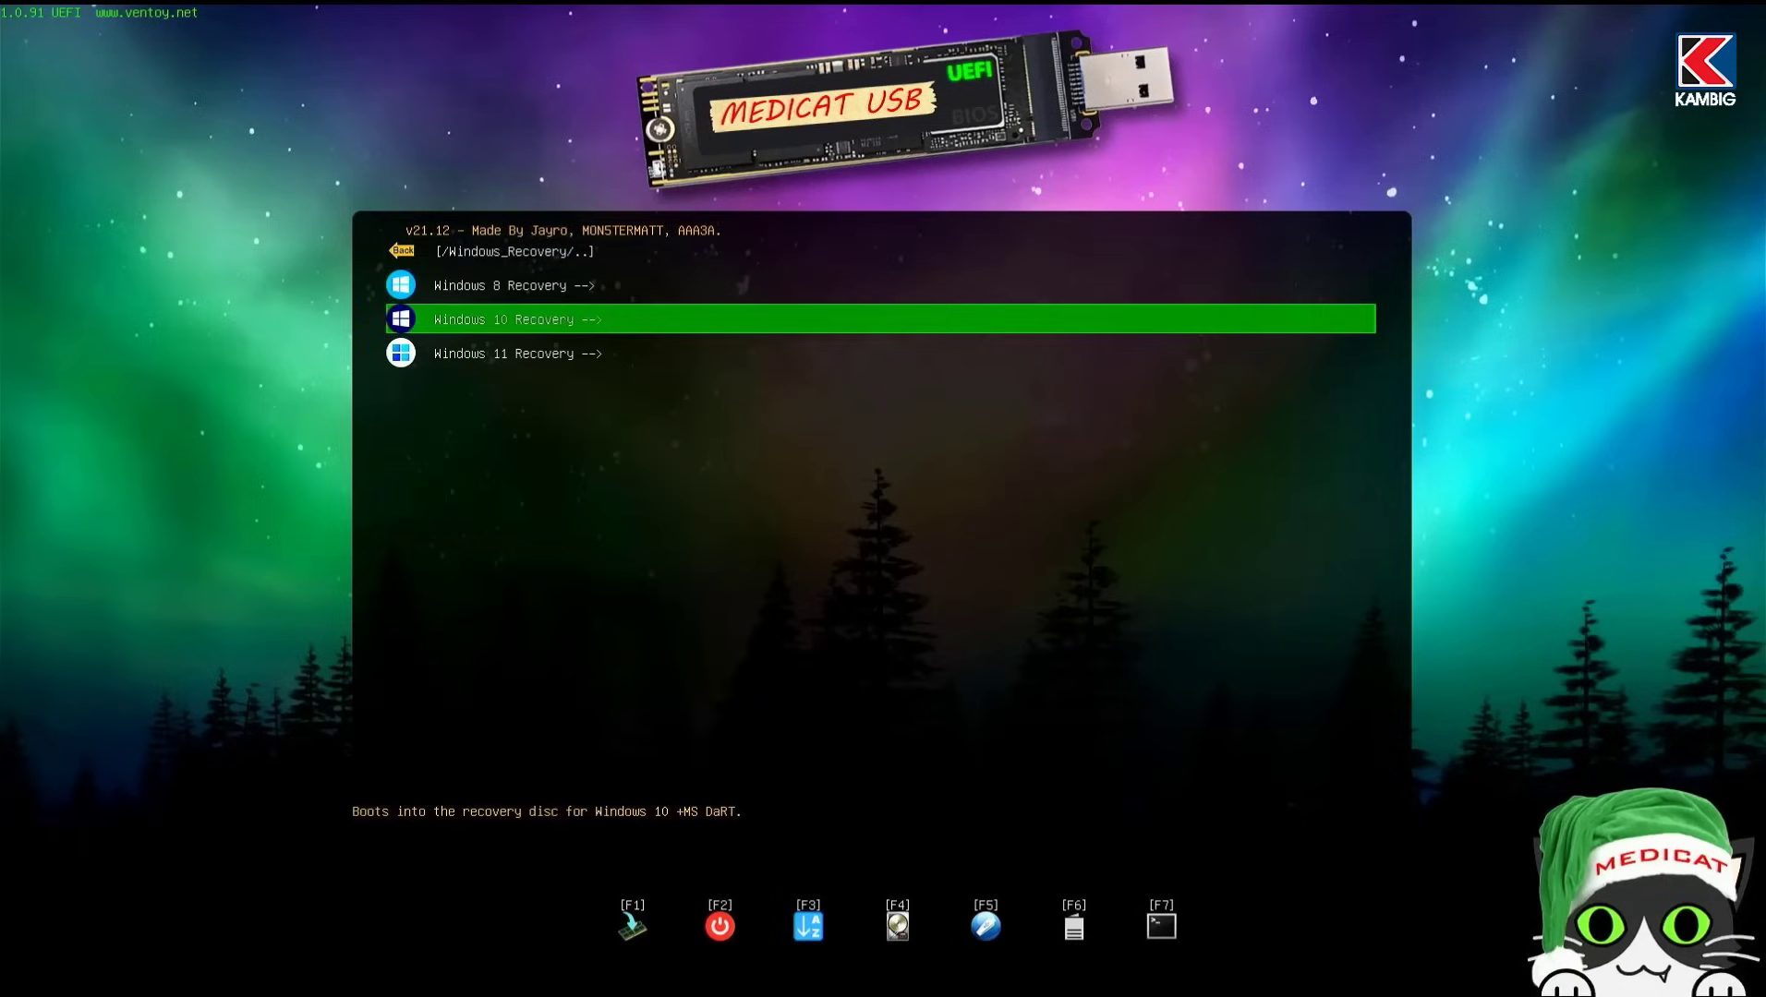
key(Down)
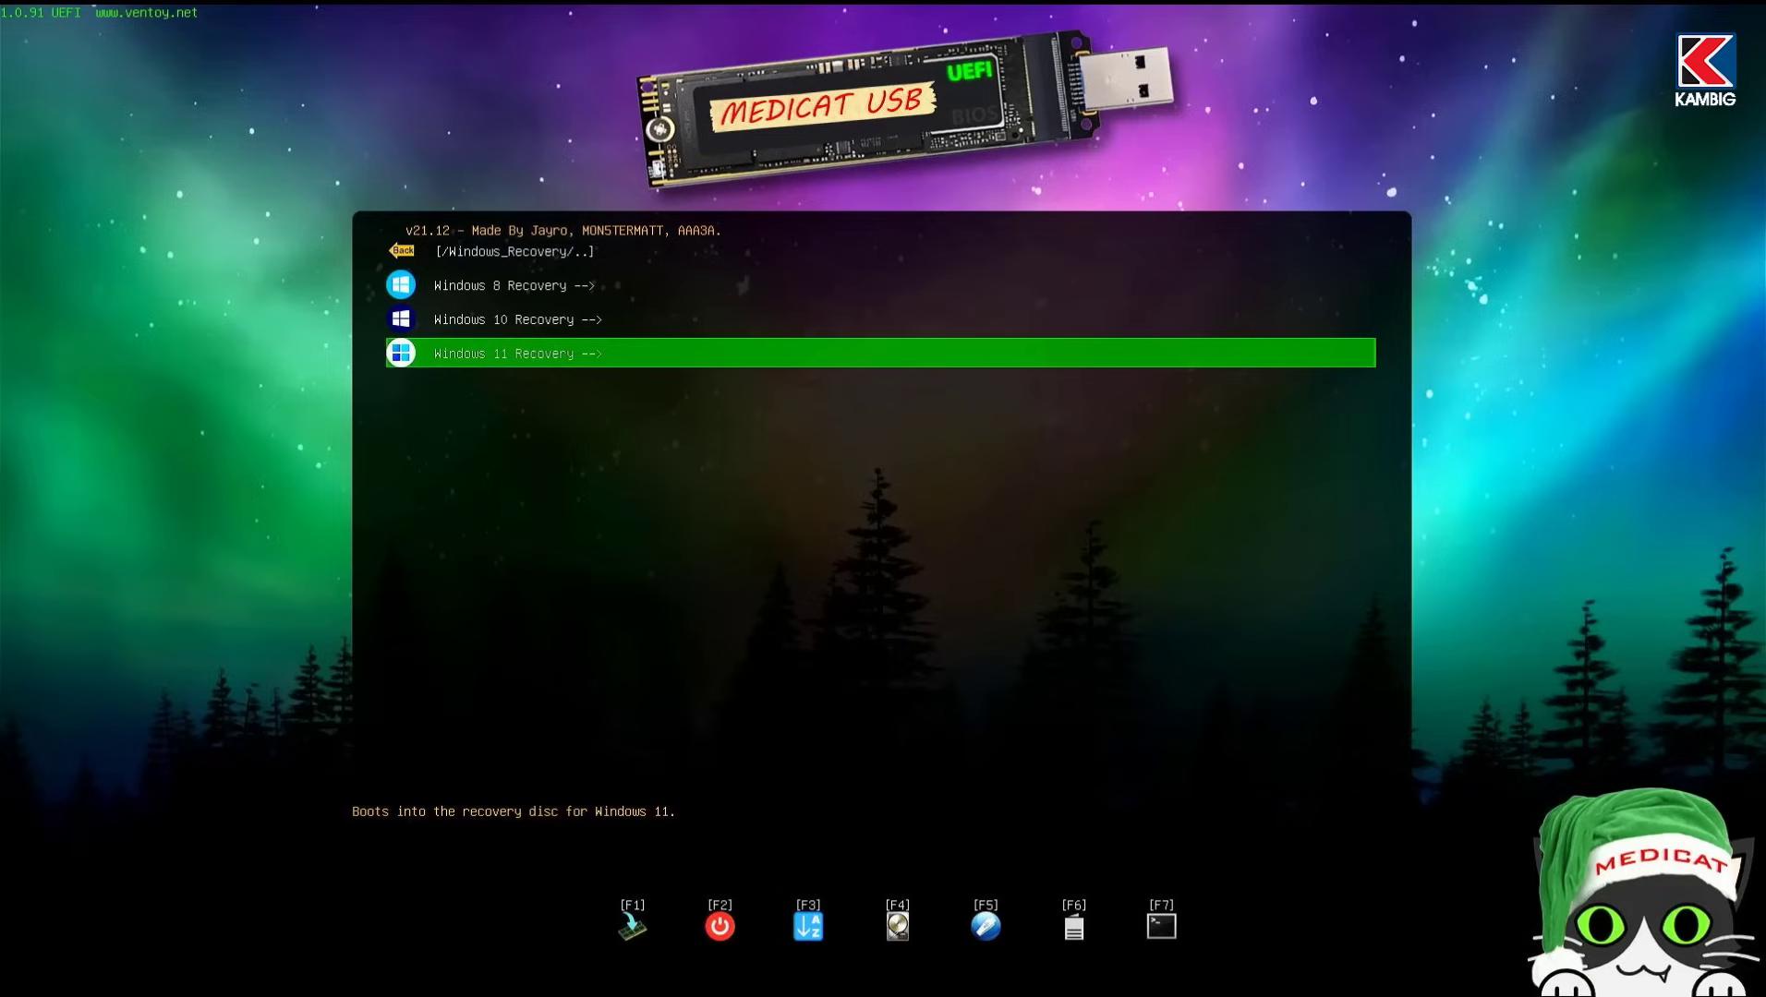
key(Escape)
- Boot Mini Windows 10 from the Live Operating Systems category
key(Down)
key(Down)
key(Down)
key(Down)
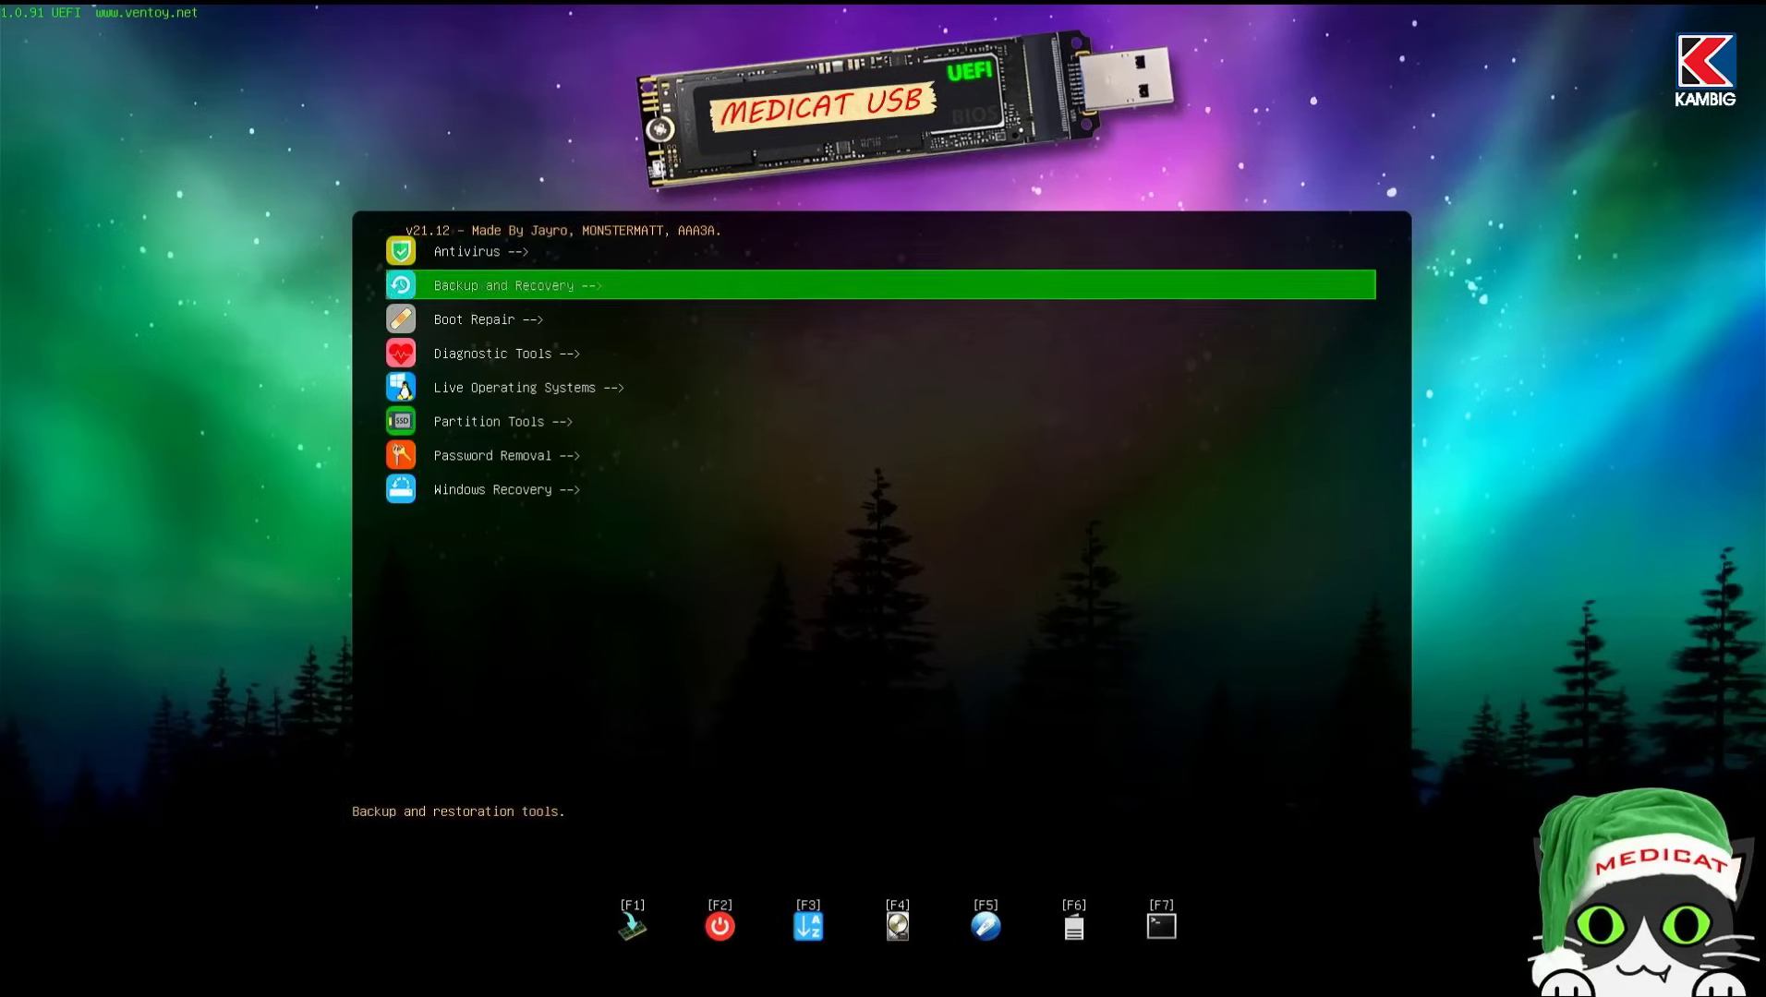
key(Return)
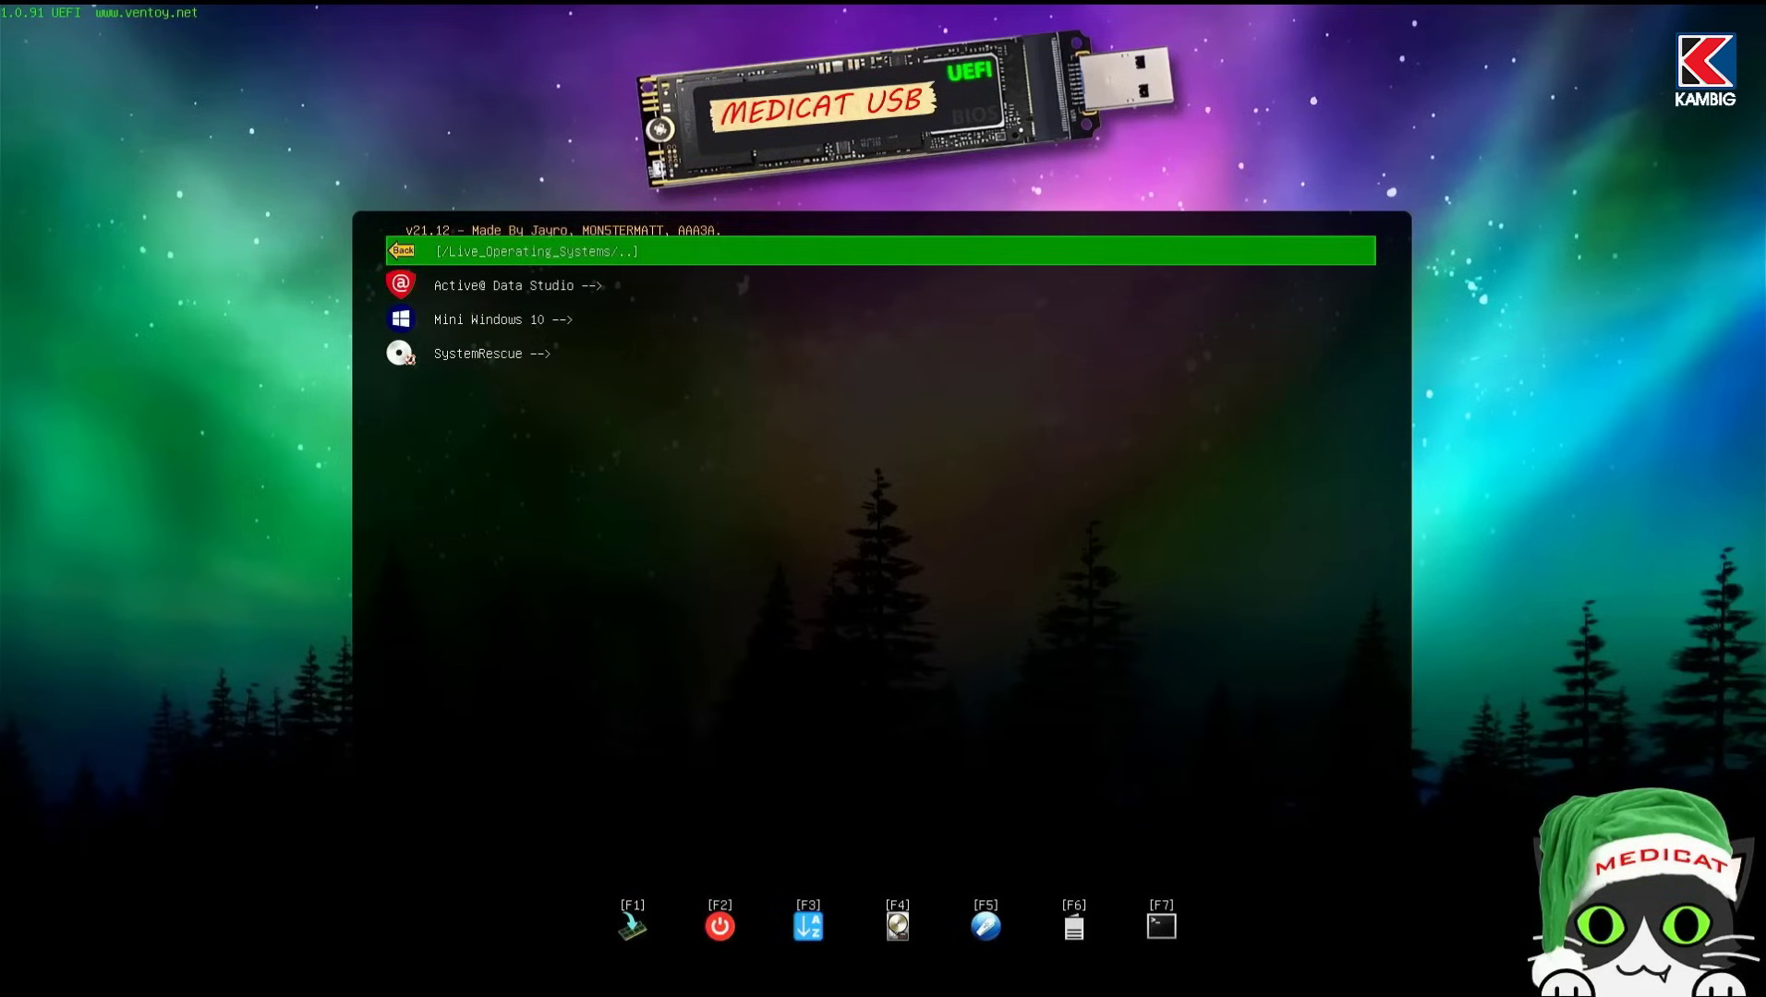
key(Down)
key(Down)
key(Return)
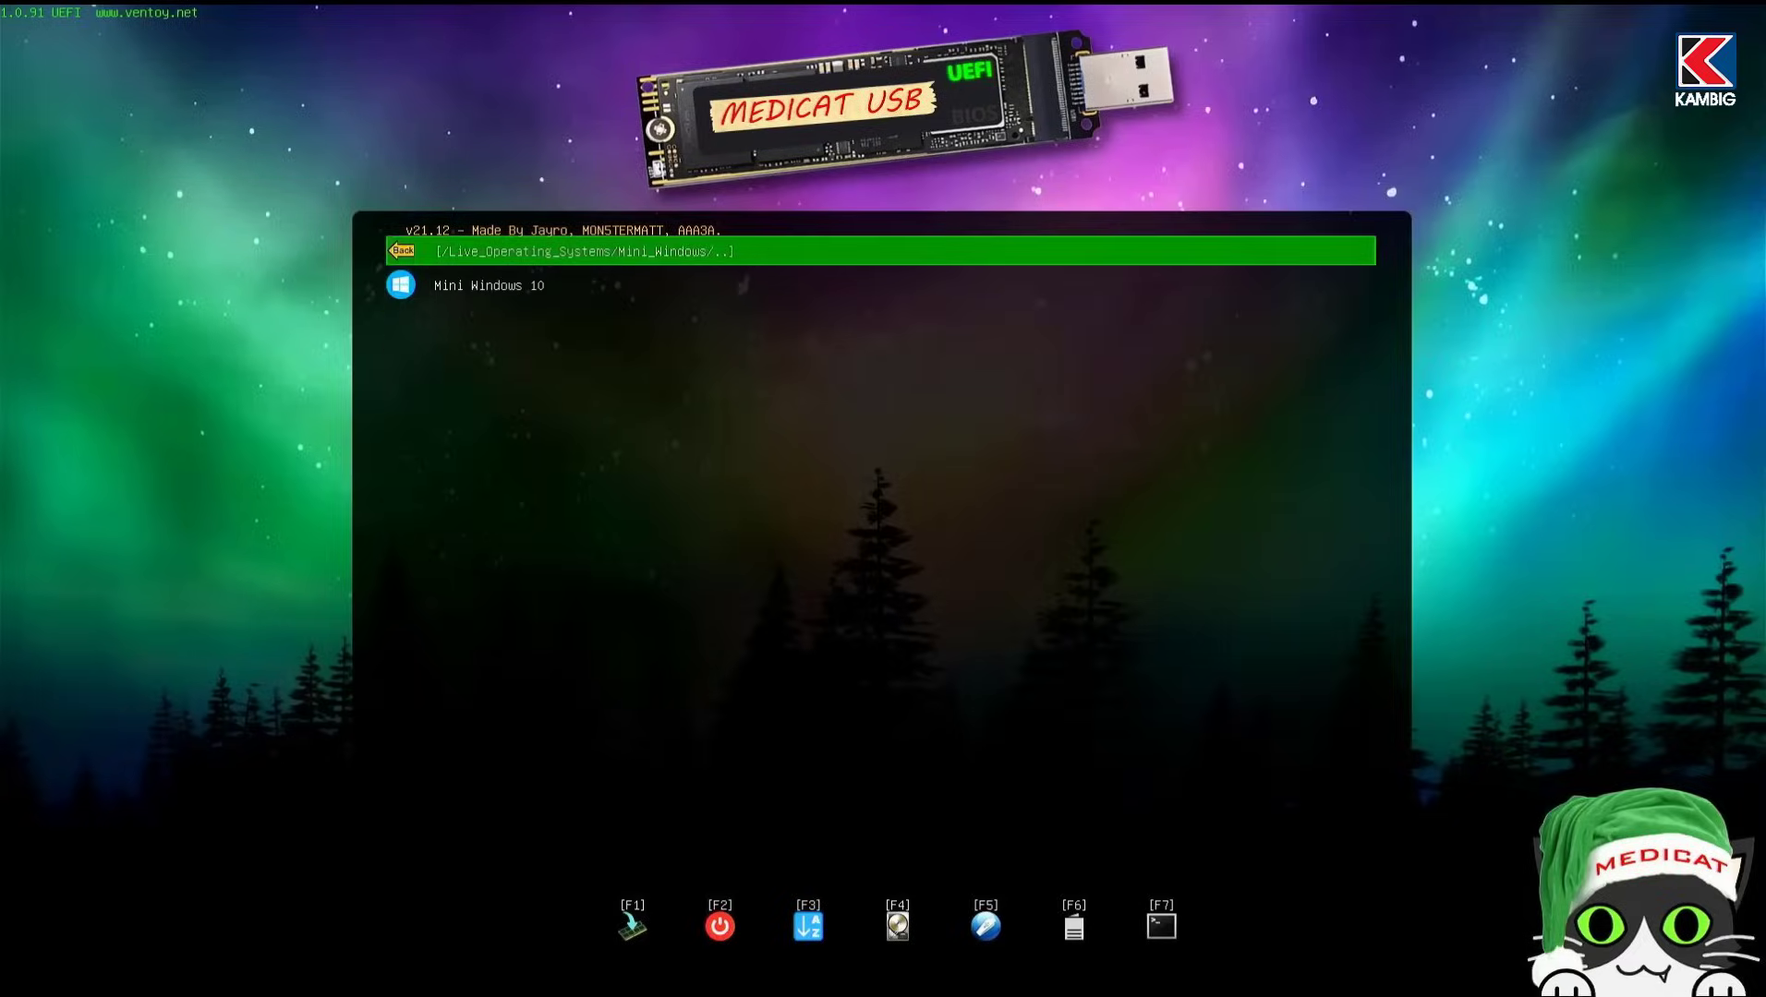
key(Down)
key(Return)
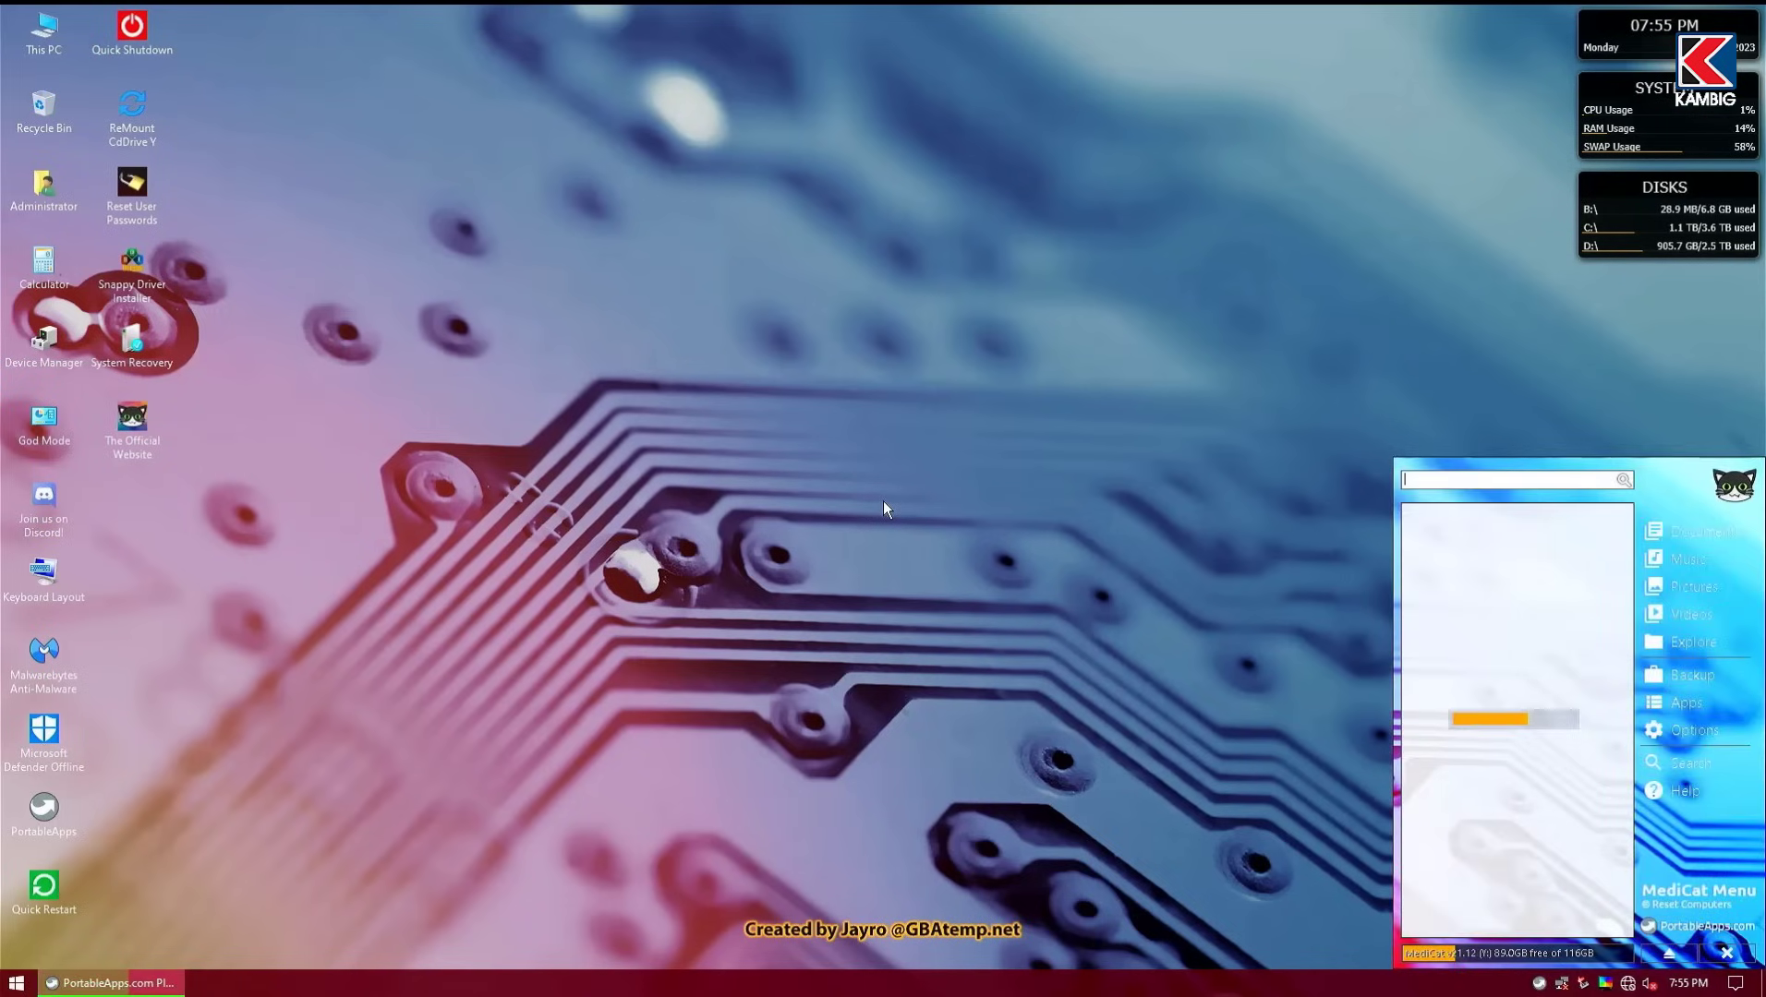
- Open Windows Explorer, view the contents of the RESPALDO 1 (C:) drive, and close the window
click(15, 983)
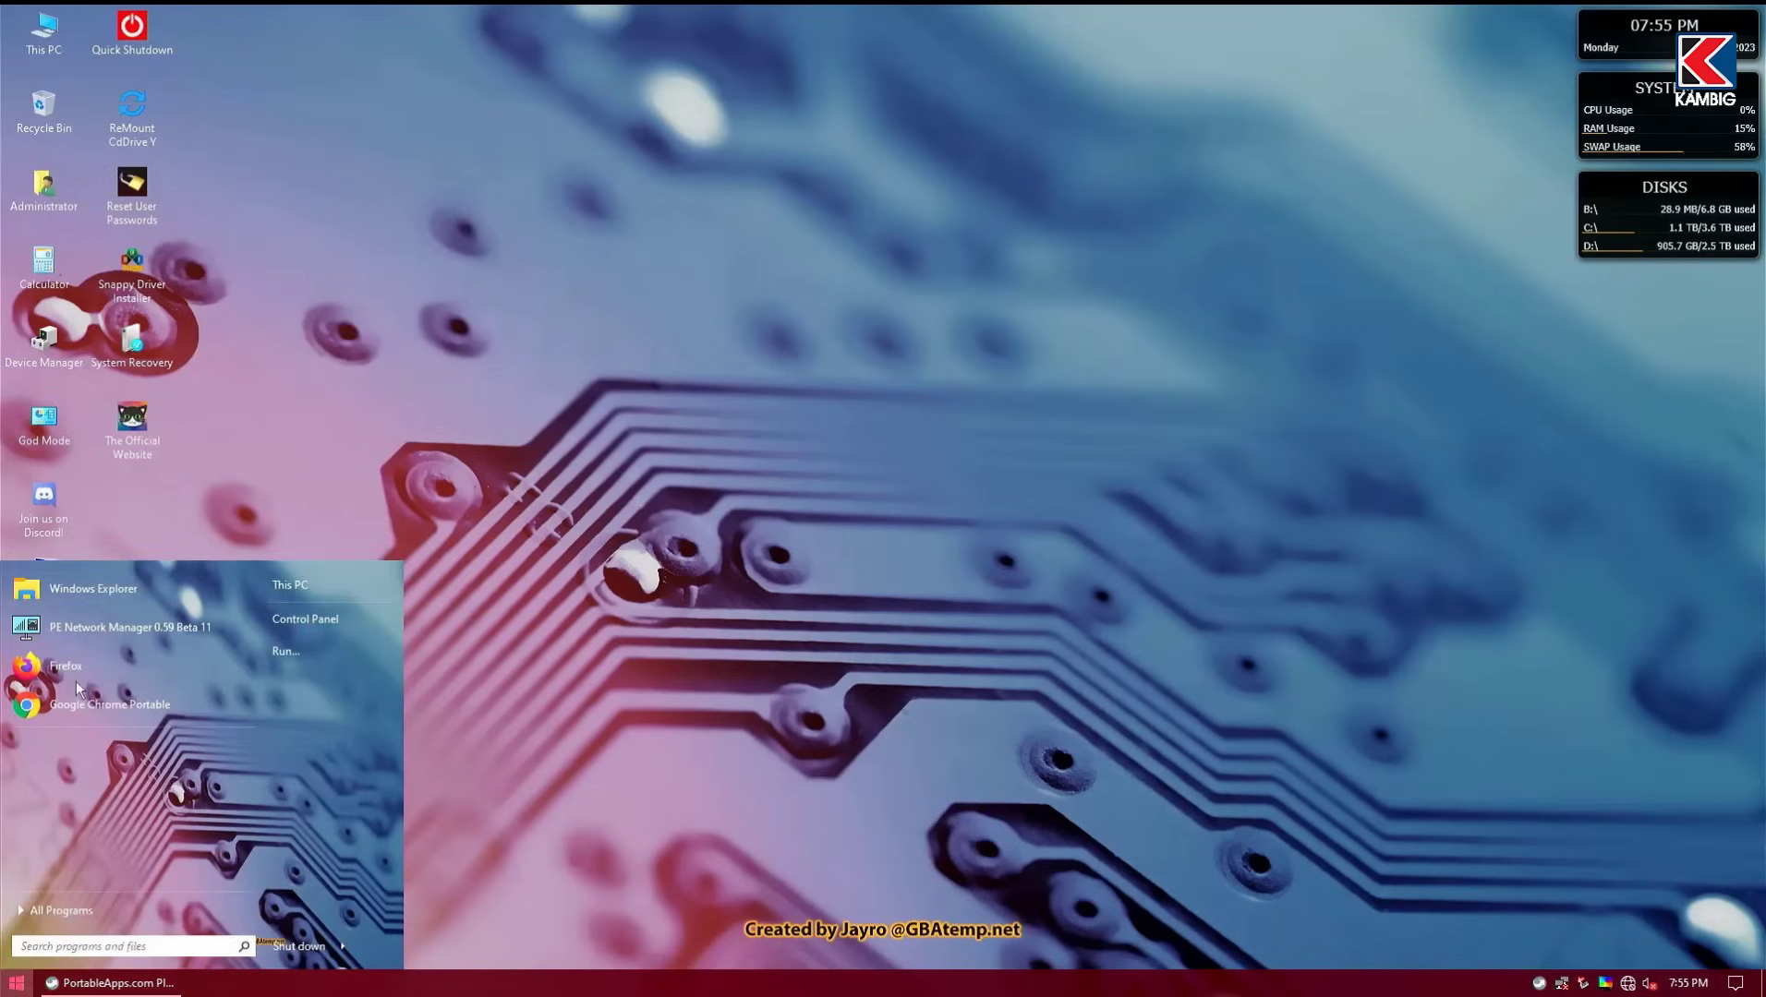
click(116, 590)
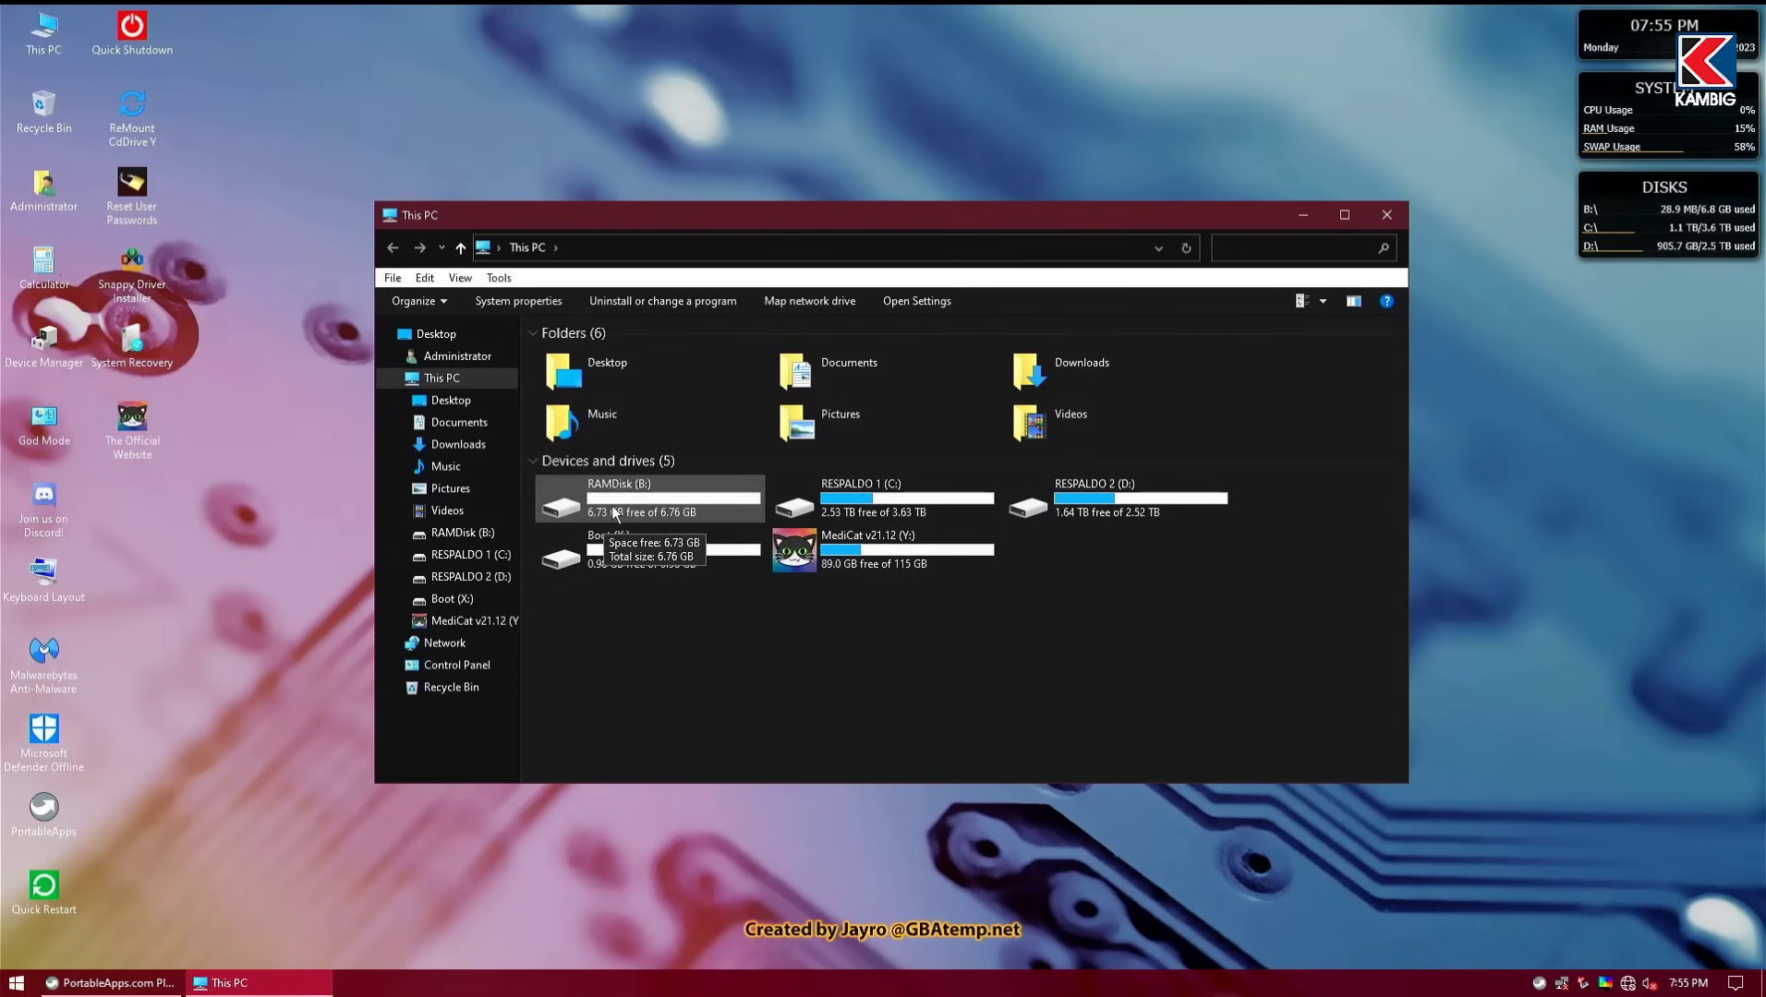
double_click(831, 499)
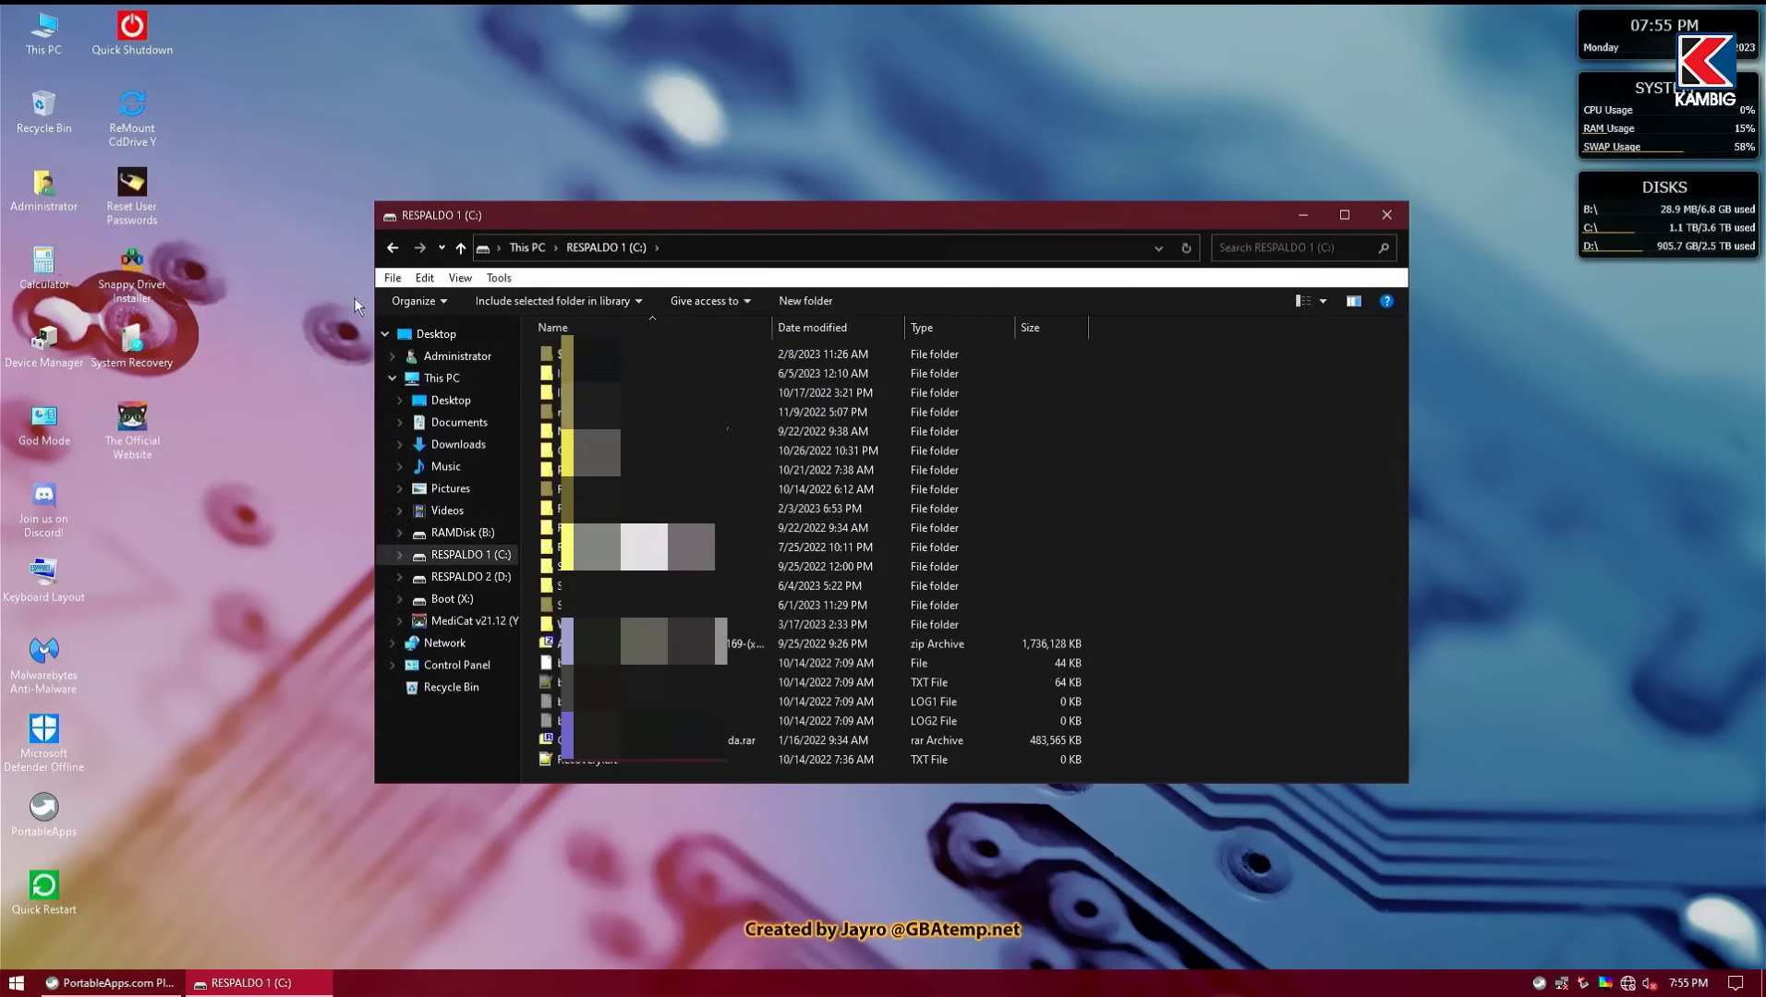
click(392, 247)
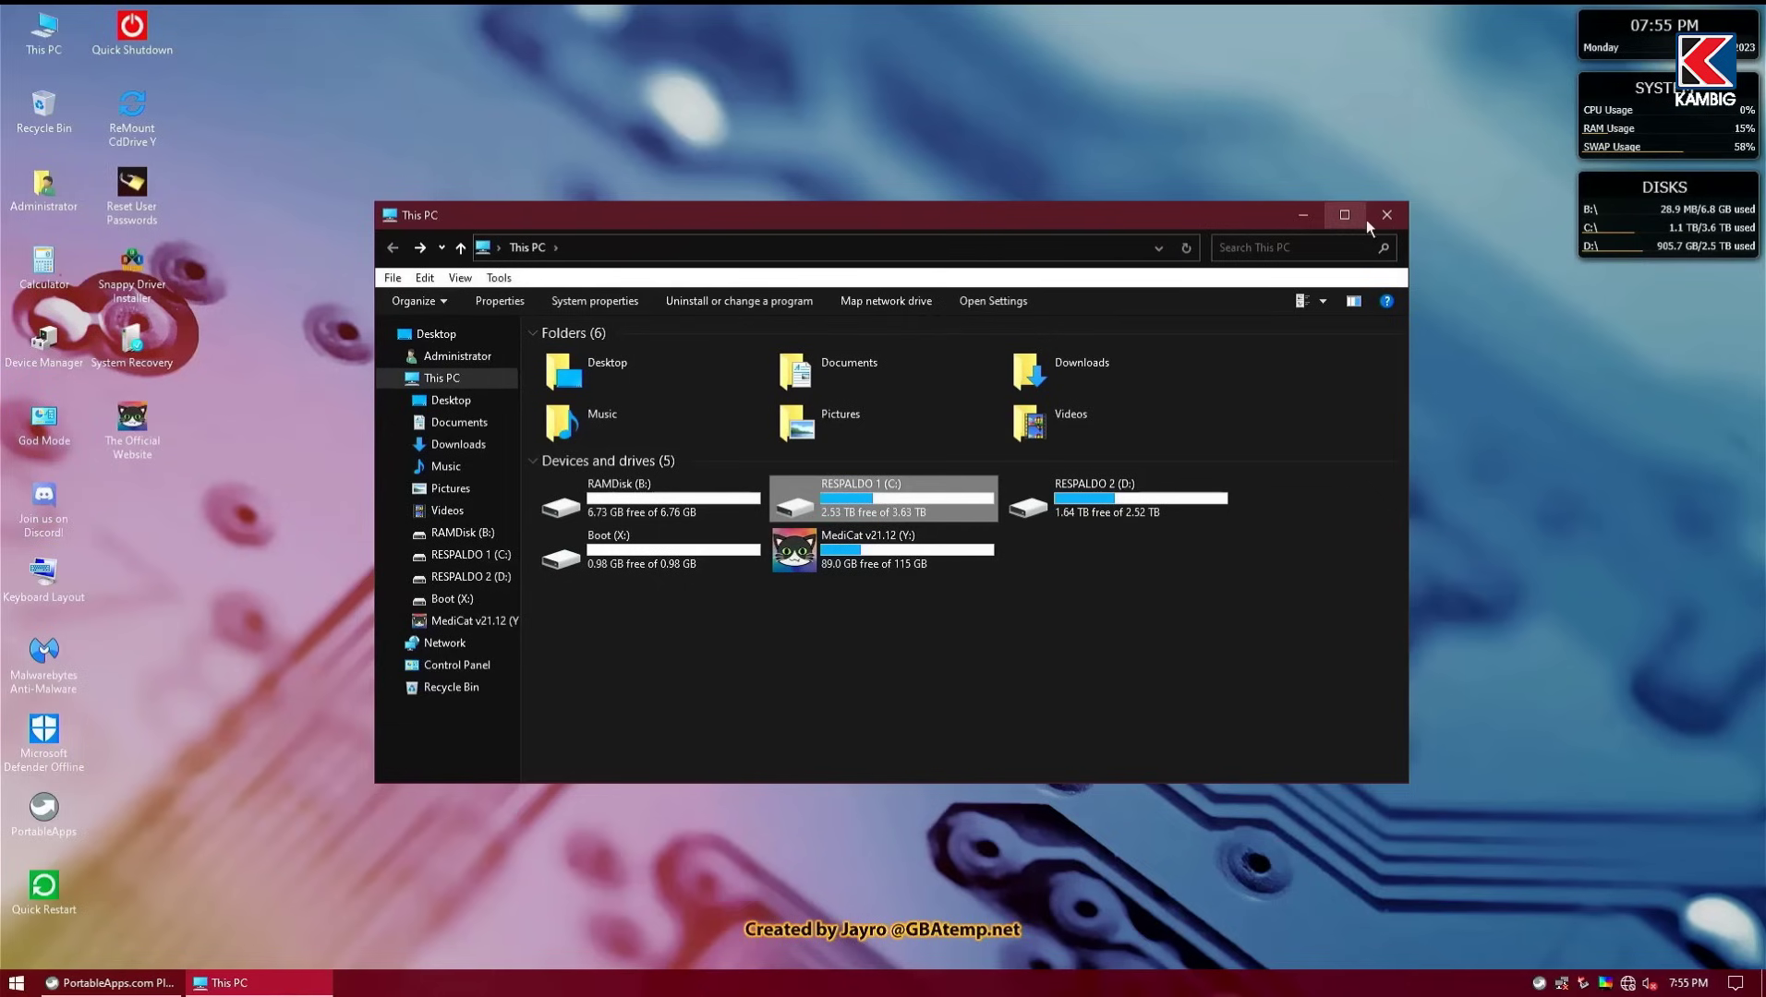
click(1386, 214)
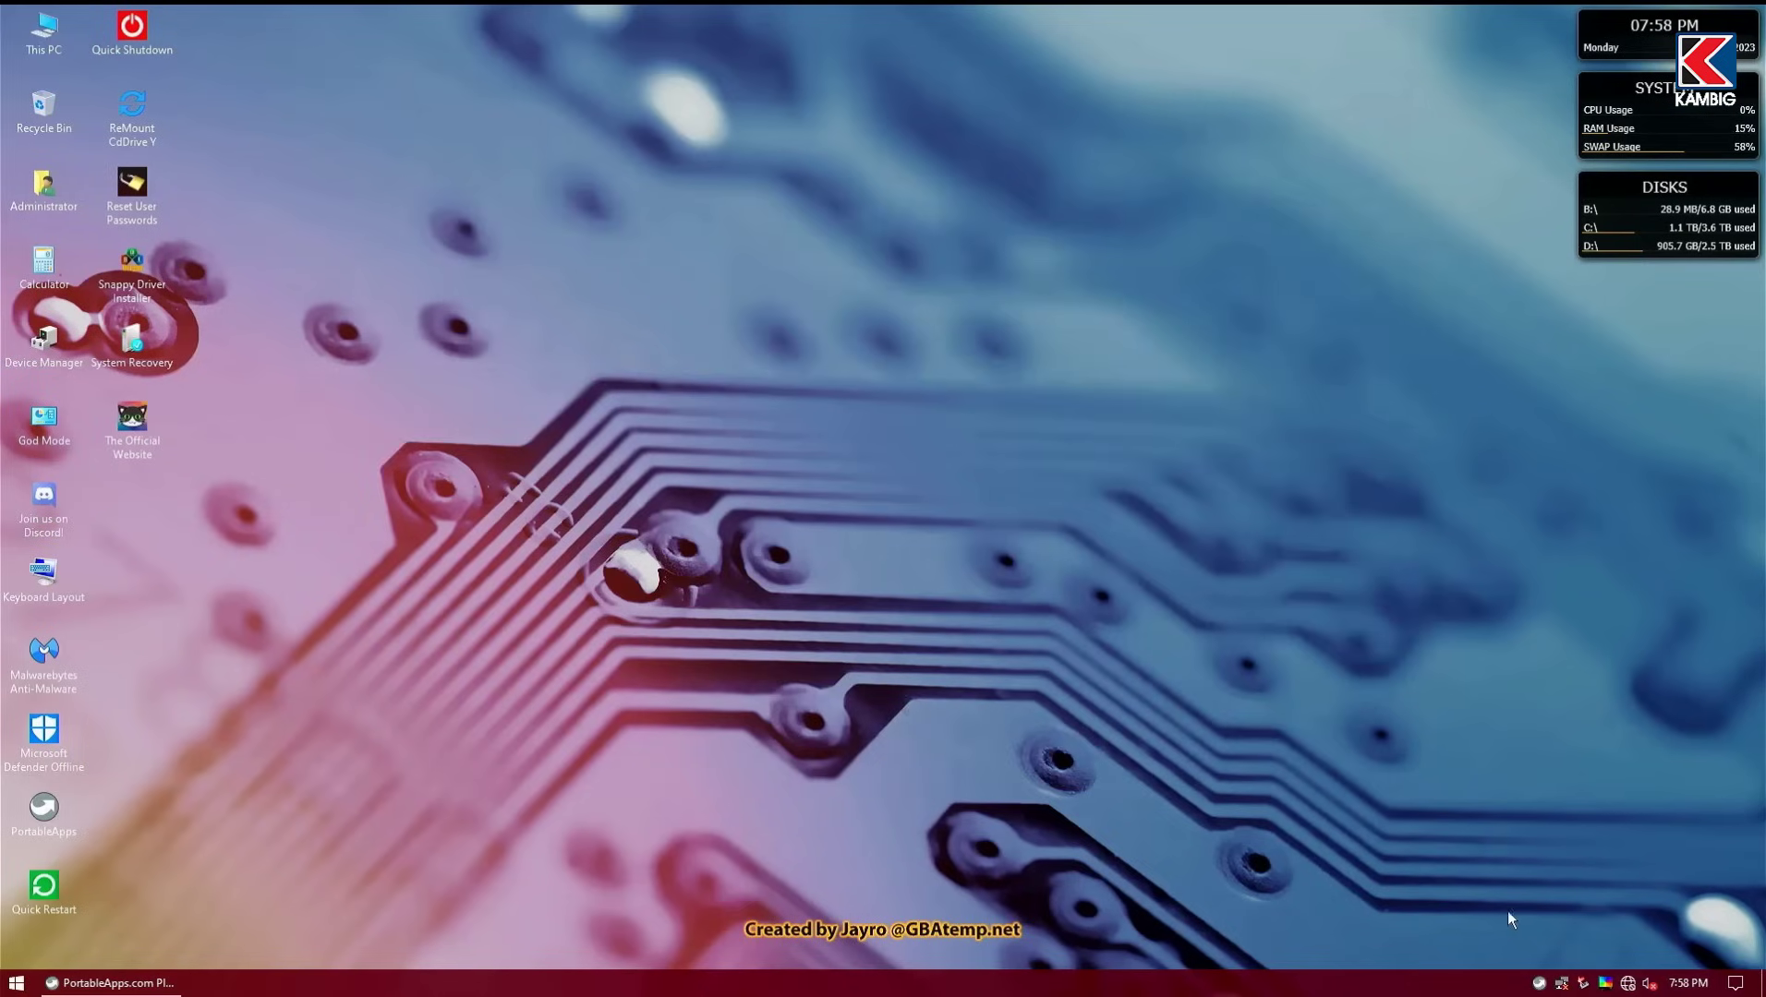
- Examine the portable programs in the MediCat Menu, from Accessibility and Disk Tools through Registry Tools, Security and Utilities
click(1538, 982)
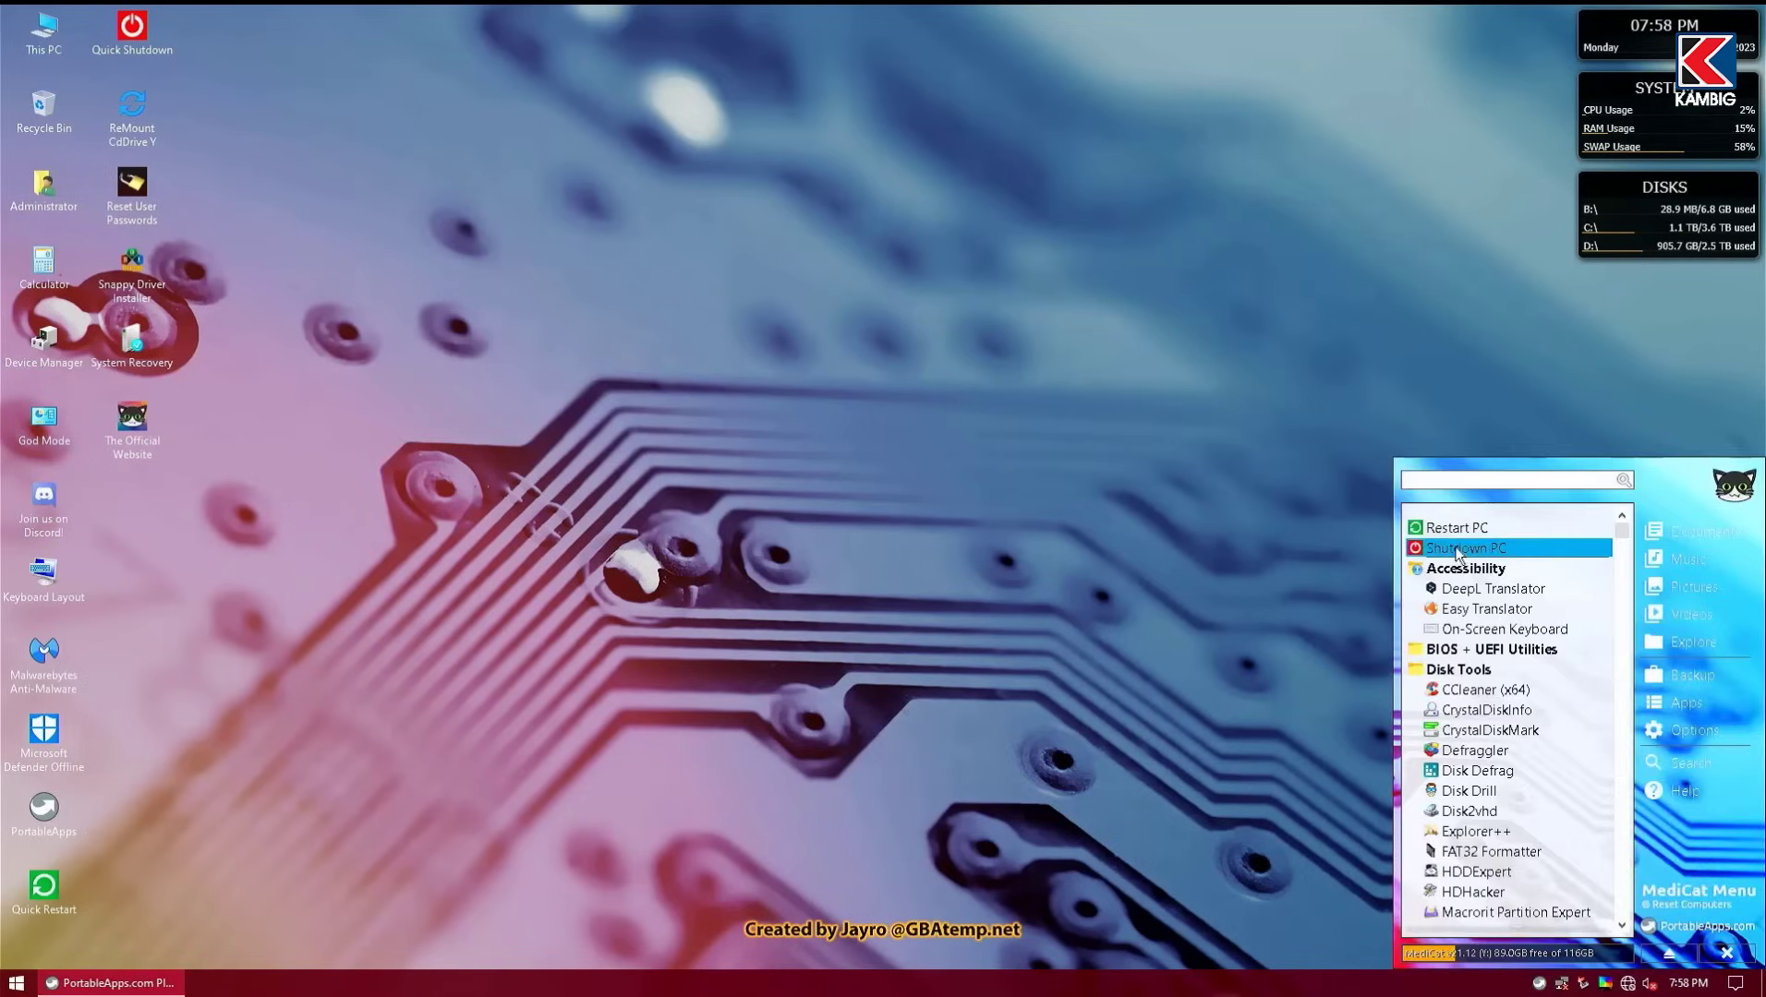
drag(1621, 532, 1625, 844)
click(1622, 925)
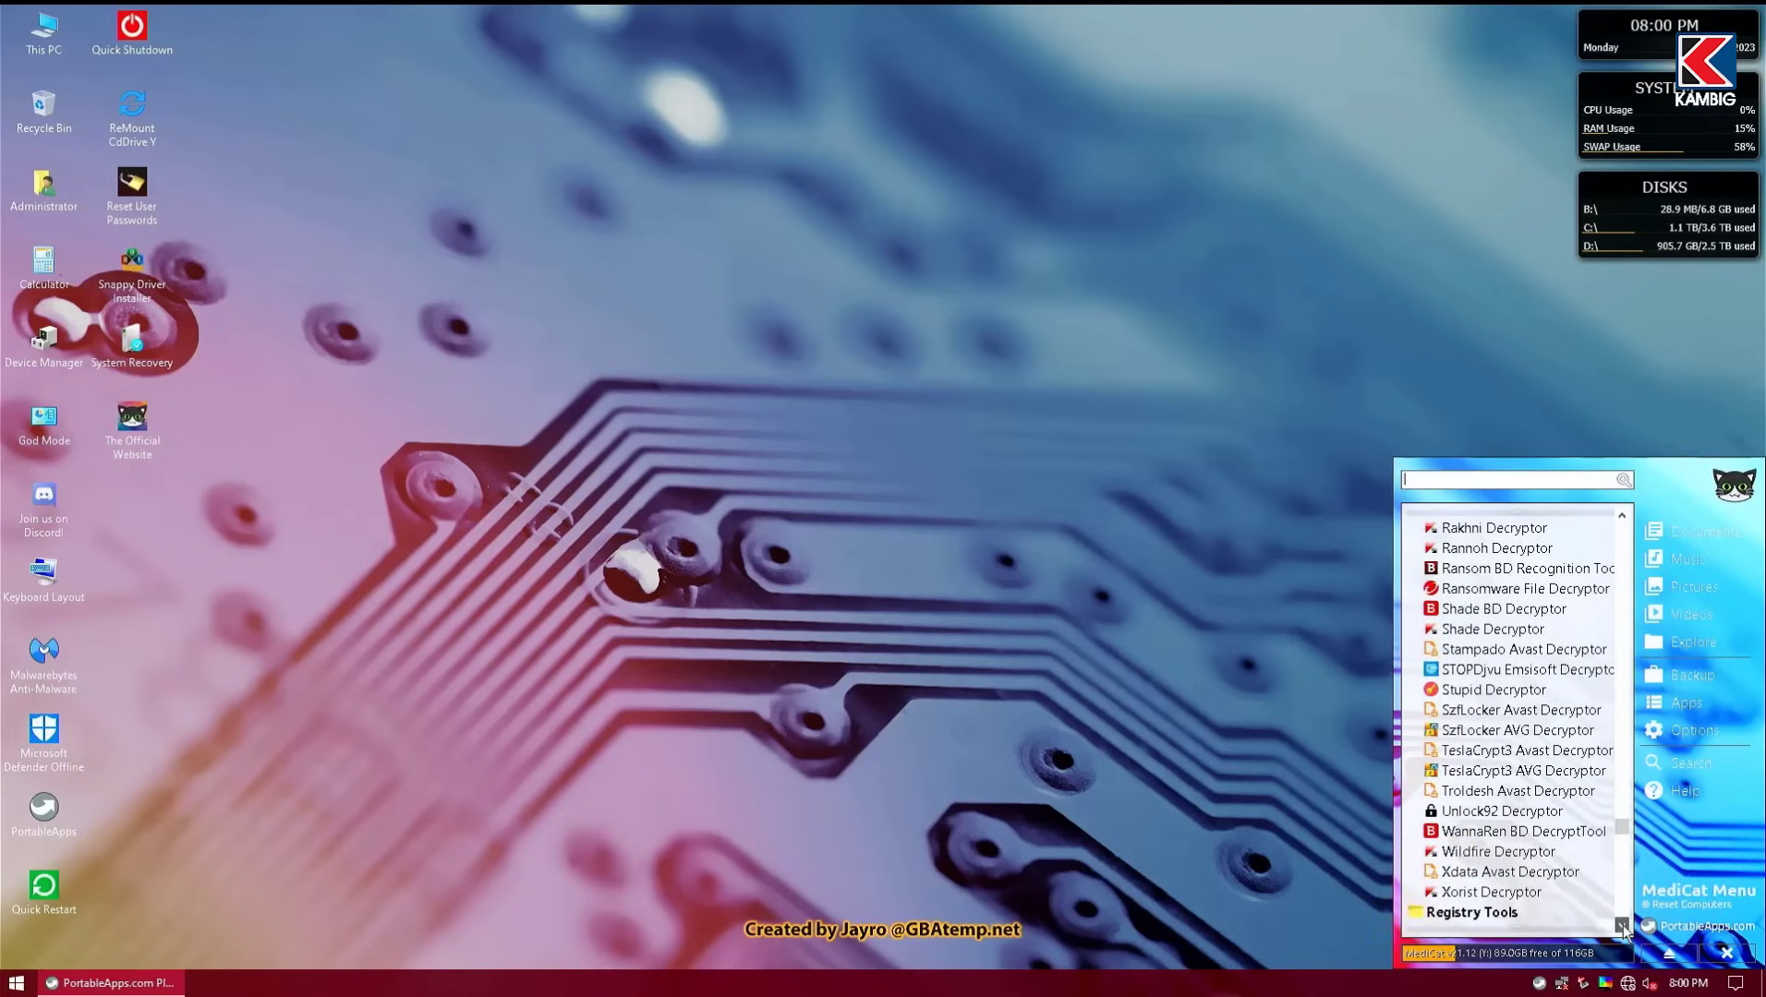
click(1622, 925)
click(1622, 926)
click(1621, 925)
click(1622, 925)
click(1622, 925)
click(1621, 926)
click(1622, 925)
click(1622, 925)
click(1622, 925)
click(1622, 925)
click(1622, 925)
click(1622, 925)
click(1622, 925)
click(1622, 925)
click(1622, 926)
click(1622, 926)
click(1622, 925)
click(1622, 926)
click(1622, 925)
click(1622, 925)
click(1621, 926)
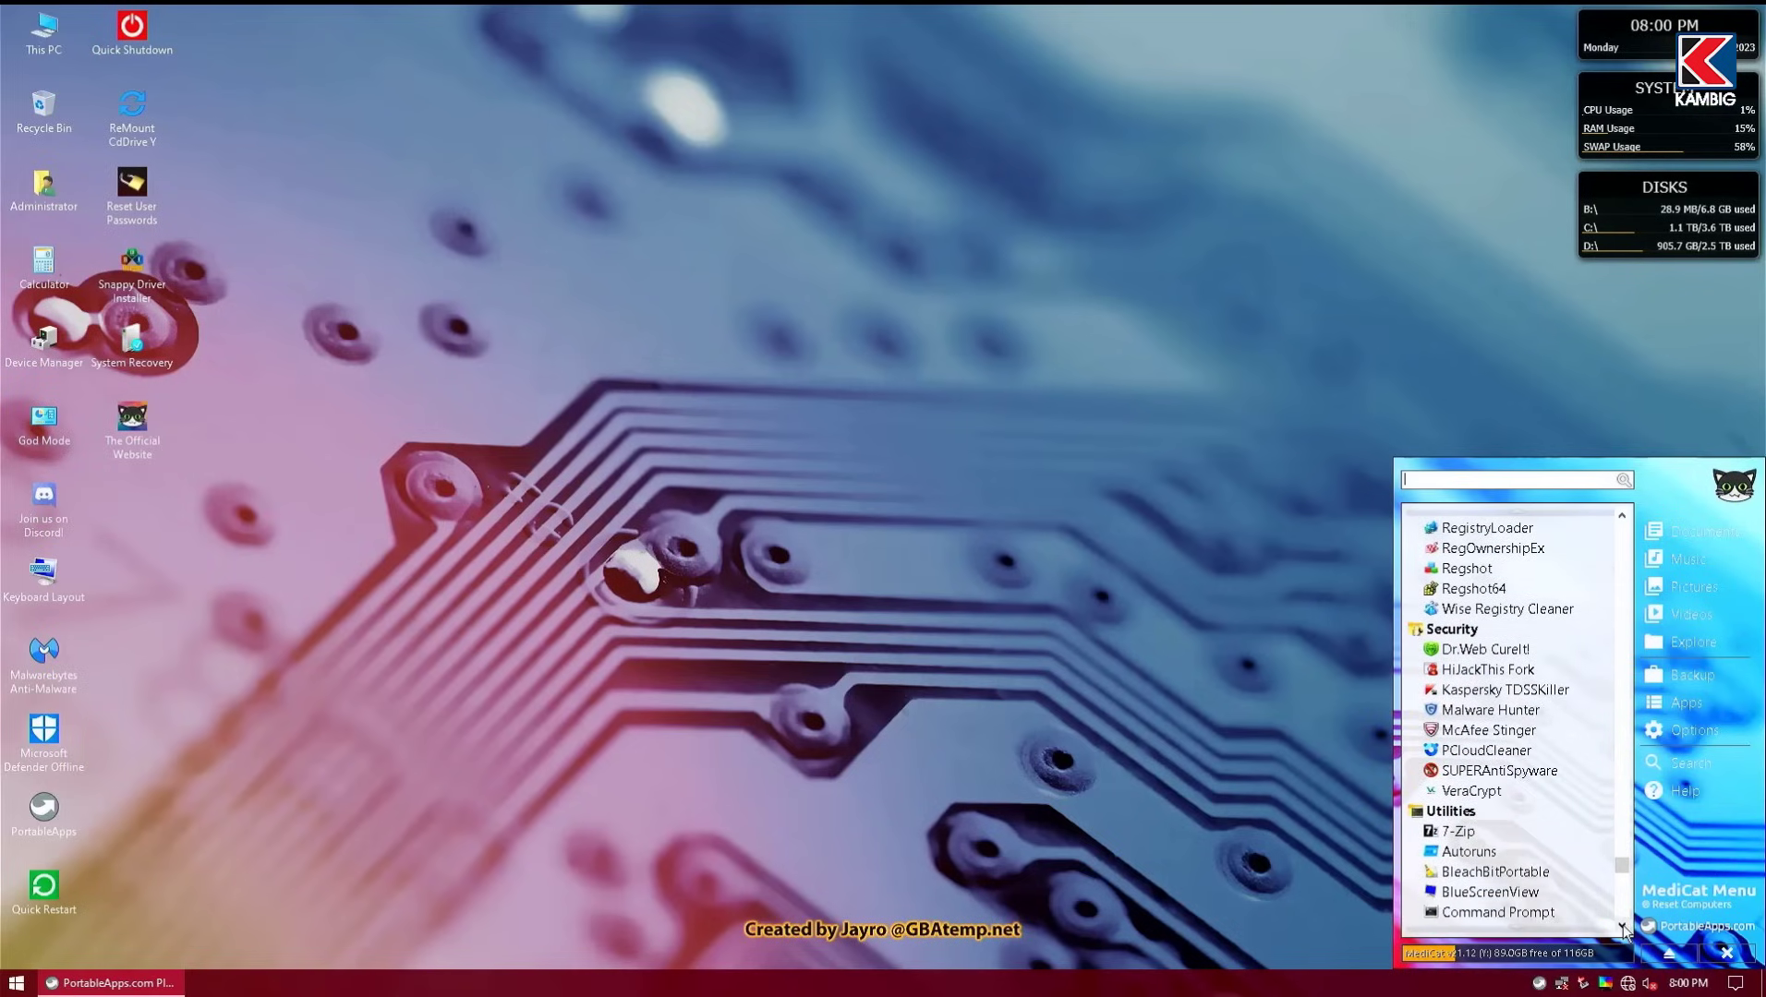
click(1622, 925)
click(1622, 925)
click(1622, 926)
click(1622, 925)
click(1622, 926)
click(1622, 925)
click(1622, 925)
click(1621, 926)
click(1622, 926)
click(1622, 925)
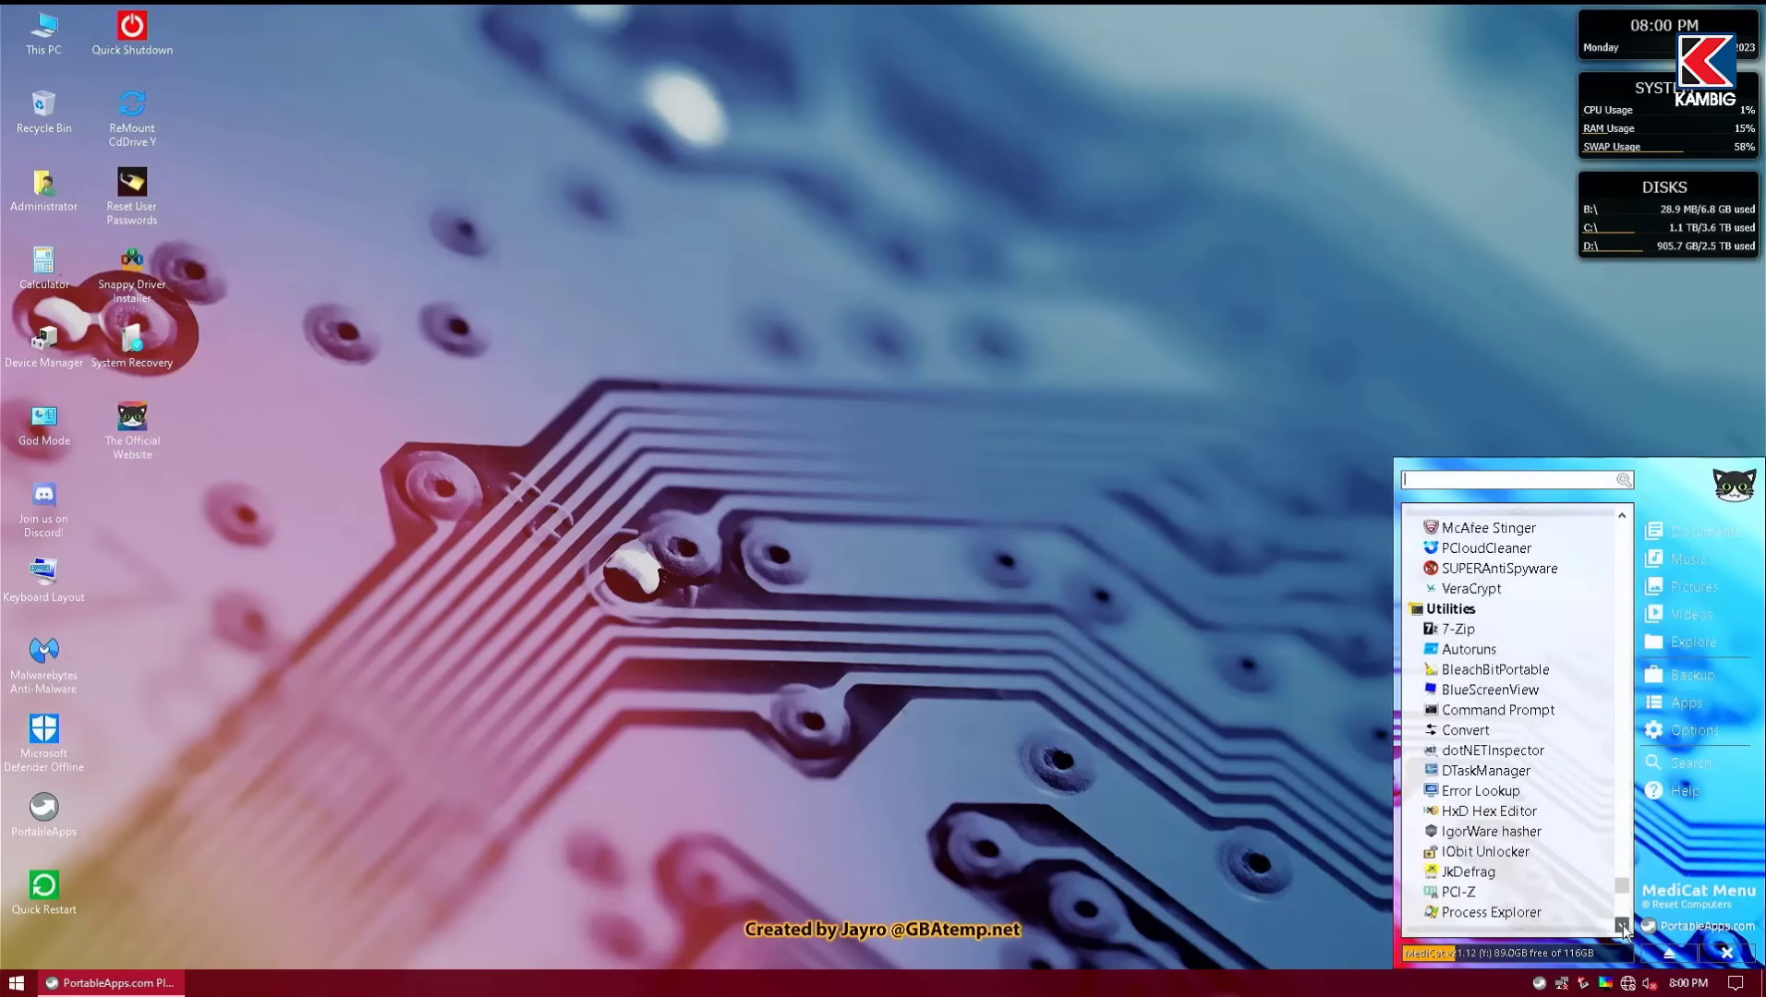
click(1622, 925)
click(1622, 925)
click(1621, 926)
click(1621, 925)
click(1622, 925)
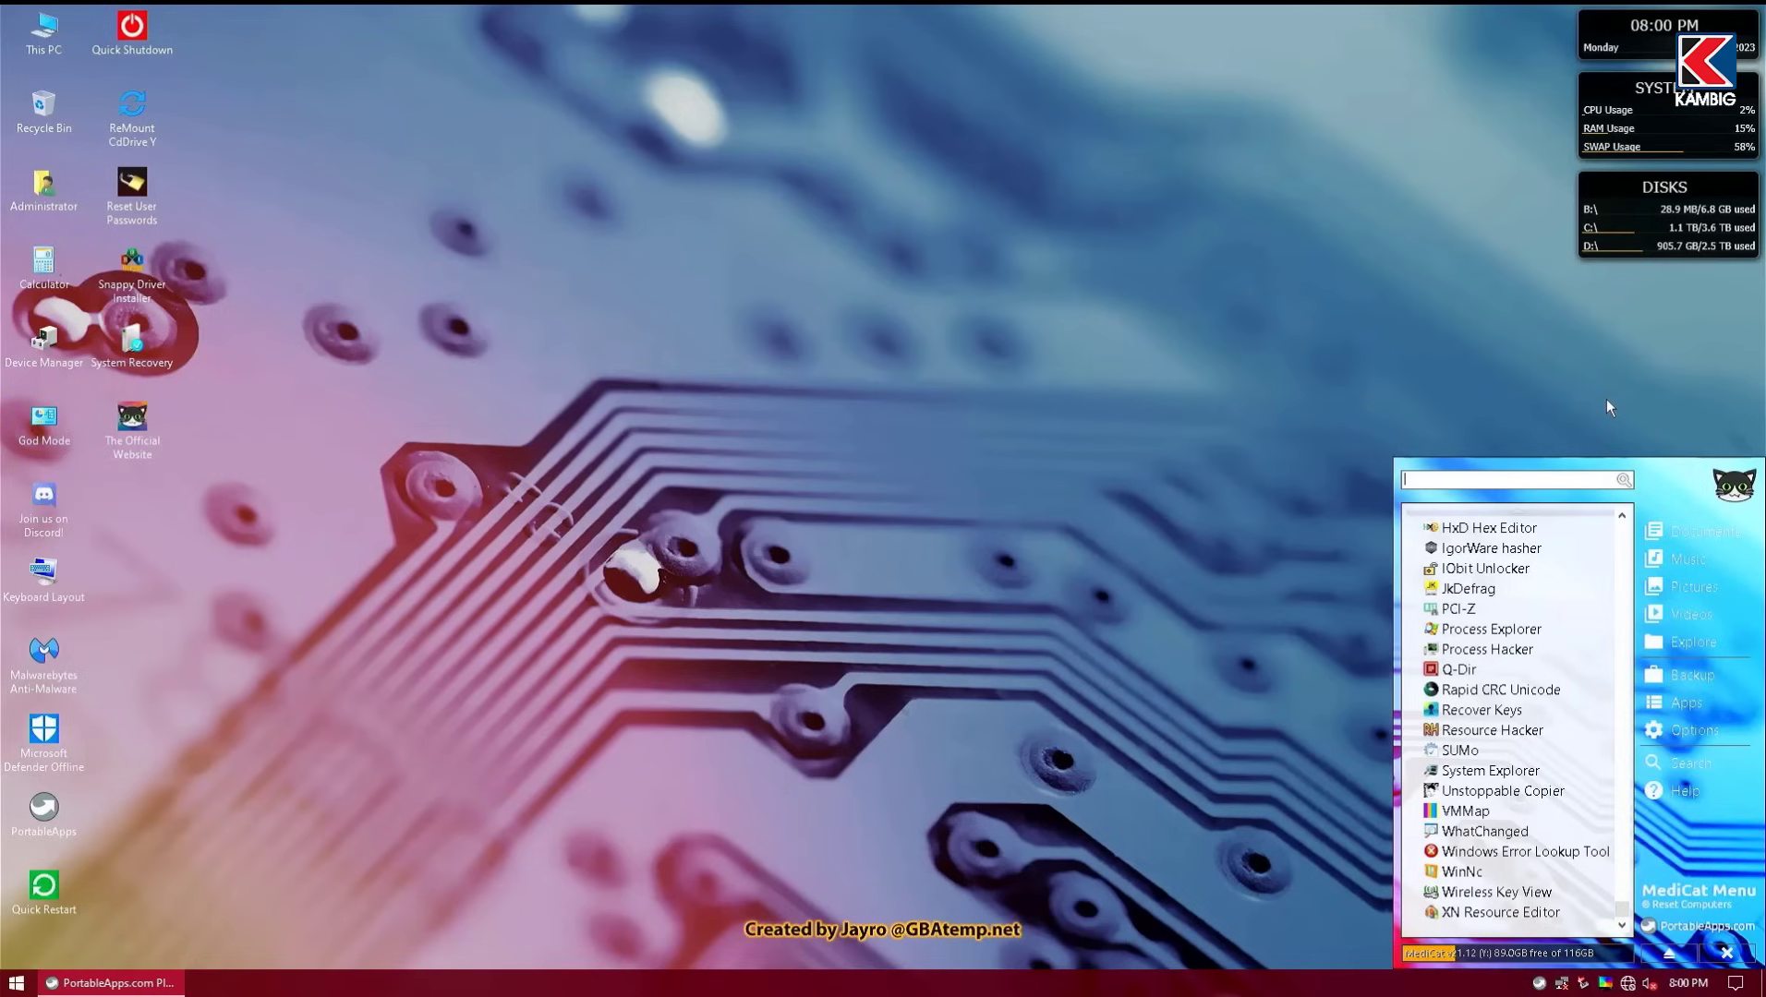
drag(1622, 908, 1657, 649)
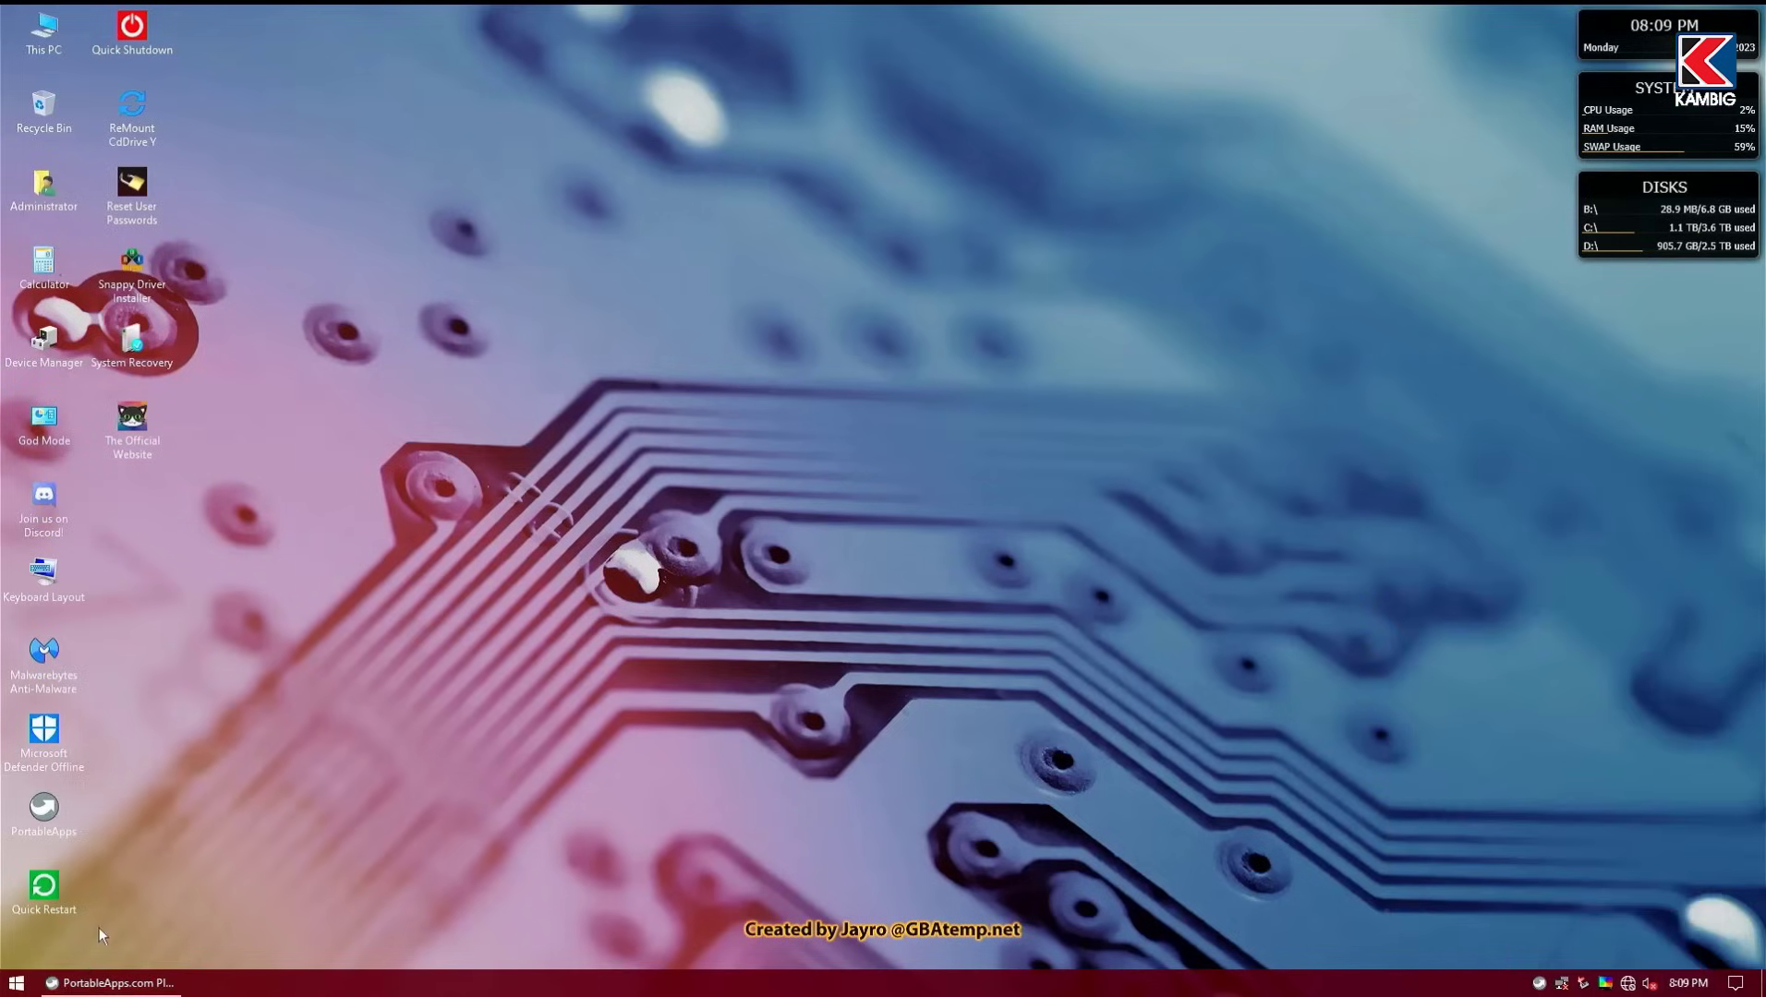
- Shut down the Mini Windows 10 session
click(16, 983)
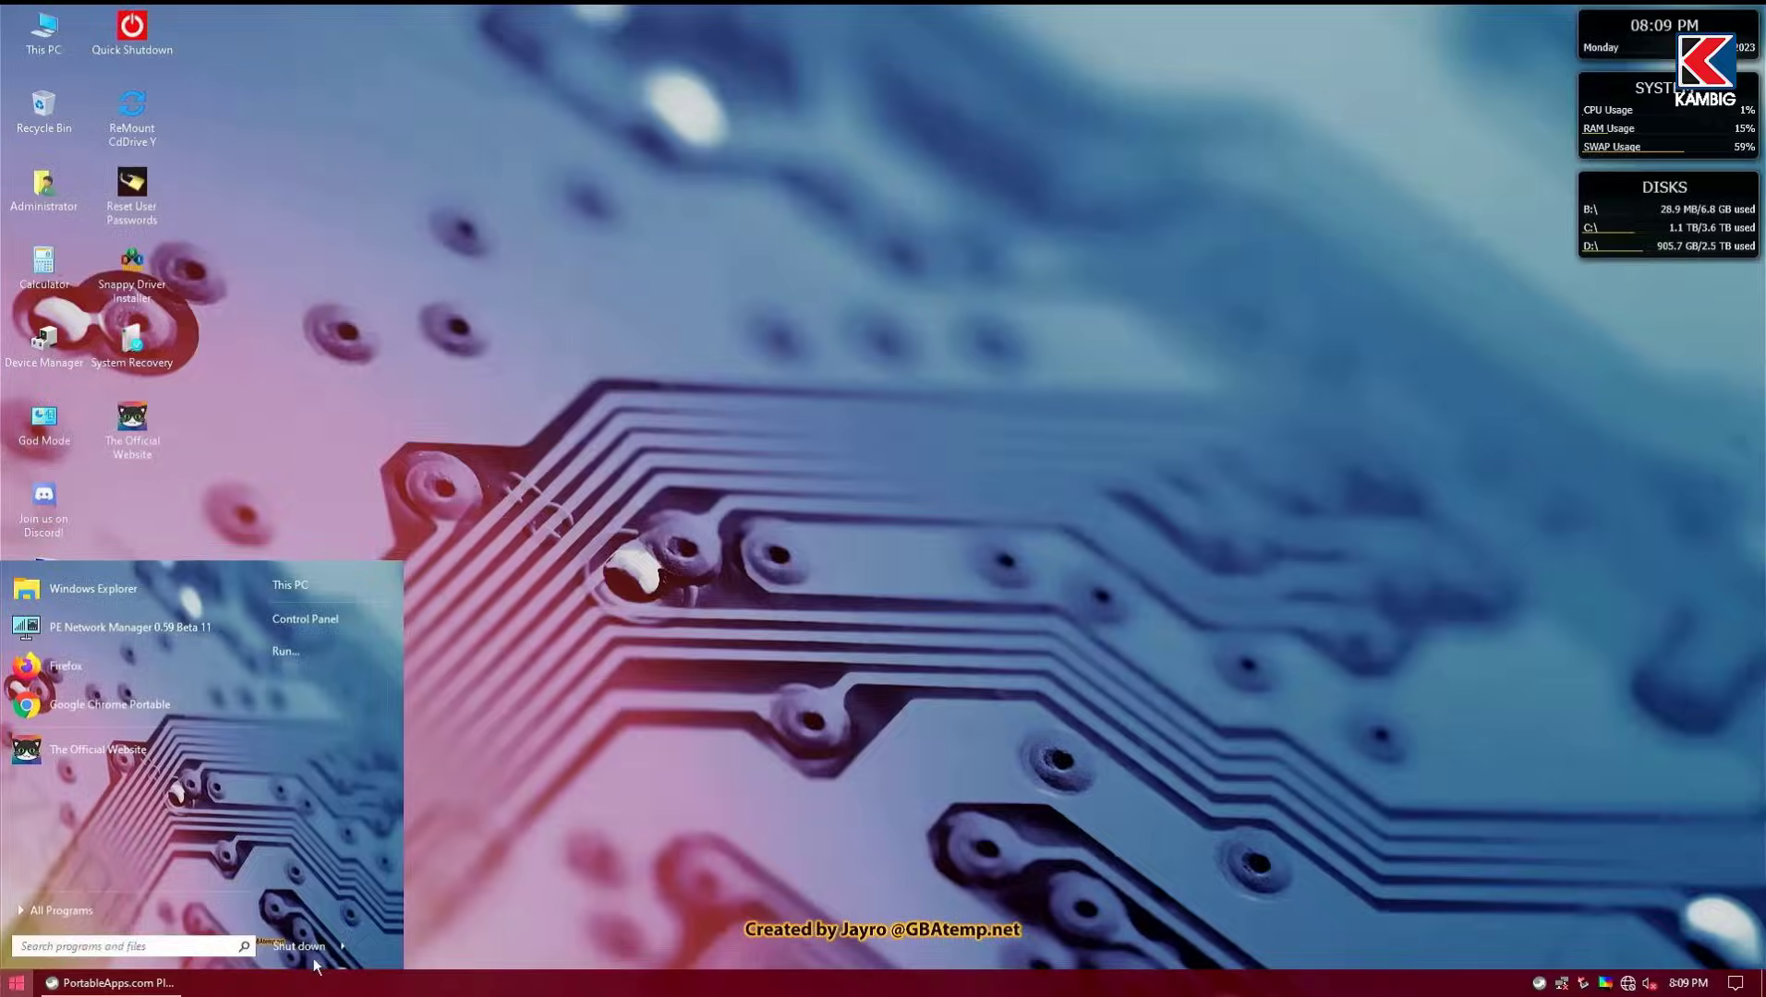
click(298, 946)
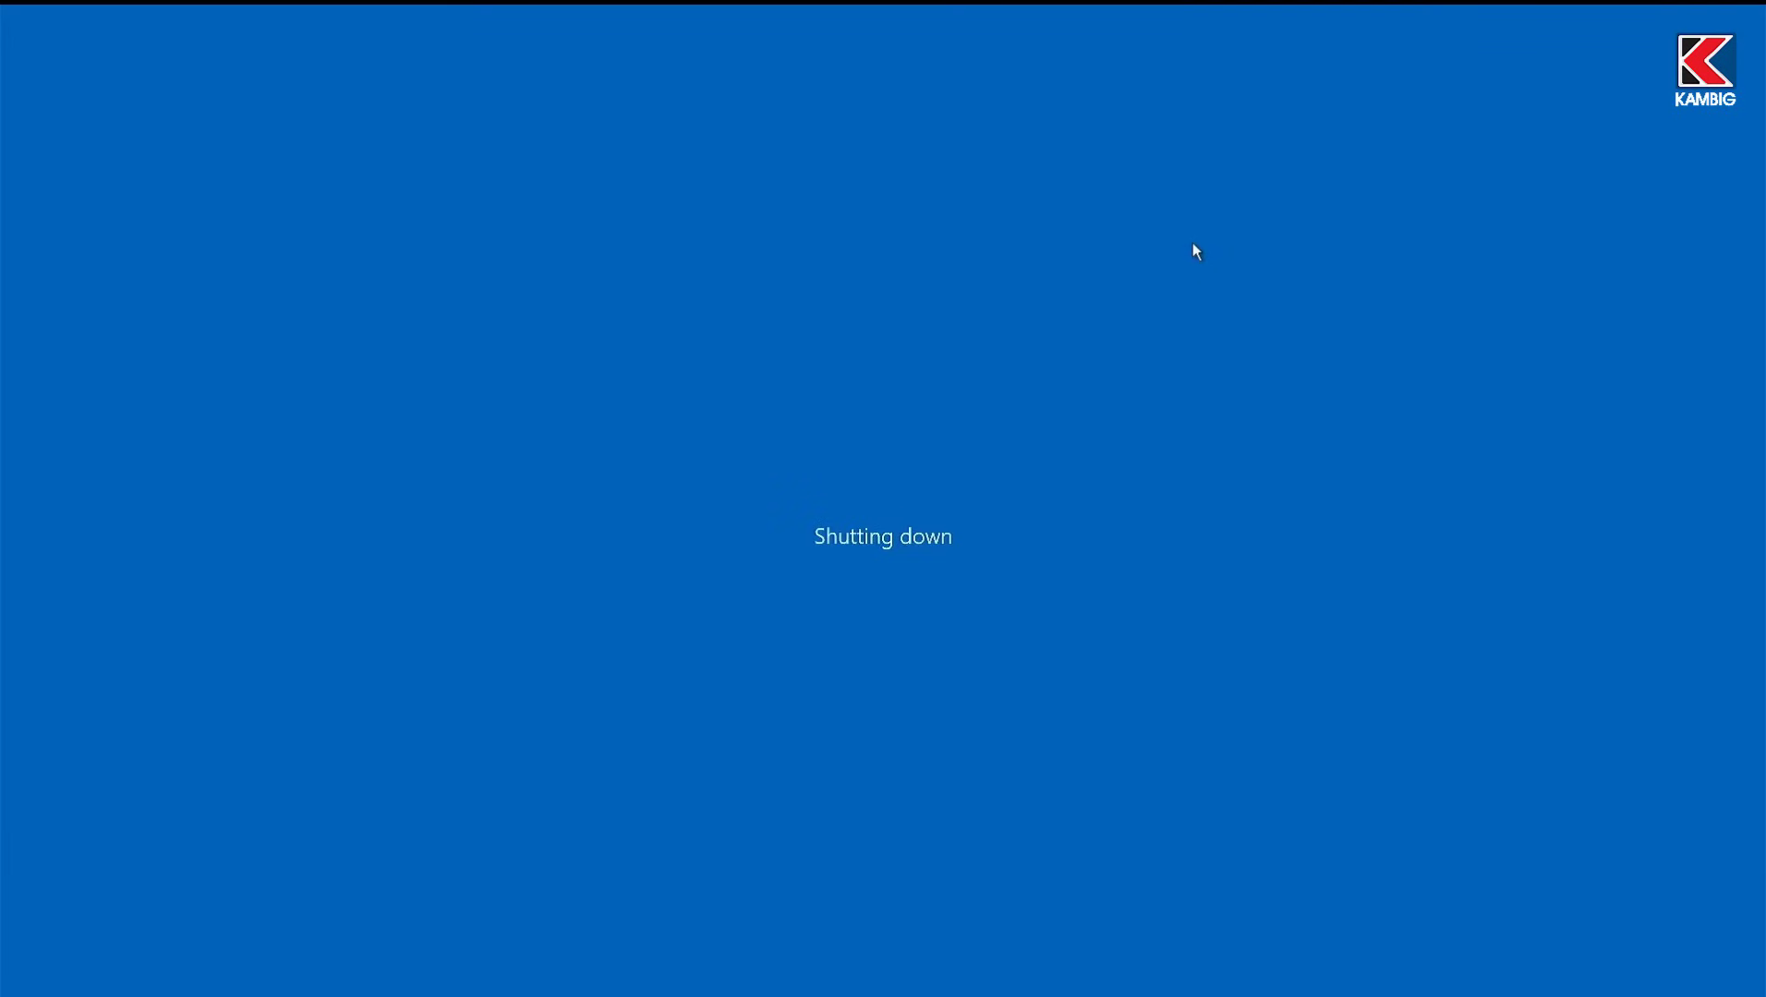